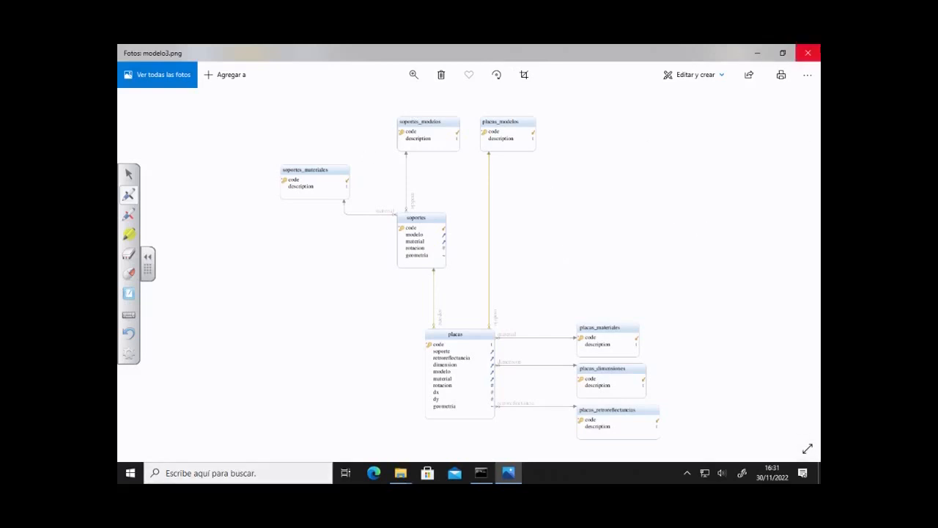
Minimize the data model image and bring the startup console forward to check the plugin loading log.
click(757, 51)
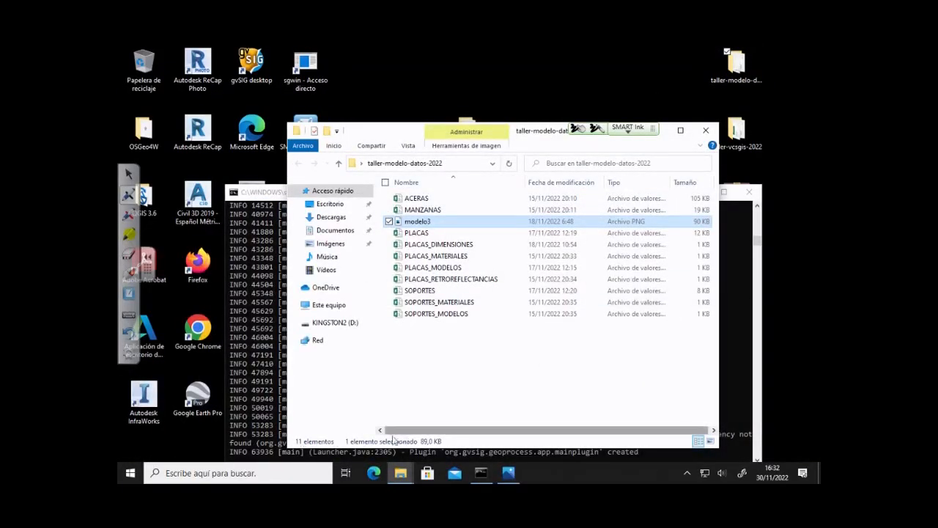
click(281, 431)
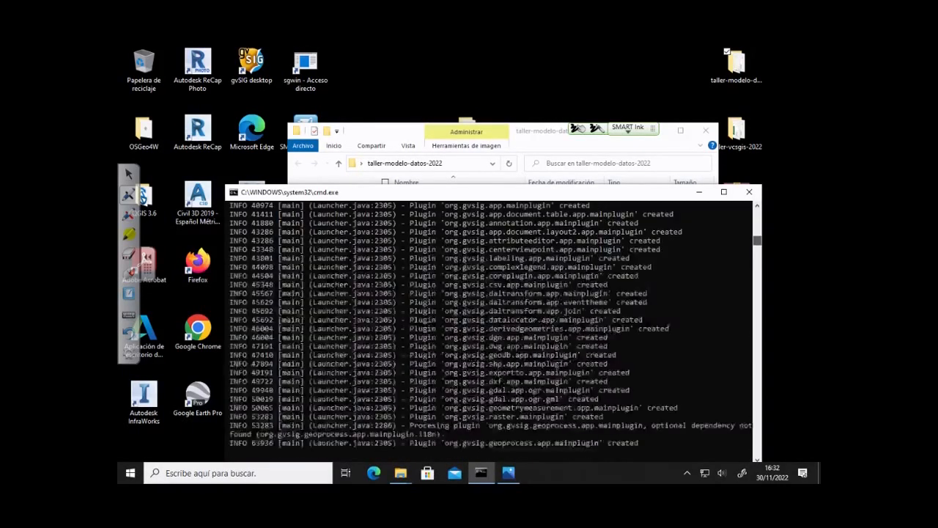
click(354, 442)
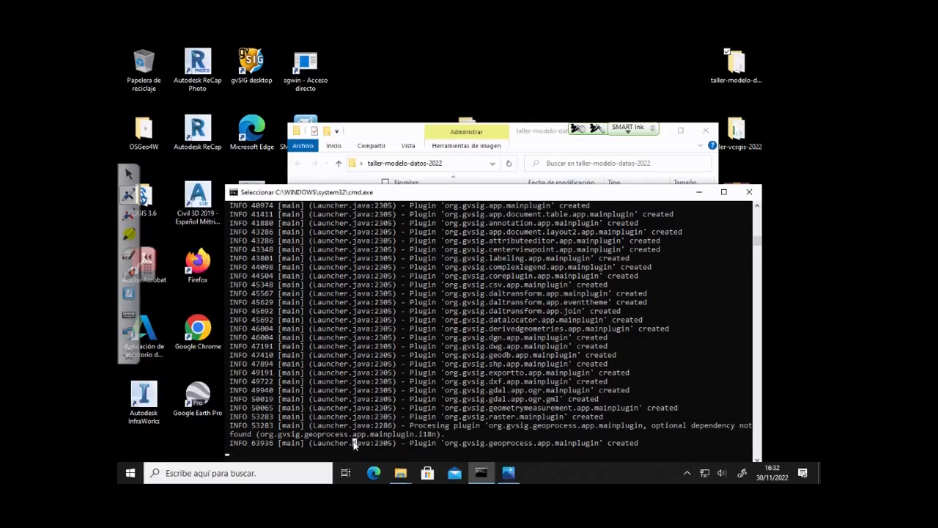
key(Return)
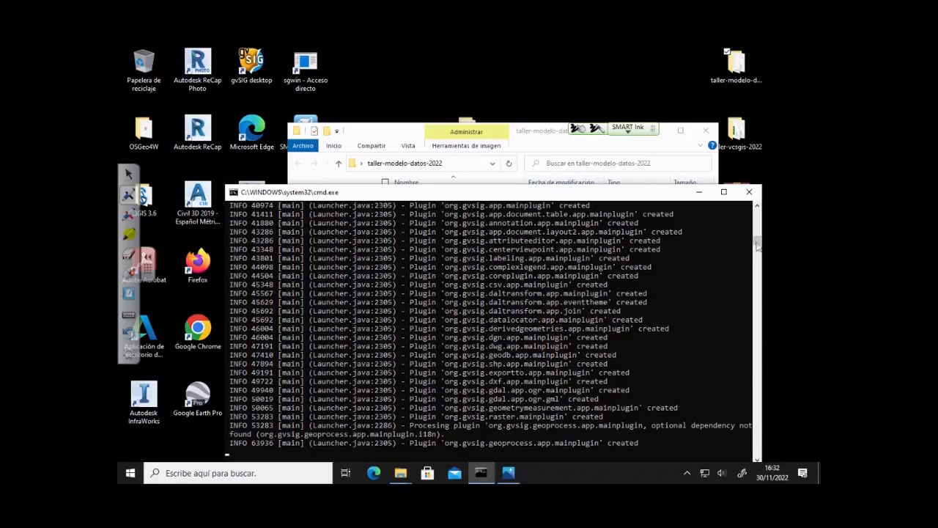
mouse_move(758, 242)
mouse_down()
mouse_move(768, 285)
mouse_move(758, 244)
mouse_move(752, 249)
mouse_up()
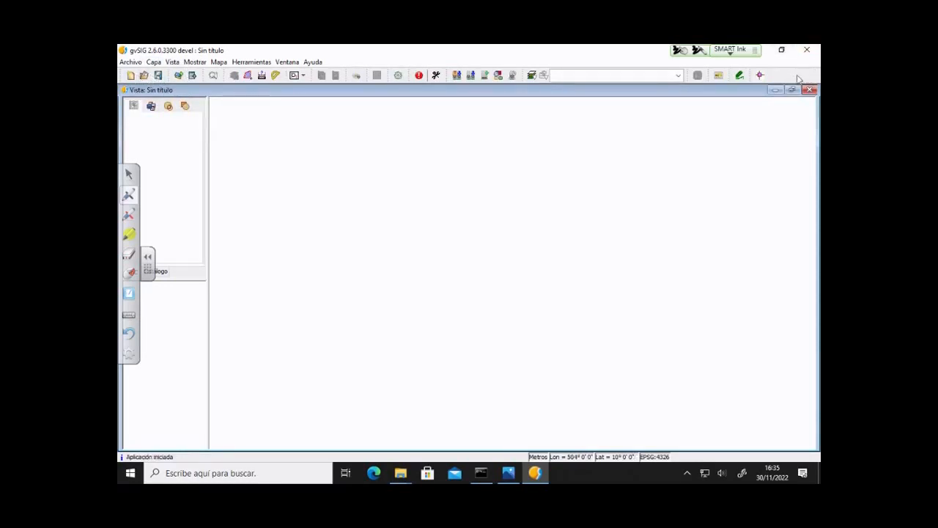
Minimize the empty view and load all CSV files from the desktop folder taller-modelo-datos-2022 as new project tables.
click(776, 89)
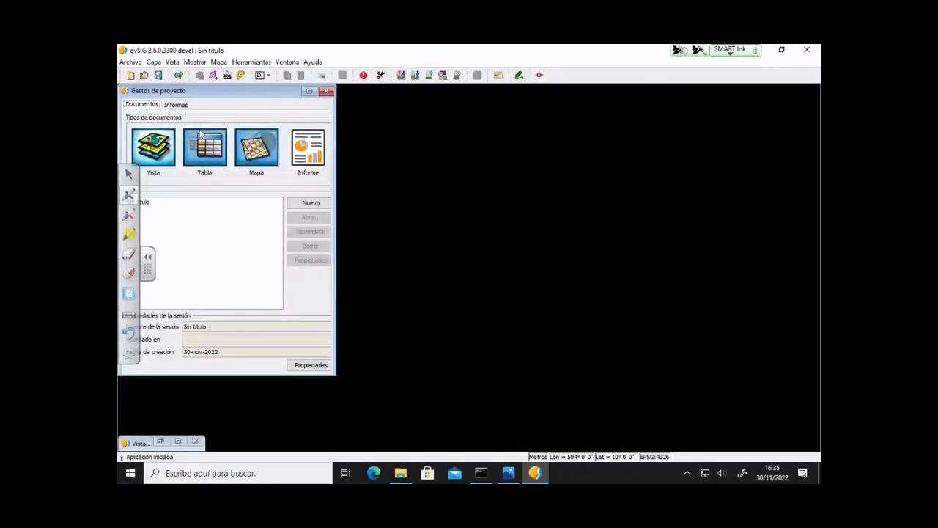
click(201, 134)
click(316, 210)
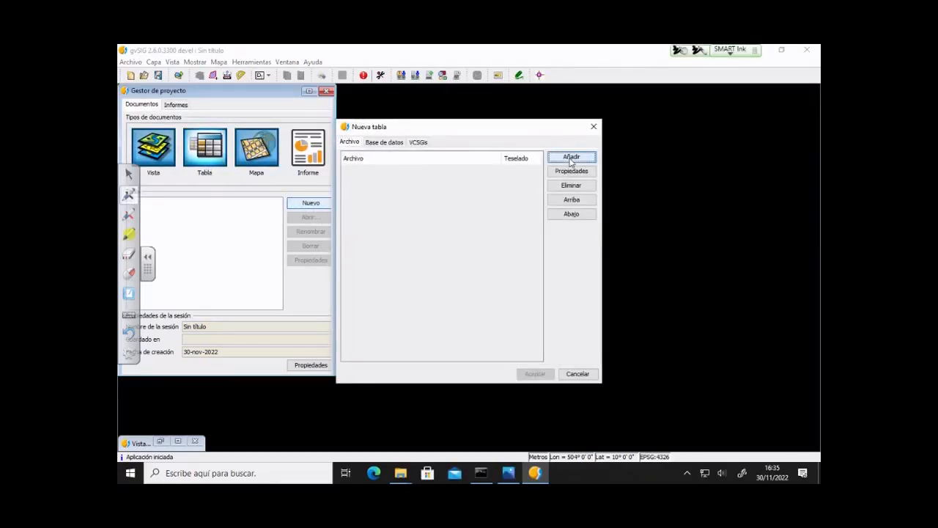
click(571, 158)
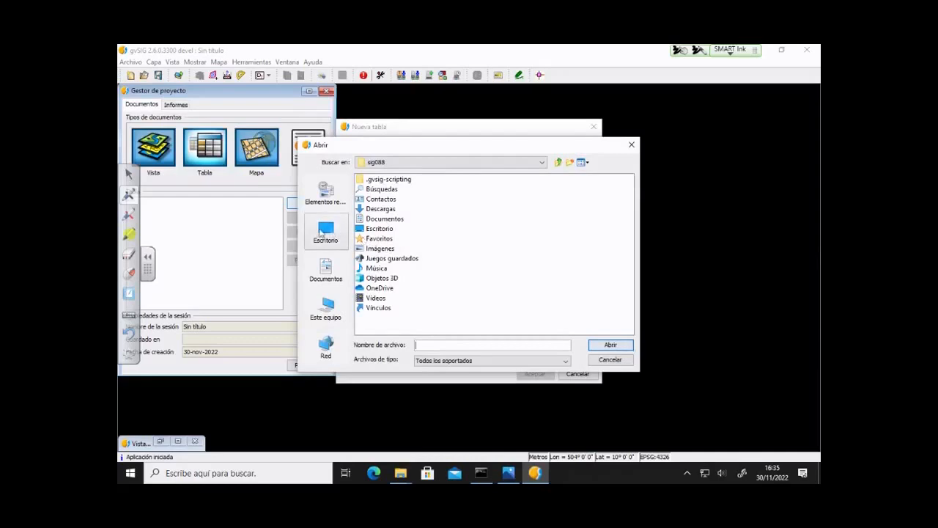
click(320, 233)
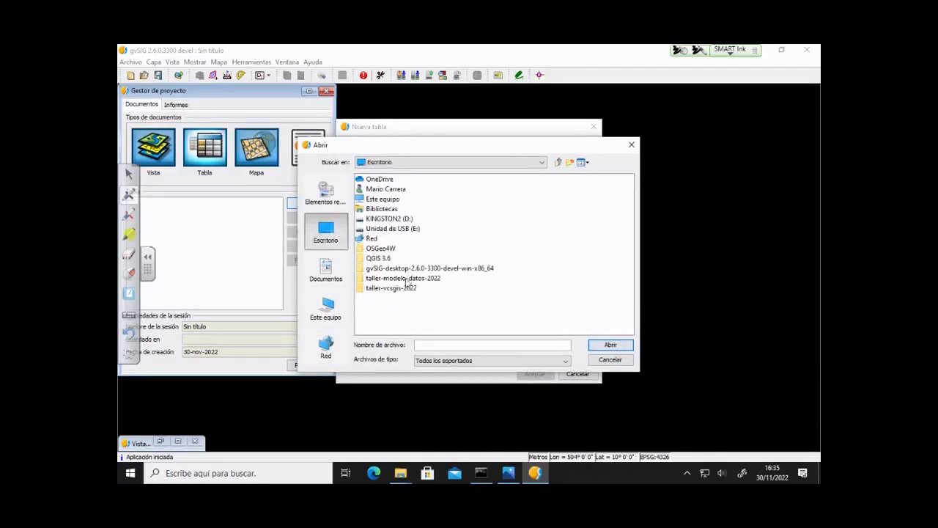
double_click(405, 279)
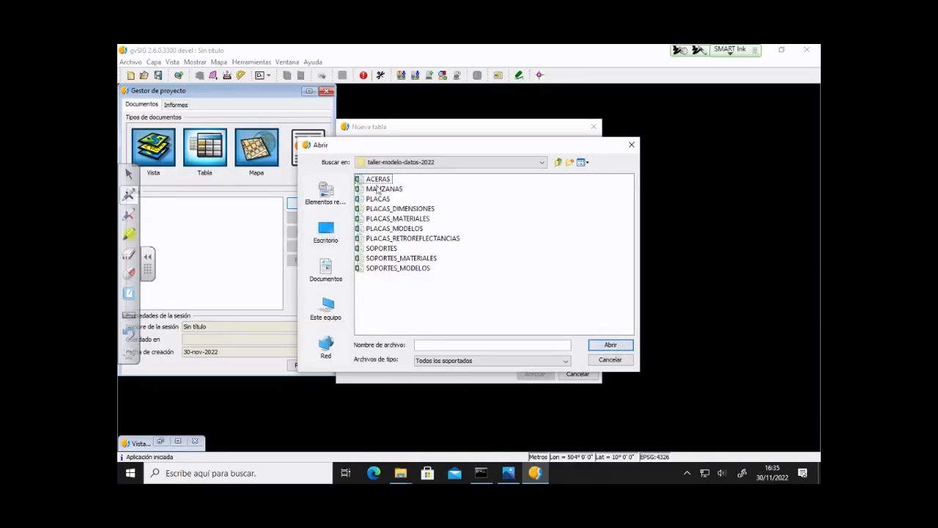
click(377, 180)
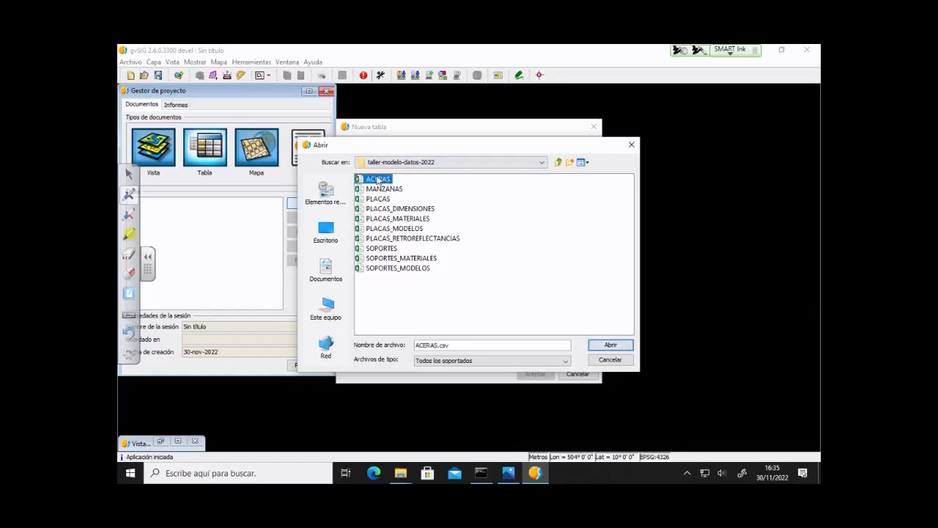
shift+click(394, 268)
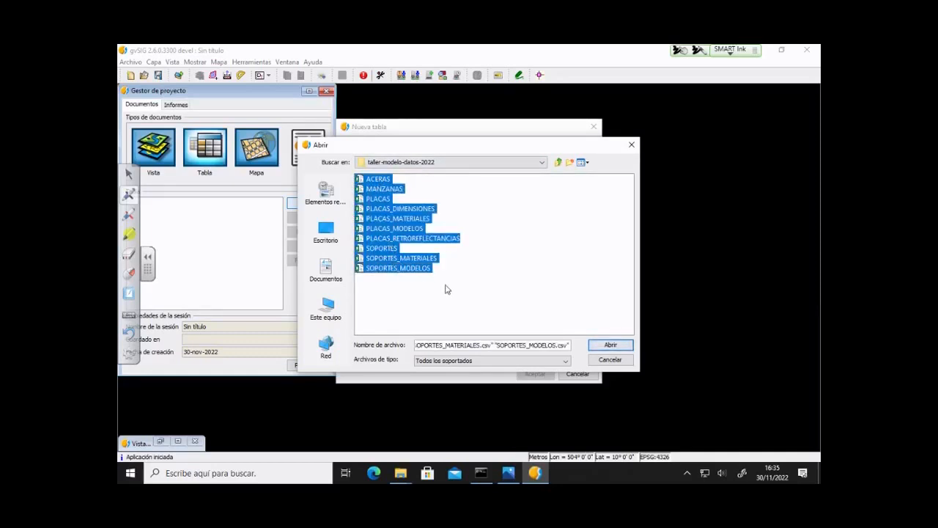
click(595, 345)
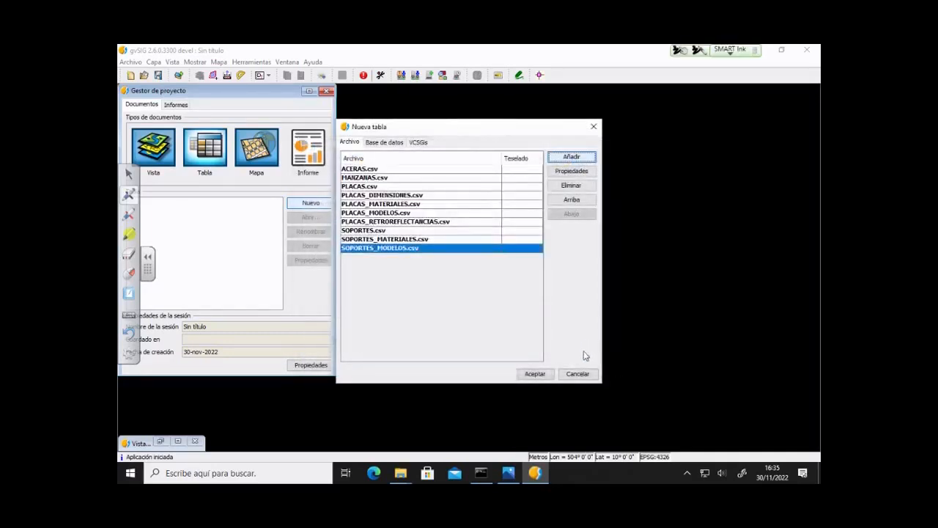
click(534, 373)
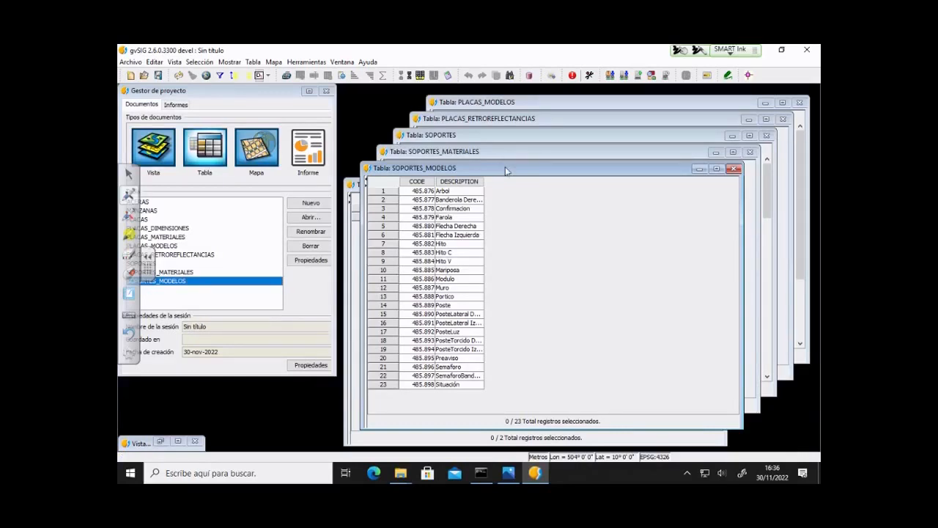
Start exporting the SOPORTES_MODELOS table with Database (Throws JDBC) as the output format.
click(252, 61)
click(290, 94)
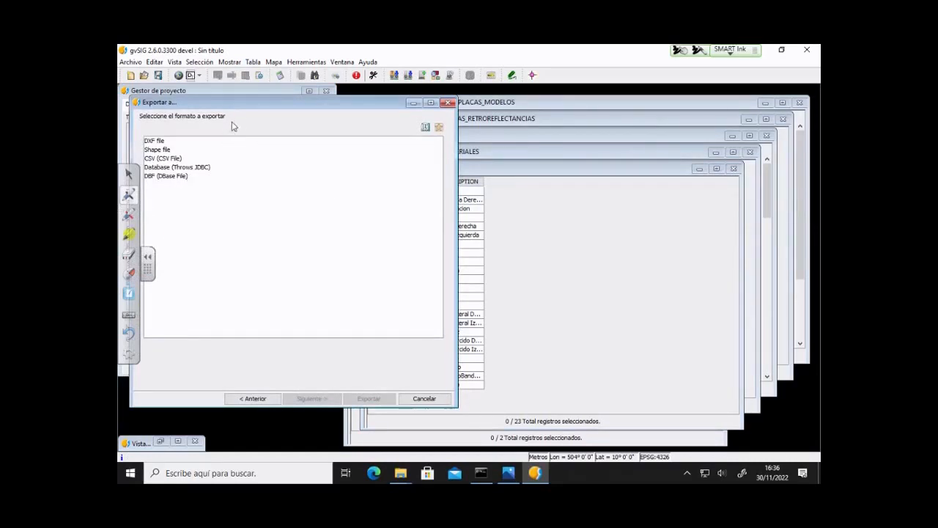
drag(242, 106, 324, 96)
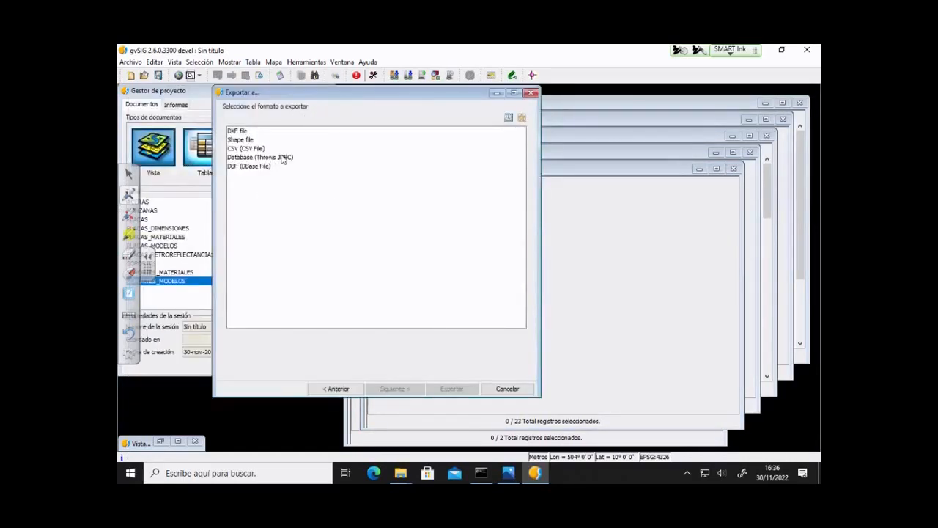
click(271, 157)
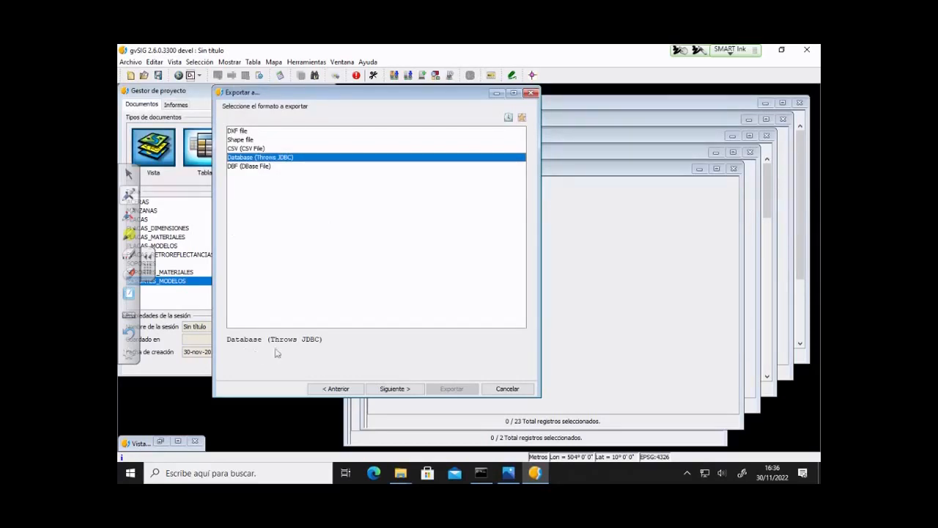
click(409, 389)
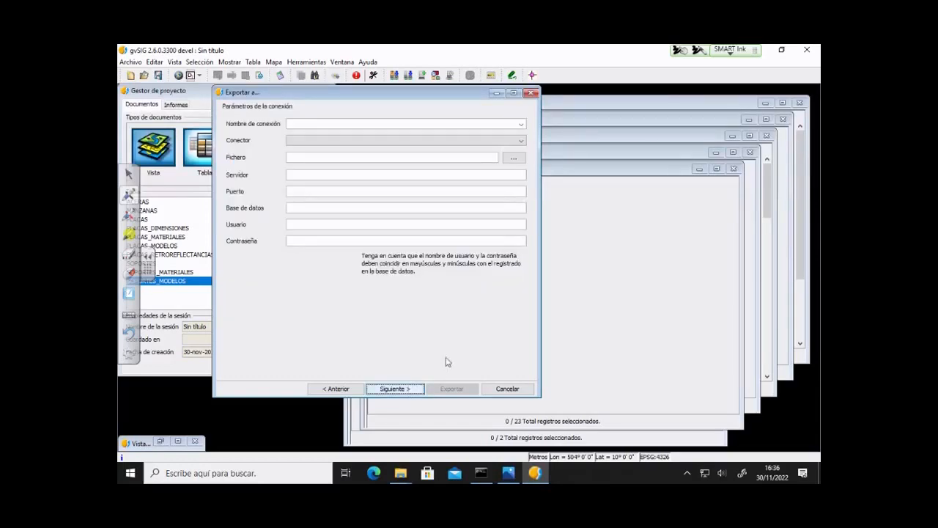
Name the database connection taller-modelos and choose H2Spatial as its connector.
click(499, 124)
text(t)
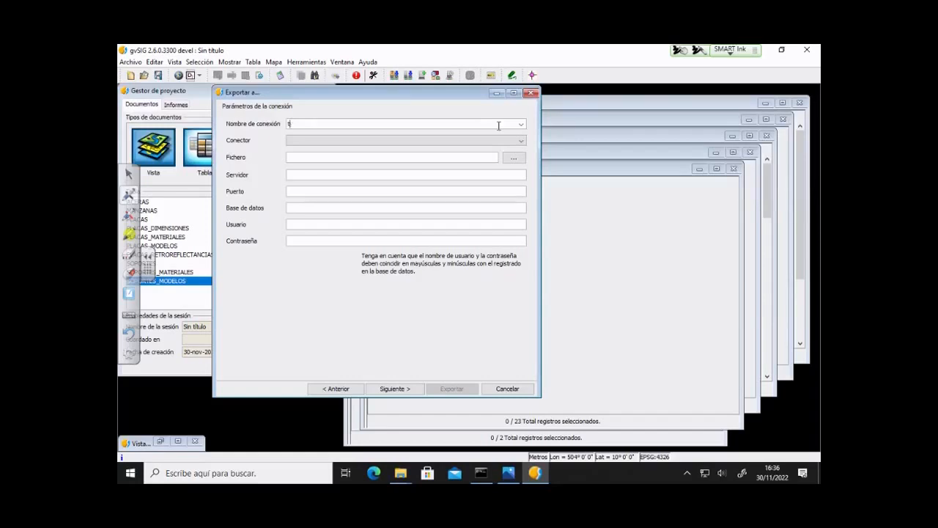
text(aller-modelos)
click(507, 138)
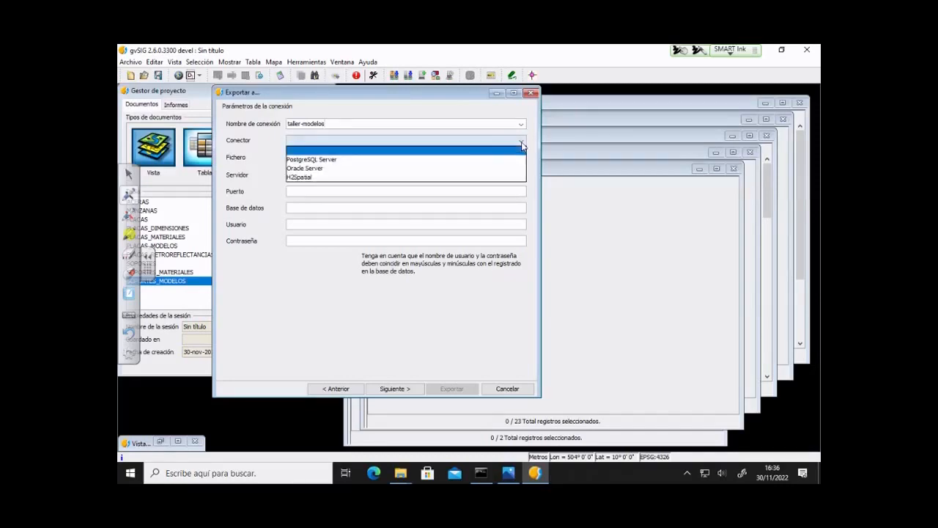
click(320, 177)
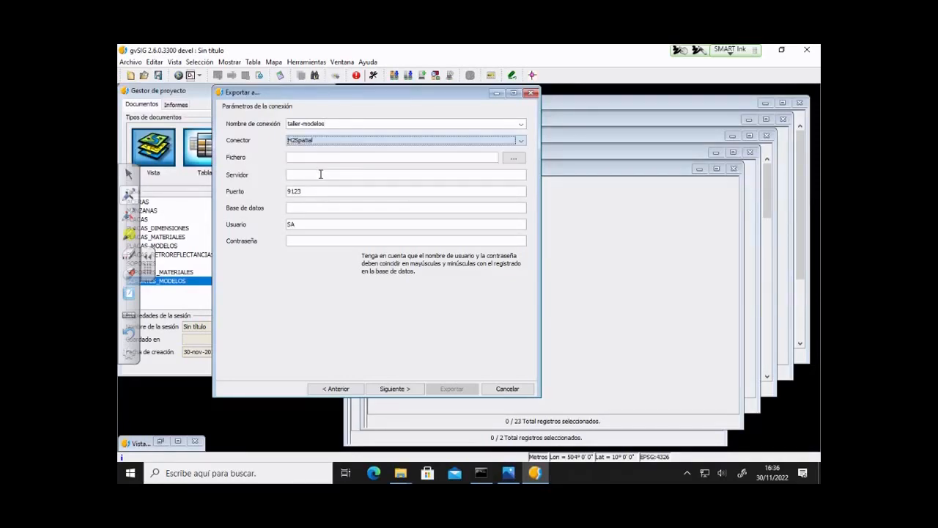
Set the connection's database file to taller-modelos in the desktop folder taller-modelo-datos-2022 and accept the connection parameters.
click(513, 159)
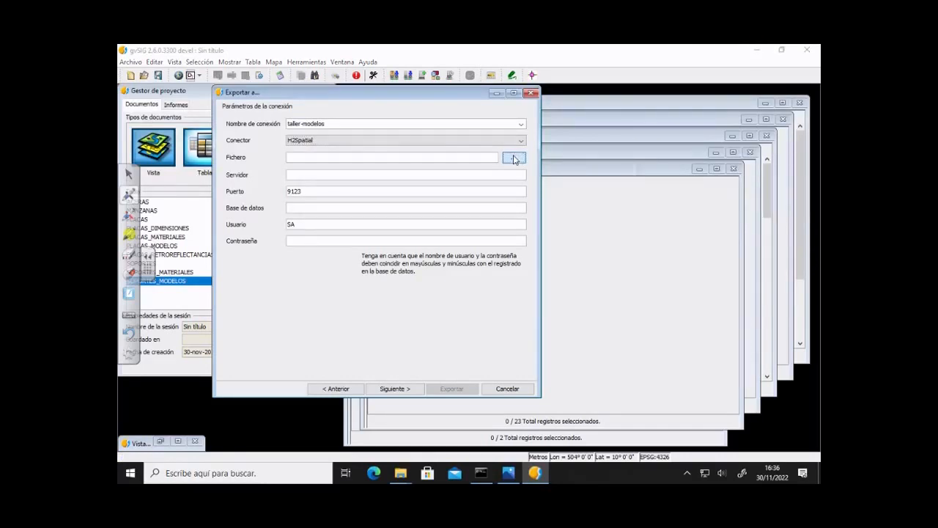
drag(497, 171, 511, 189)
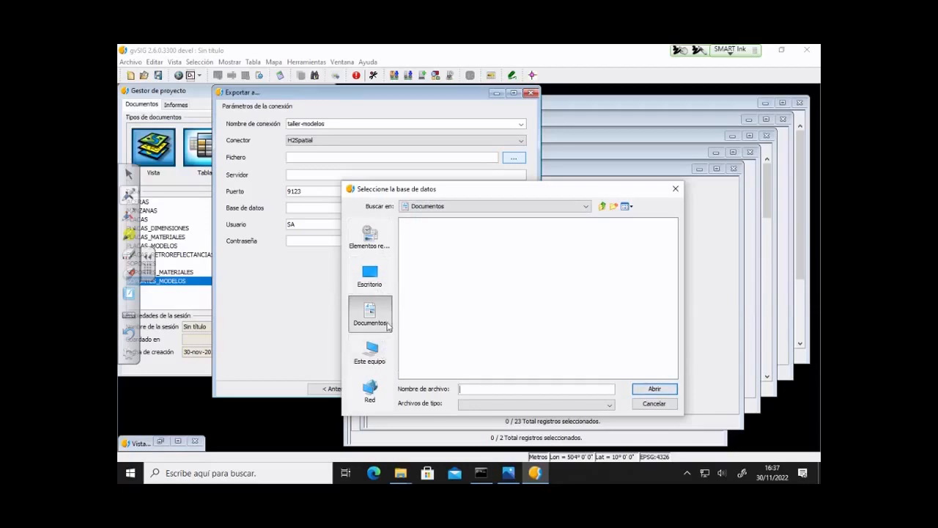
click(370, 277)
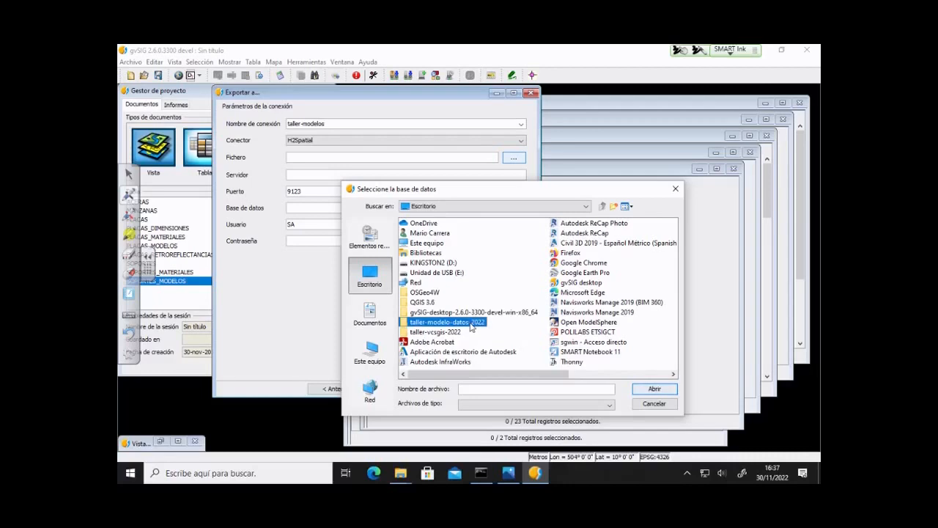
double_click(472, 323)
click(517, 388)
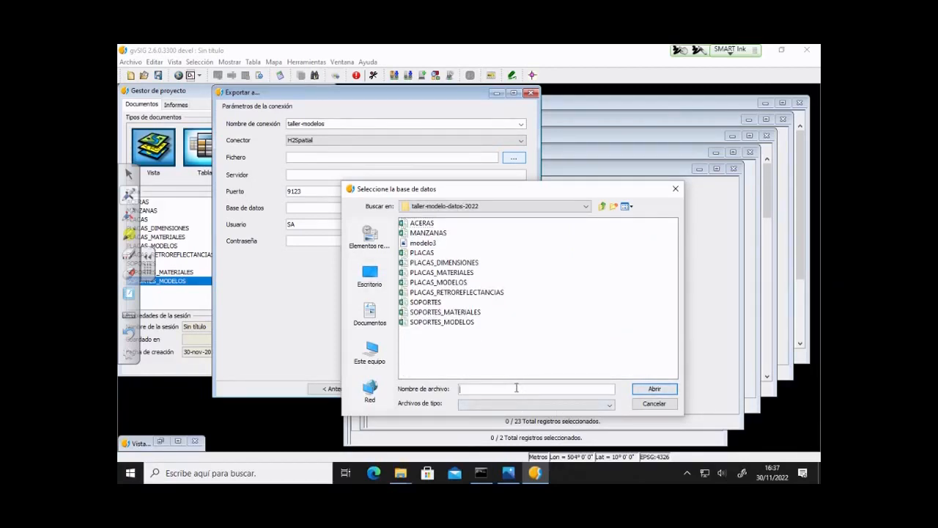
text(taller-modelos)
click(645, 391)
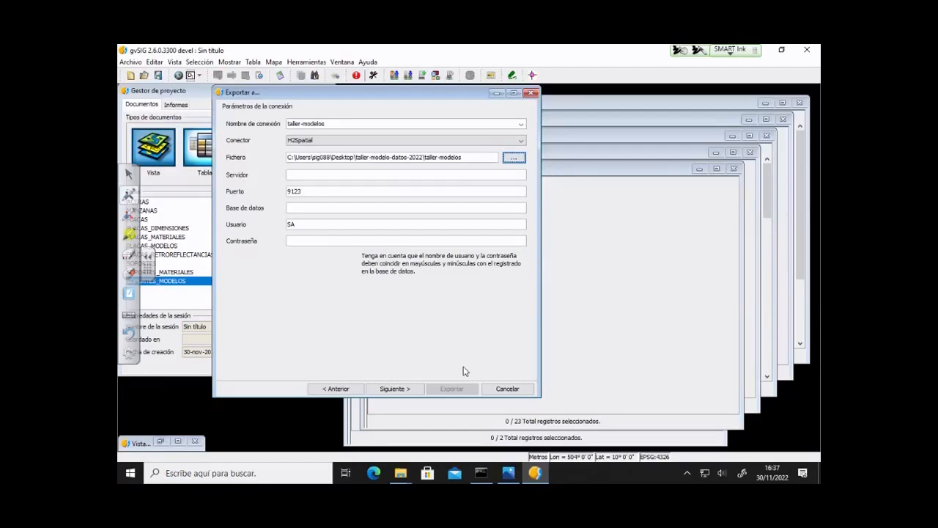
click(408, 389)
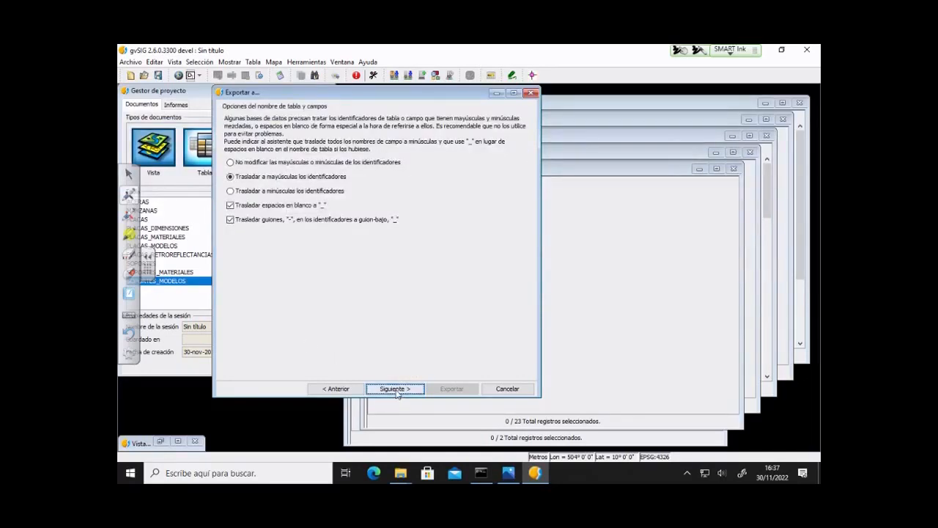
Keep uppercase identifiers and a new SOPORTES_MODELOS table in the PUBLIC schema, with the existing CODE field as primary key.
click(397, 390)
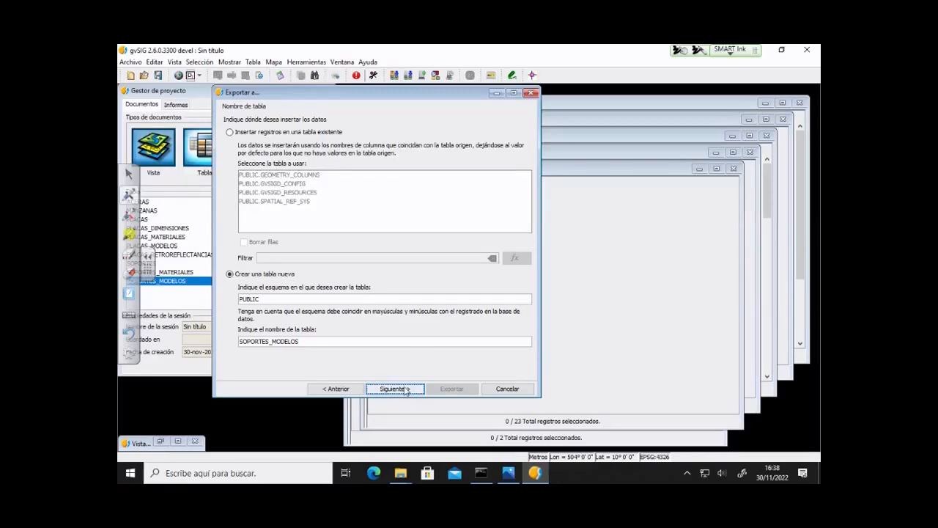
click(405, 390)
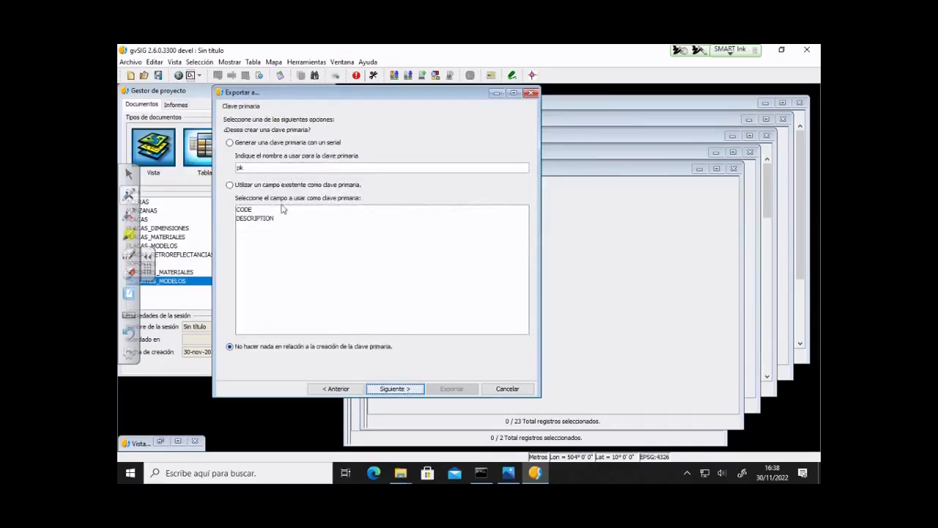
click(250, 186)
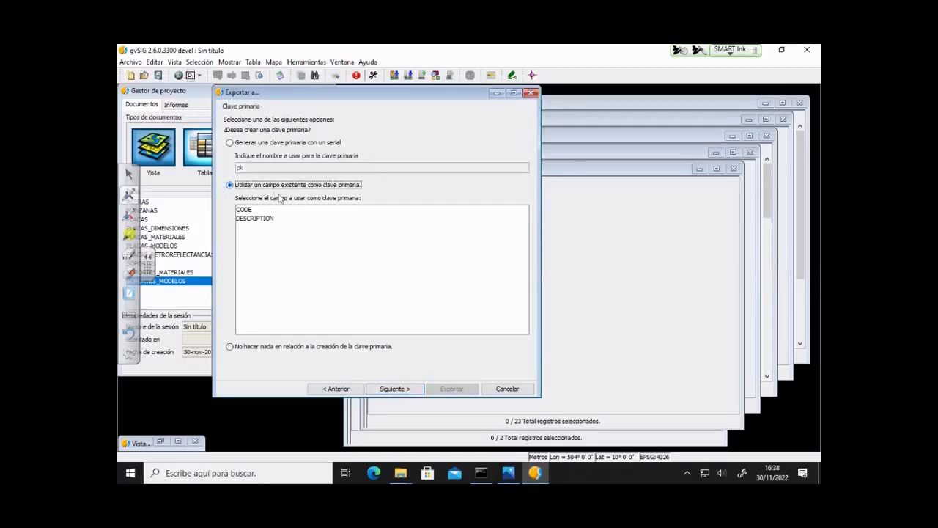
click(248, 210)
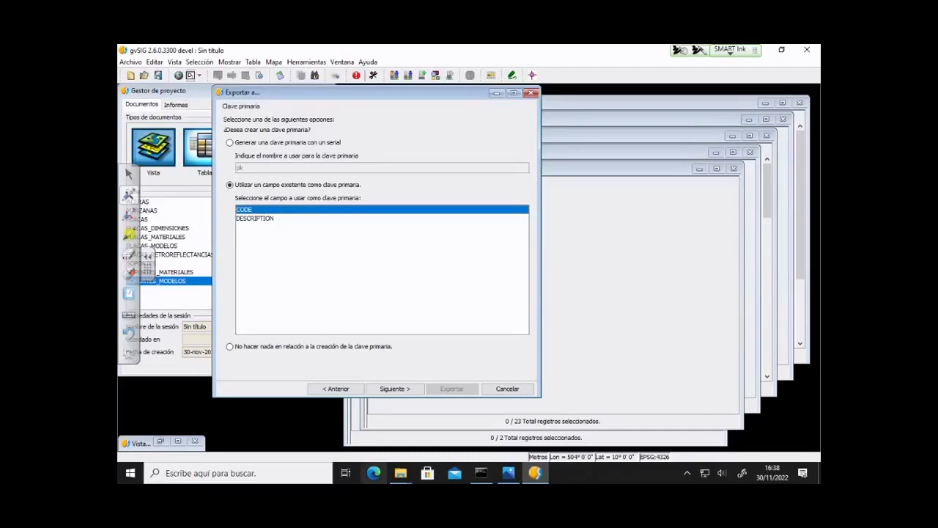
click(410, 388)
Accept the remaining export defaults, including null geometries, and run the export without adding the resulting table to the project.
click(411, 389)
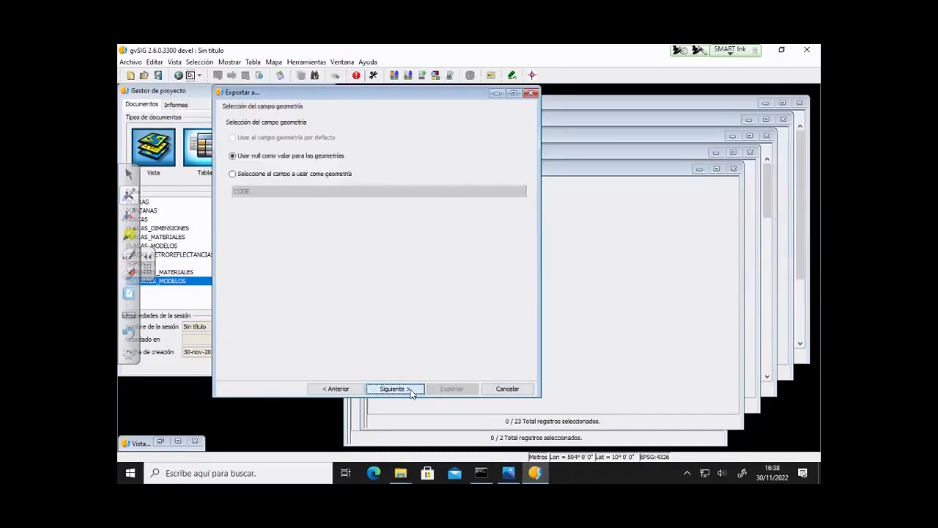
click(410, 389)
click(411, 389)
click(411, 390)
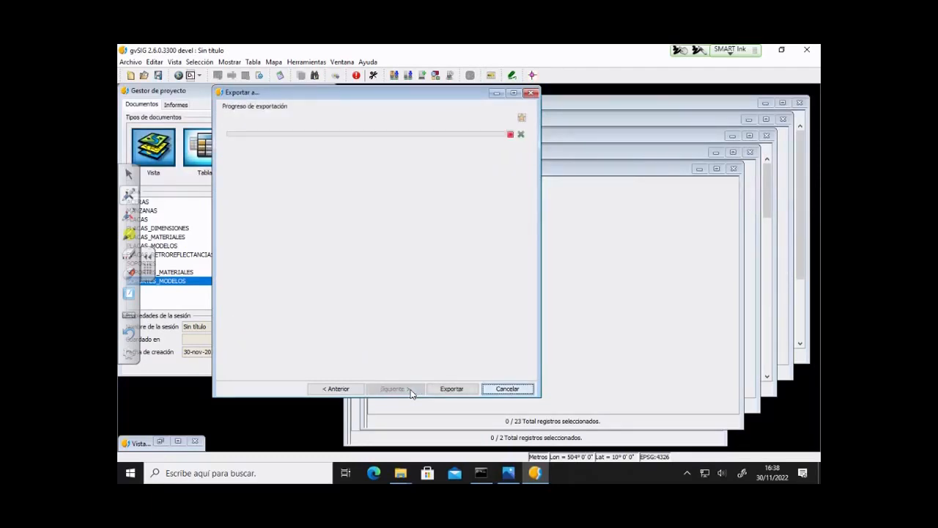
click(452, 390)
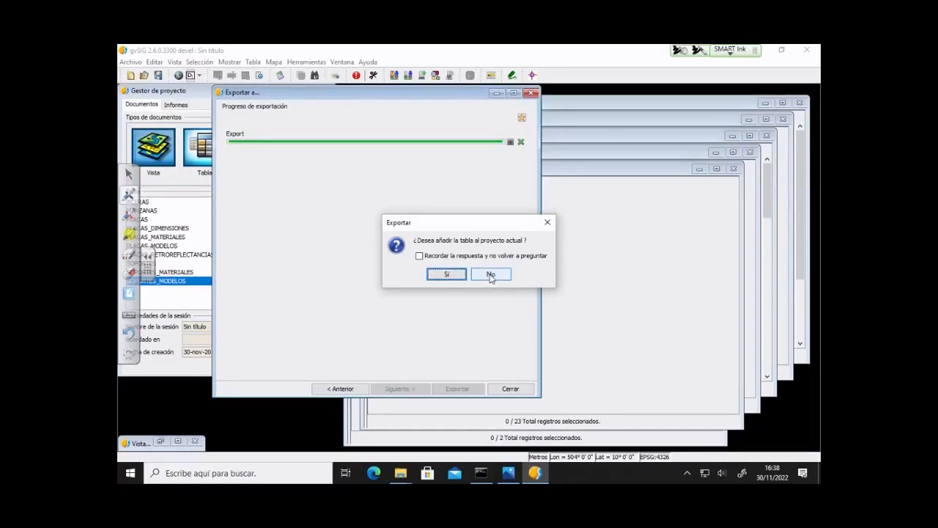
click(490, 275)
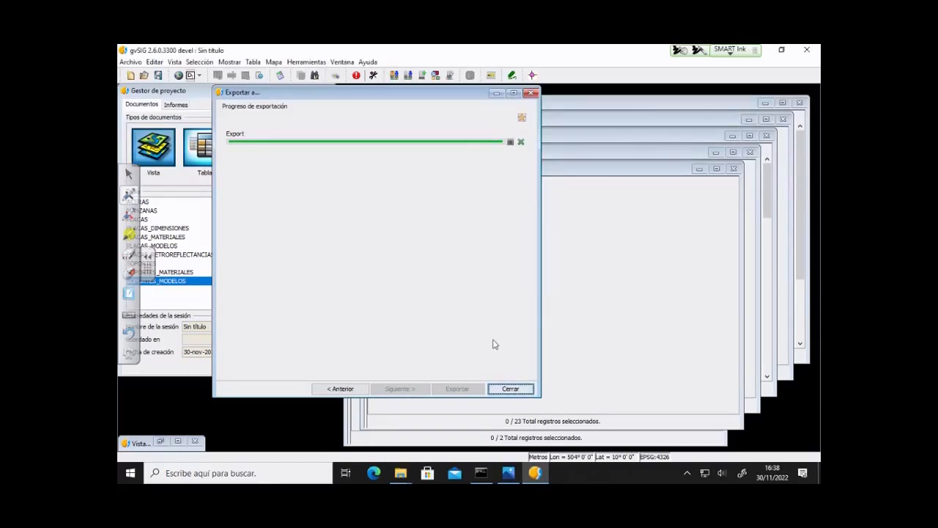
Close the SOPORTES_MODELOS export and table, and start exporting SOPORTES_MATERIALES in the Database (Throws JDBC) format.
click(516, 388)
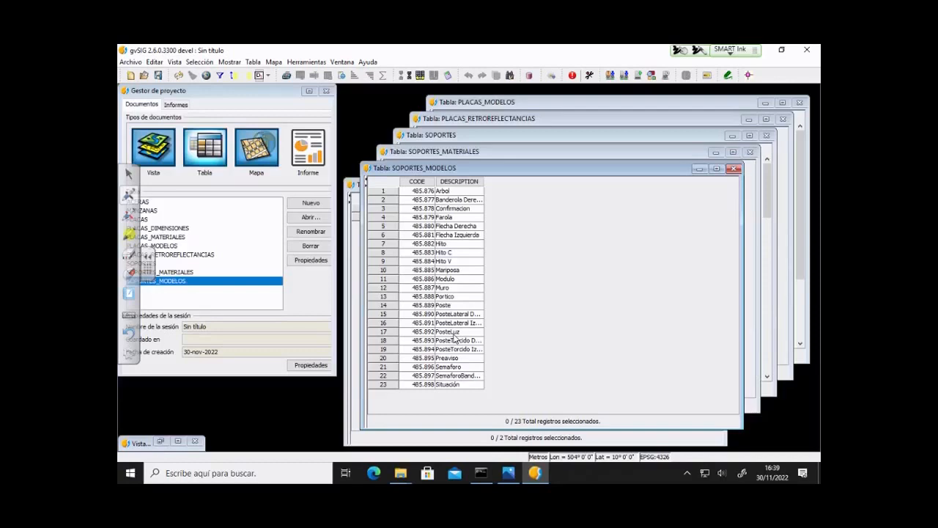
click(734, 169)
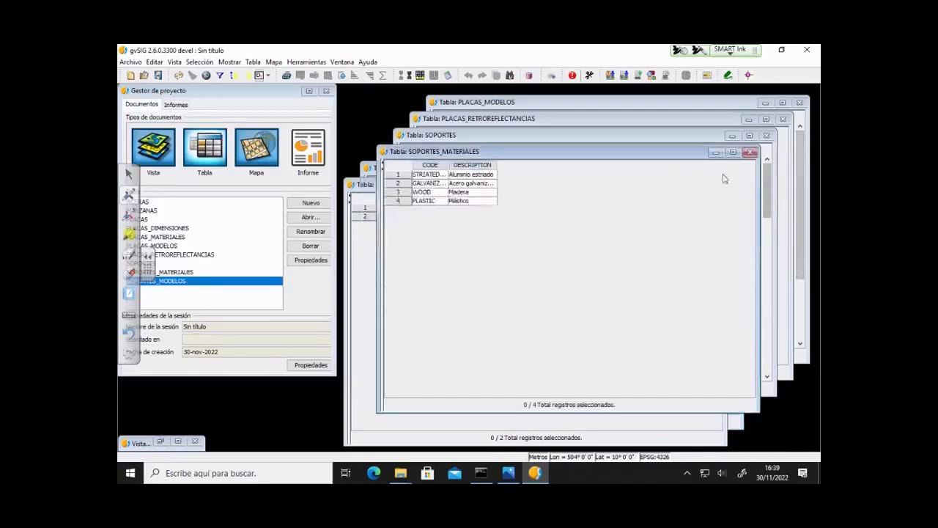
click(252, 62)
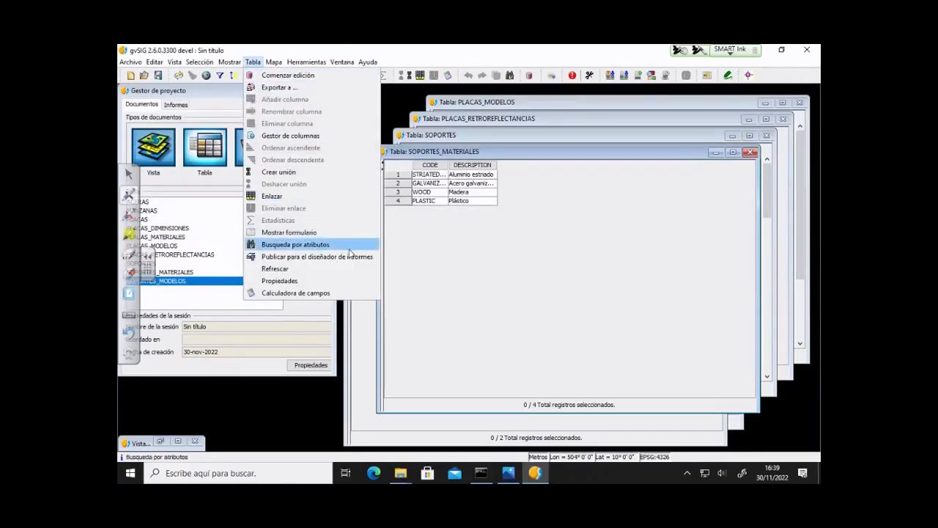
click(297, 88)
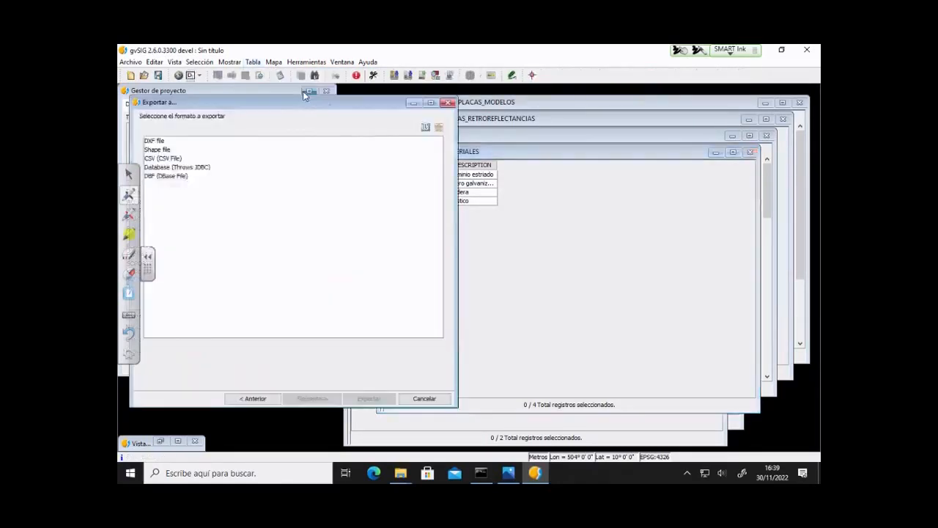
click(184, 168)
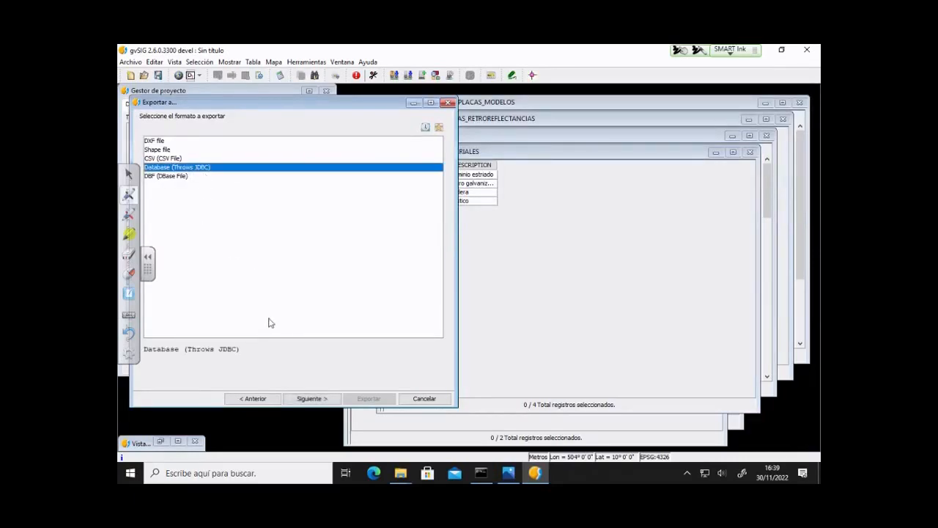
click(311, 399)
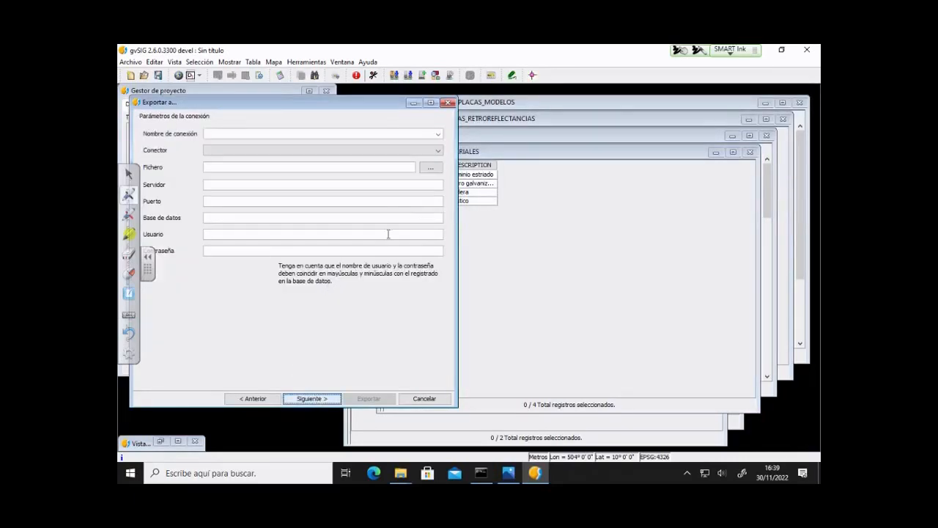
Try PostgreSQL Server as the connector without choosing a saved connection.
click(438, 133)
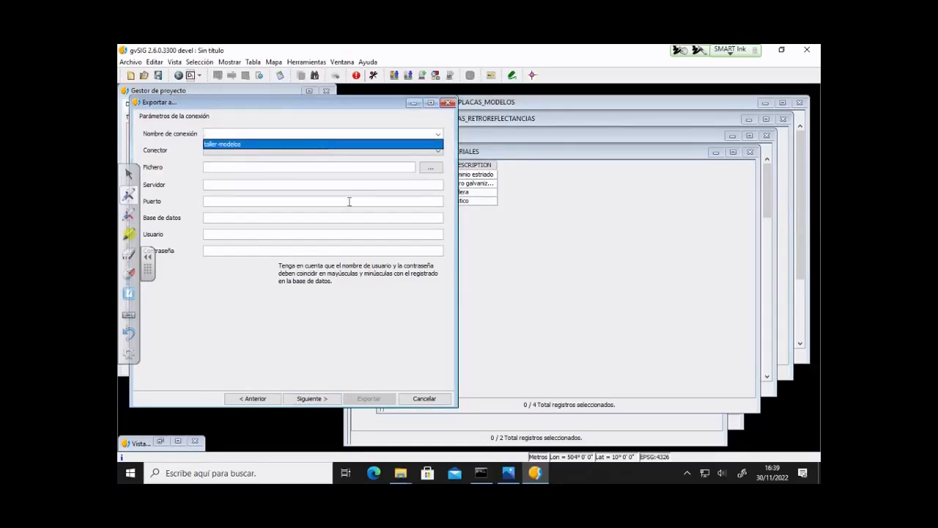
click(400, 308)
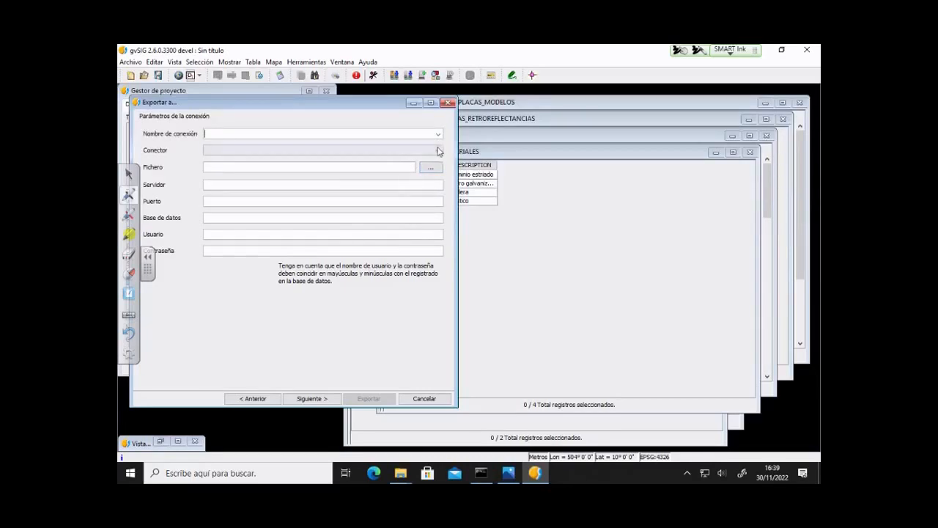
click(437, 150)
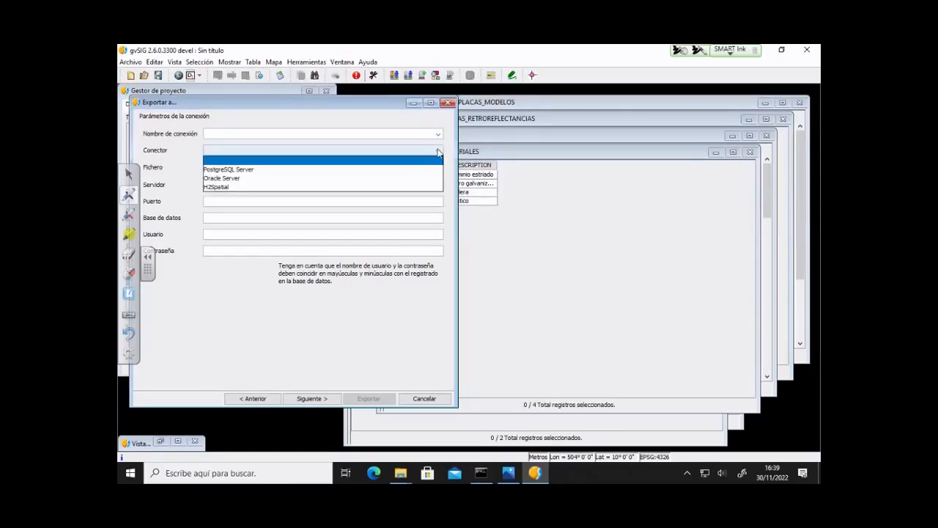
click(249, 169)
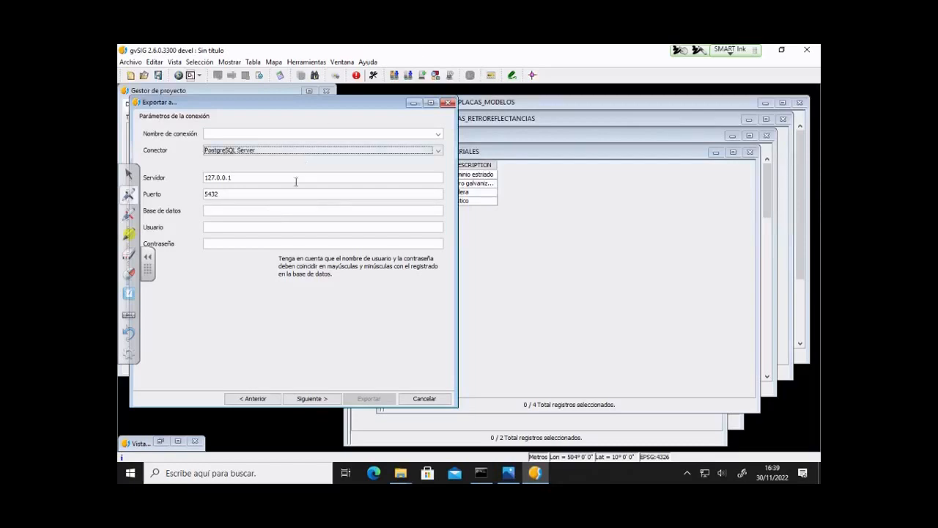
Load the saved taller-modelos connection and accept uppercase identifiers and a new SOPORTES_MATERIALES table in the PUBLIC schema.
click(438, 134)
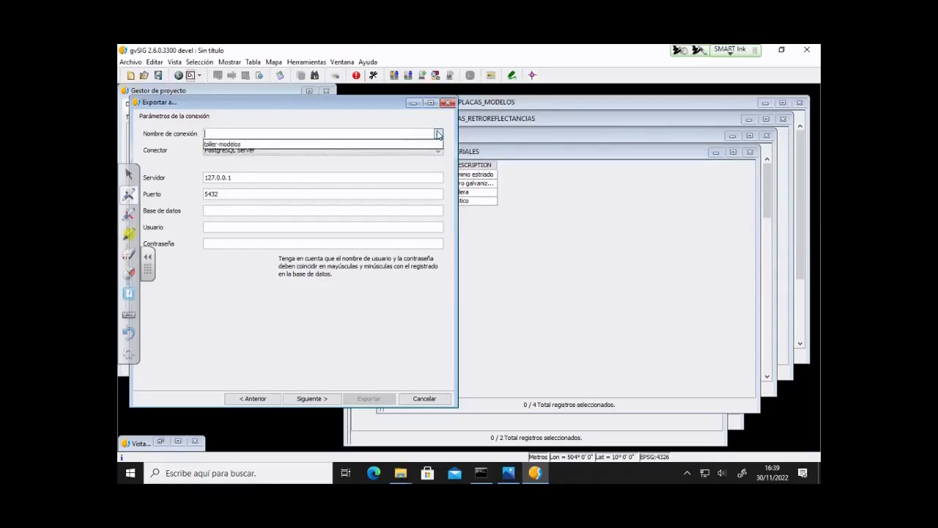
click(267, 145)
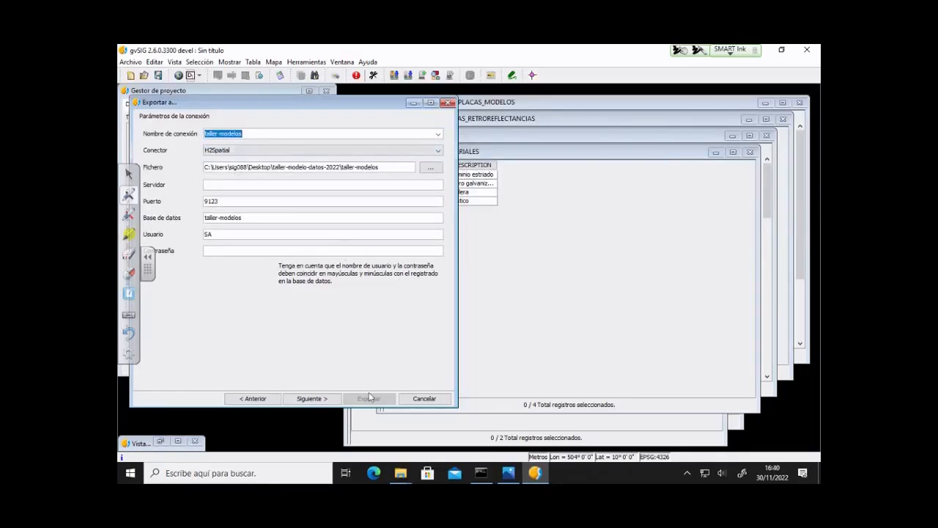
click(311, 399)
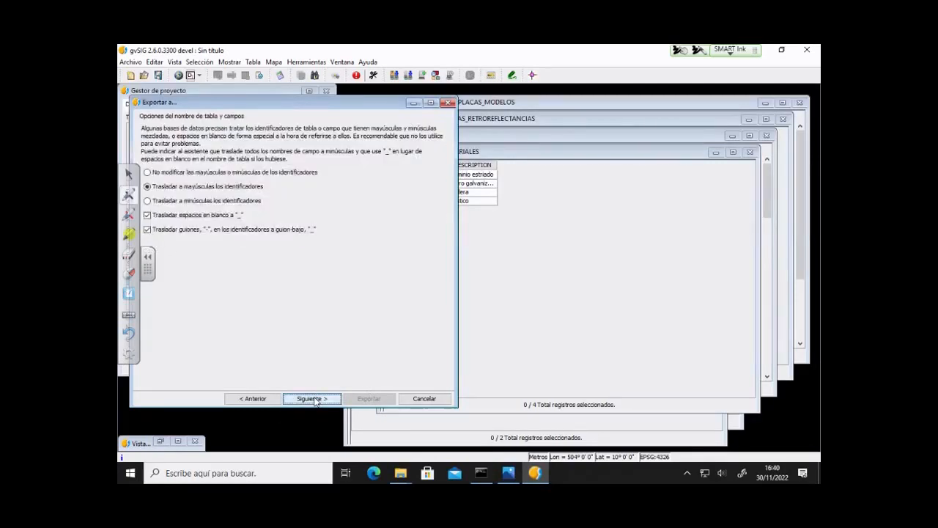
click(311, 399)
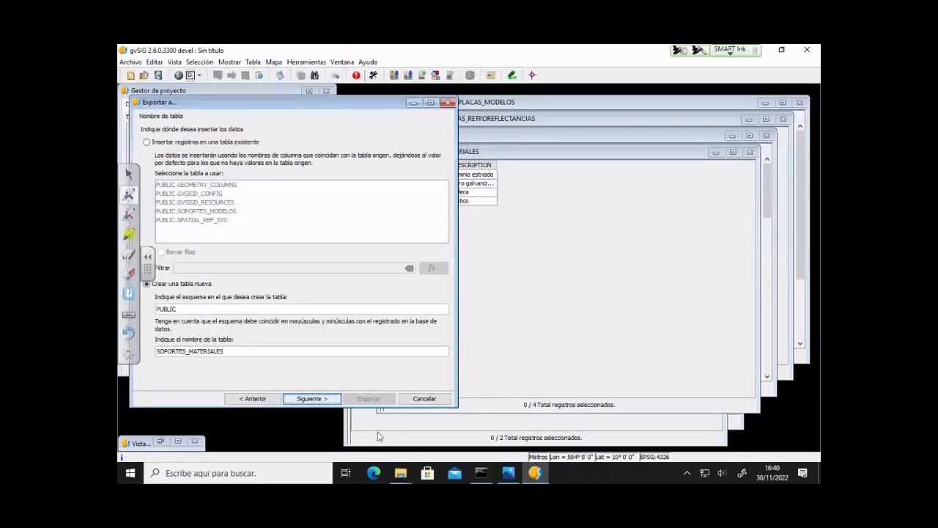
click(311, 398)
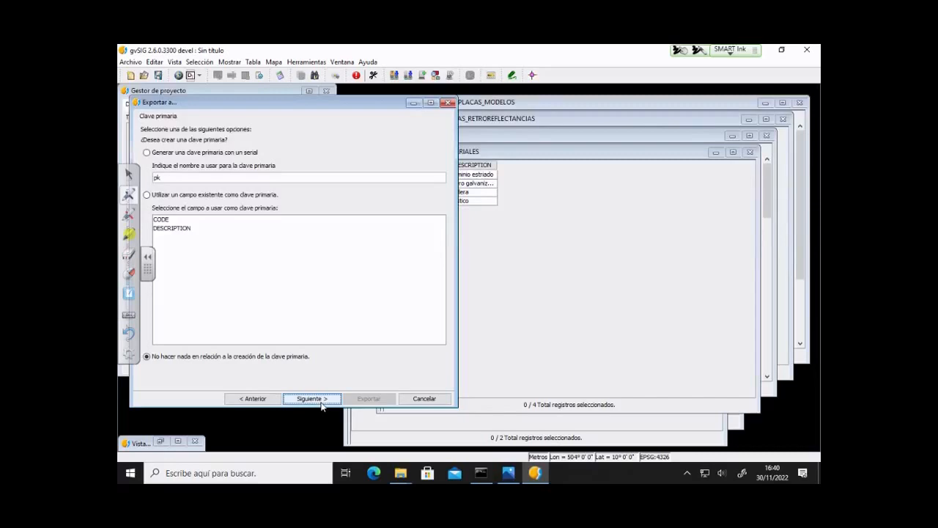
Use the existing CODE field as the primary key of the SOPORTES_MATERIALES table.
click(192, 196)
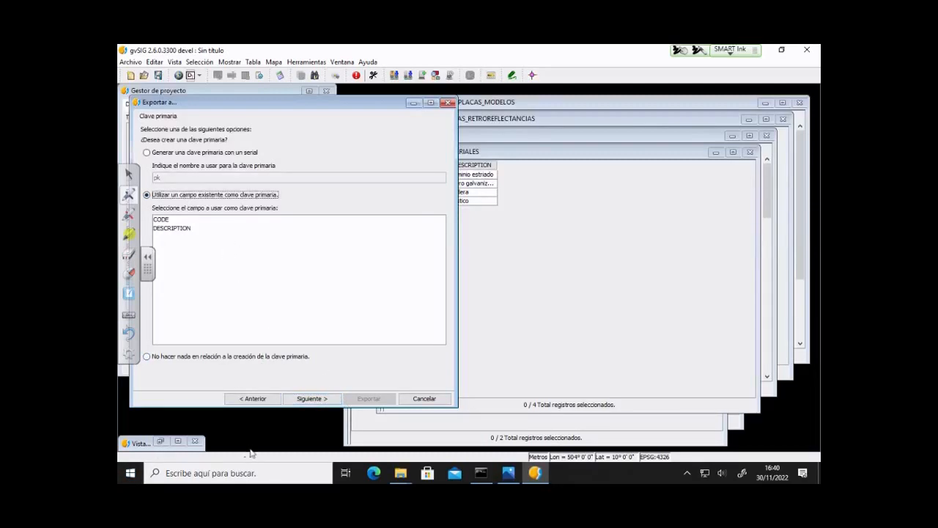
click(168, 221)
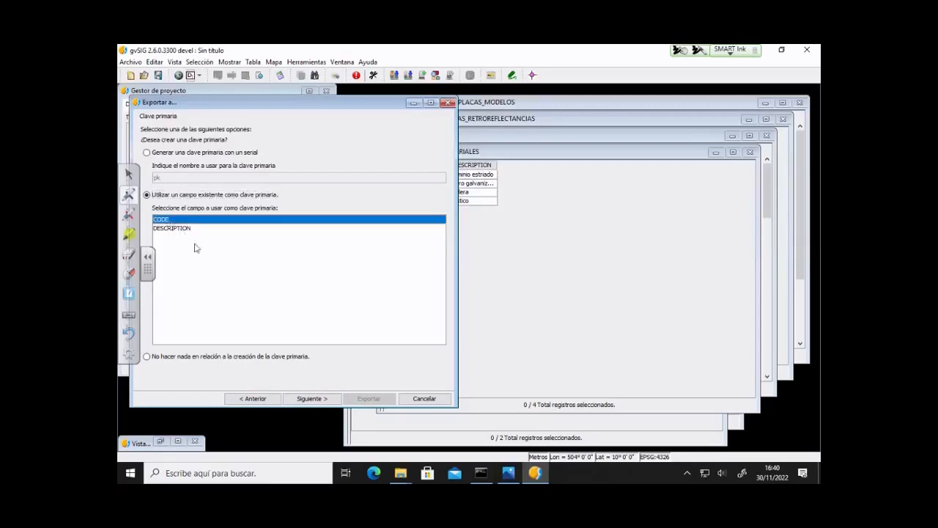
click(328, 400)
Run the SOPORTES_MATERIALES export with the remaining defaults, without adding the resulting table to the project.
click(329, 400)
click(330, 400)
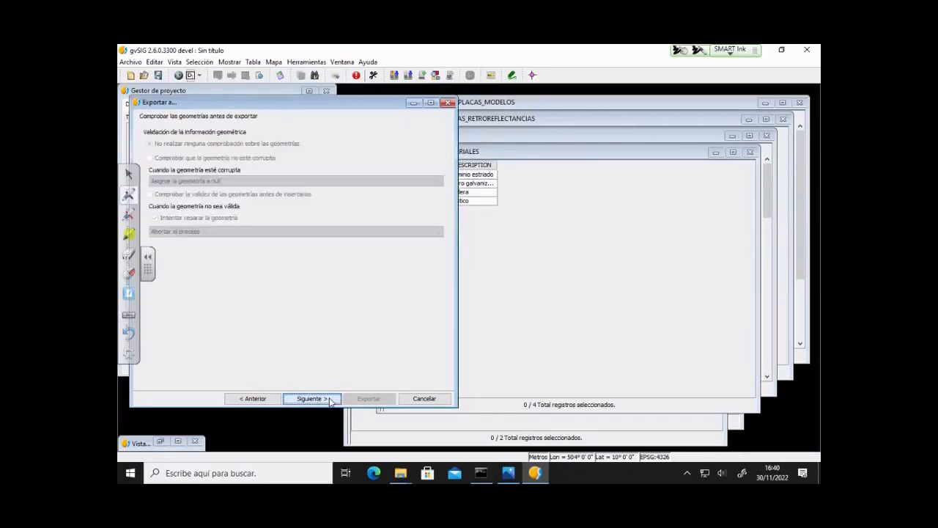
click(329, 399)
click(330, 399)
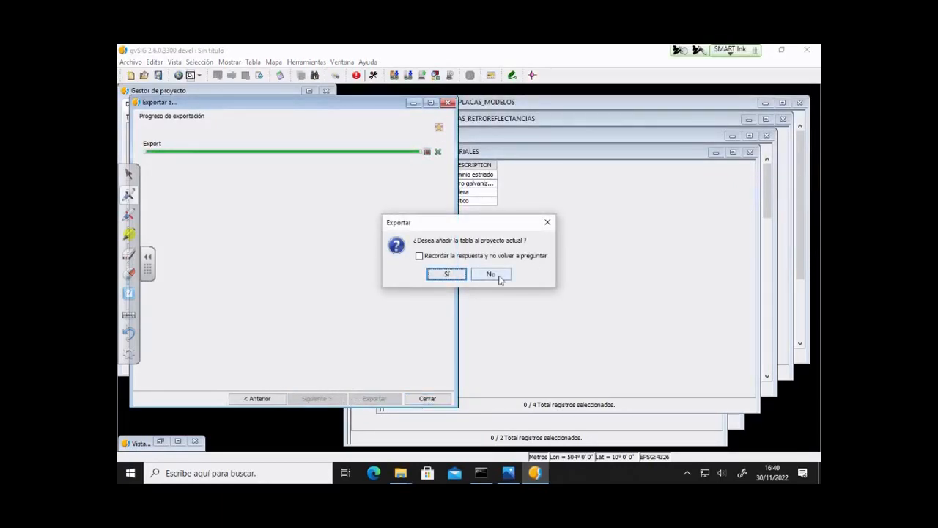
click(499, 276)
click(427, 398)
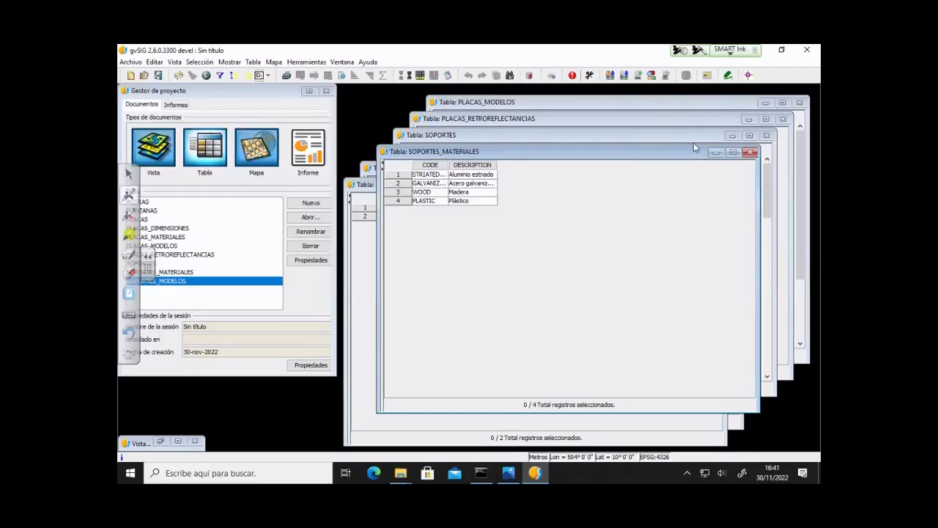
Minimize the SOPORTES_MATERIALES table and start exporting SOPORTES in the Database (Throws JDBC) format.
click(716, 151)
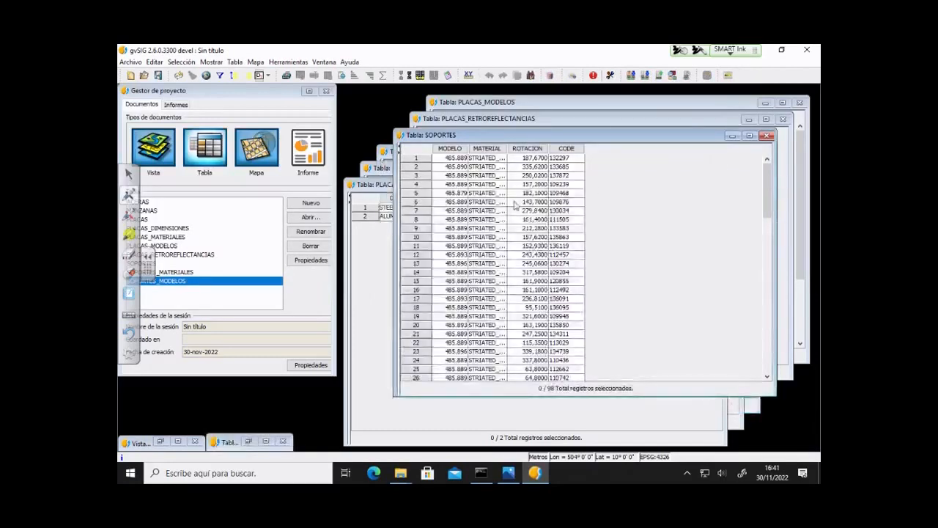
click(235, 62)
click(251, 87)
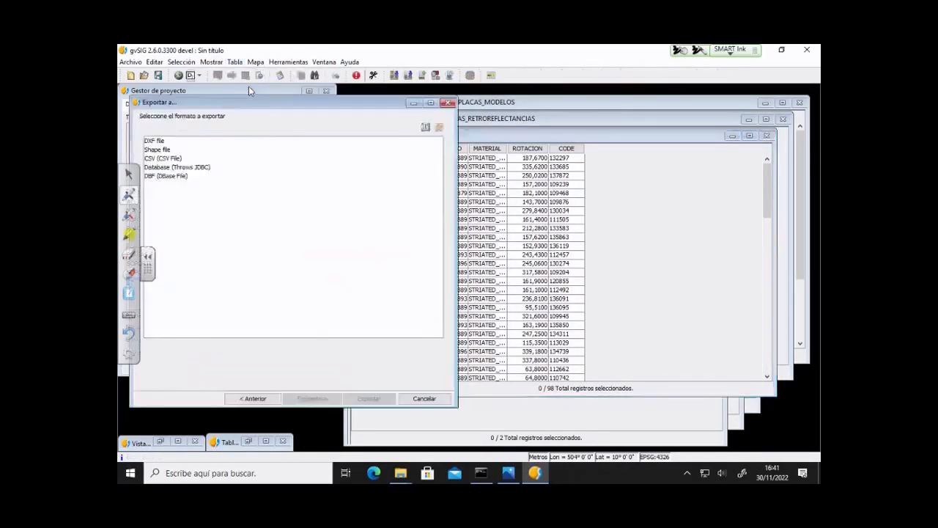
click(150, 167)
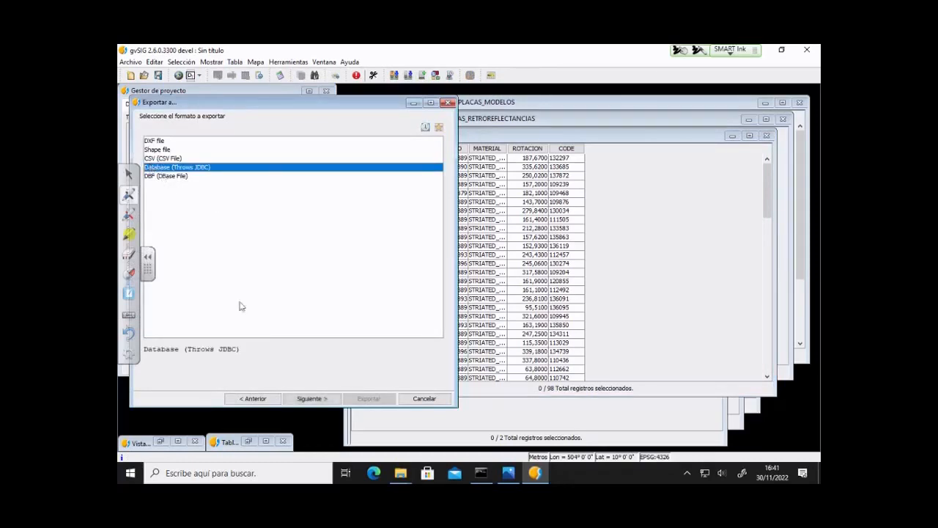
click(310, 399)
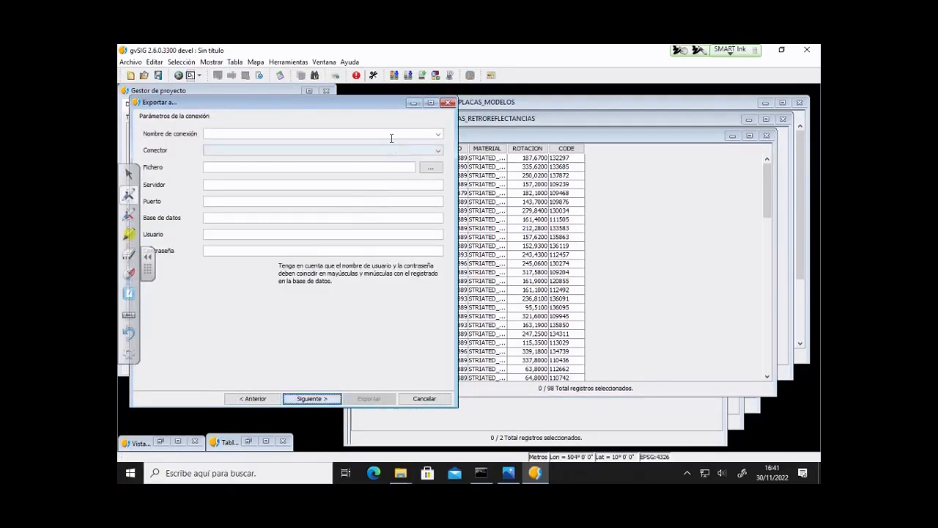
Load the saved taller-modelos connection and accept uppercase identifiers and a new SOPORTES table in the PUBLIC schema.
click(438, 133)
click(335, 146)
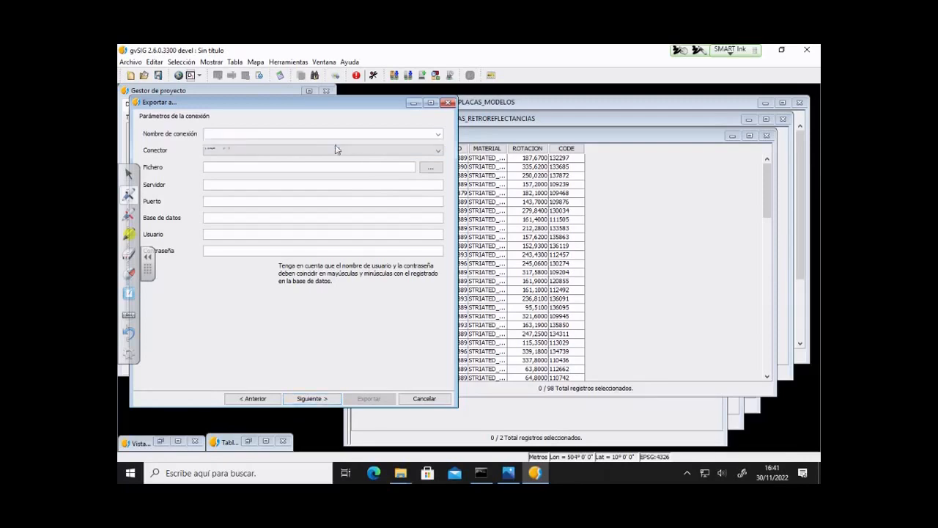
click(310, 398)
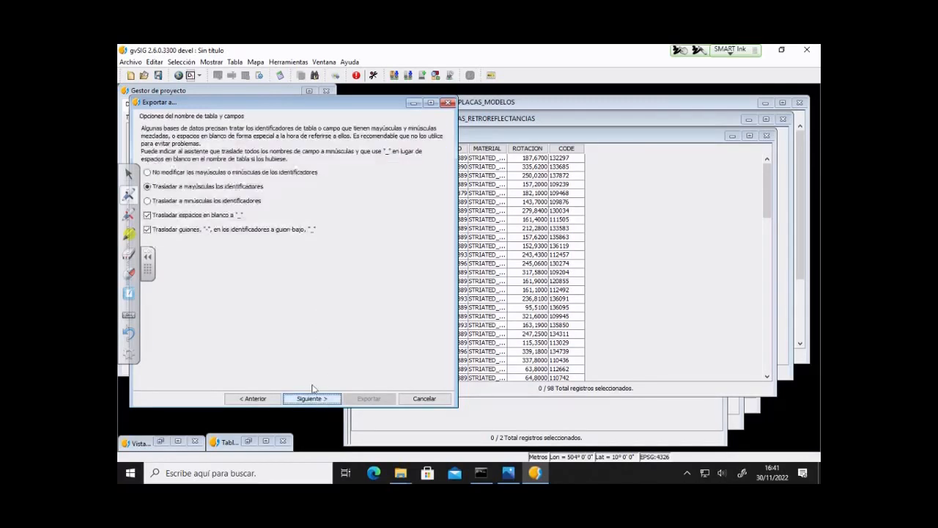
click(326, 401)
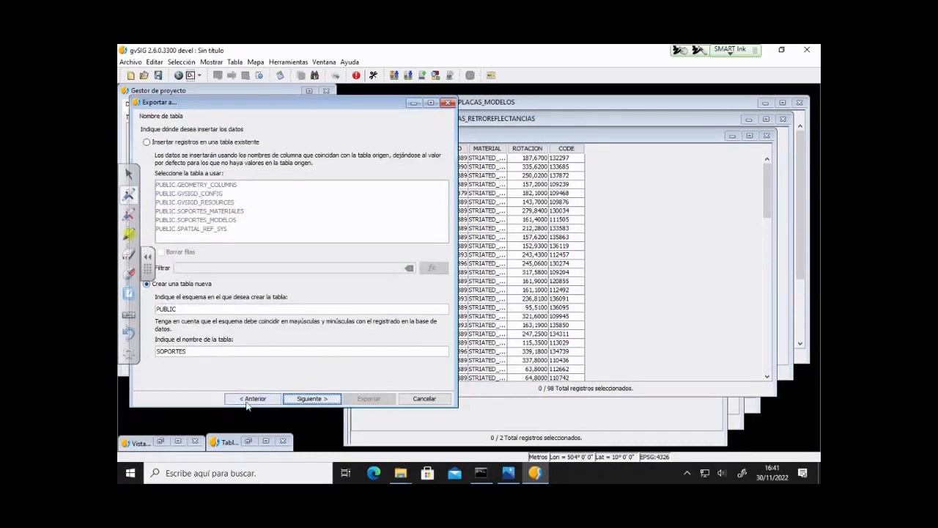
click(299, 399)
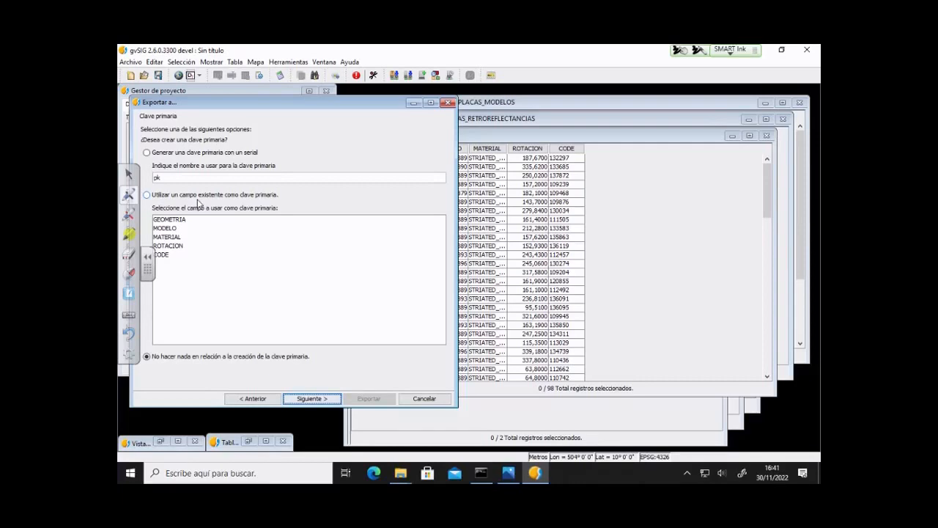
Use the existing CODE field as the primary key of the SOPORTES table.
click(197, 196)
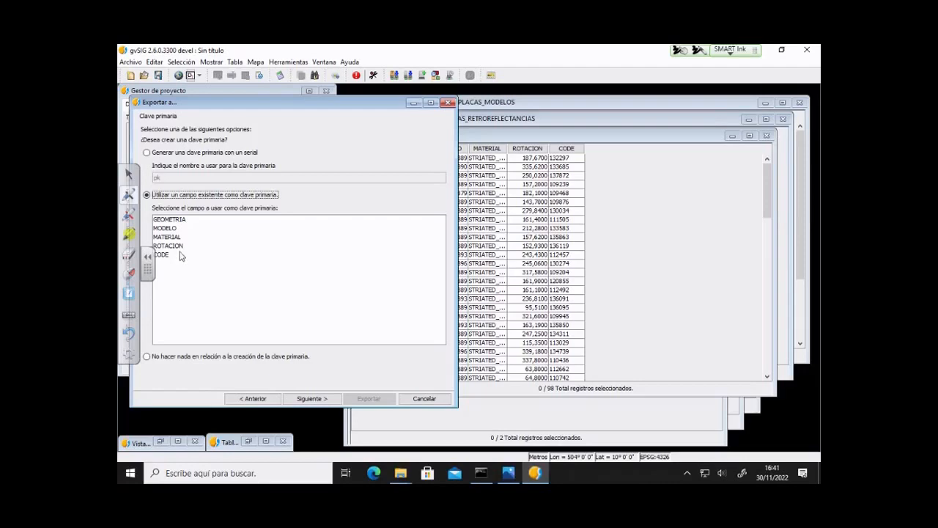
click(230, 357)
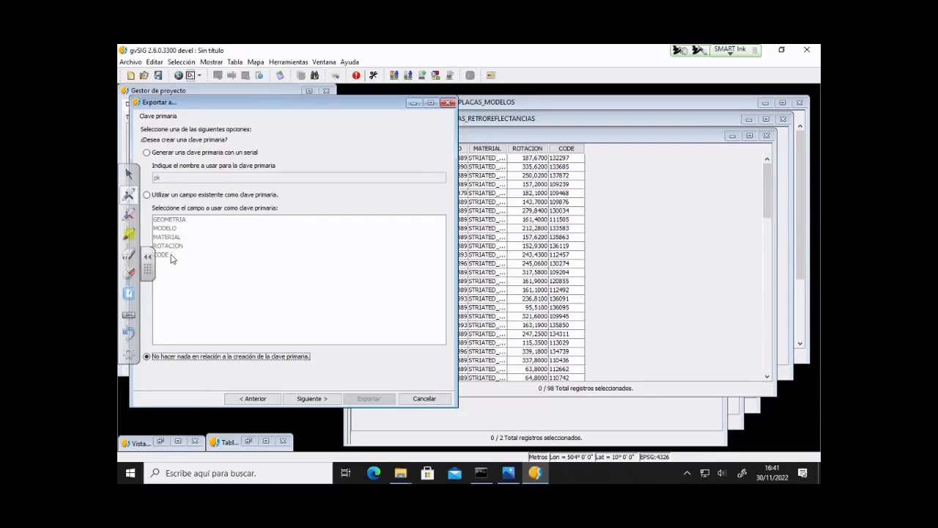
click(189, 196)
click(177, 255)
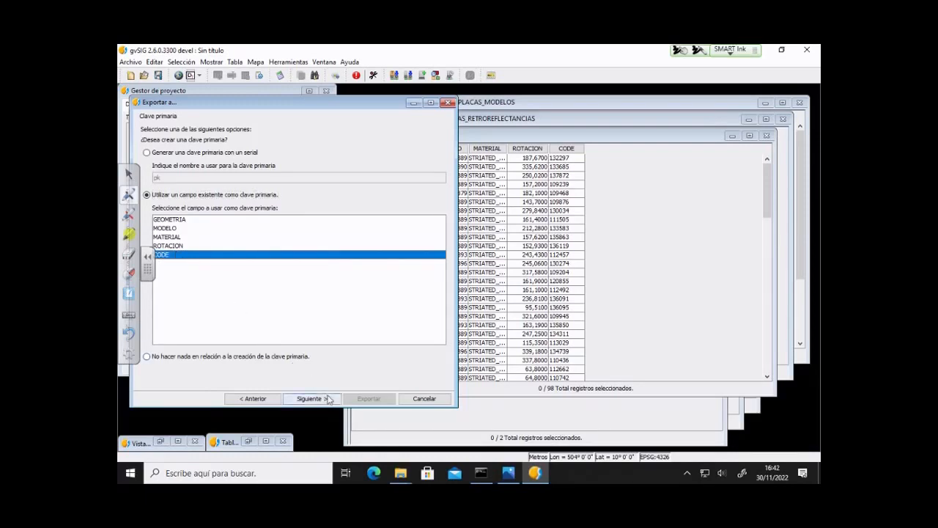
click(271, 360)
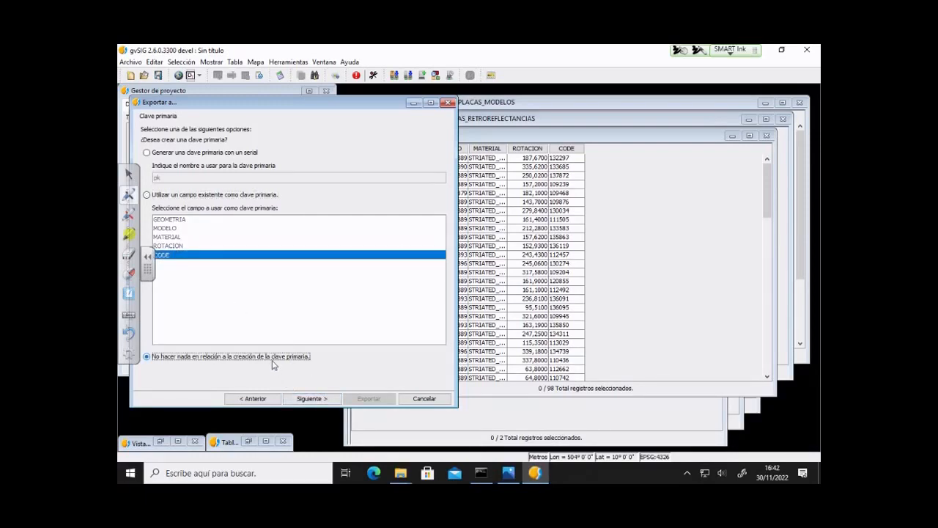
click(175, 195)
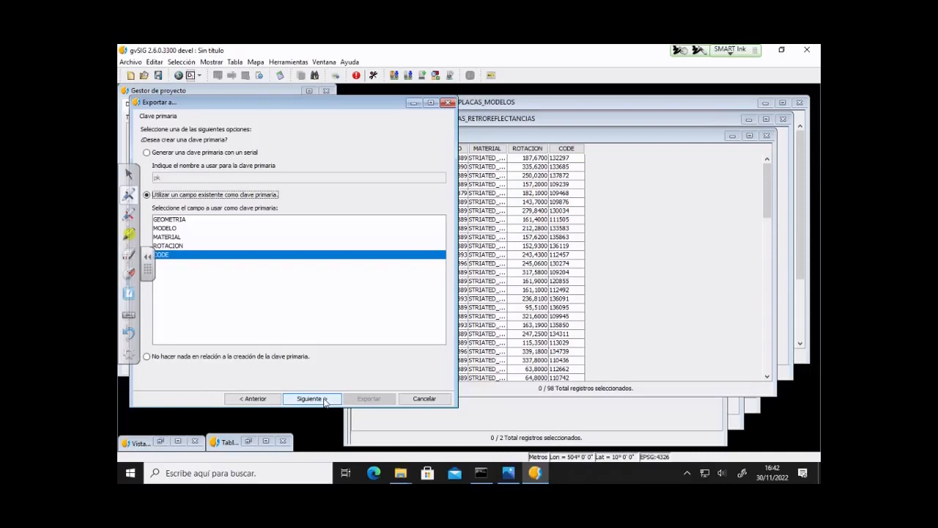
Run the SOPORTES export with the remaining defaults, without adding the resulting table to the project, and close the export wizard.
click(325, 399)
click(325, 398)
click(325, 399)
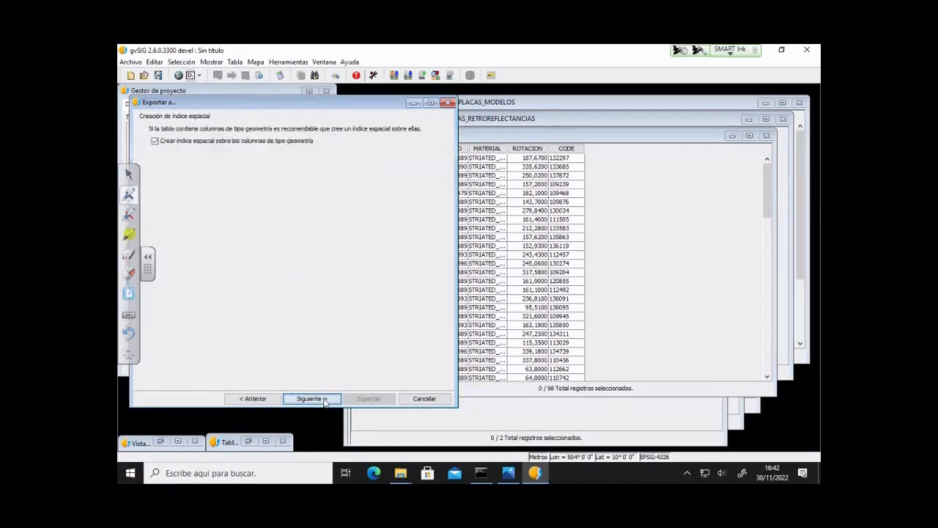
click(324, 398)
click(325, 399)
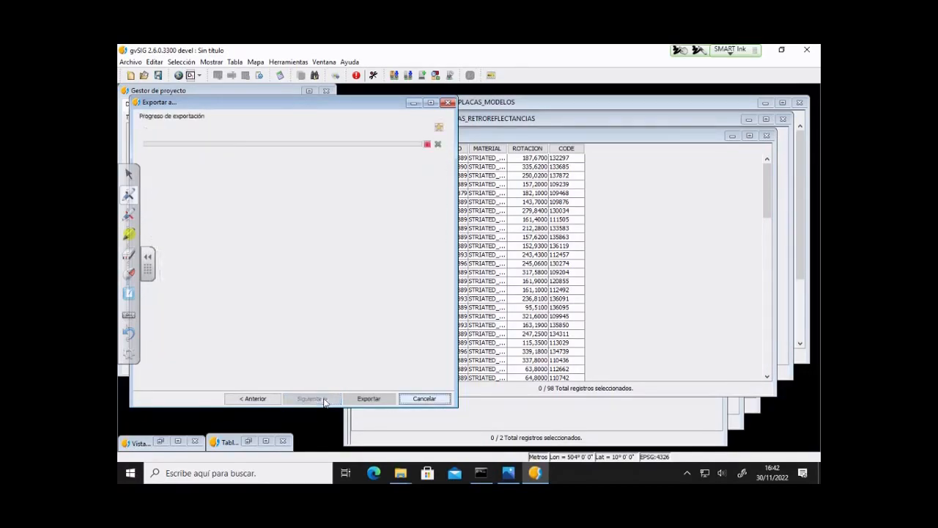
click(367, 398)
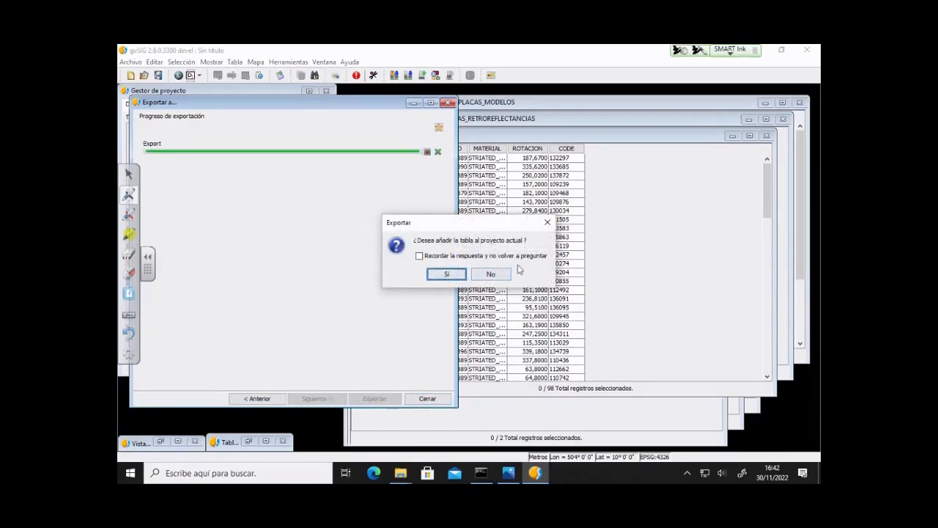
click(491, 273)
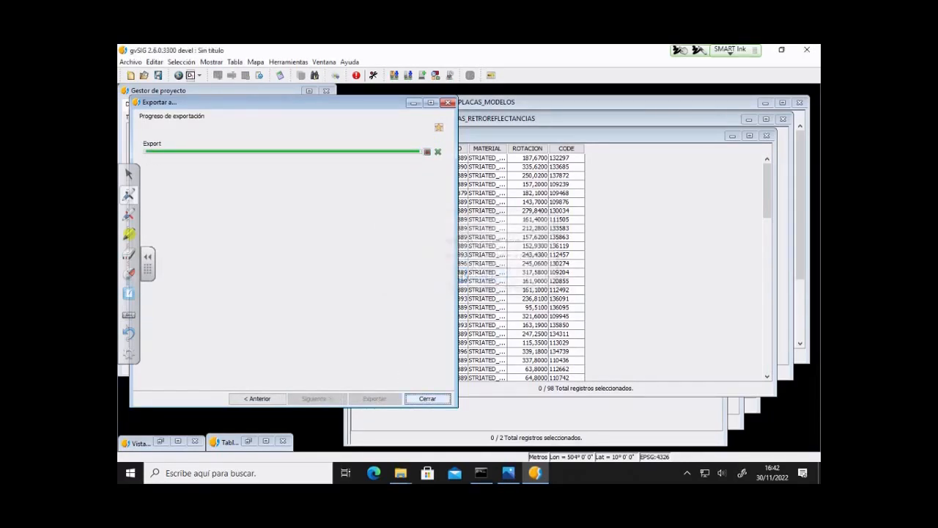
click(437, 398)
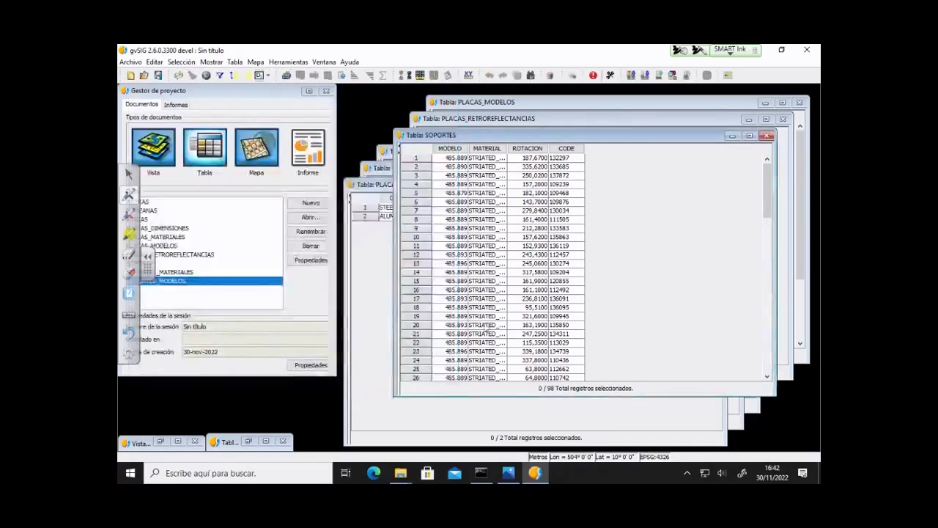
Minimize the SOPORTES table and start exporting PLACAS_RETROREFLECTANCIAS in the Database (Throws JDBC) format.
click(767, 136)
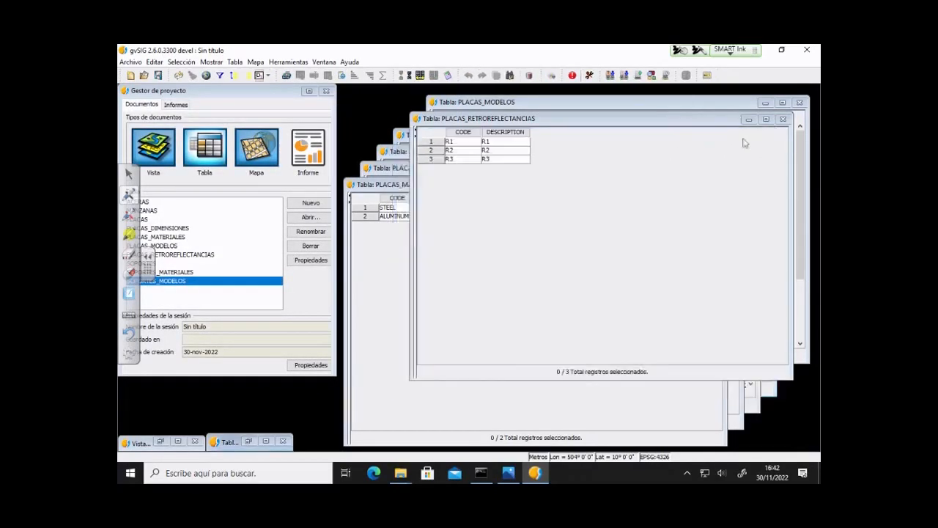
click(231, 62)
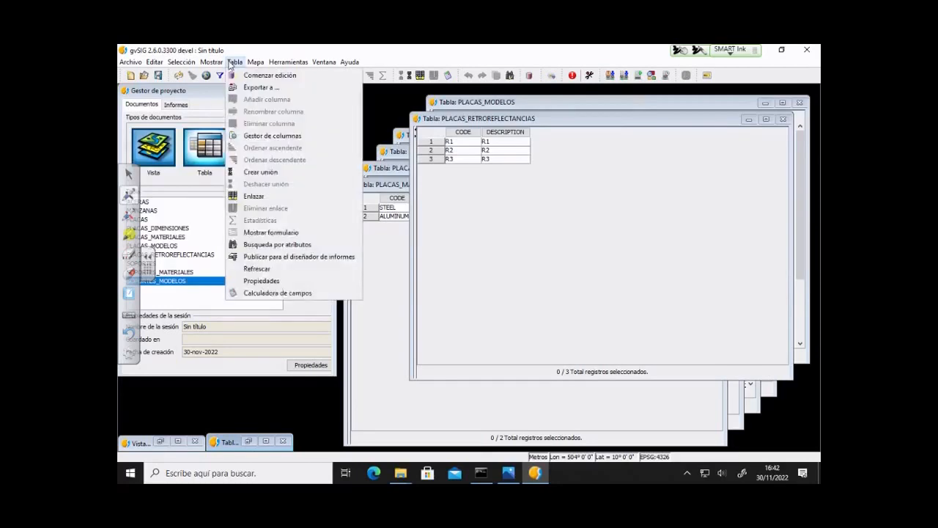
click(261, 87)
click(195, 169)
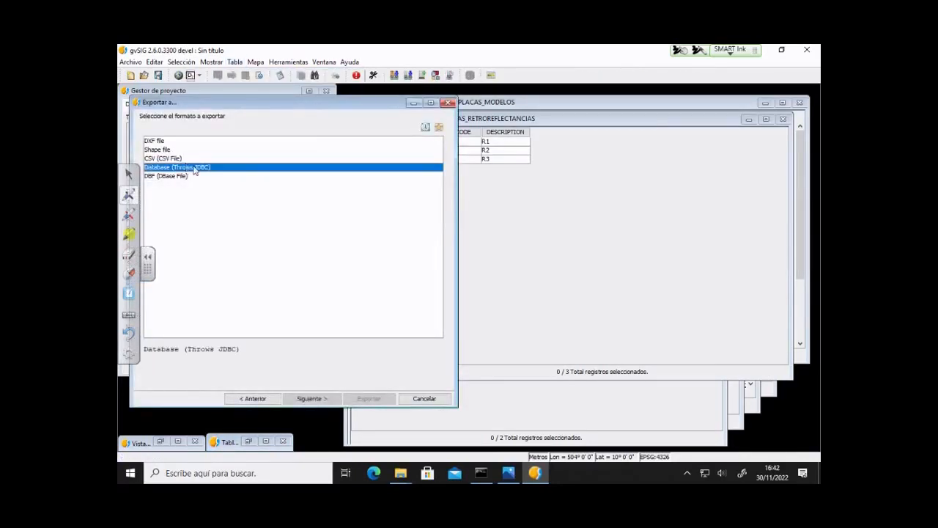
click(320, 400)
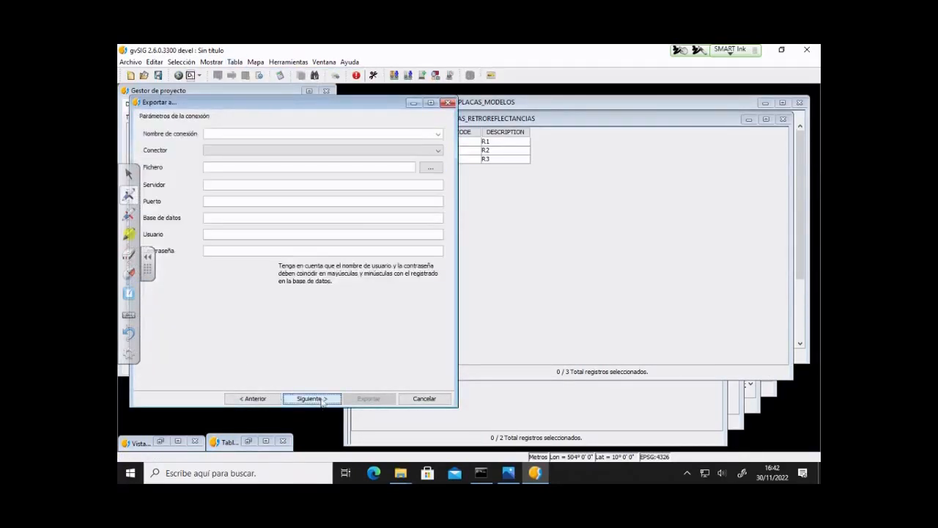
Load the saved taller-modelos connection and accept a new PLACAS_RETROREFLECTANCIAS table in the PUBLIC schema.
click(437, 134)
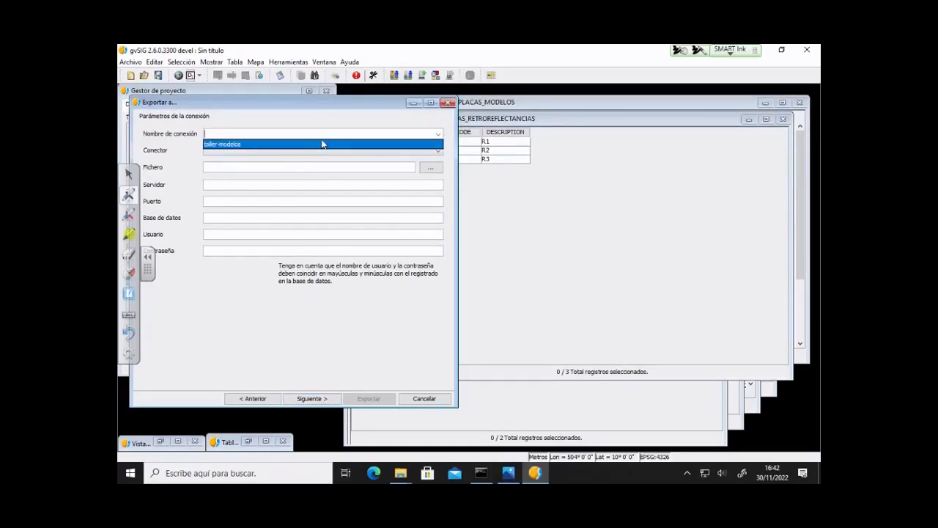
click(322, 144)
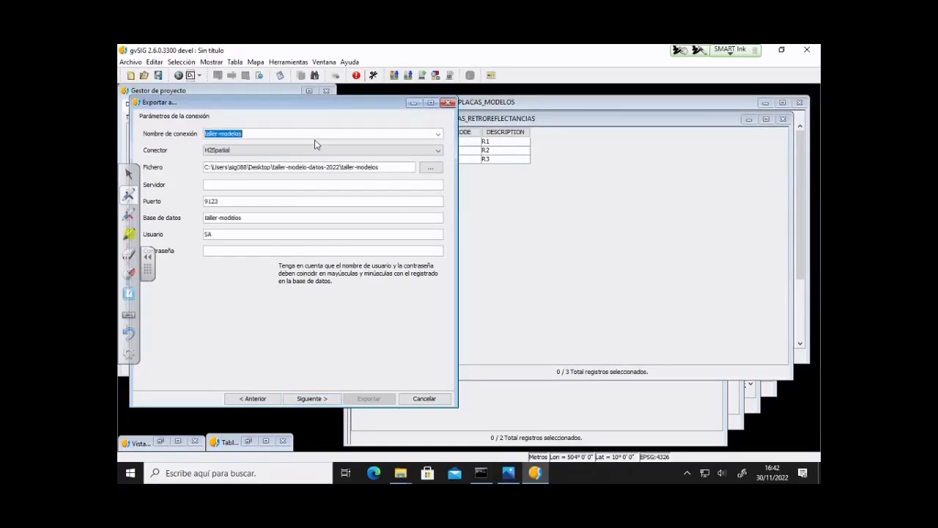
click(311, 399)
click(328, 400)
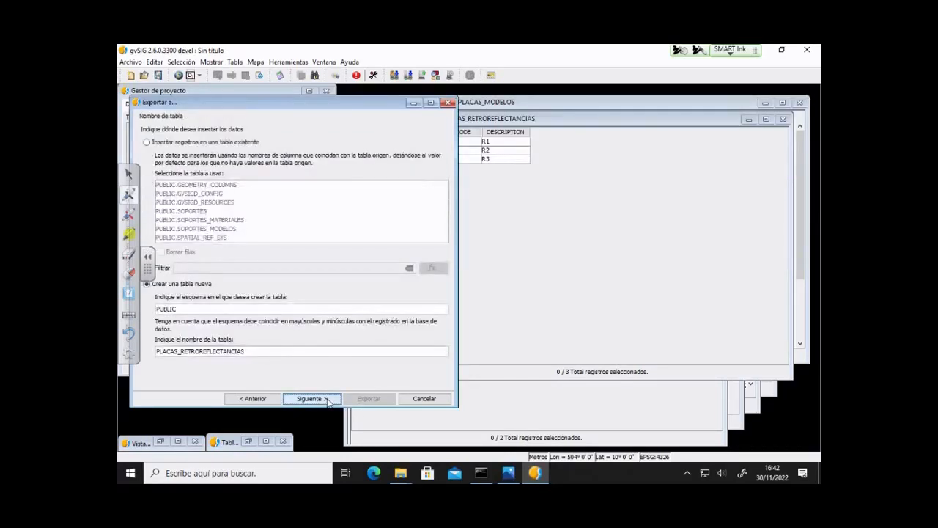
click(328, 400)
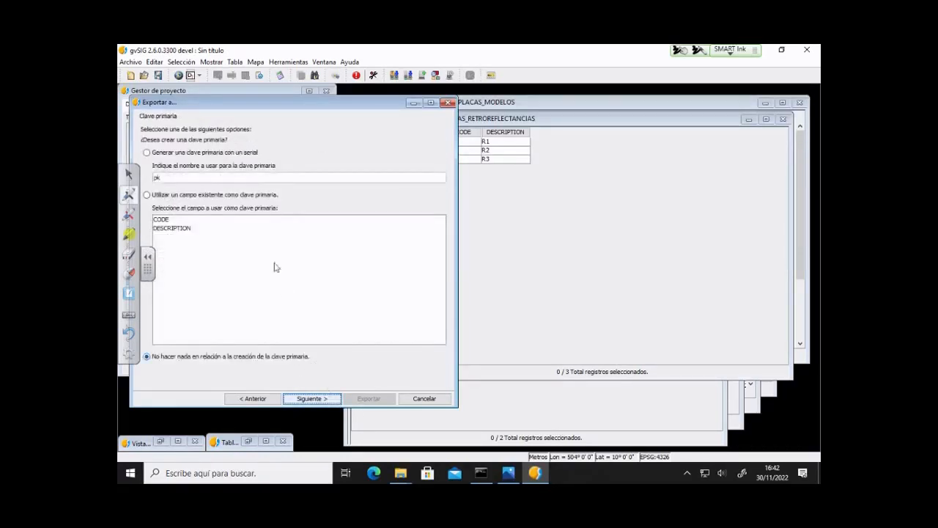
Use the existing CODE field as the primary key of the PLACAS_RETROREFLECTANCIAS table.
click(196, 222)
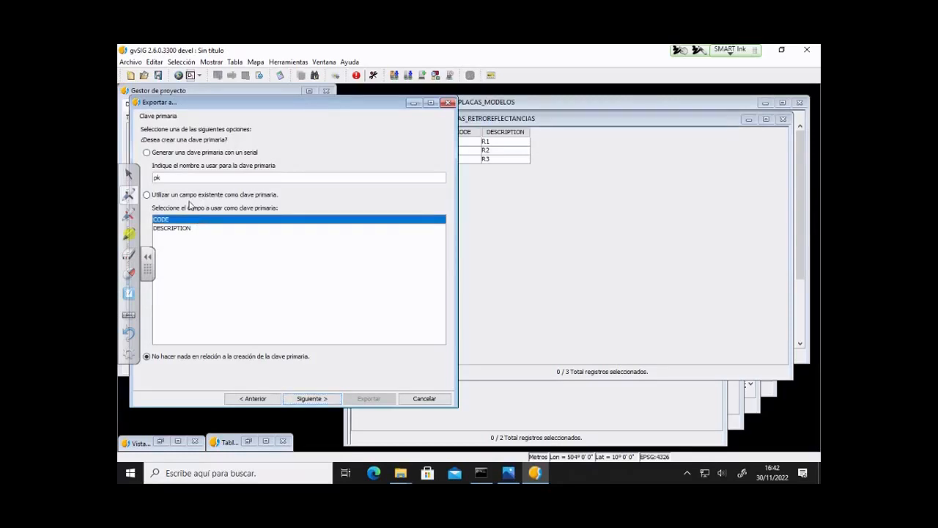
click(193, 196)
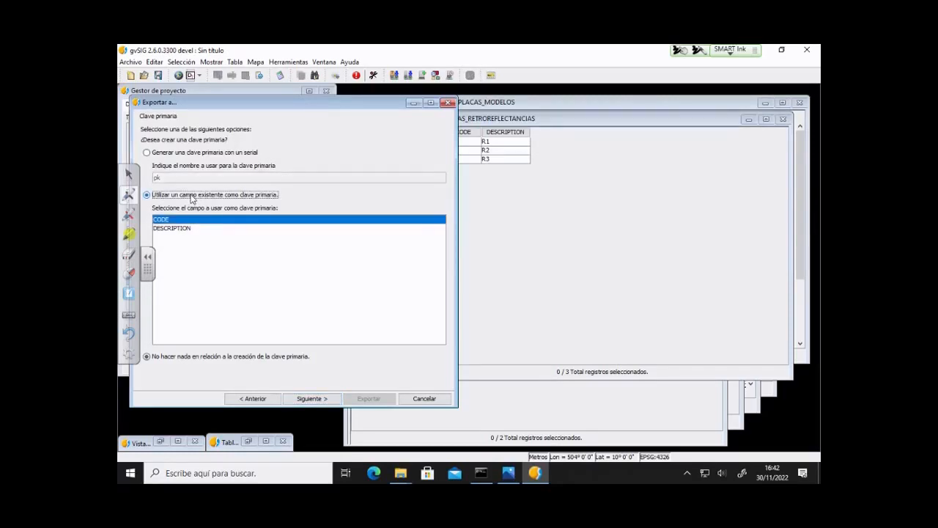
click(313, 398)
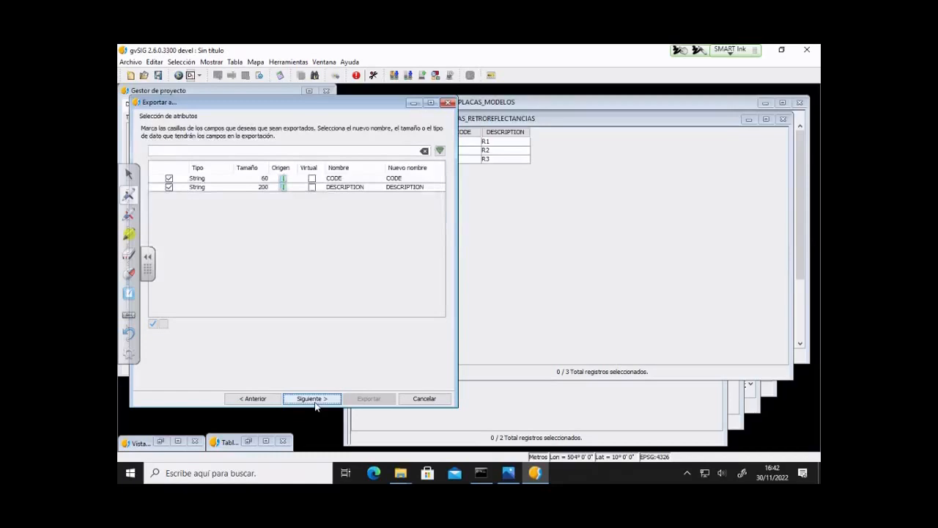
Run the PLACAS_RETROREFLECTANCIAS export with the remaining defaults, without adding the resulting table to the project.
click(313, 399)
click(313, 399)
click(313, 399)
click(313, 399)
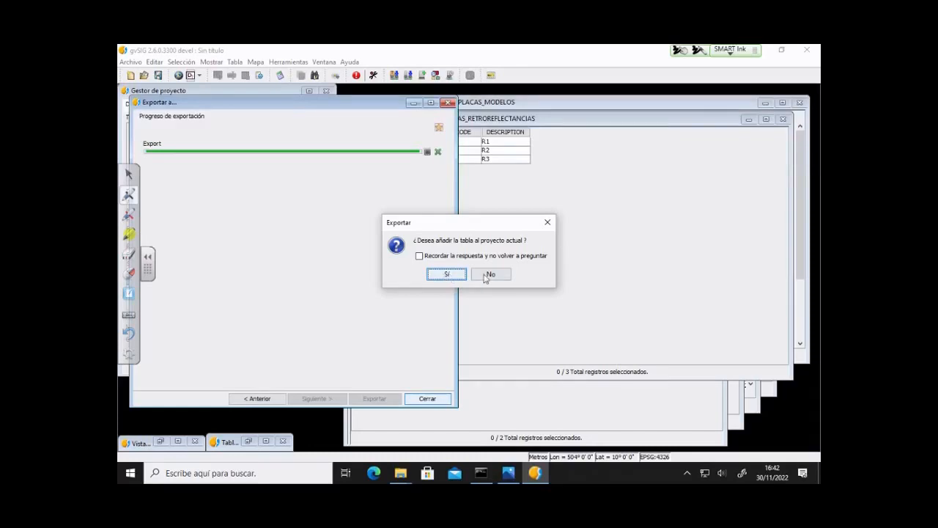
click(446, 275)
click(427, 399)
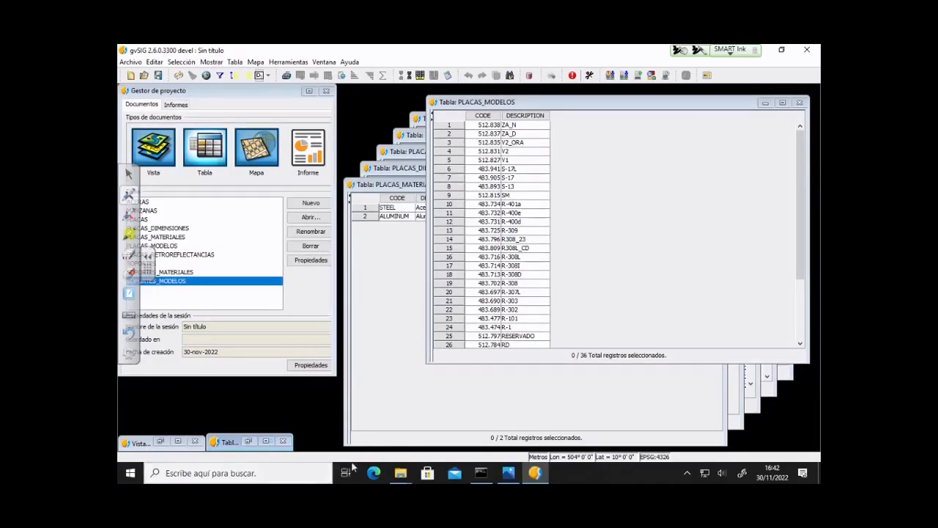
click(409, 444)
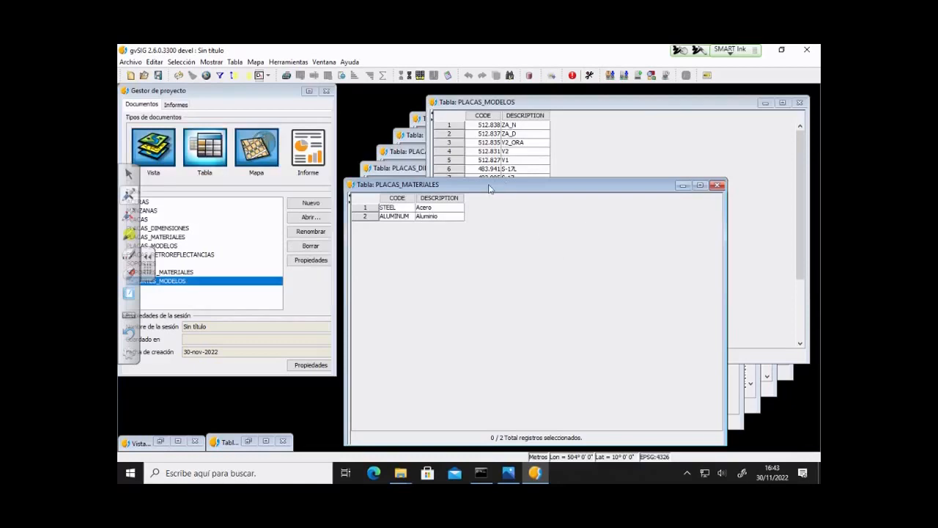
click(234, 62)
click(258, 88)
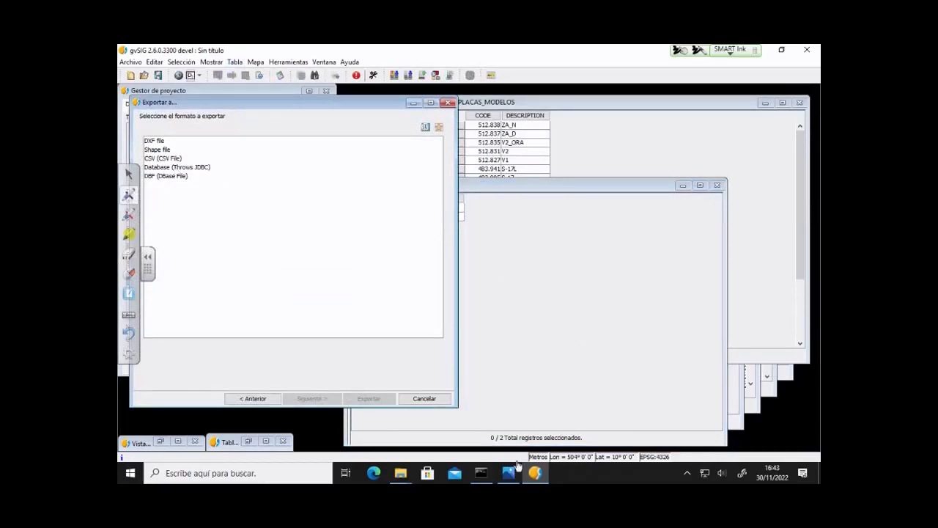
click(424, 398)
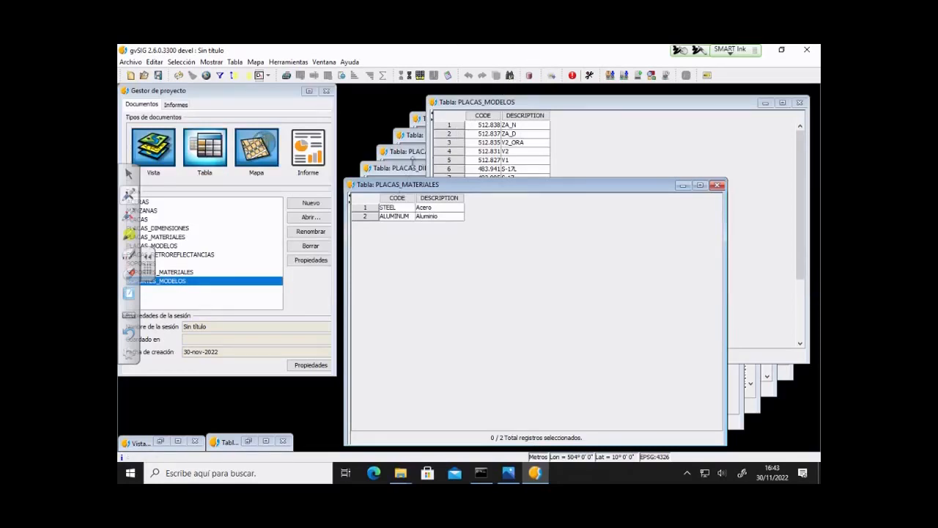
Bring the PLACAS table to the front and start exporting it in the Database (Throws JDBC) format.
click(411, 169)
click(418, 151)
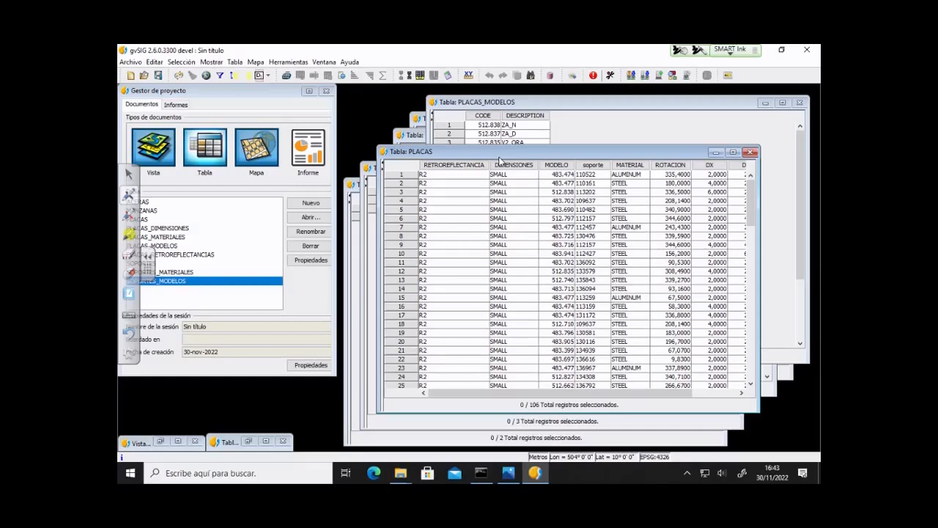
click(256, 61)
click(234, 62)
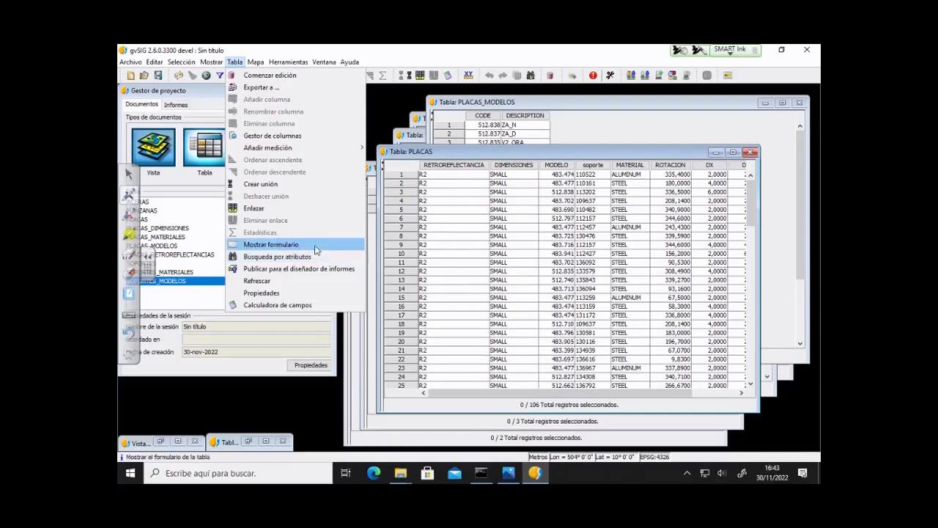
click(277, 87)
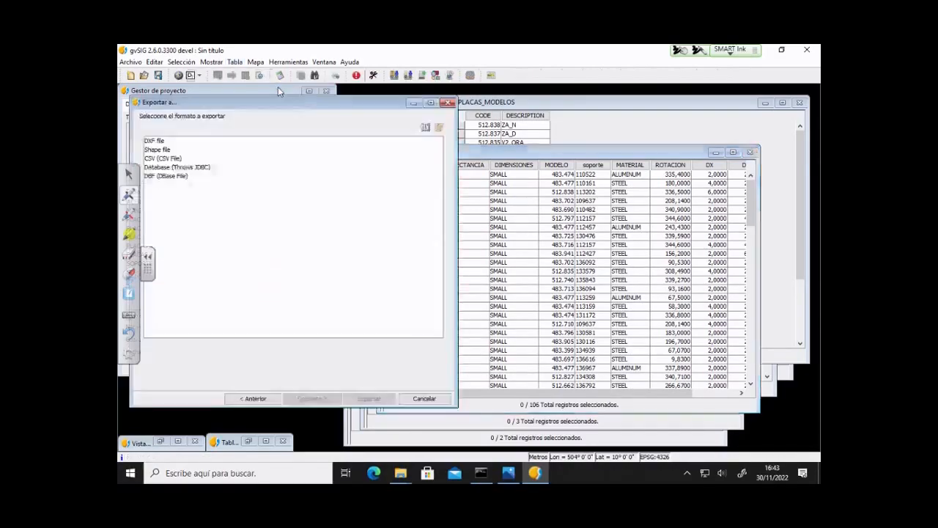
click(197, 169)
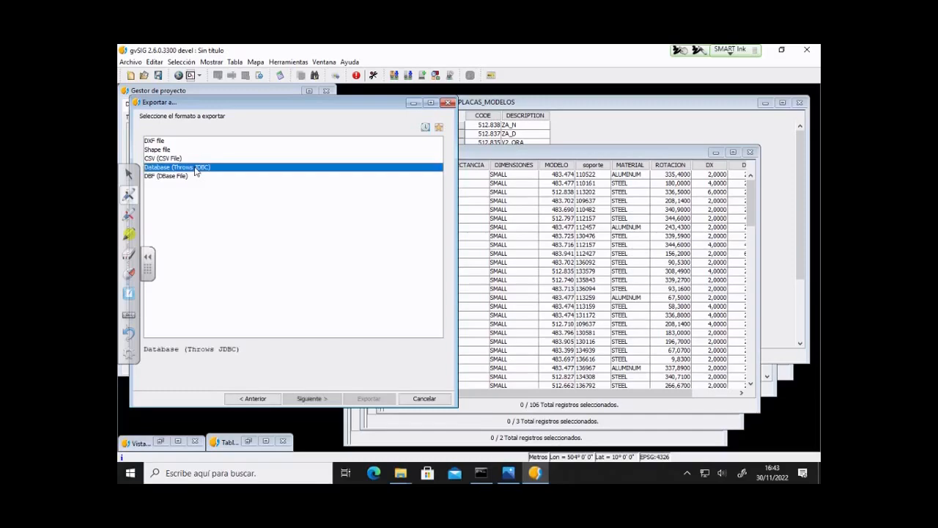
click(315, 398)
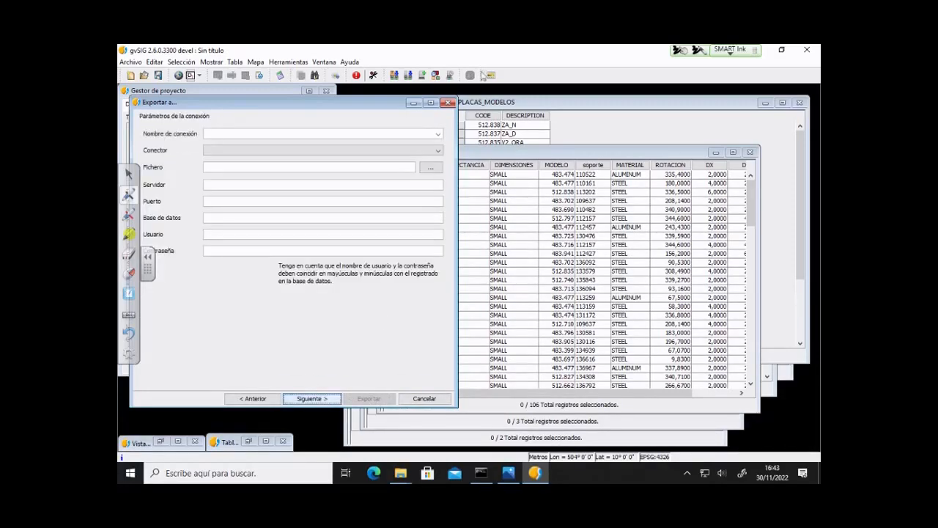
Load the saved taller-modelos connection and accept a new PLACAS table in the PUBLIC schema.
click(437, 133)
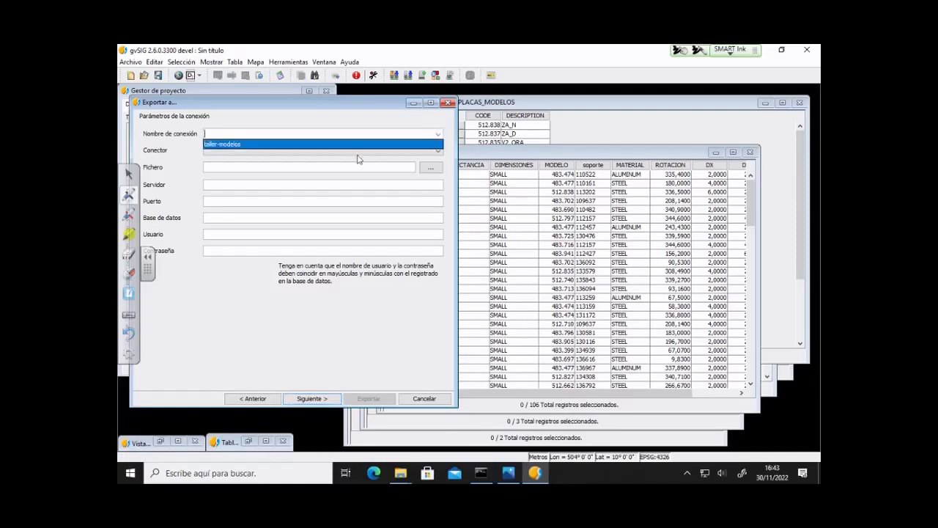
click(341, 145)
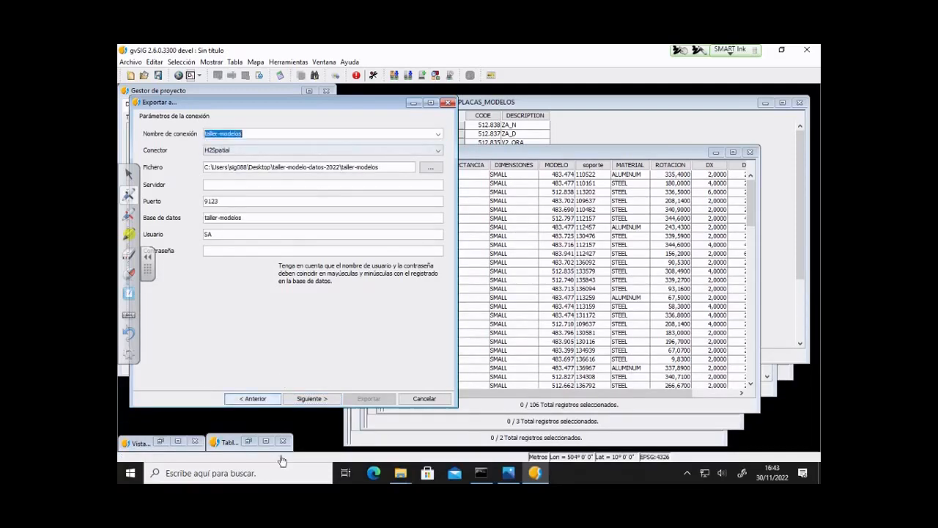
click(320, 399)
click(320, 399)
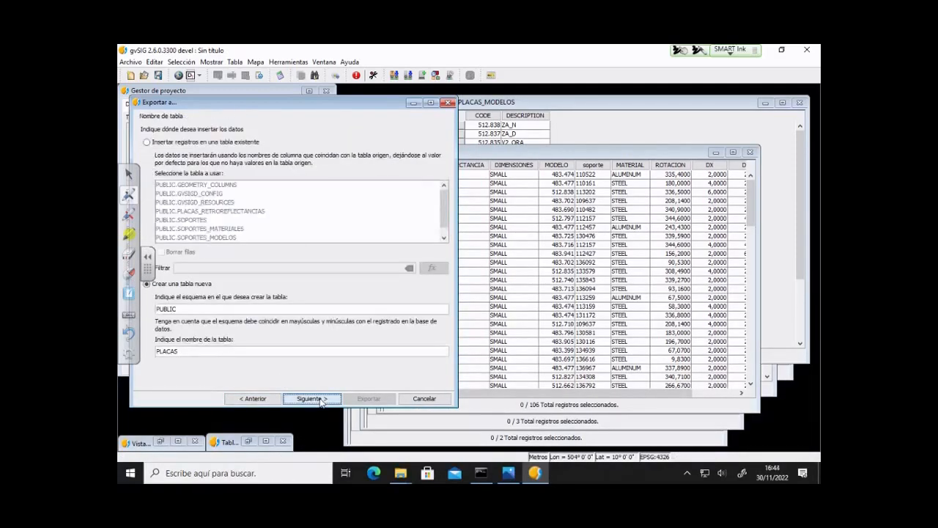
click(321, 399)
Use the existing CODE field as the primary key of the PLACAS table.
click(212, 195)
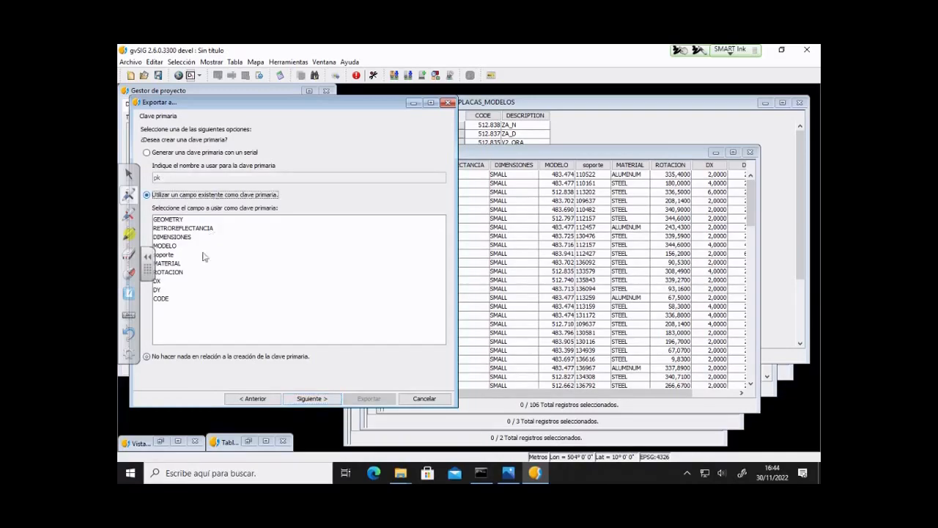
click(167, 298)
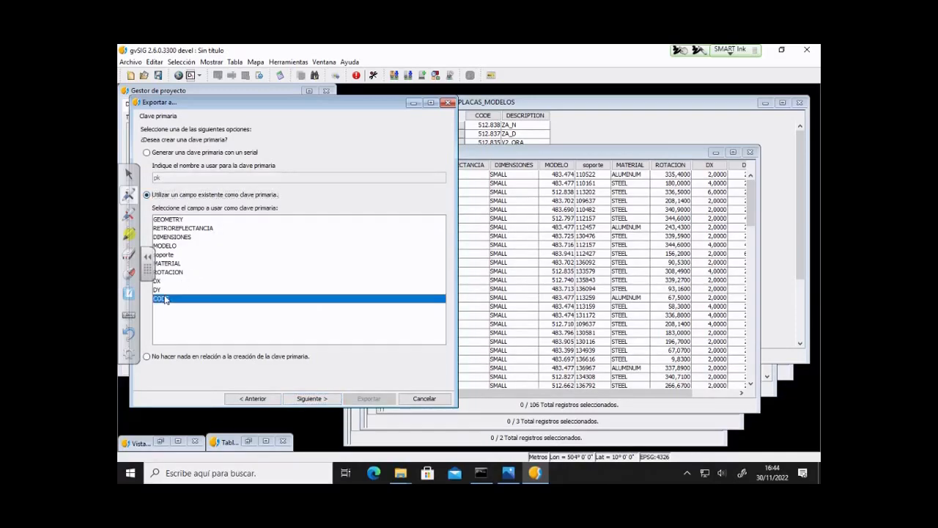
click(320, 400)
Run the PLACAS export with the remaining defaults, without adding the resulting table to the project, and close the export wizard.
click(320, 400)
click(321, 400)
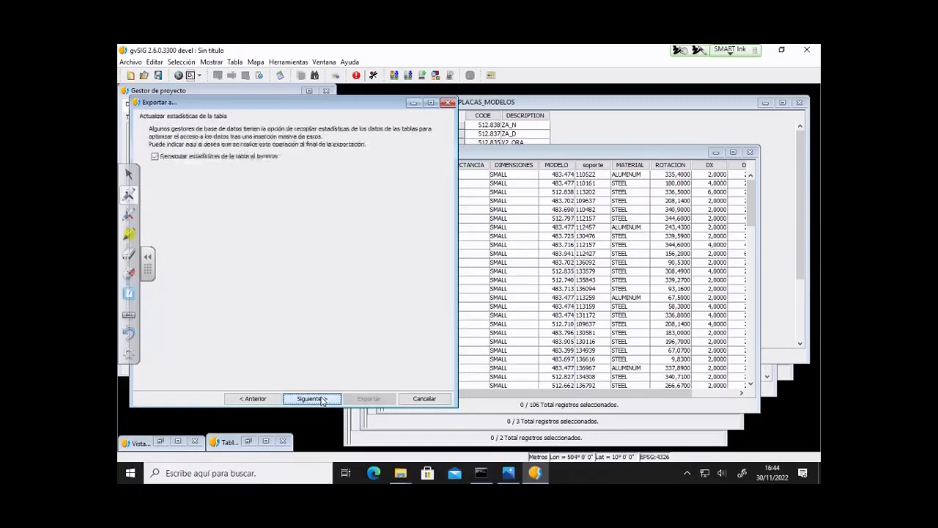
click(320, 400)
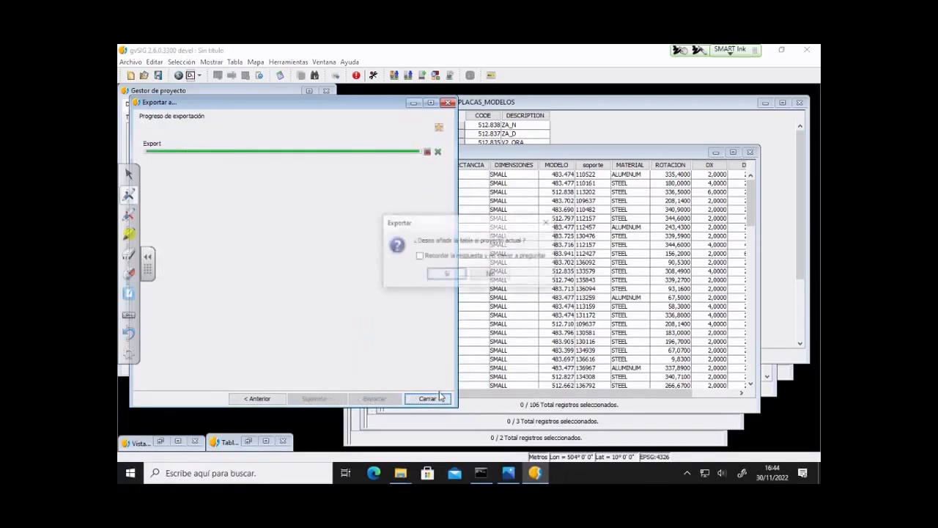
click(476, 275)
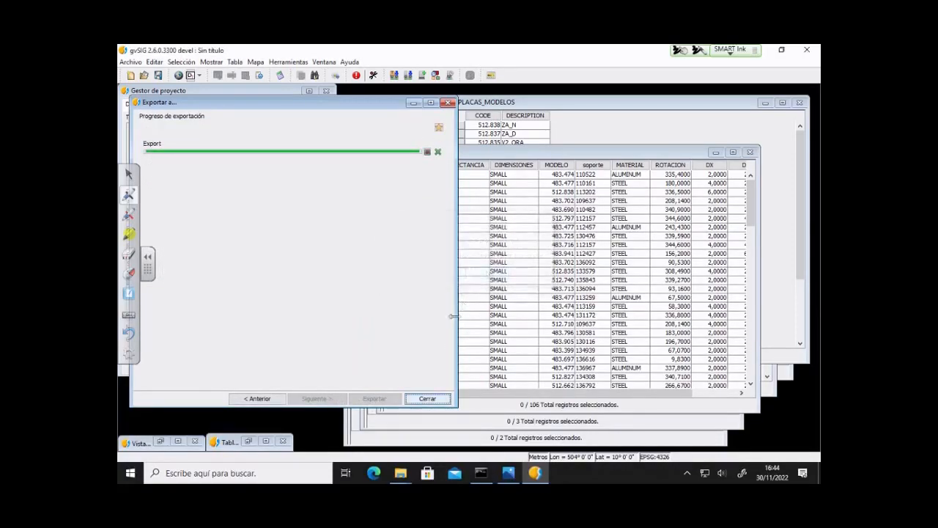
click(428, 398)
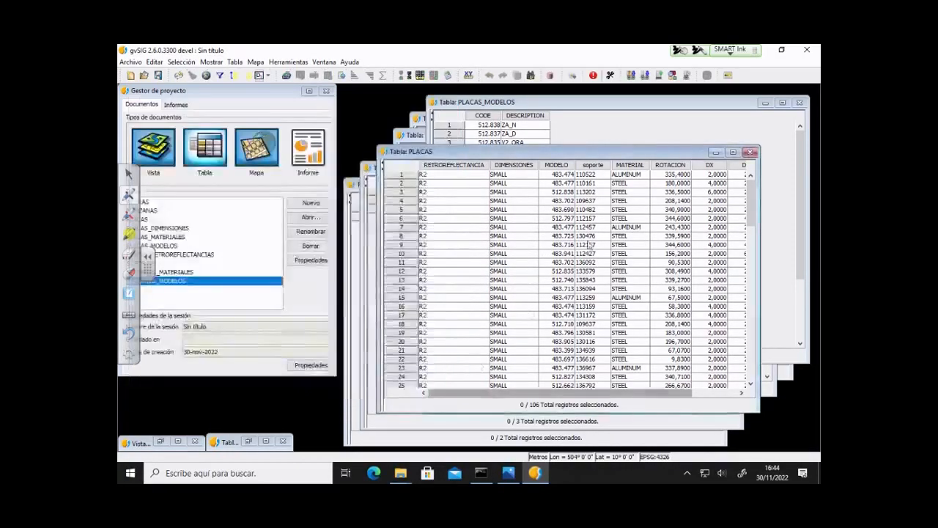
Close the PLACAS table window and start exporting the PLACAS_MODELOS table in the Database (Throws JDBC) format.
click(751, 153)
click(525, 104)
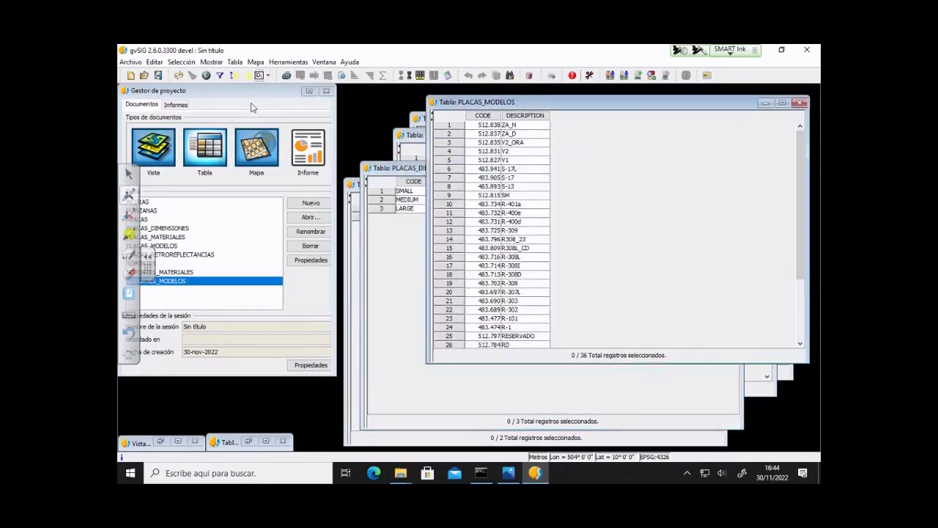
click(230, 63)
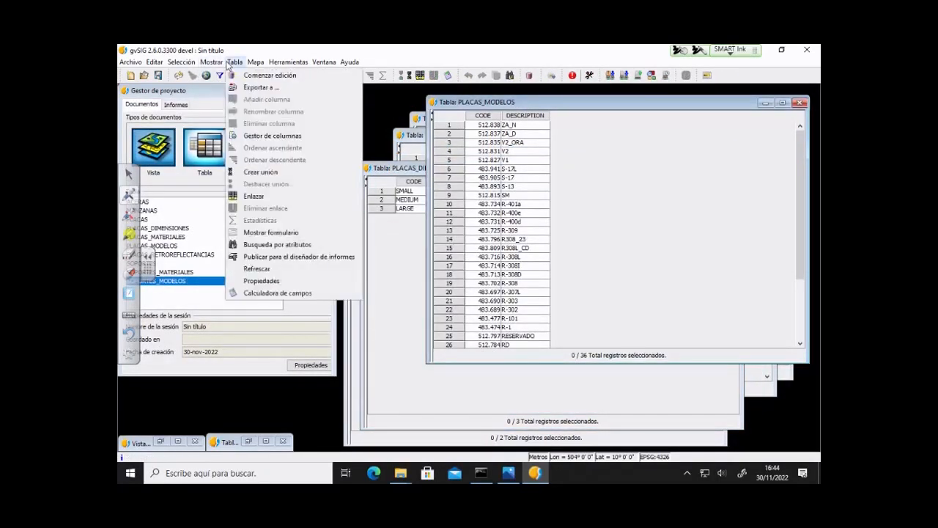
click(260, 88)
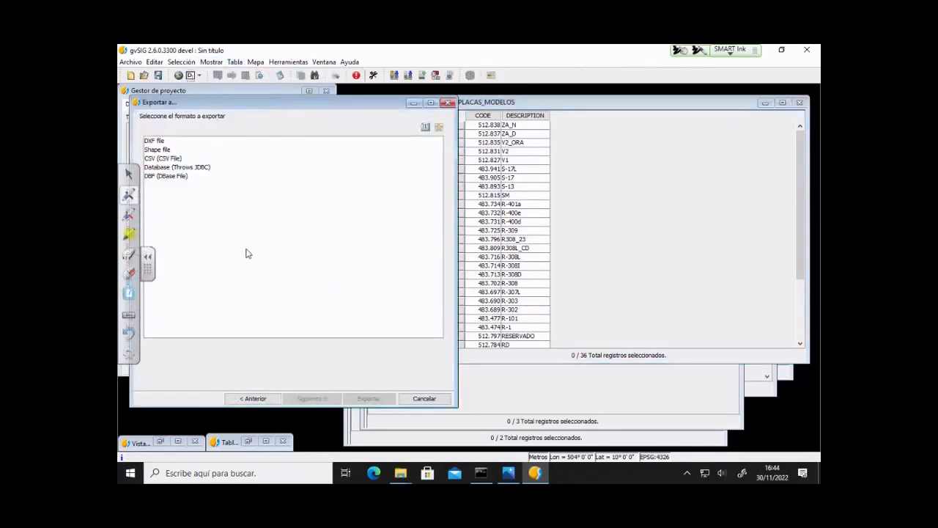
click(176, 168)
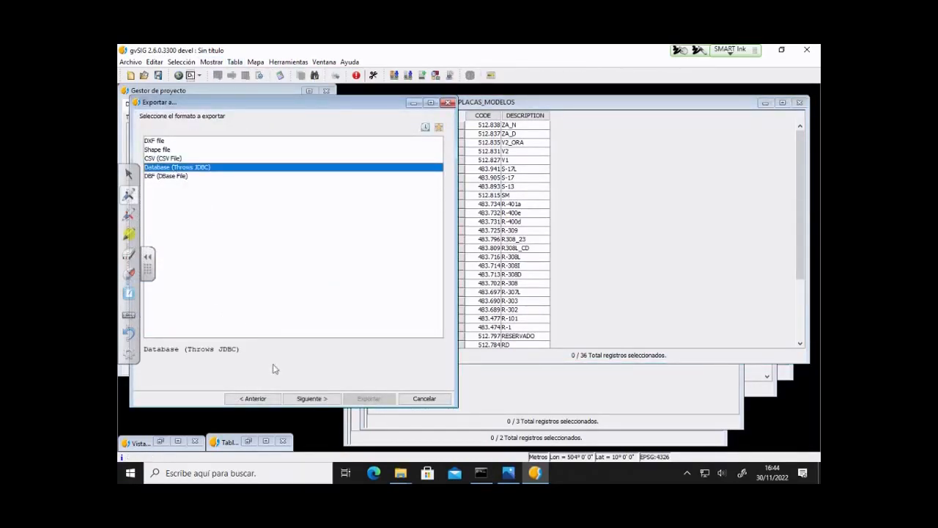
click(329, 399)
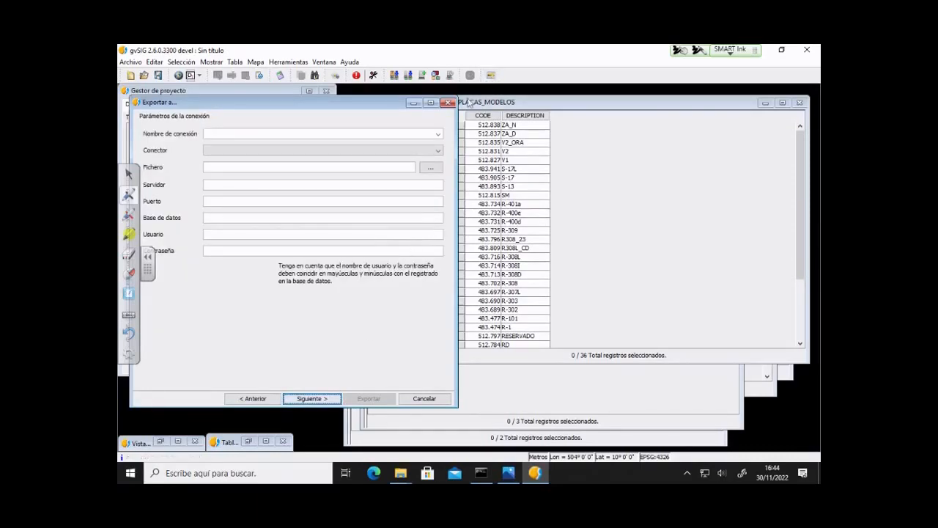
Load the saved taller-modelos connection and accept the default identifier and destination table options for PLACAS_MODELOS.
click(438, 133)
click(392, 143)
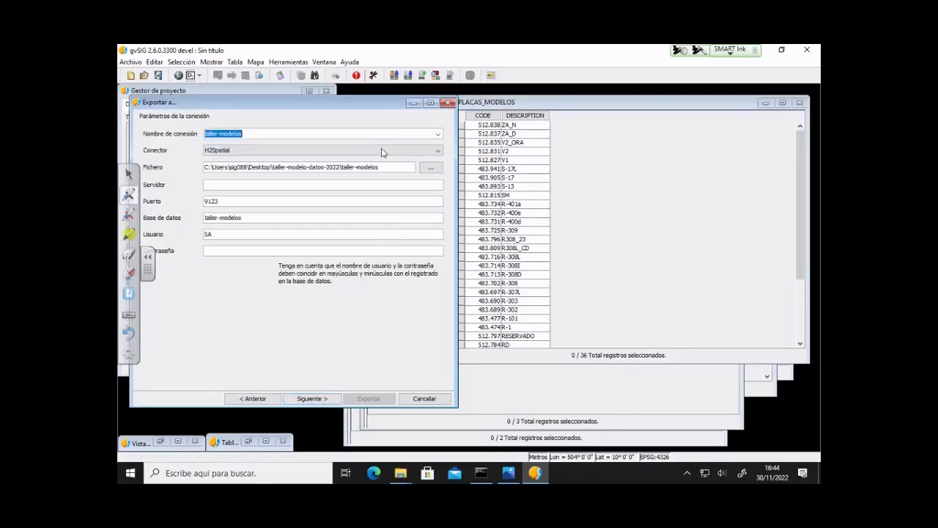
click(318, 398)
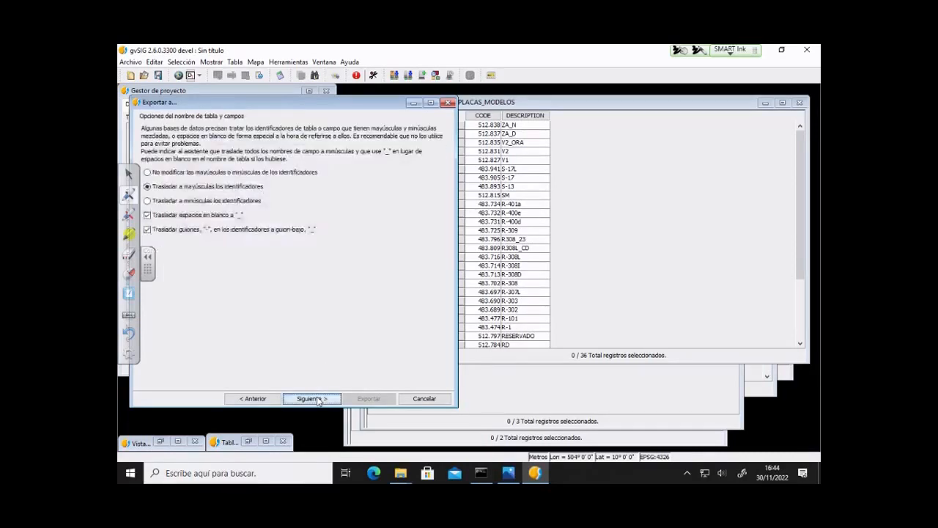
click(311, 399)
click(317, 399)
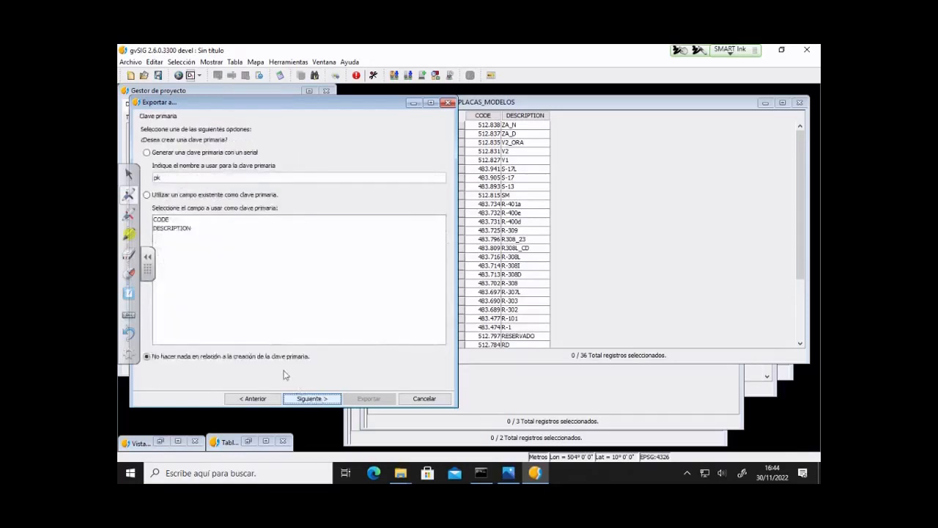
Use the existing CODE field as the primary key of the PLACAS_MODELOS table.
click(189, 197)
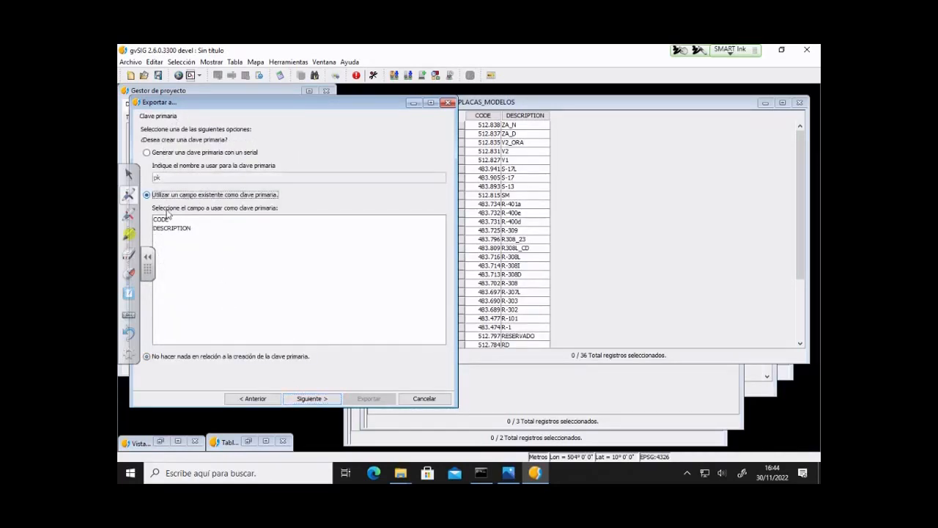
click(186, 219)
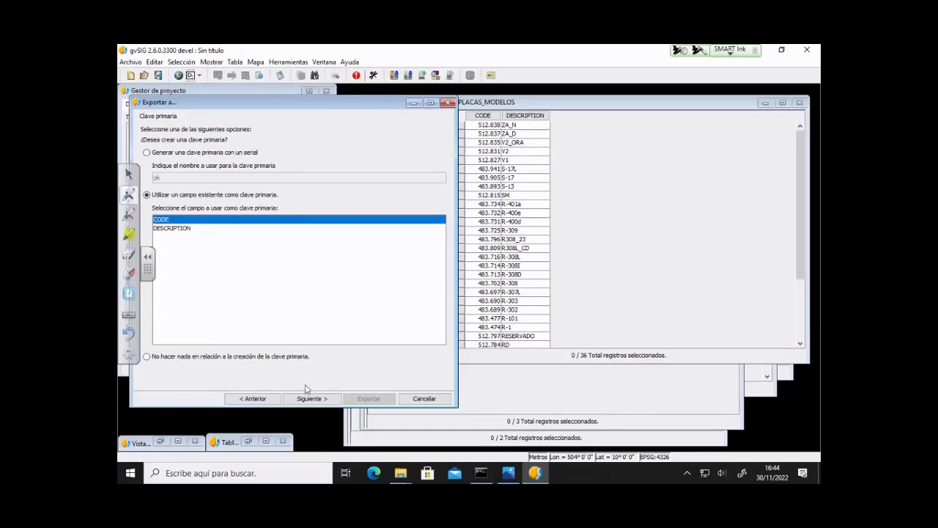
click(318, 398)
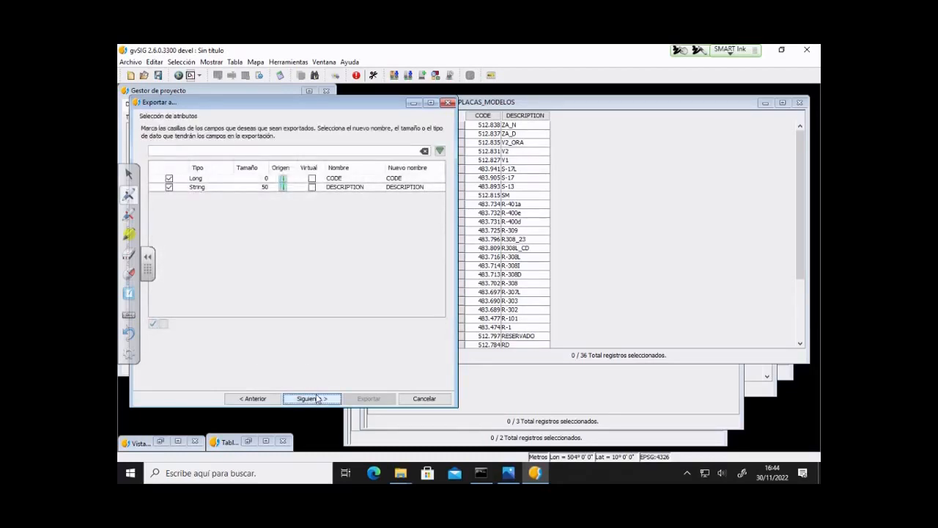
Run the PLACAS_MODELOS export with the remaining defaults, decline adding the table to the project, and close the export wizard.
click(317, 398)
click(318, 399)
click(317, 399)
click(316, 398)
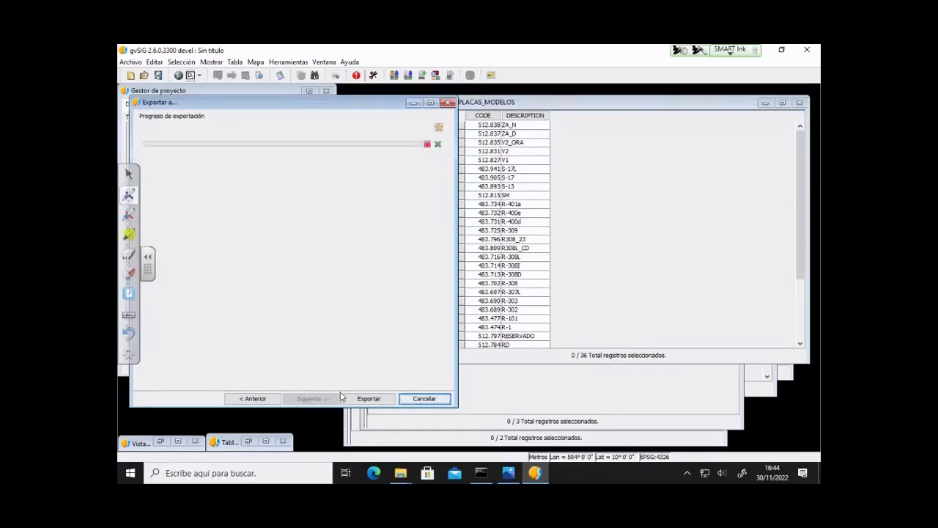
click(359, 398)
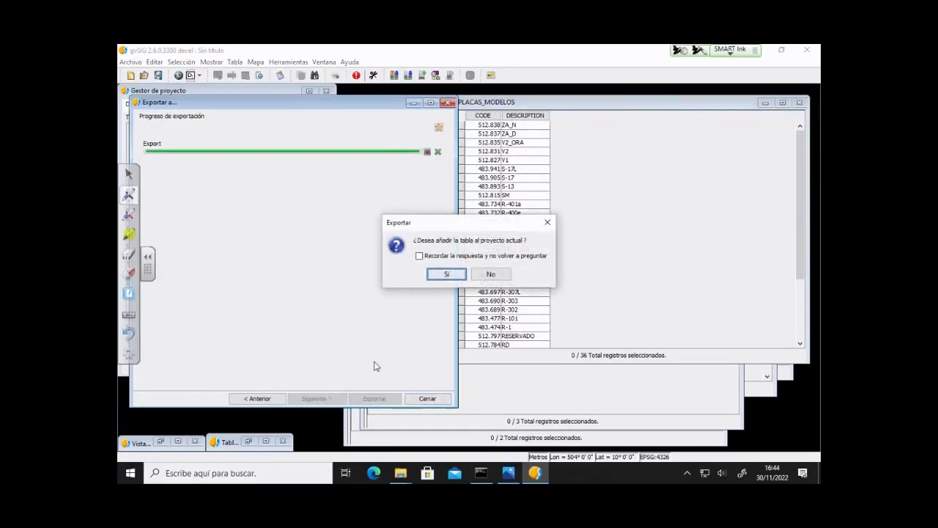
click(490, 273)
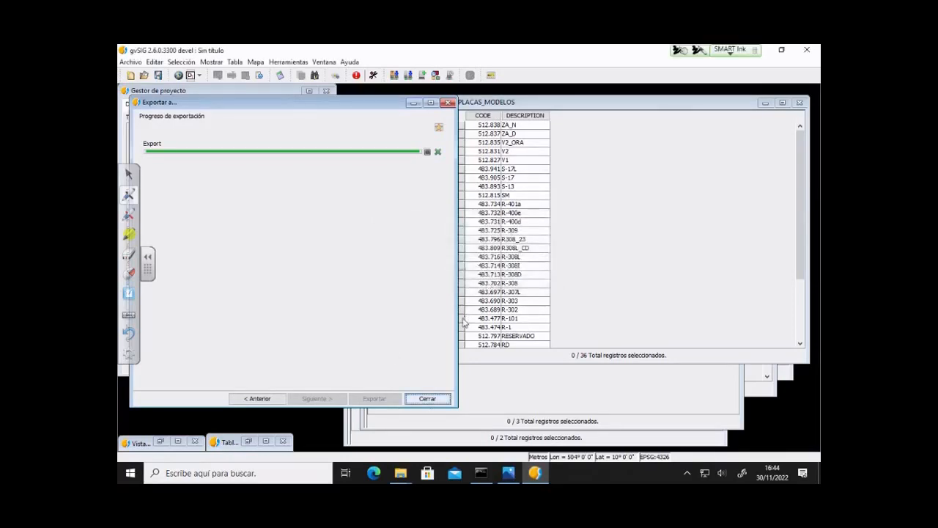
click(430, 399)
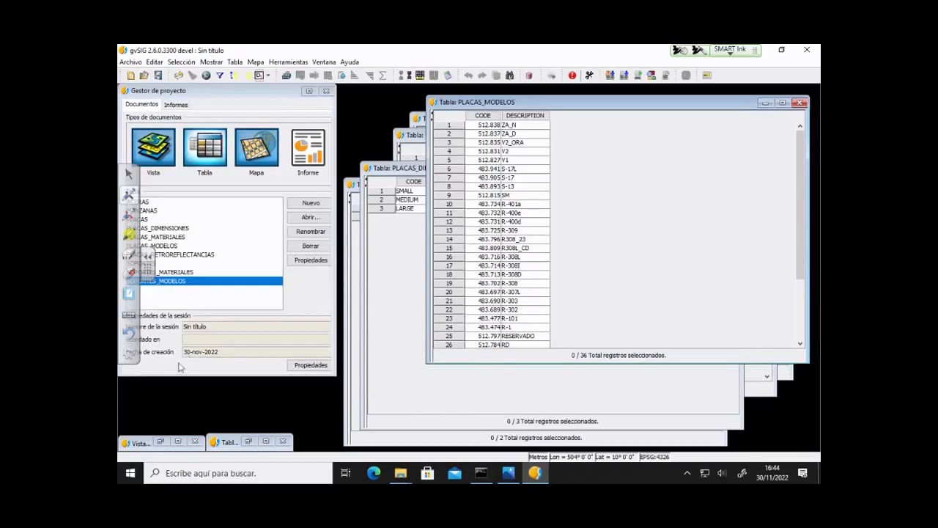
Open the project's untitled view and show its data source catalog in a widened side area.
click(162, 156)
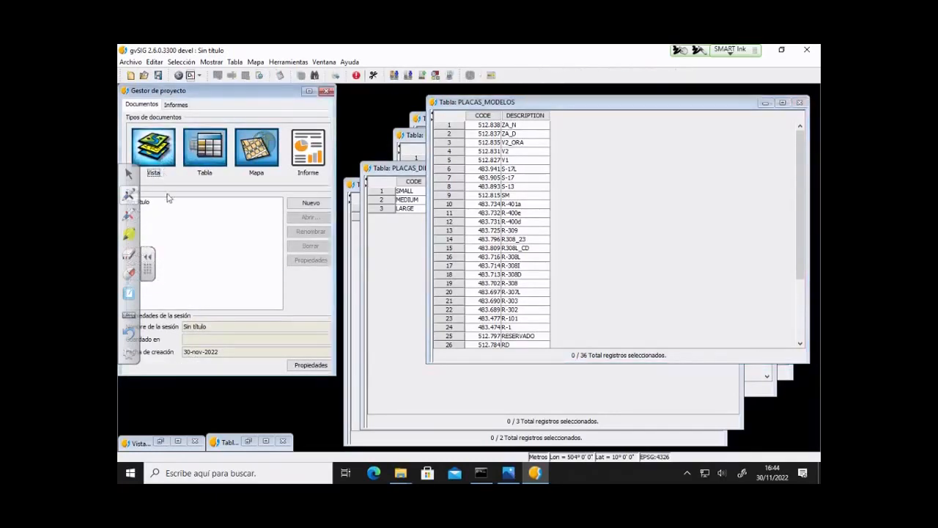
click(225, 203)
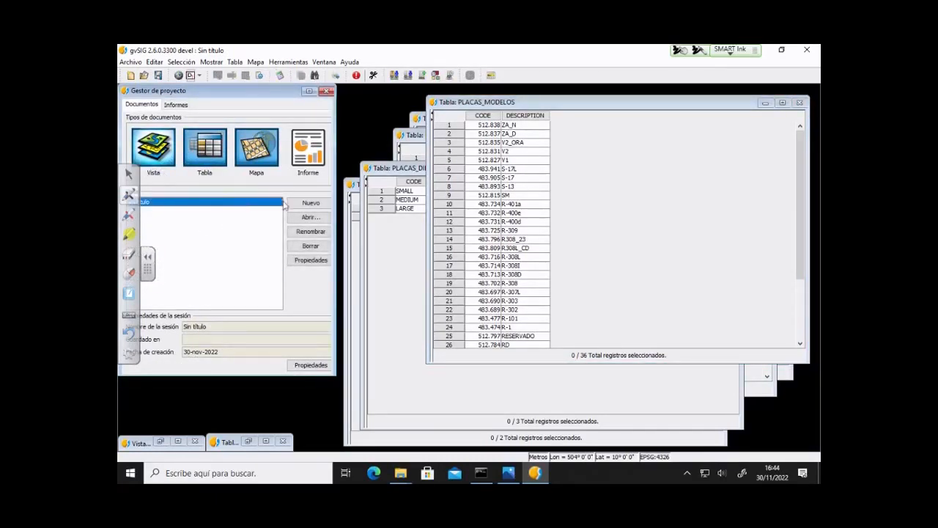
click(311, 217)
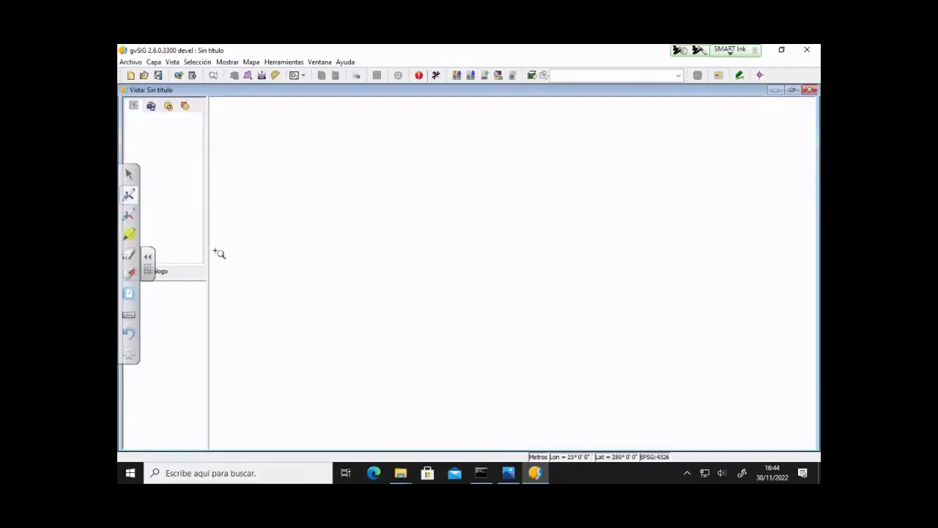
click(163, 275)
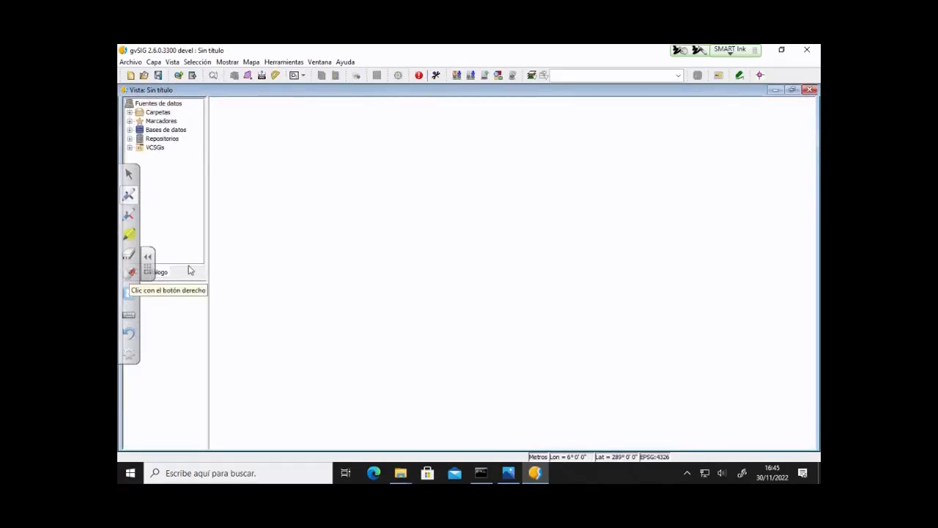
drag(207, 263, 261, 262)
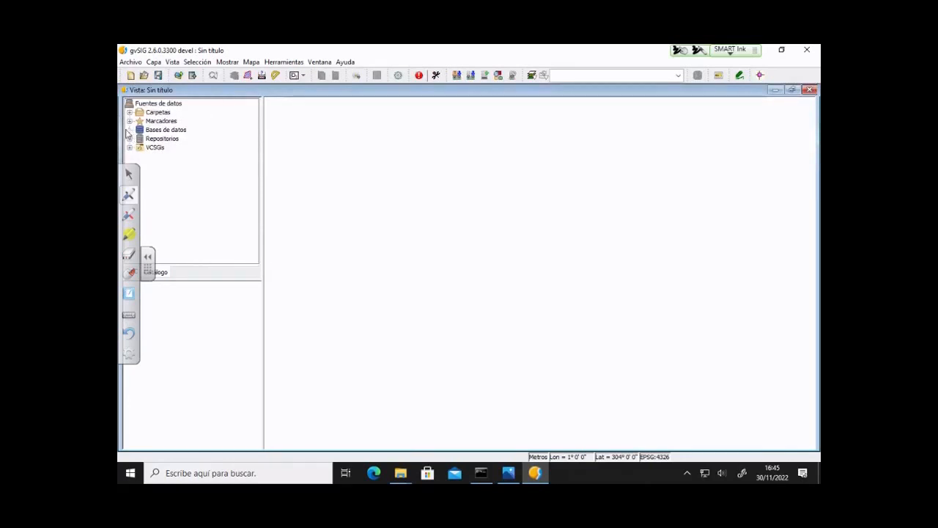
Refresh the catalog's database list and expand taller-modelos to examine the tables it contains.
right_click(149, 132)
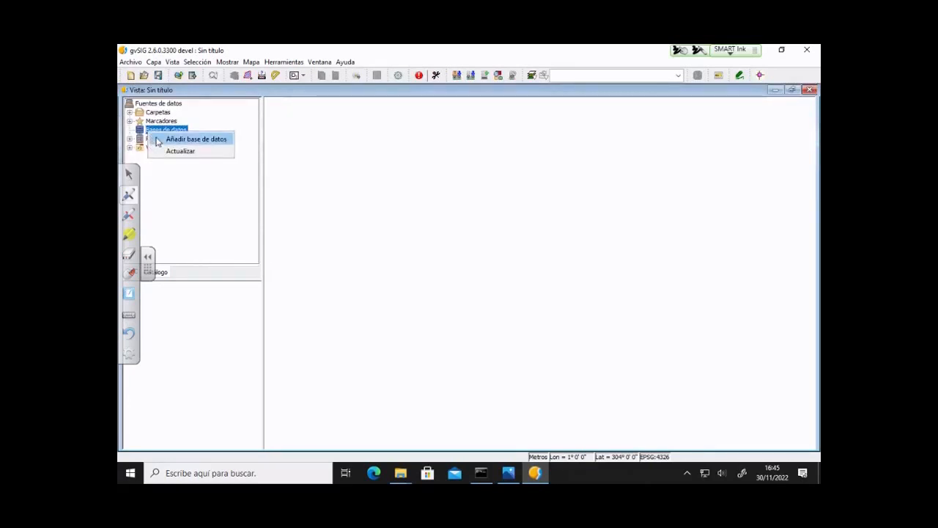
click(166, 151)
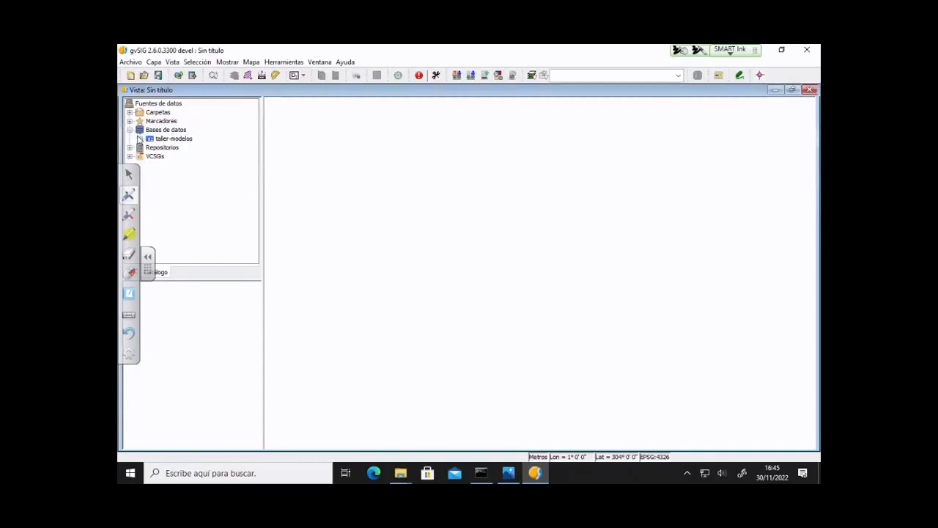
click(140, 138)
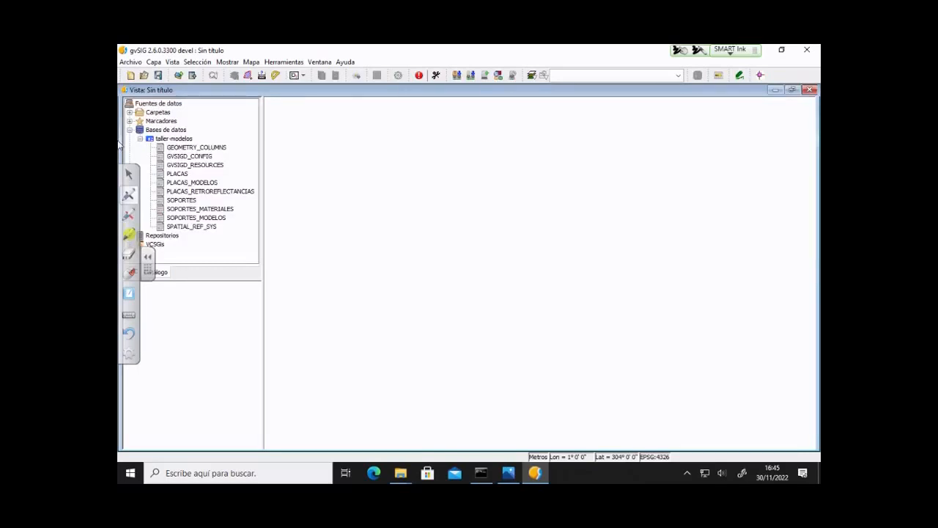
click(176, 131)
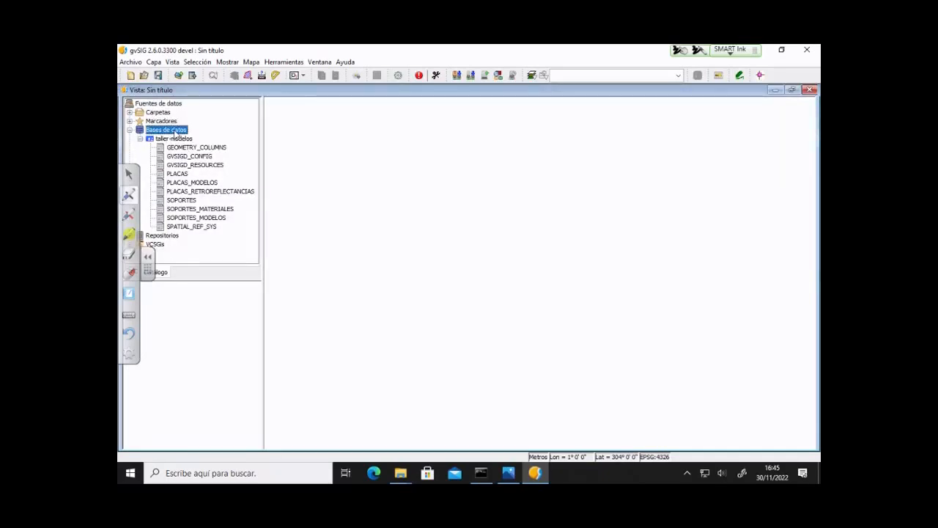
right_click(180, 132)
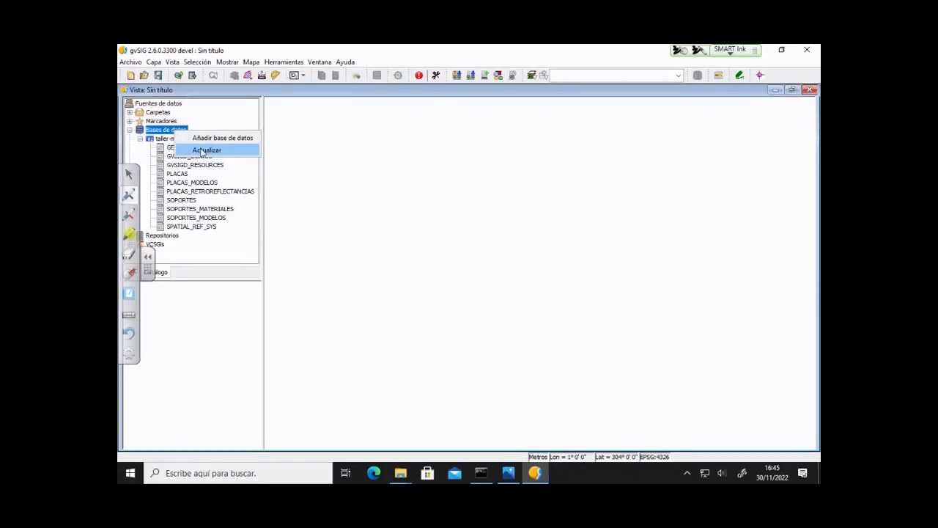
click(243, 153)
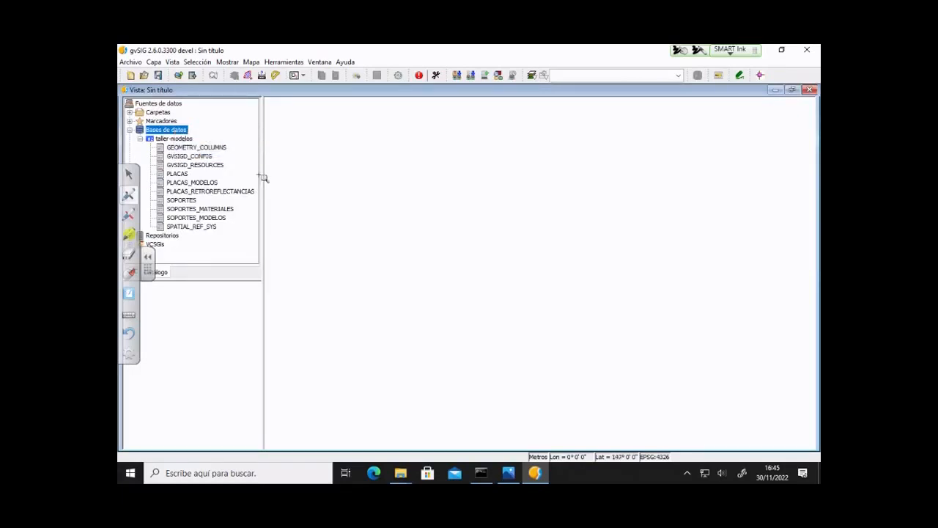
click(176, 138)
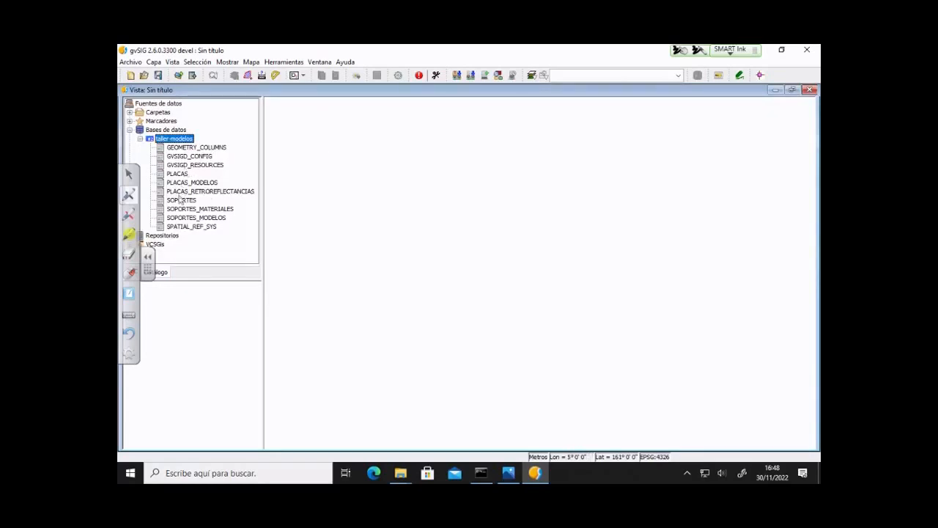
click(164, 238)
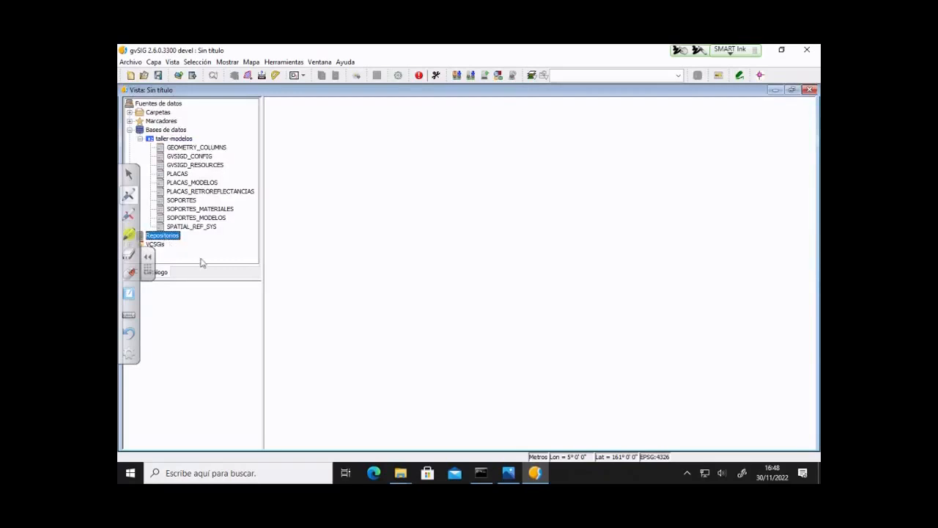
right_click(166, 241)
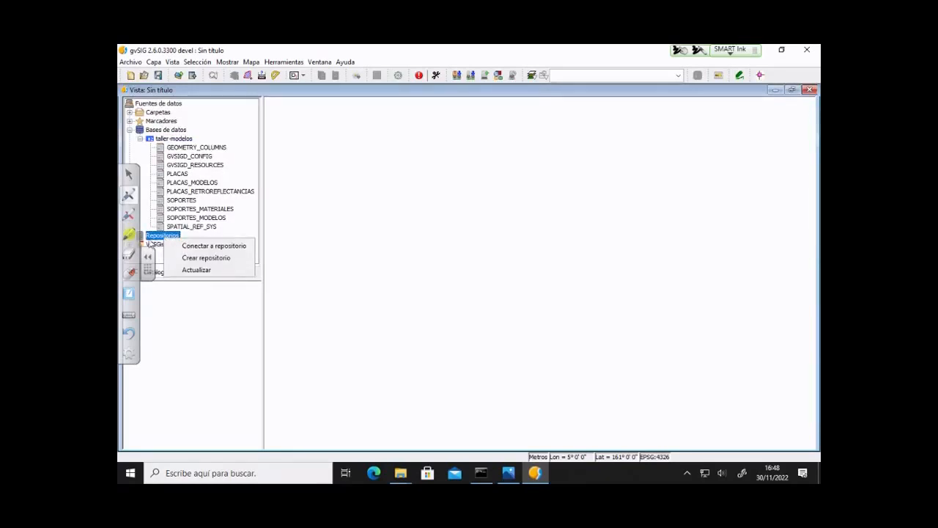
click(132, 239)
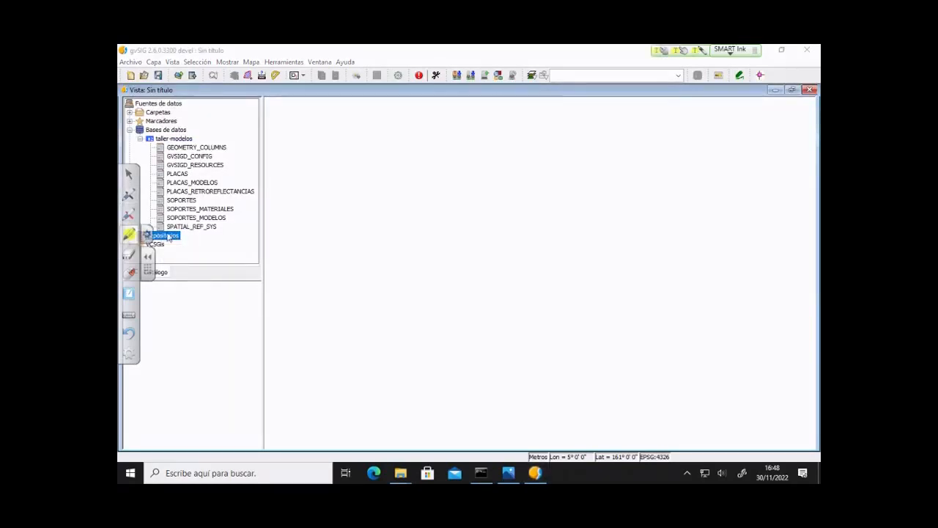
drag(170, 234, 163, 231)
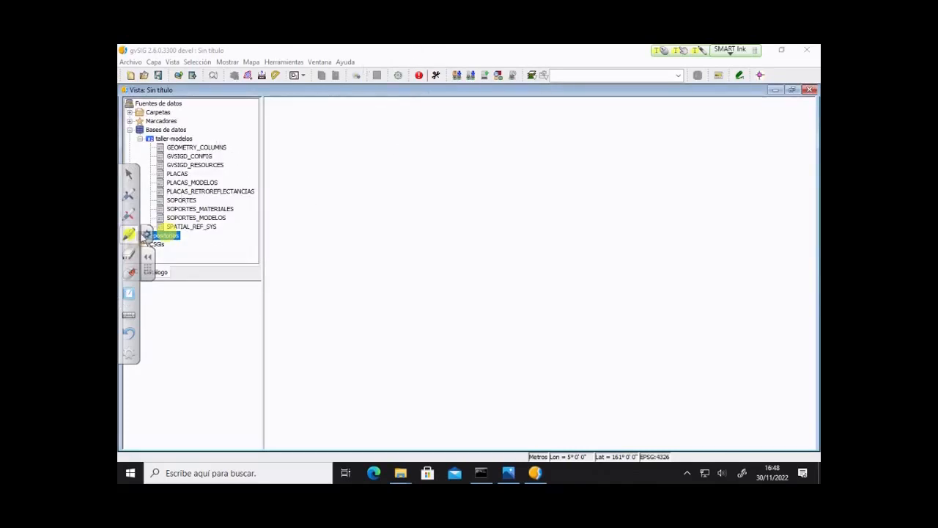
click(147, 255)
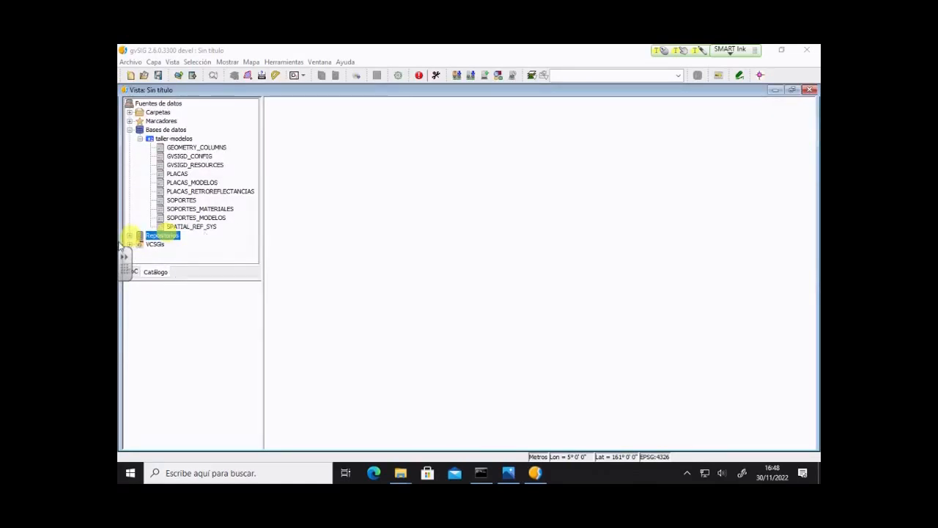
click(126, 254)
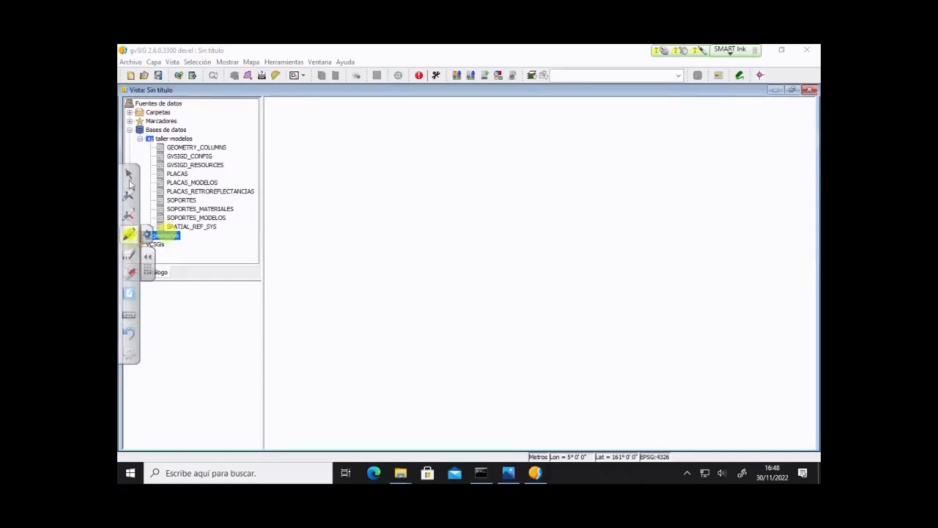
click(128, 178)
click(151, 246)
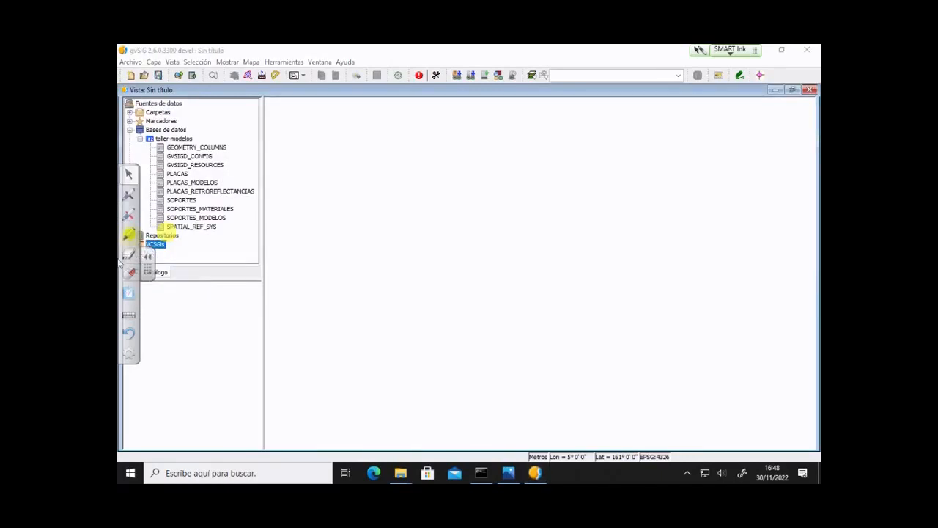
click(131, 256)
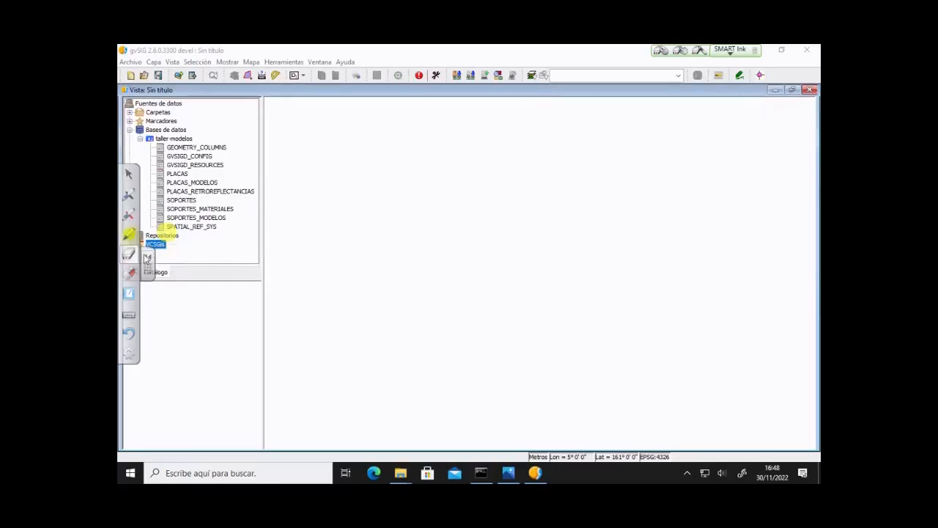
Collapse the SMART Ink tool palette and clear the stray ink text box that covers the catalog tree.
click(148, 257)
click(126, 258)
click(147, 257)
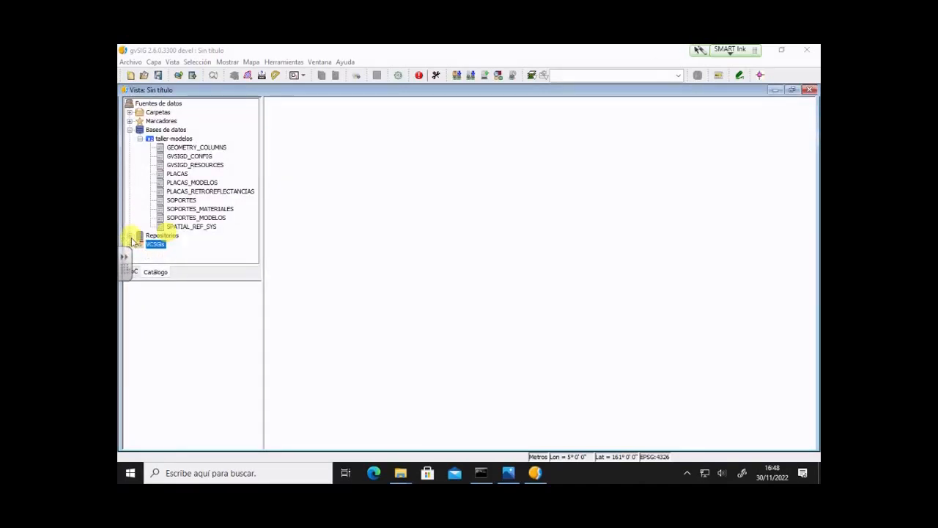
click(130, 238)
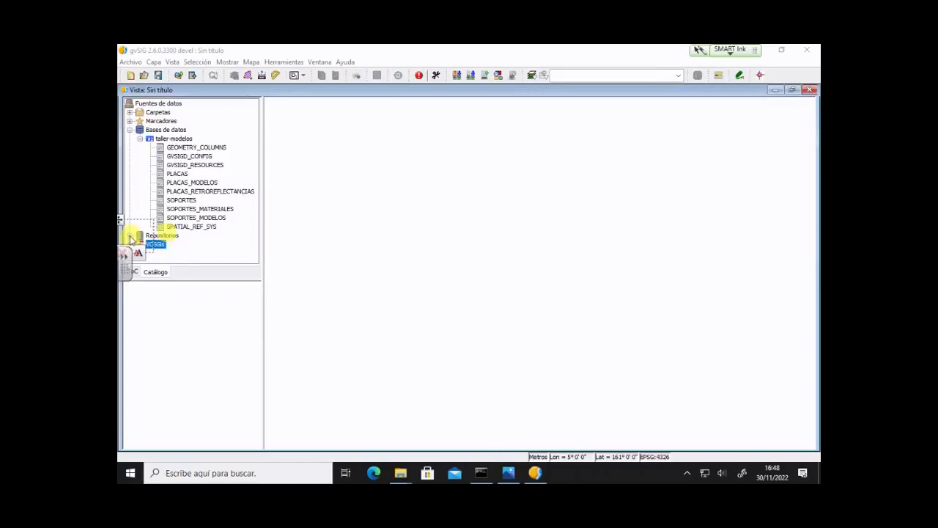
click(130, 242)
click(177, 248)
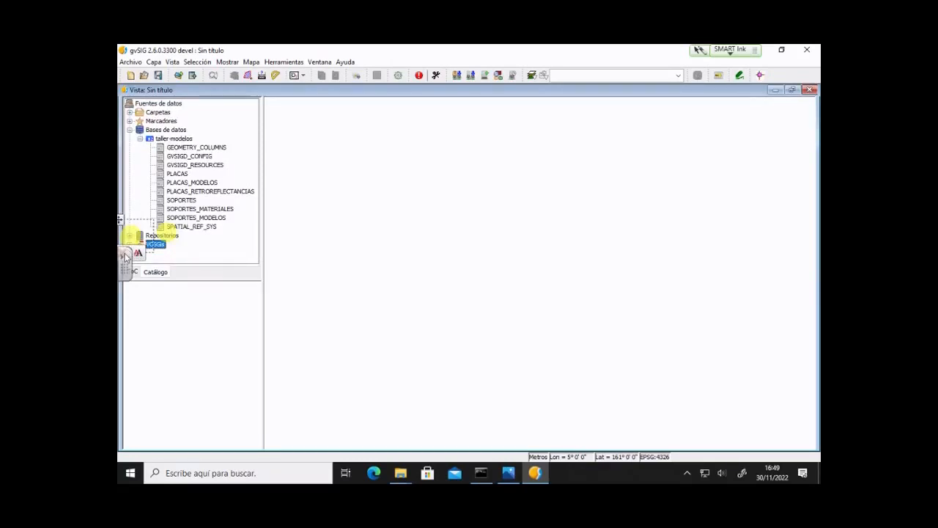
drag(120, 220, 440, 297)
click(441, 330)
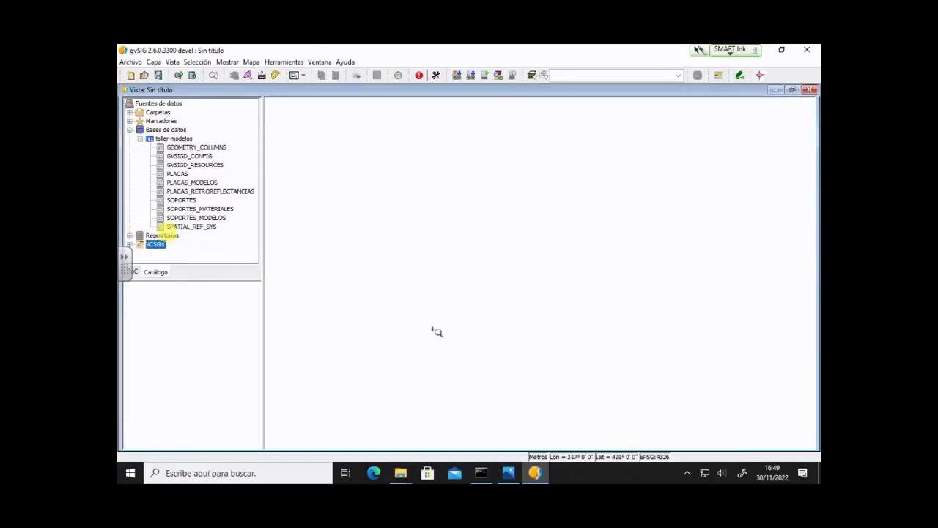
Expand Repositorios in the catalog, start creating a repository, and choose taller-modelos as its database.
click(130, 235)
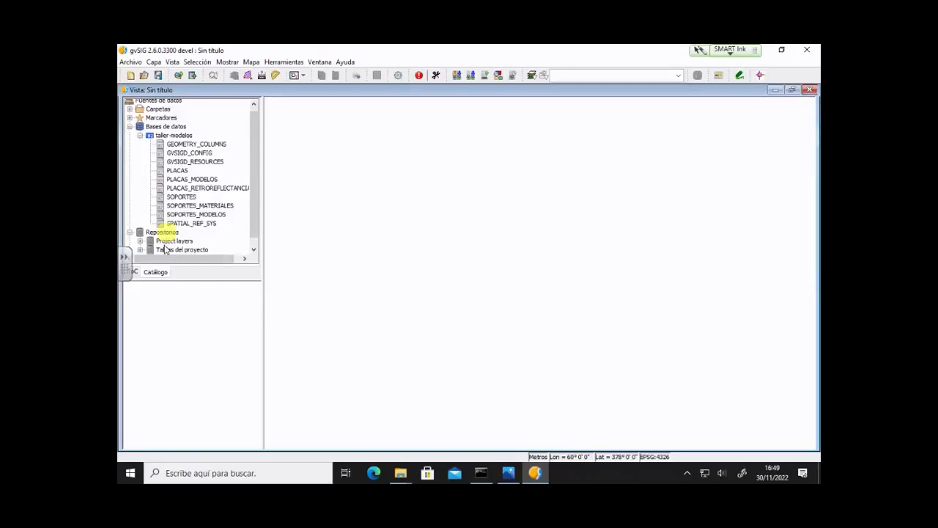
mouse_move(166, 249)
mouse_down()
mouse_move(171, 236)
mouse_move(134, 263)
mouse_move(168, 236)
mouse_up()
right_click(168, 234)
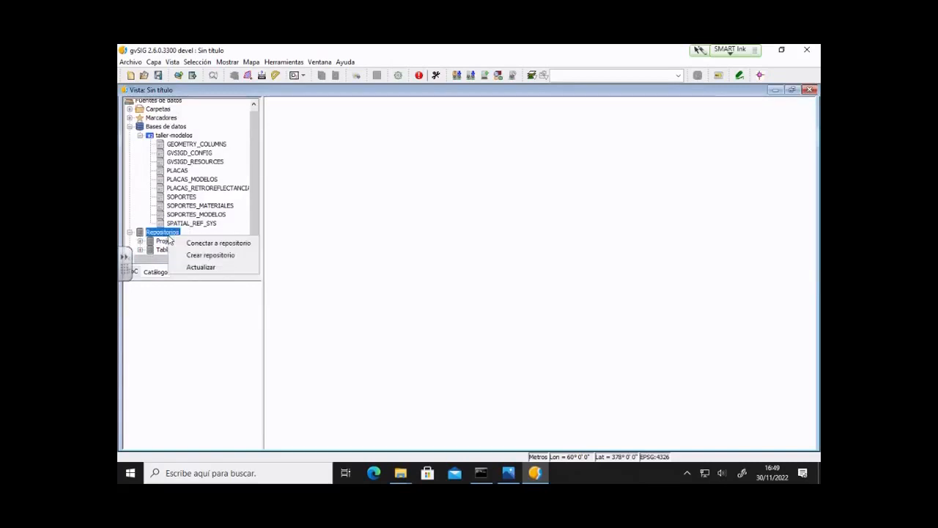
click(205, 255)
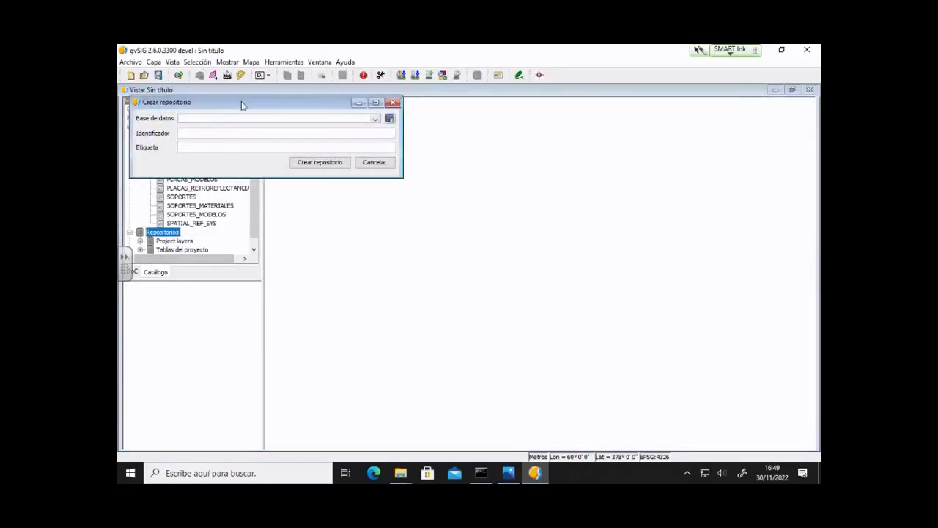
drag(243, 105, 429, 163)
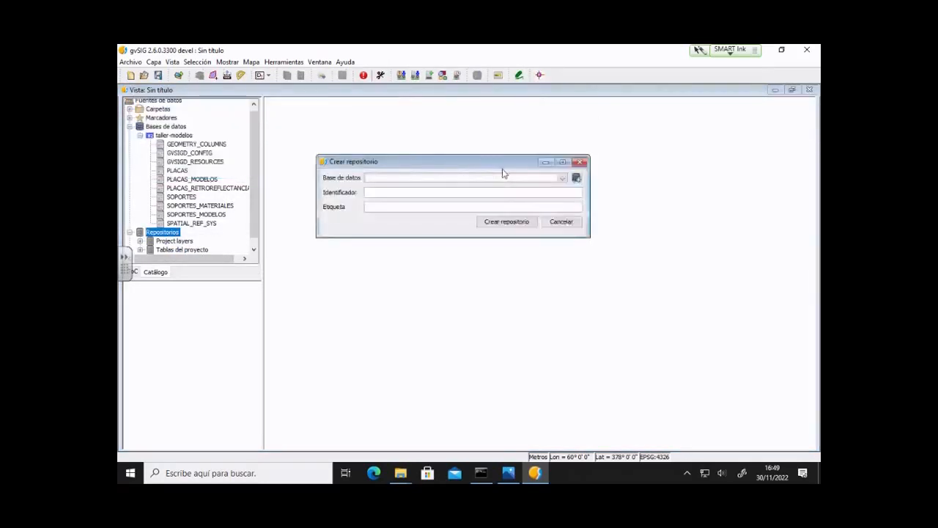
click(563, 179)
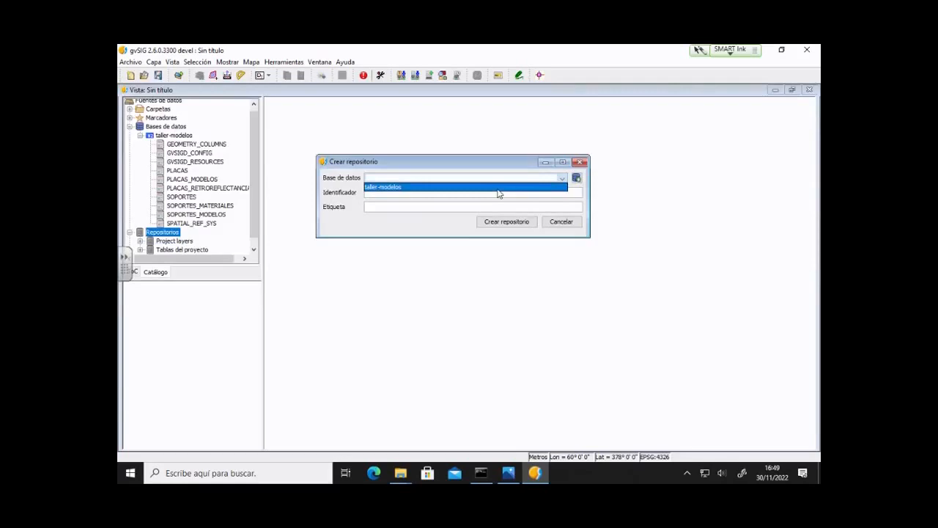
click(498, 193)
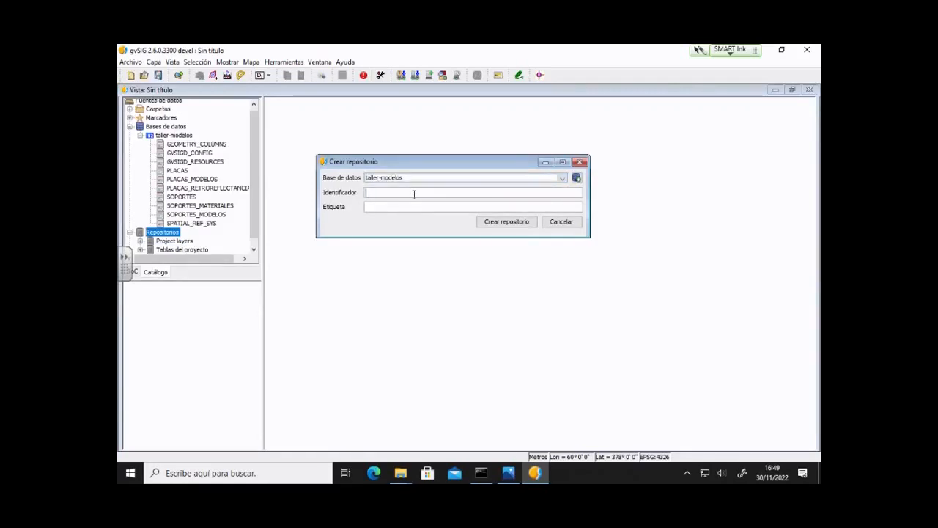
Give the repository the identifier TALLER_MODELOS and the label "Taller modelos", create it, and accept the notice.
text(TALLER_MODELOS)
key(Tab)
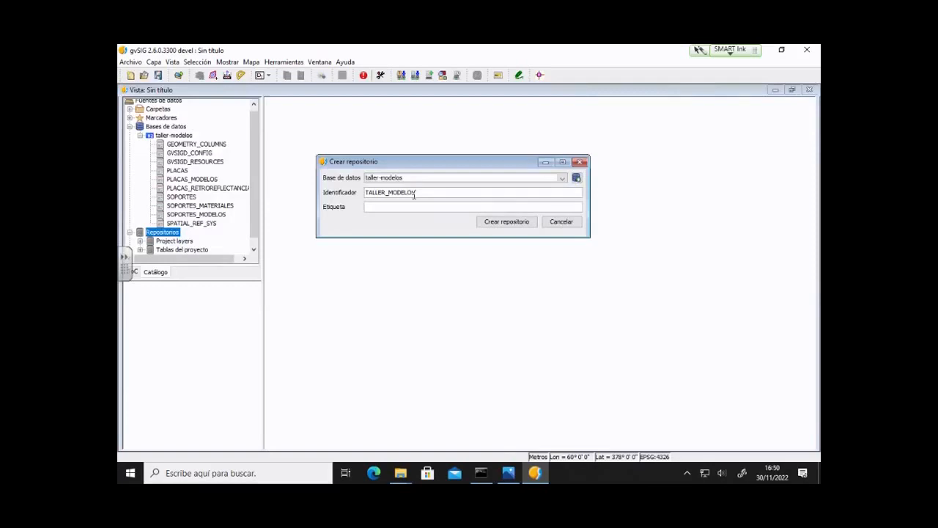
text(Talle)
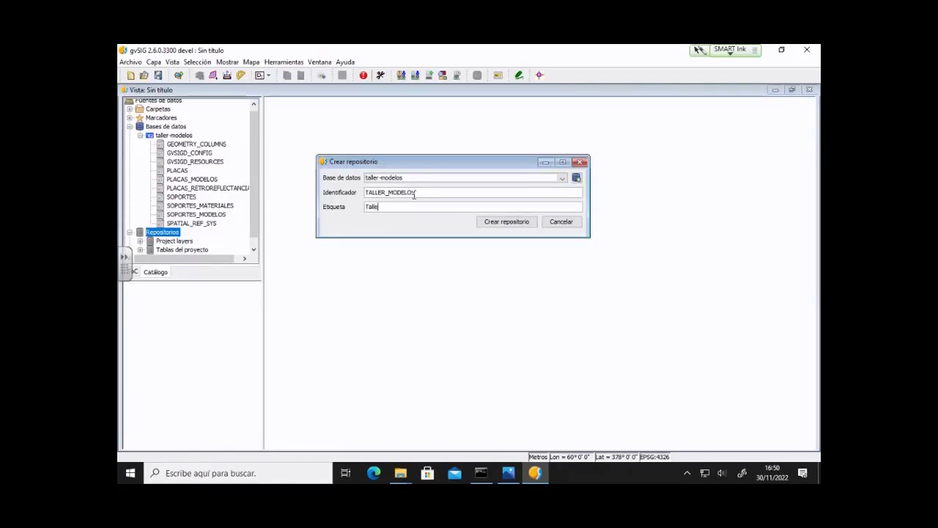
text(r modelos)
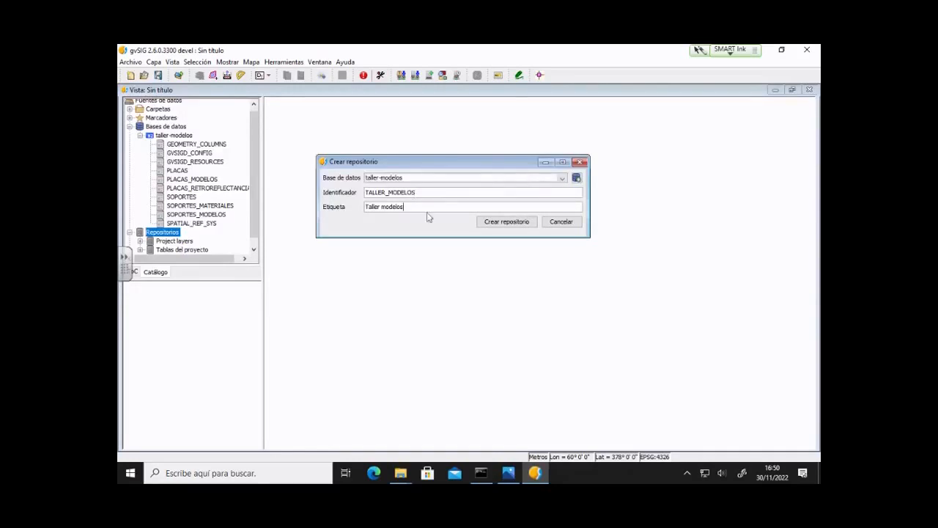
click(499, 222)
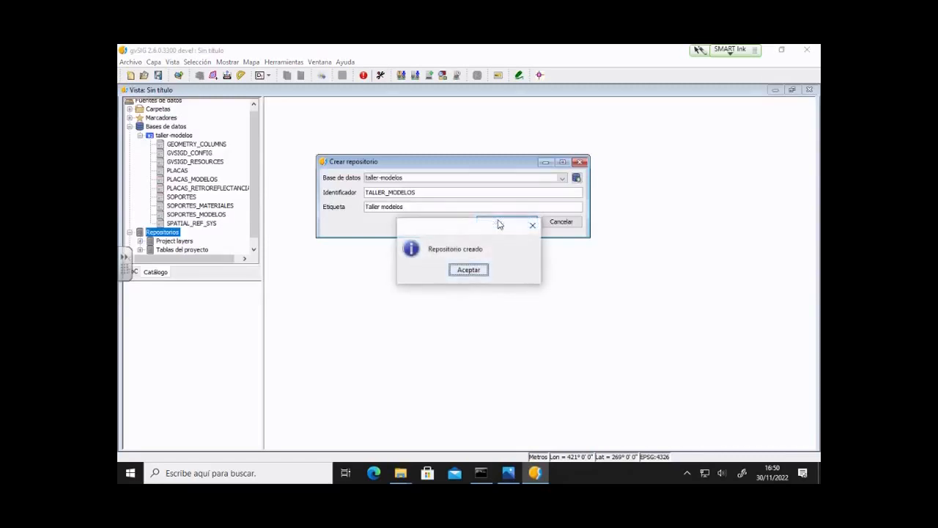
click(473, 269)
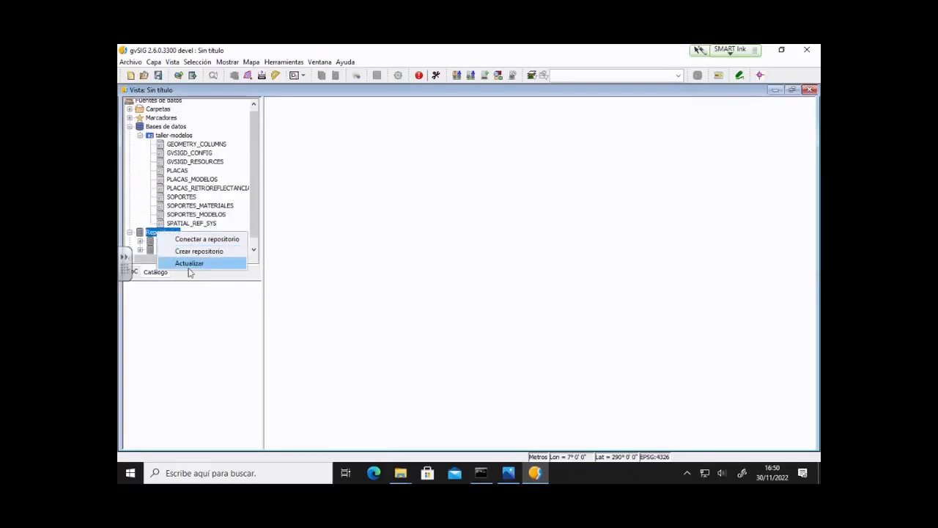
Refresh the catalog's repository list and re-expand it to check for the new repository.
click(189, 265)
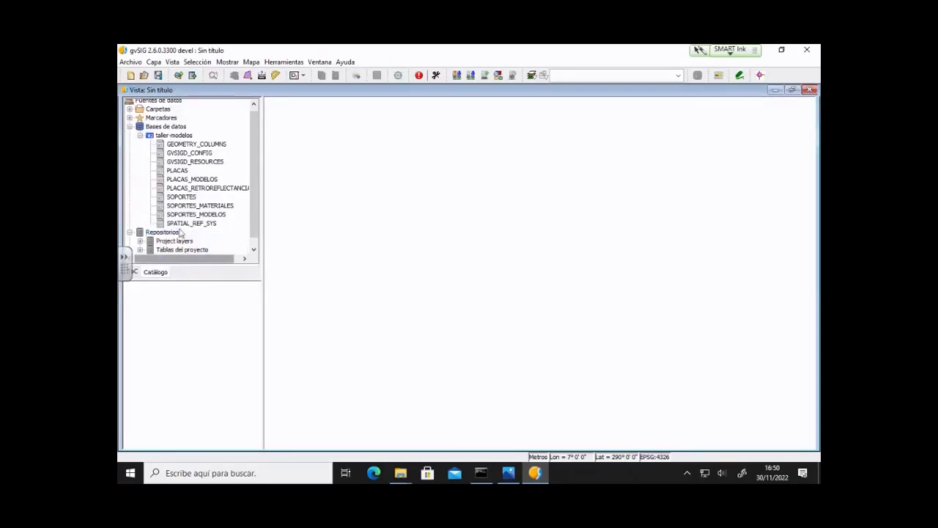
click(165, 223)
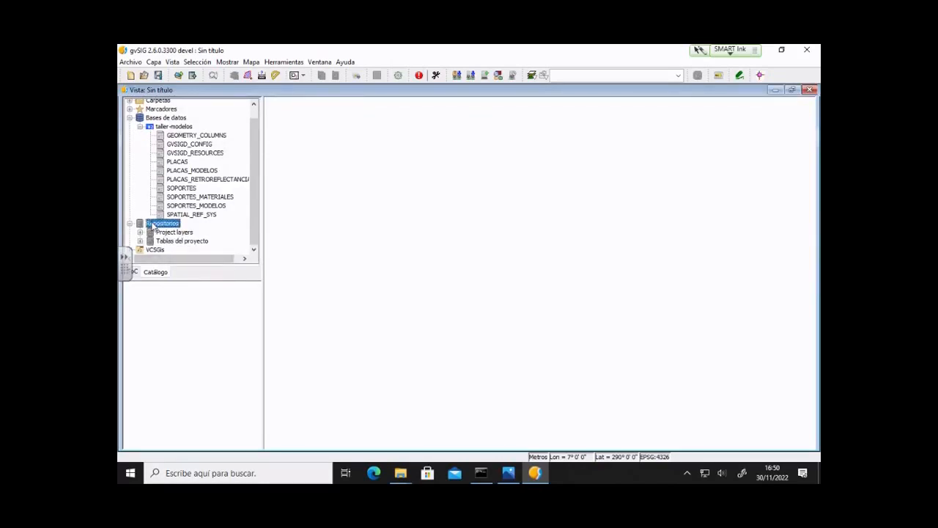
right_click(167, 223)
click(184, 254)
click(130, 223)
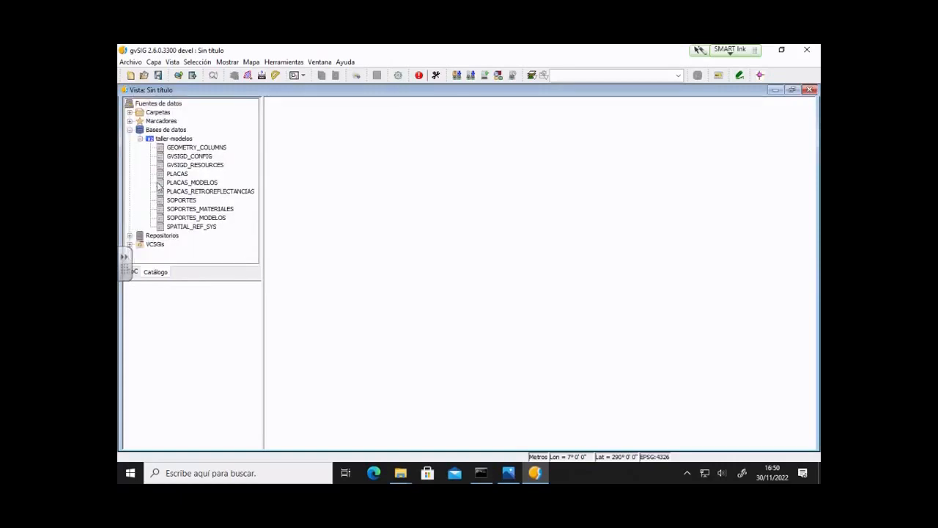
click(129, 235)
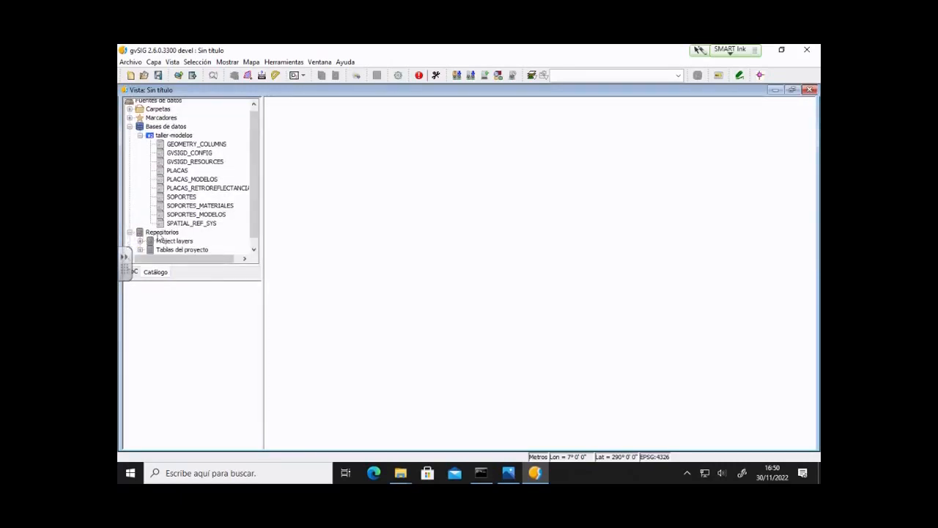
Connect to the repository stored in the taller-modelos database and refresh the catalog's repository list.
click(157, 233)
right_click(157, 234)
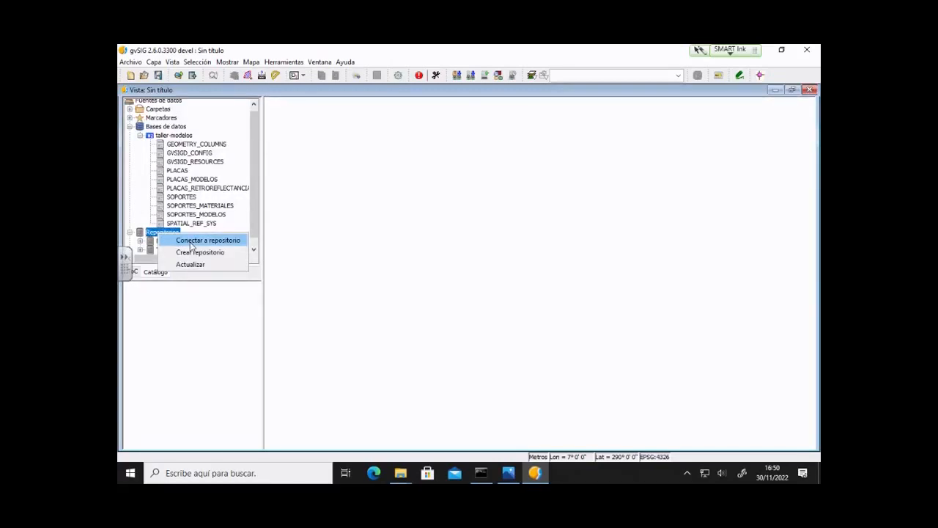
click(191, 242)
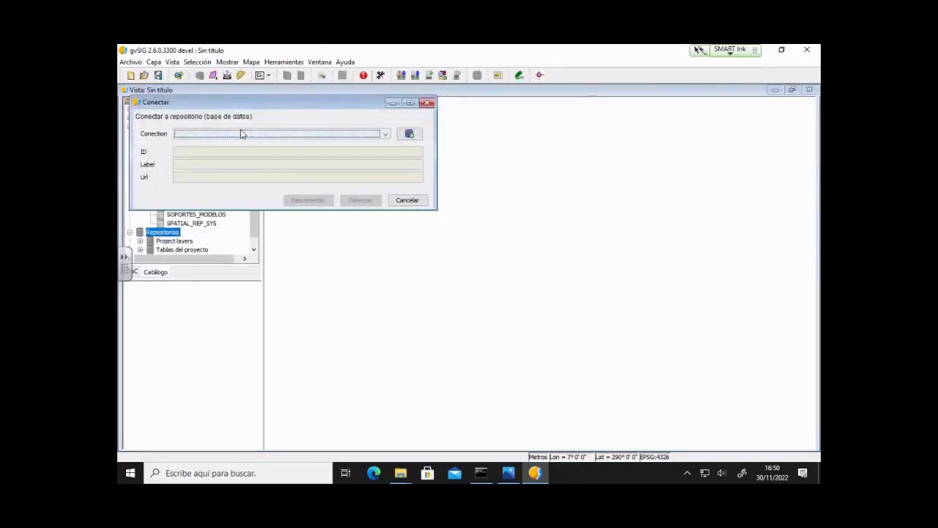
drag(271, 104, 448, 183)
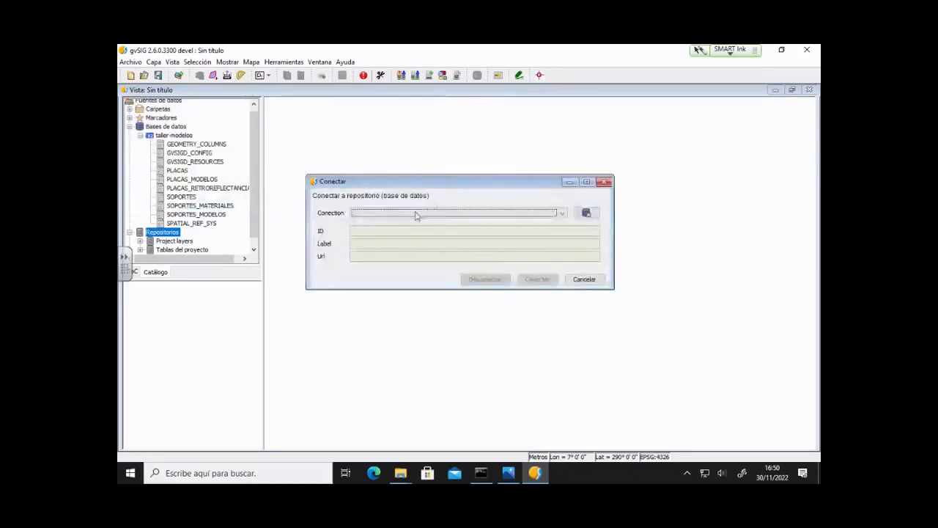
click(538, 213)
click(455, 225)
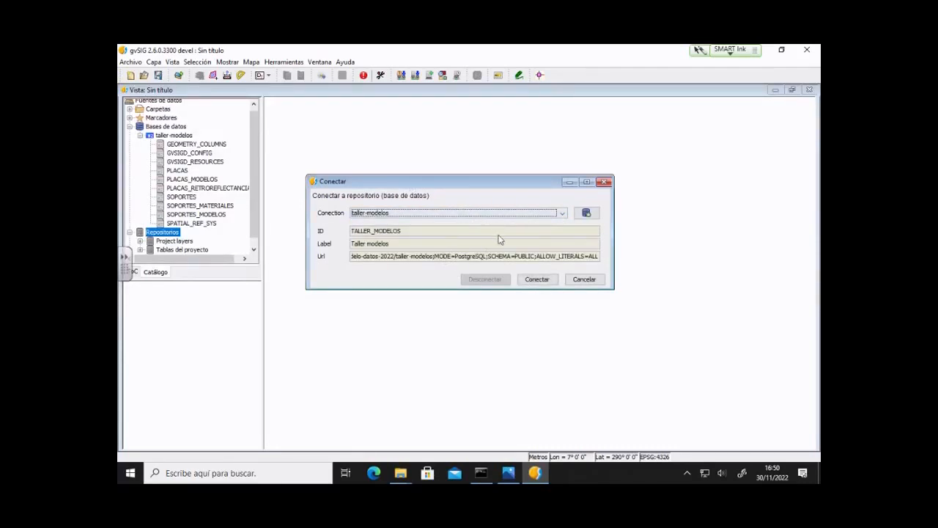
click(539, 280)
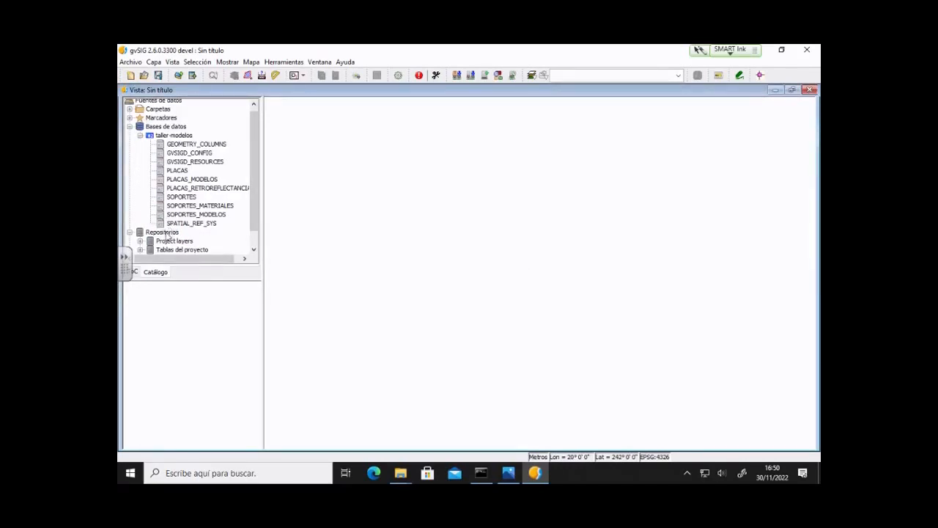
right_click(167, 232)
click(196, 266)
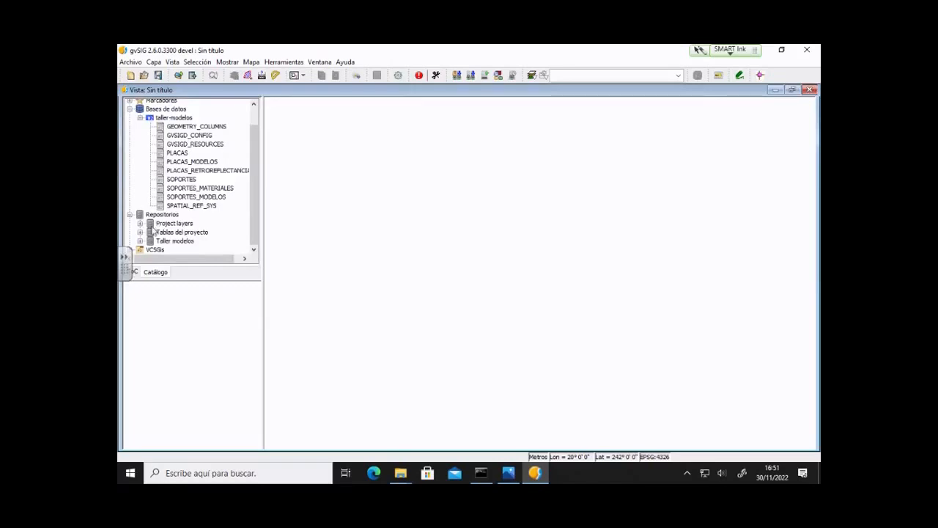
Start adding tables to the Taller modelos repository and list the database tables of the taller-modelos connection.
click(184, 244)
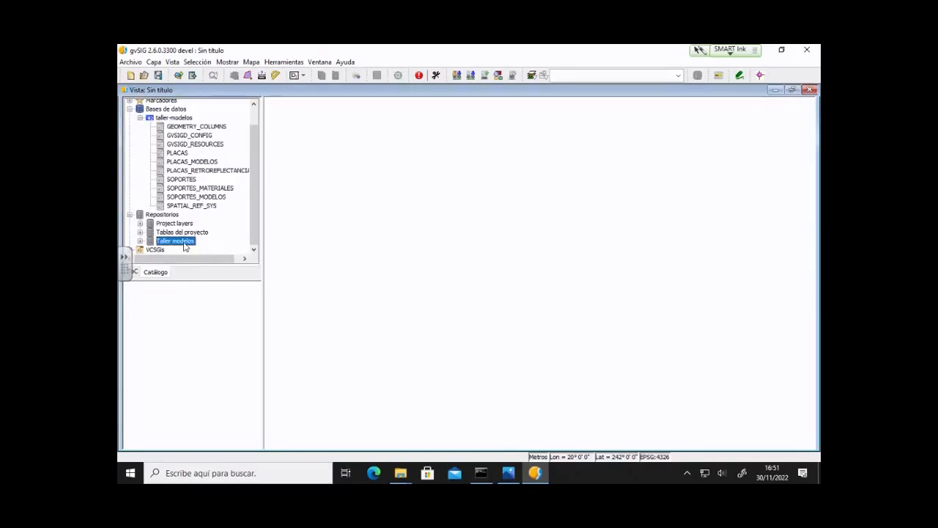
right_click(184, 247)
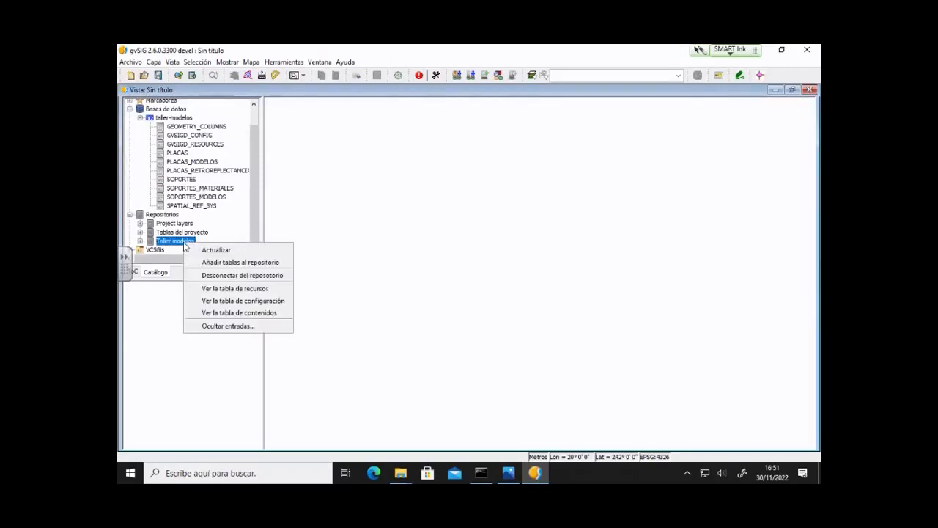
click(228, 262)
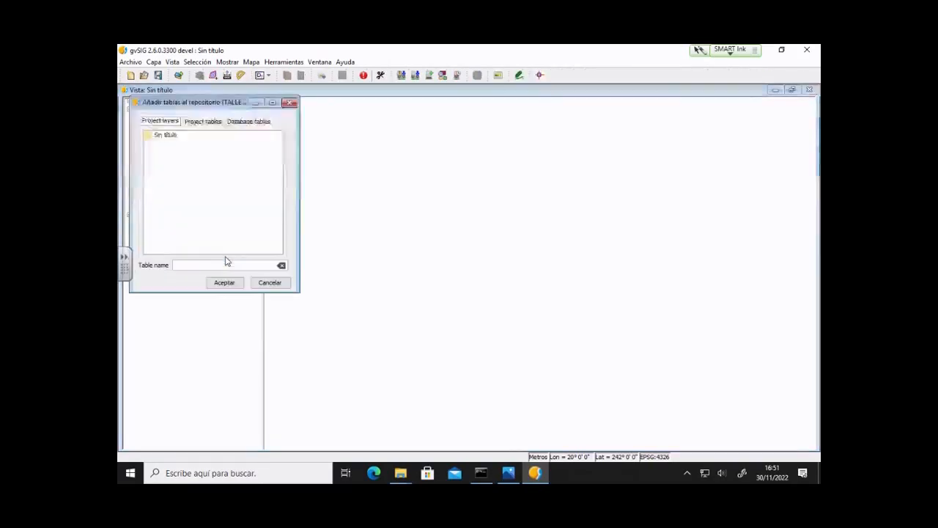
drag(199, 107, 432, 166)
click(473, 180)
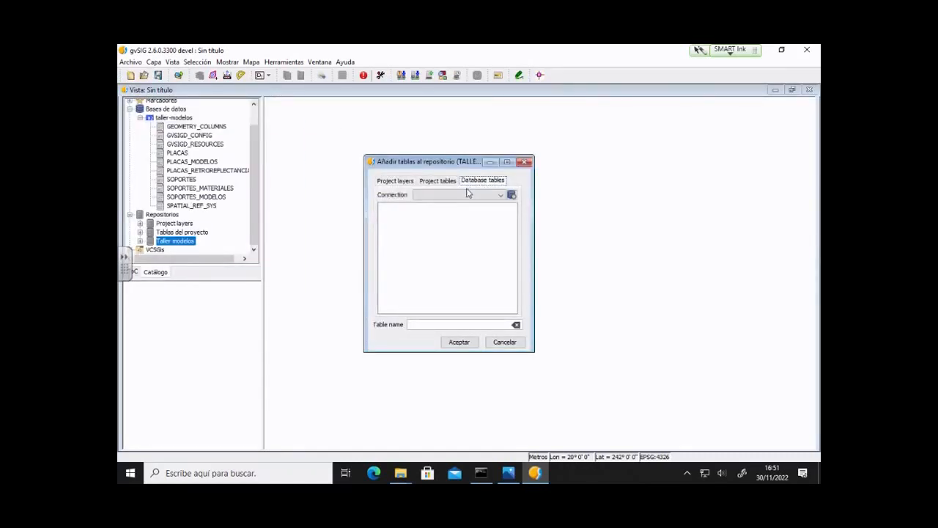
click(432, 195)
click(432, 204)
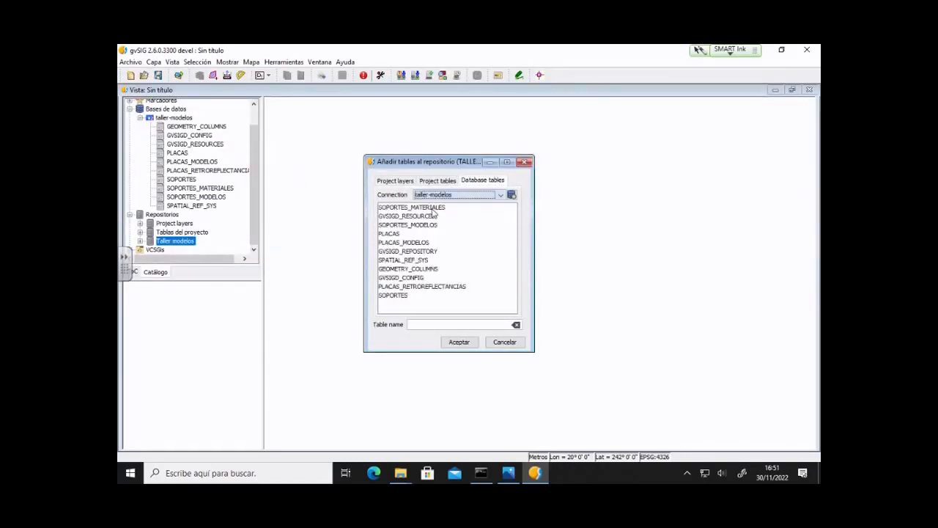
Add PLACAS, PLACAS_MODELOS, PLACAS_RETROREFLECTANCIAS, SOPORTES, SOPORTES_MODELOS and SOPORTES_MATERIALES to the Taller modelos repository with a blank table name, and expand the repository.
click(392, 234)
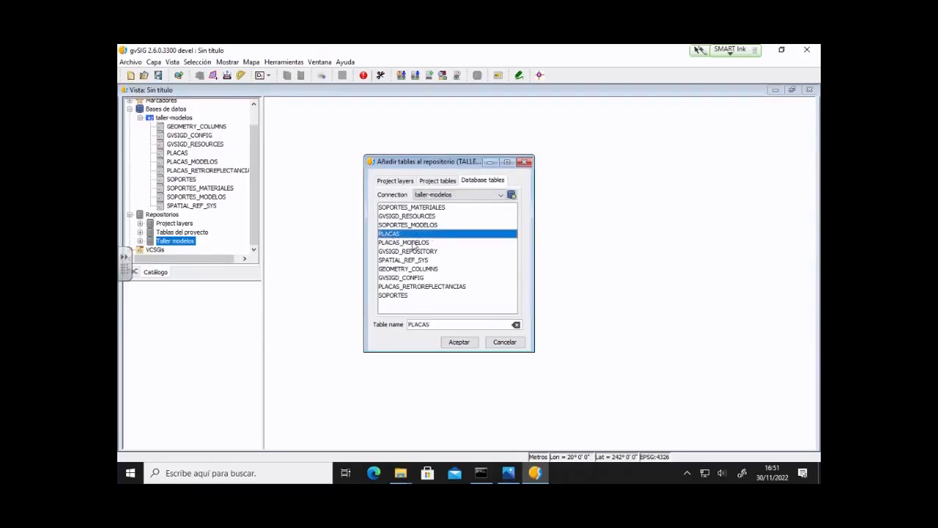
shift+click(416, 244)
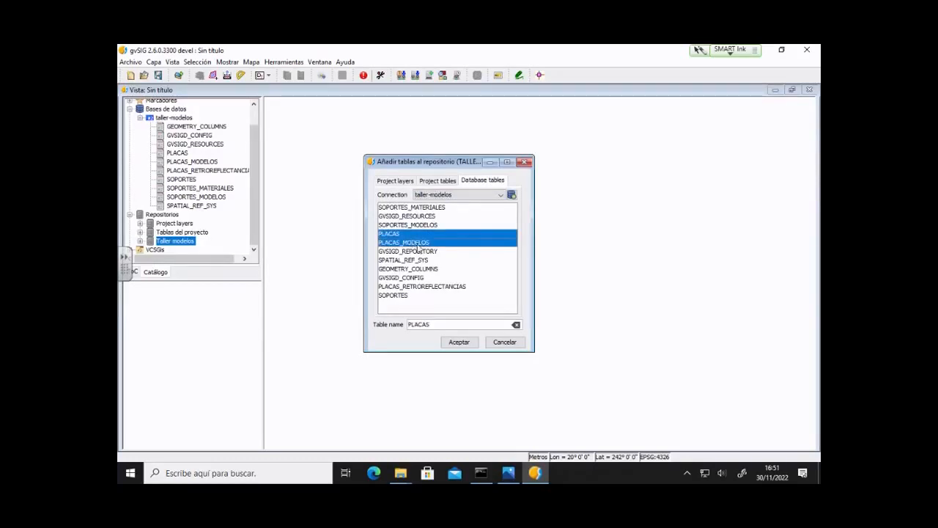
ctrl+click(421, 287)
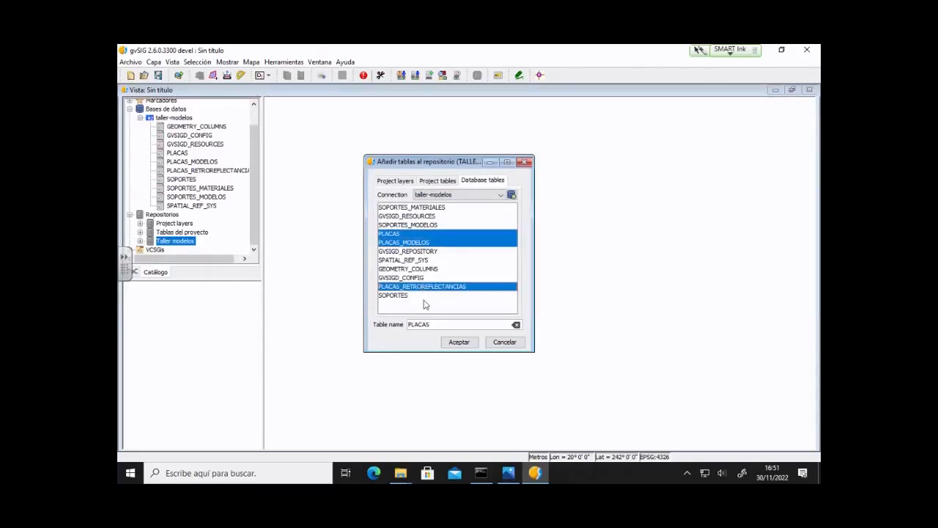
ctrl+click(427, 295)
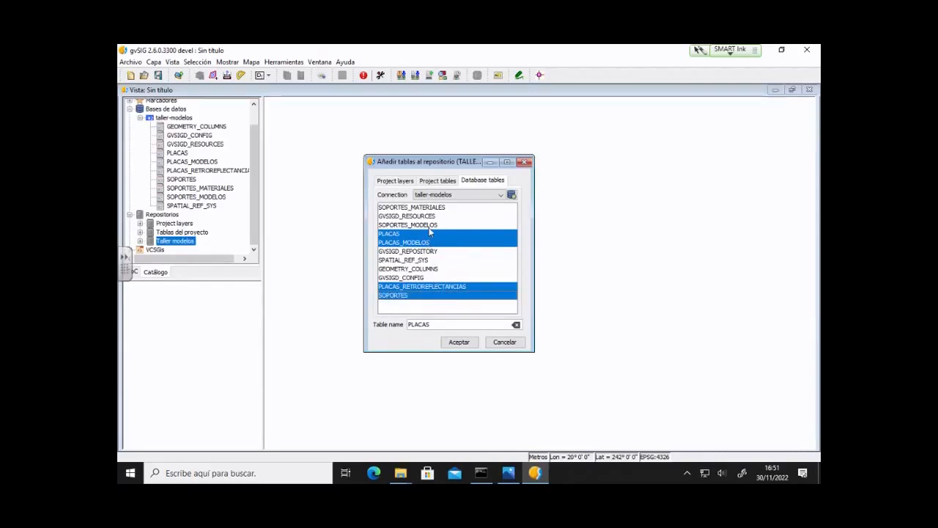
ctrl+click(429, 226)
ctrl+click(442, 208)
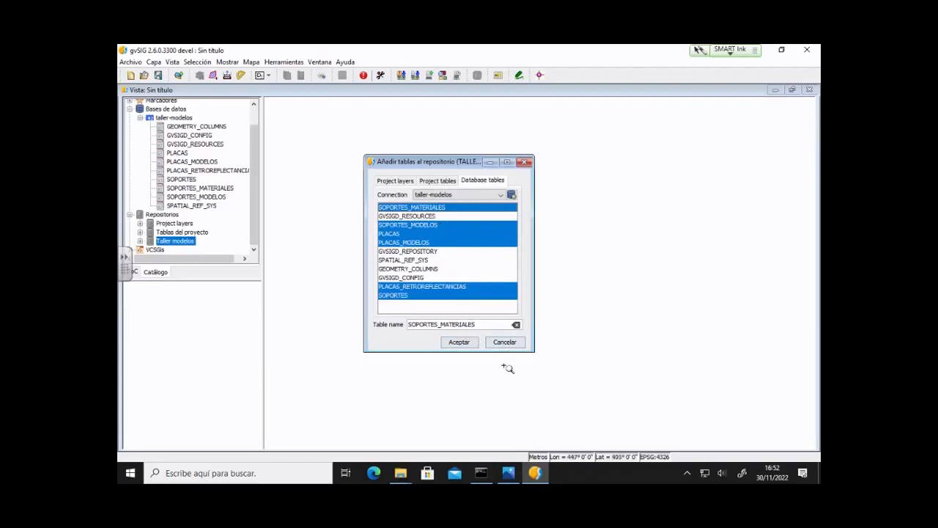
click(516, 324)
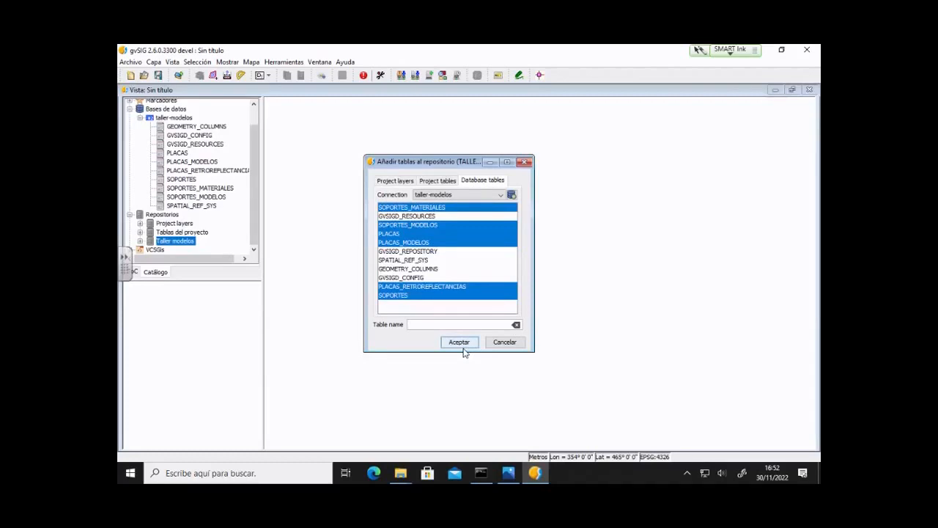
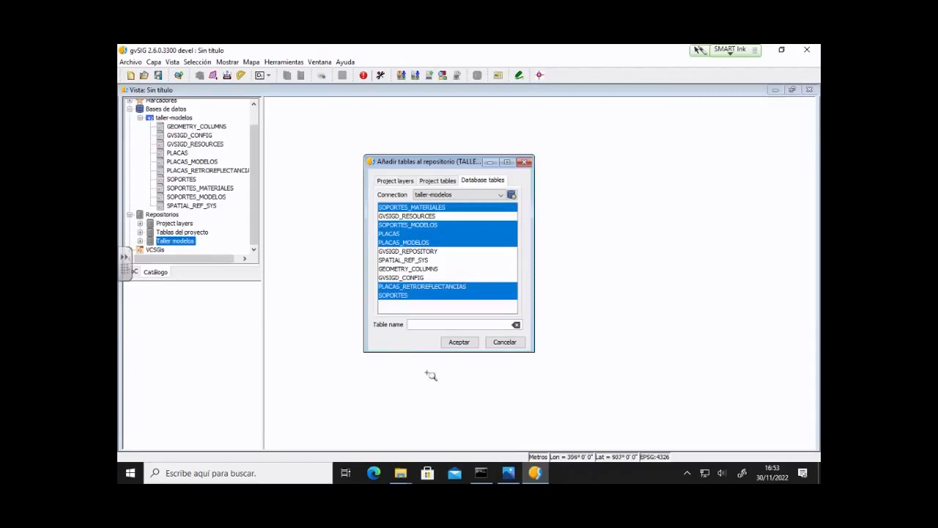
click(457, 342)
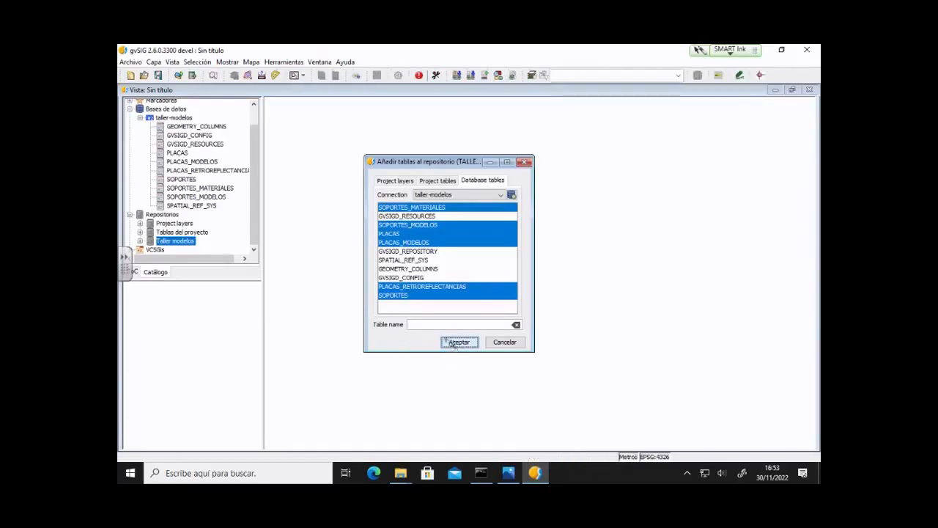
click(140, 241)
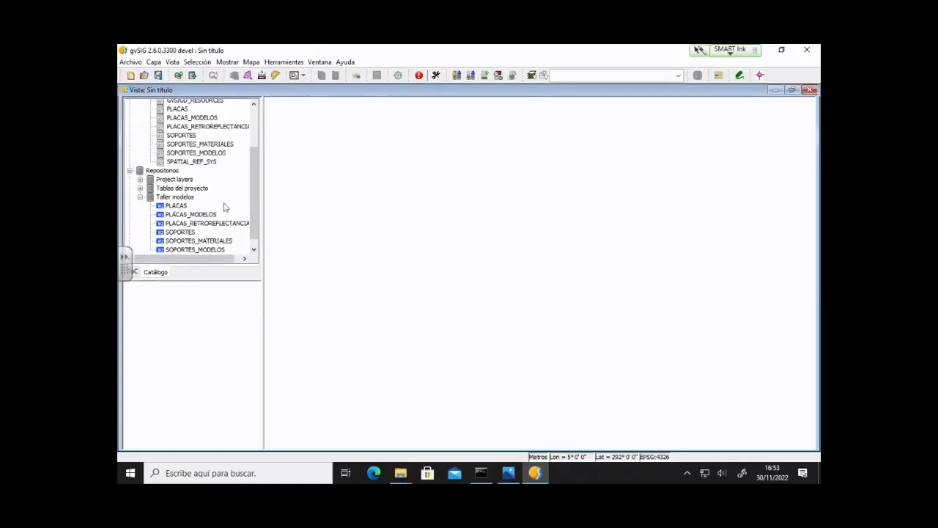
Minimize the view and close all the open table windows, including the minimized one.
click(776, 89)
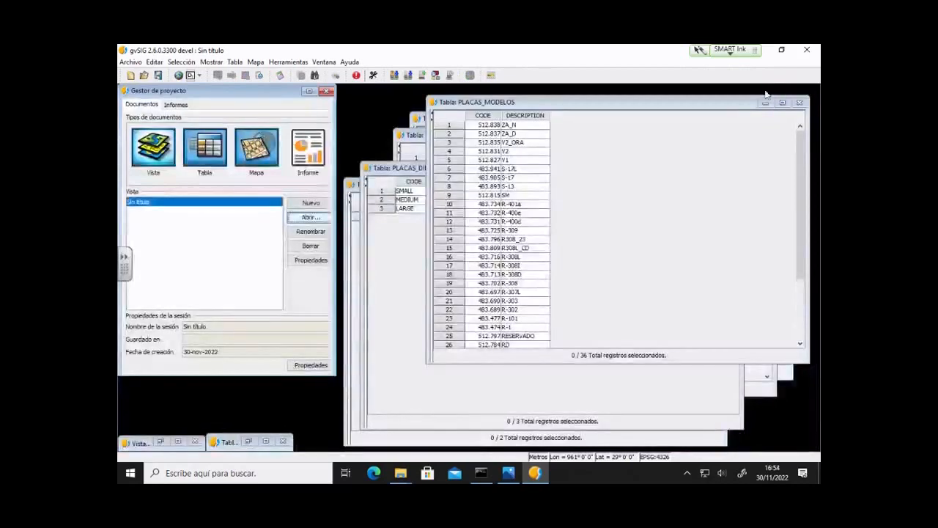
click(801, 103)
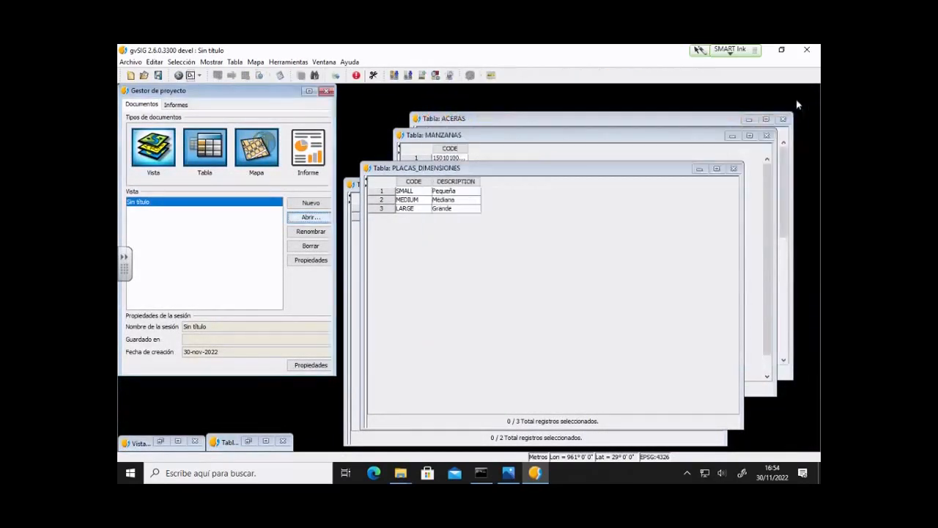
click(785, 118)
click(766, 135)
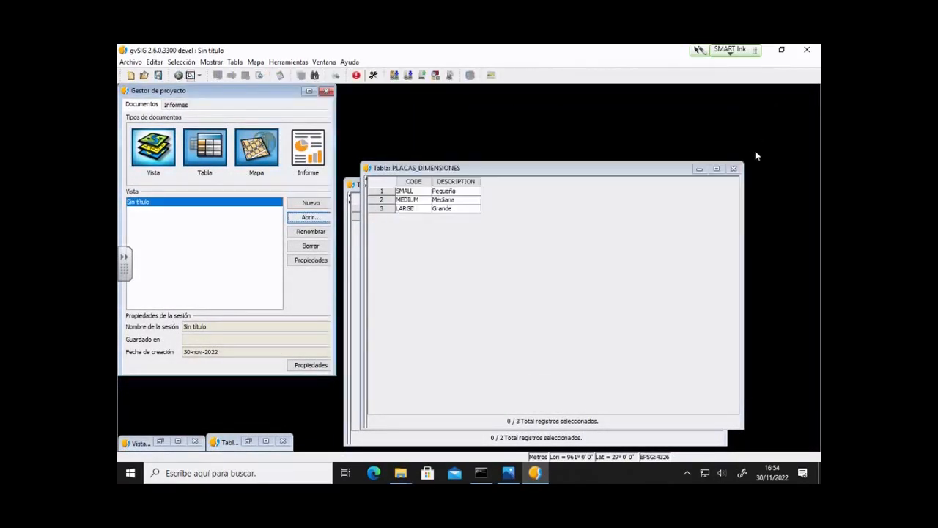
click(733, 168)
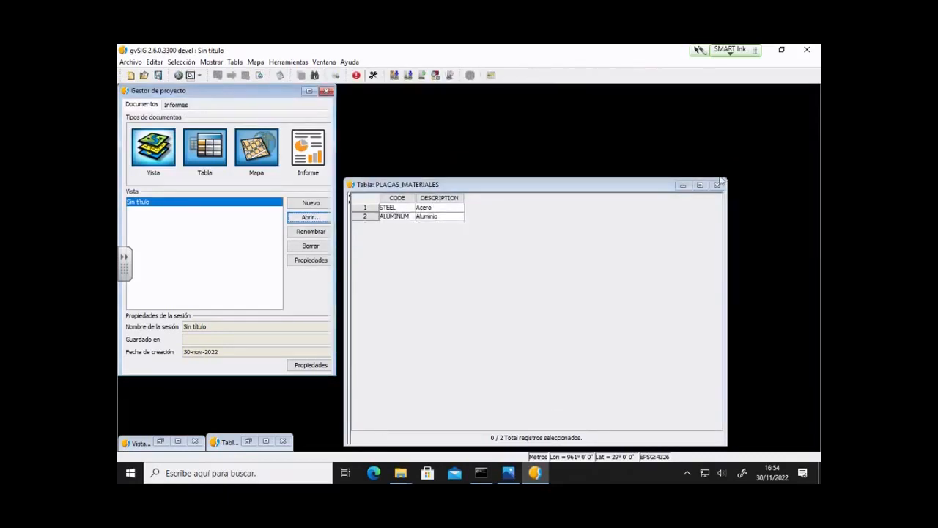
click(721, 184)
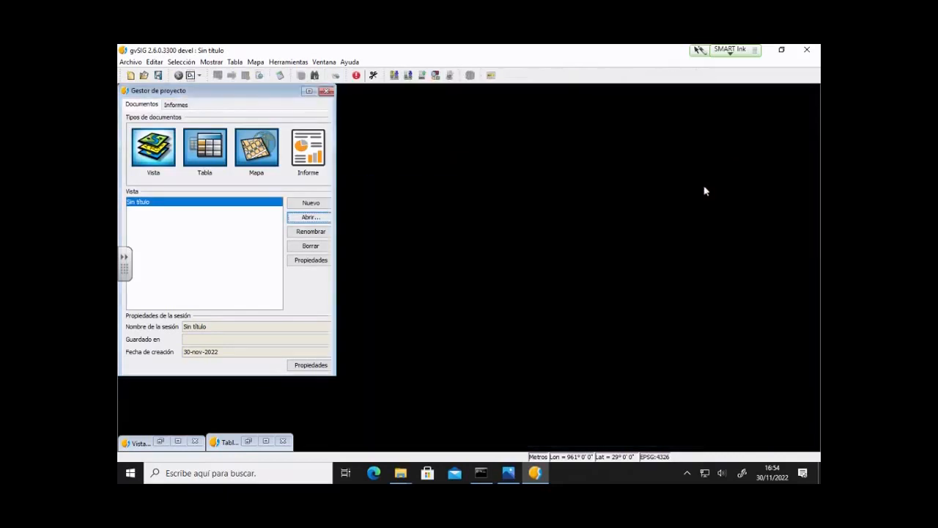
click(282, 441)
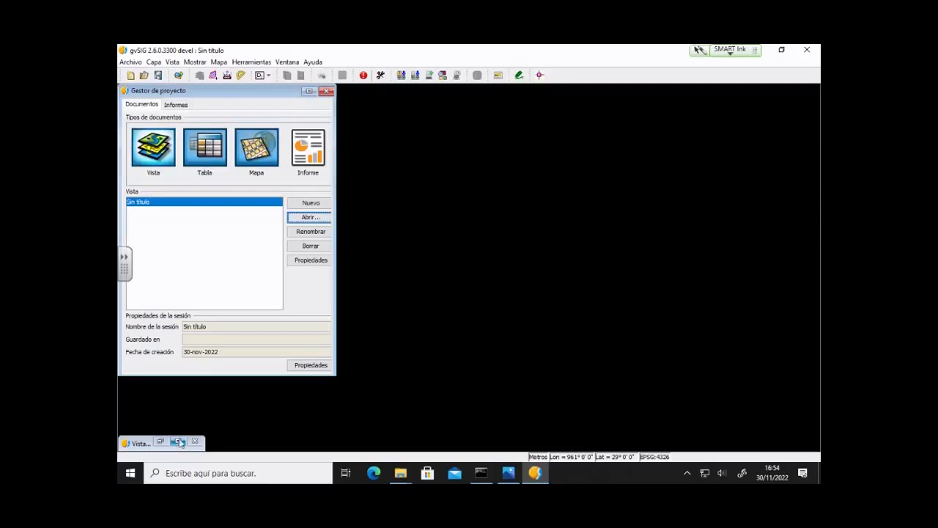
Delete every table from the project, from ACERAS to SOPORTES_MODELOS, confirming once and having the answer remembered.
click(201, 131)
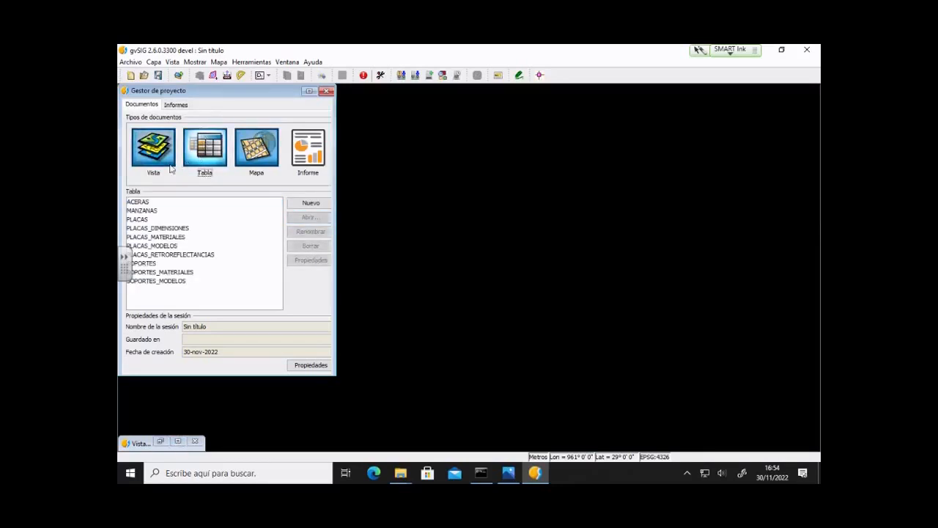
click(215, 203)
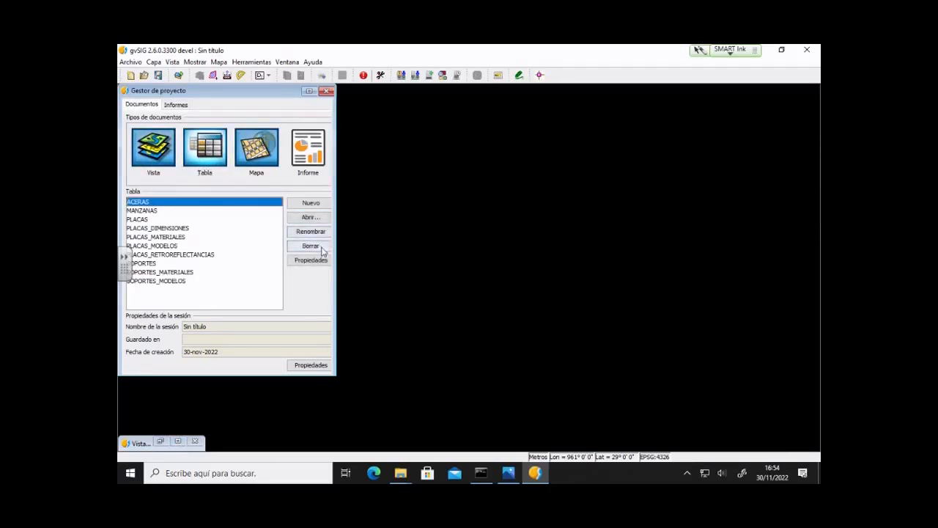
click(321, 247)
click(456, 257)
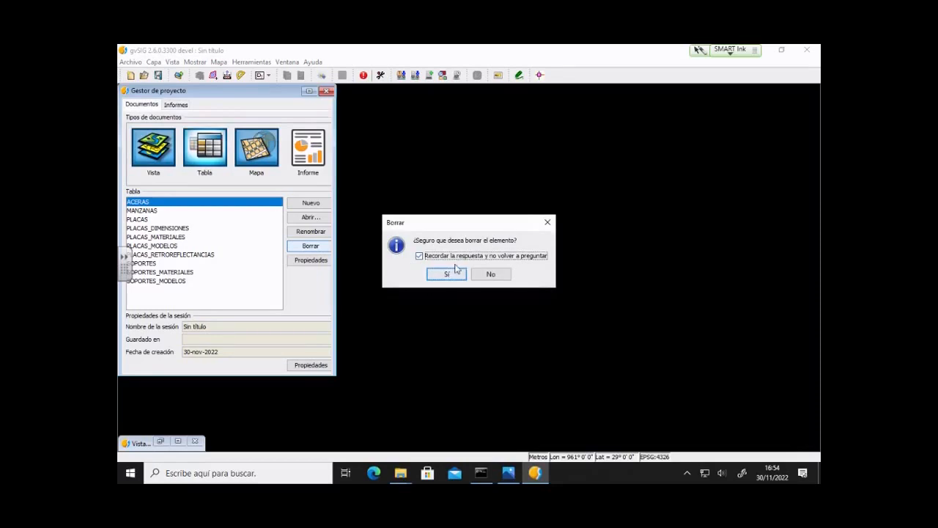
click(455, 273)
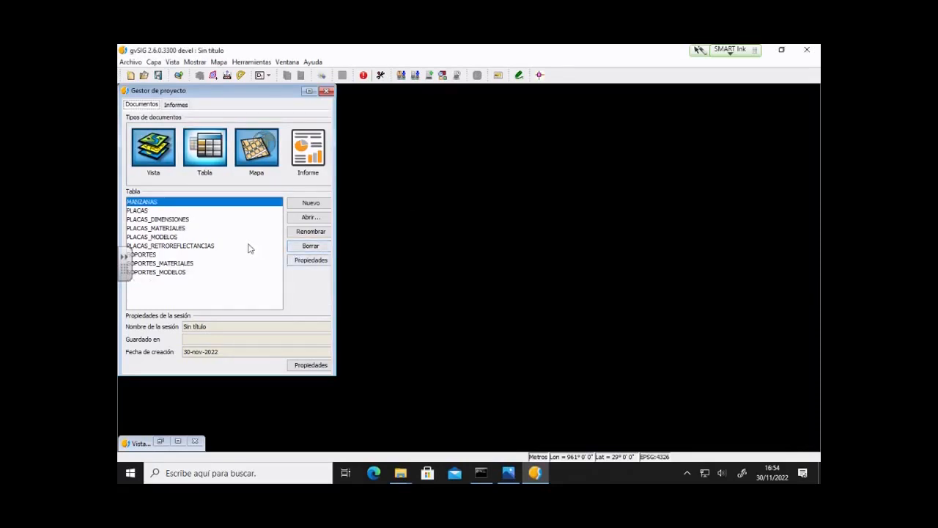
click(301, 248)
click(300, 248)
click(300, 248)
click(301, 248)
click(301, 248)
click(301, 248)
click(300, 248)
click(300, 247)
click(301, 248)
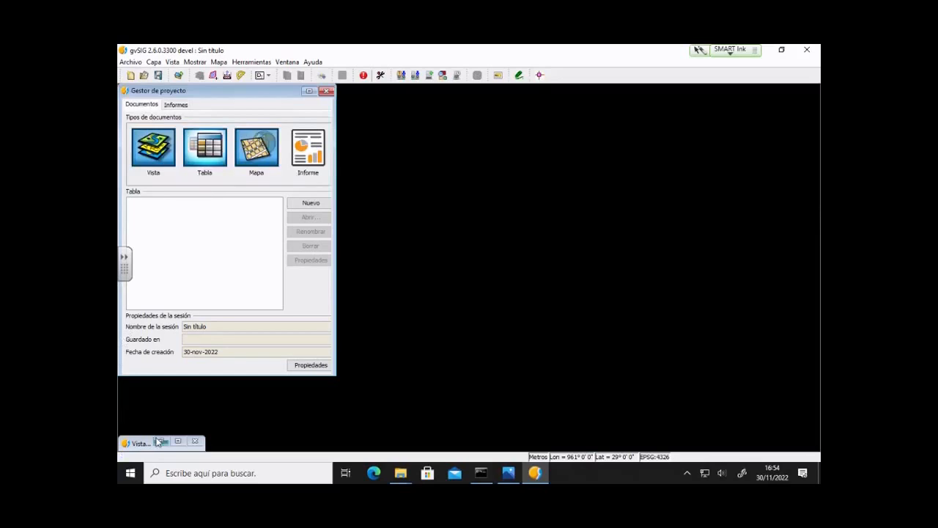
Restore the view, open PLACAS from the Taller modelos repository as a form, and move the form clear of the catalog.
click(180, 441)
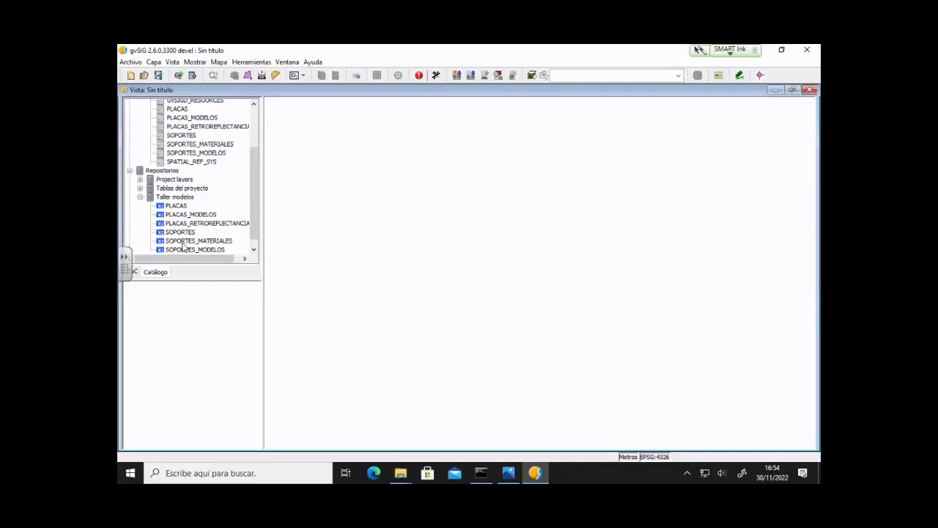
right_click(182, 209)
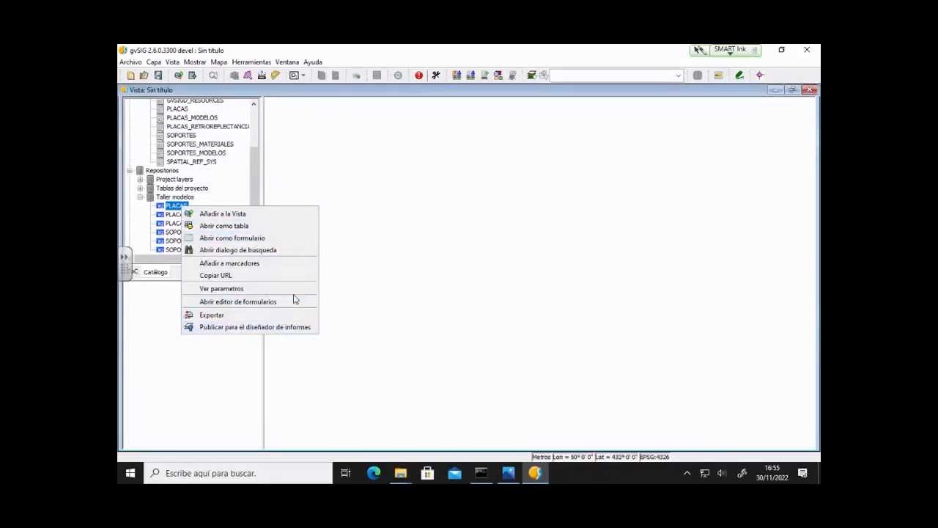
click(248, 240)
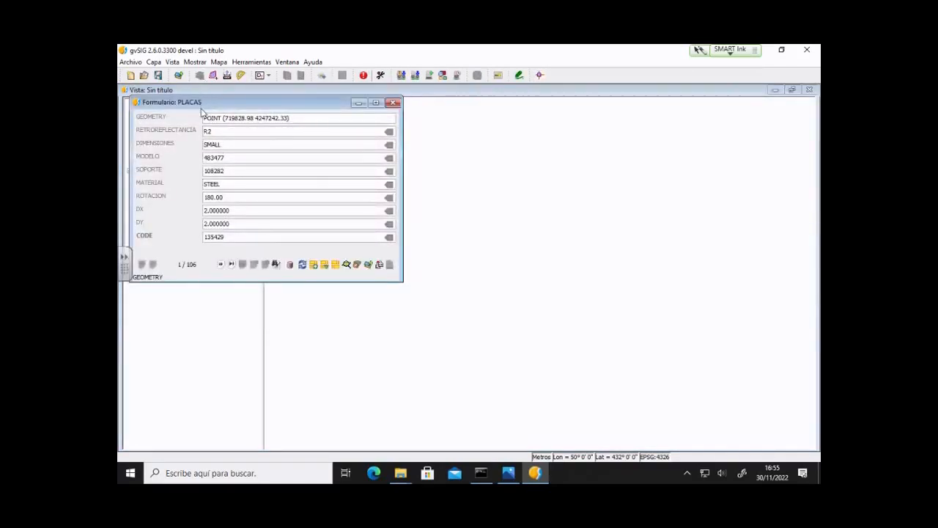
drag(206, 106, 612, 261)
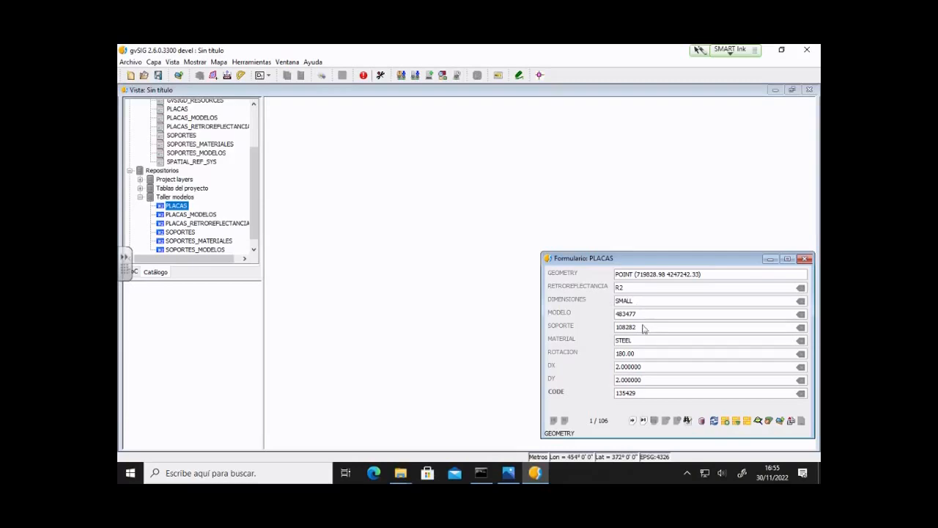
Page forward through the records of the PLACAS form to examine the raw field codes, and move the form higher in the view.
click(633, 420)
click(633, 421)
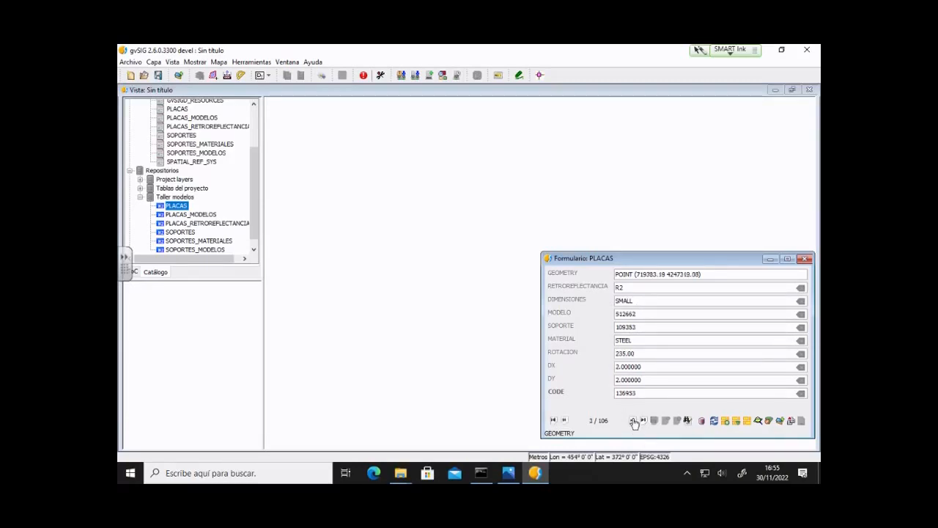
click(633, 421)
click(634, 421)
click(633, 421)
click(633, 421)
click(633, 421)
click(633, 420)
click(633, 421)
click(633, 421)
click(634, 420)
click(633, 421)
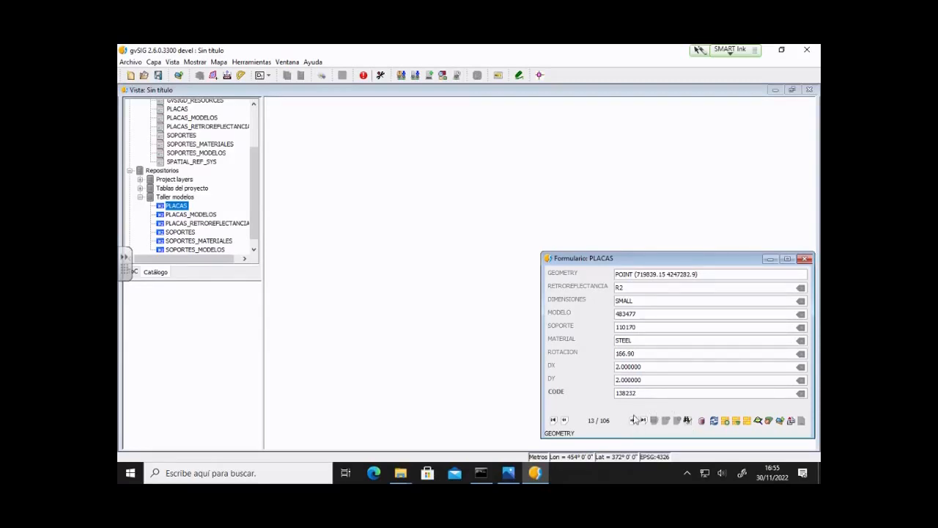
click(632, 420)
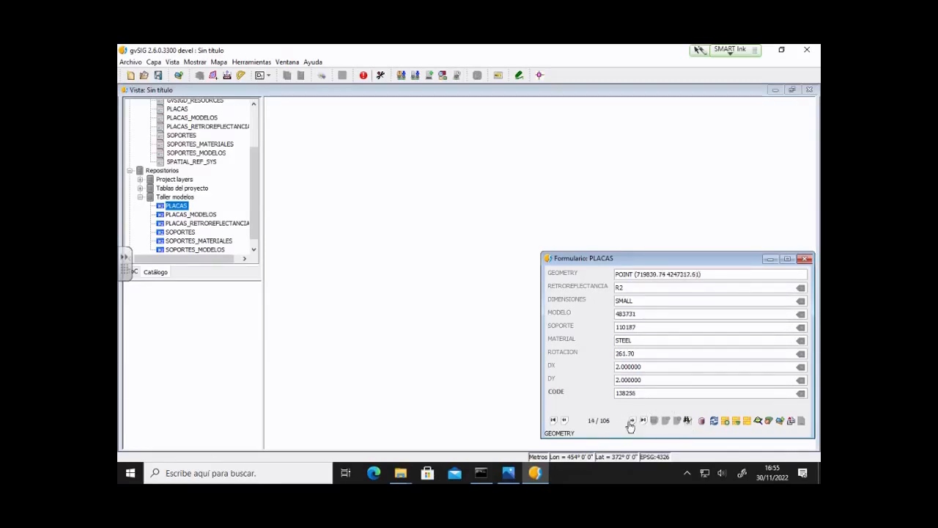
click(632, 421)
drag(683, 256, 675, 109)
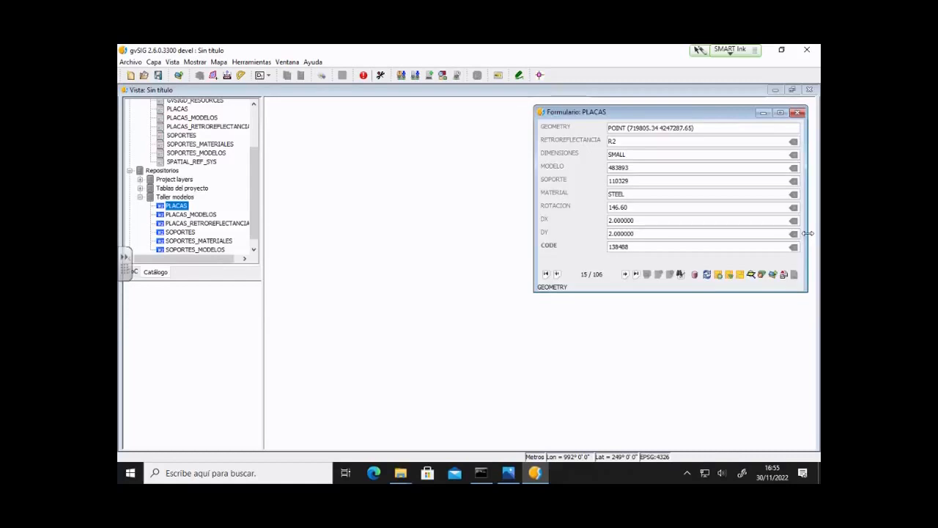
Open the repository's PLACAS as a table, open its column manager accepting the notice, and enlarge the manager and its column list.
right_click(182, 207)
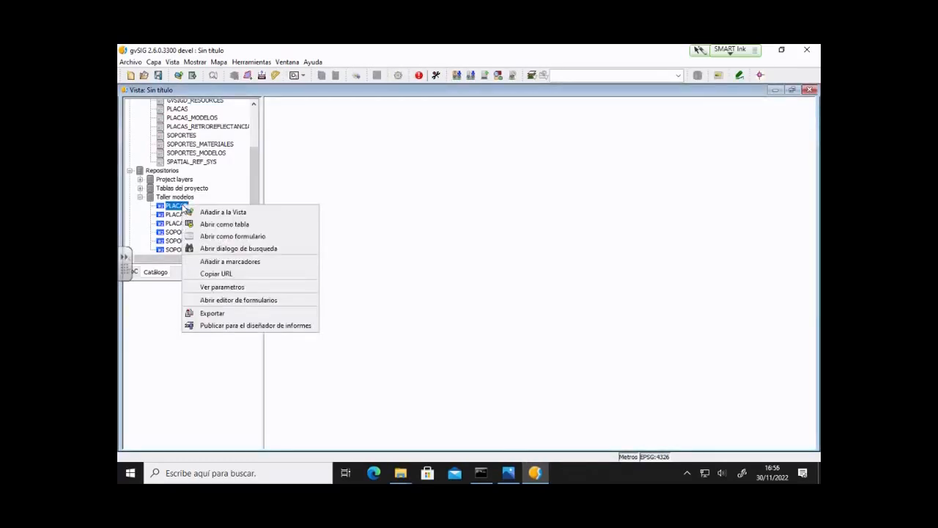
click(216, 225)
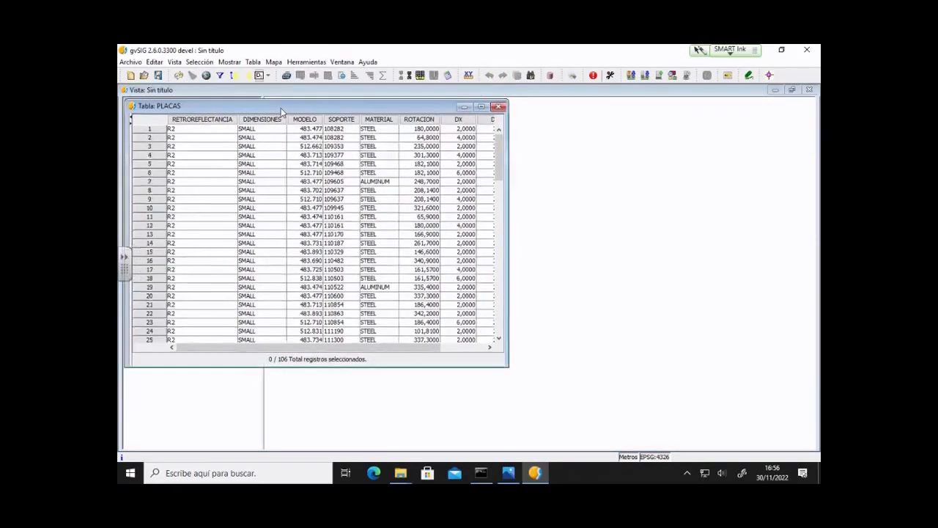
click(252, 62)
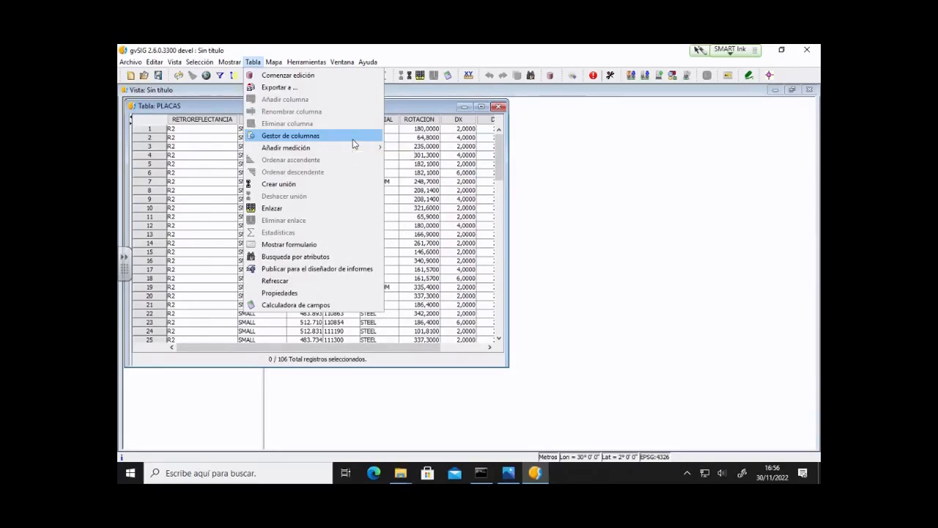
click(354, 144)
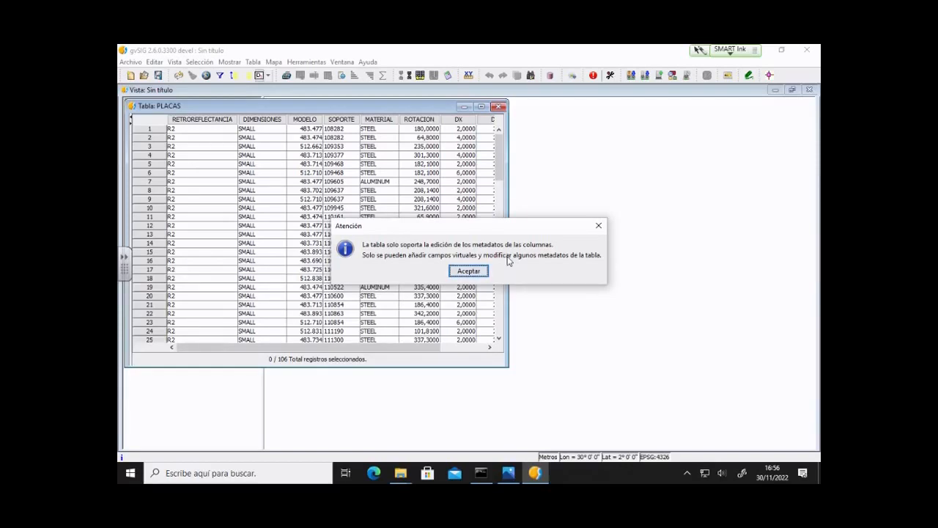
click(469, 271)
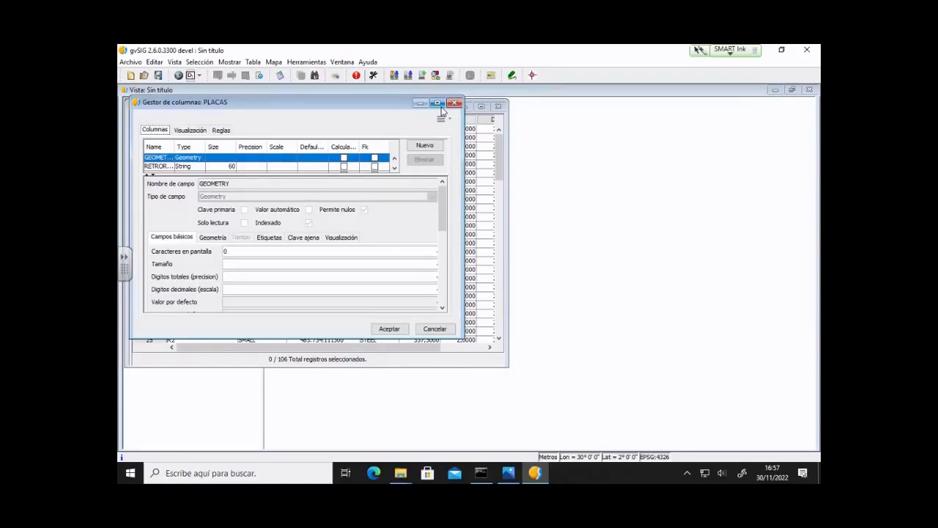
click(437, 102)
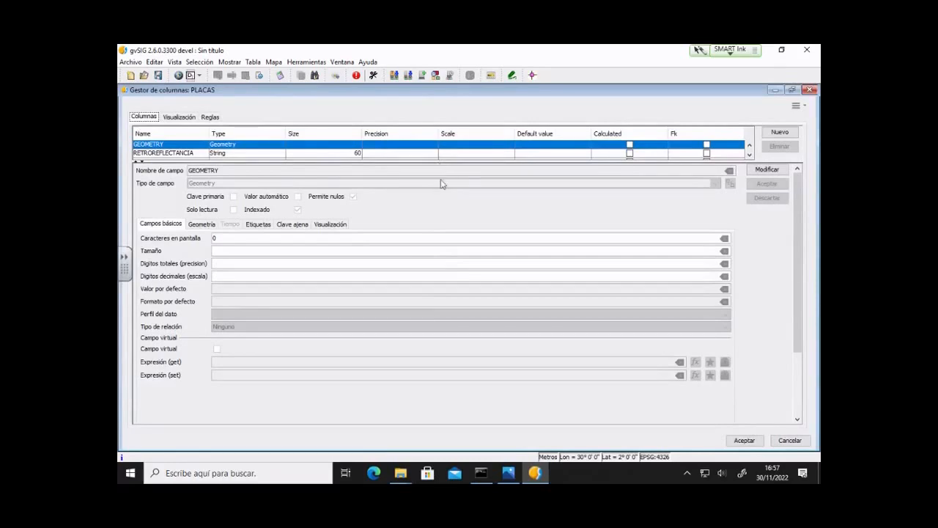
drag(458, 165, 458, 171)
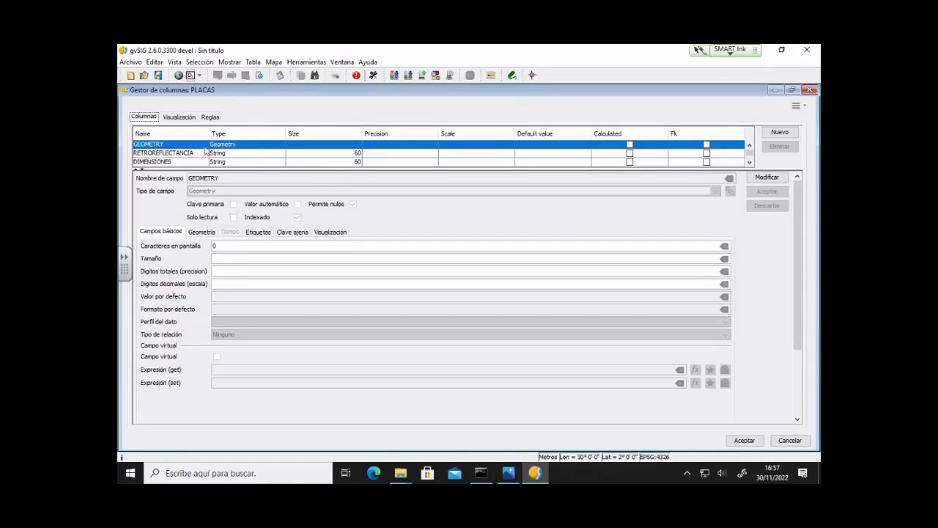
Start modifying the SOPORTE column at its foreign key settings and consult the modelo3.png diagram for its table relation.
scroll(221, 162, down, 1)
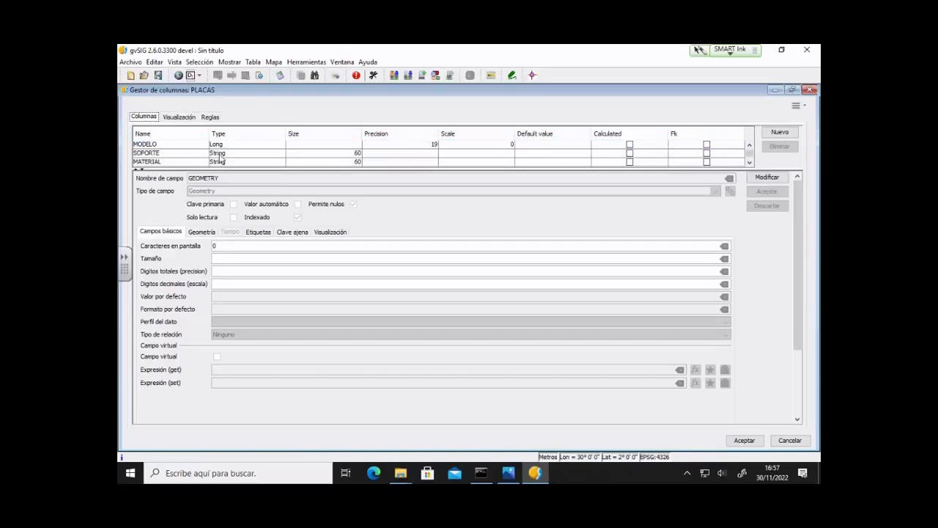
click(176, 154)
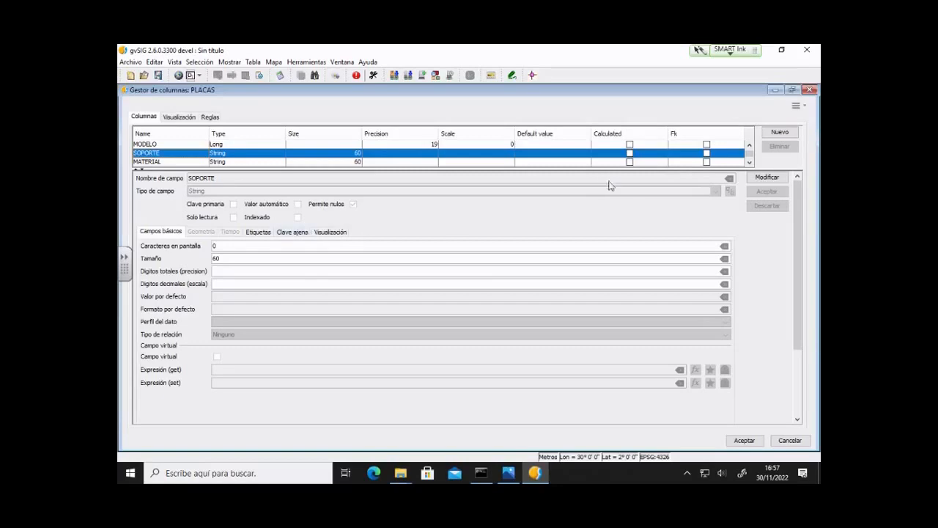
click(768, 179)
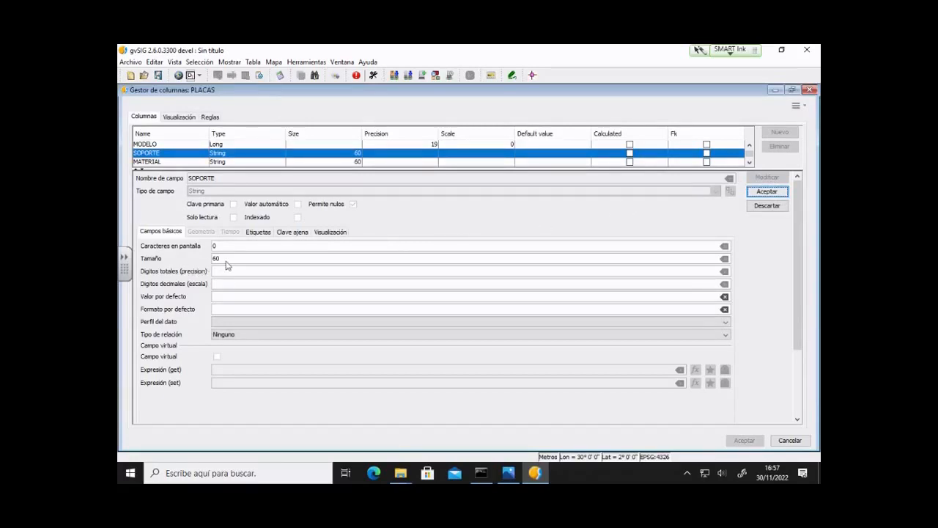
click(289, 233)
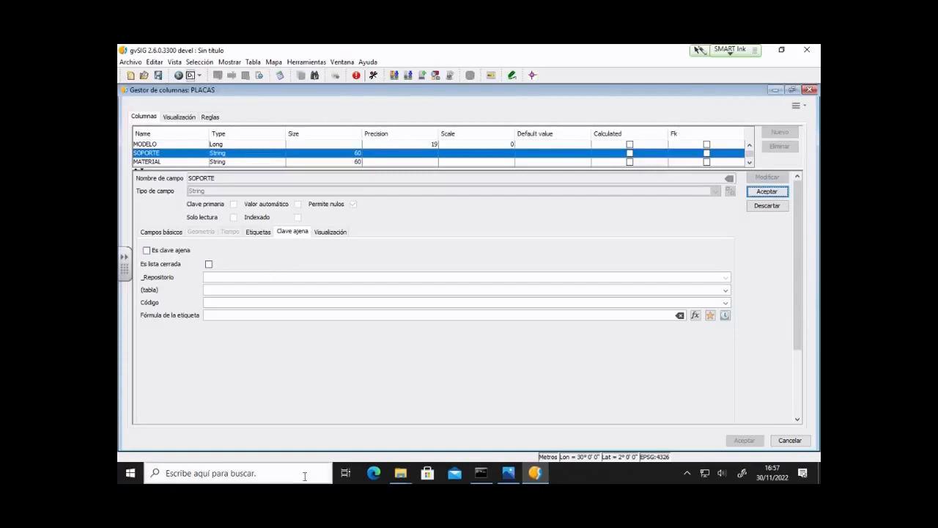
click(515, 475)
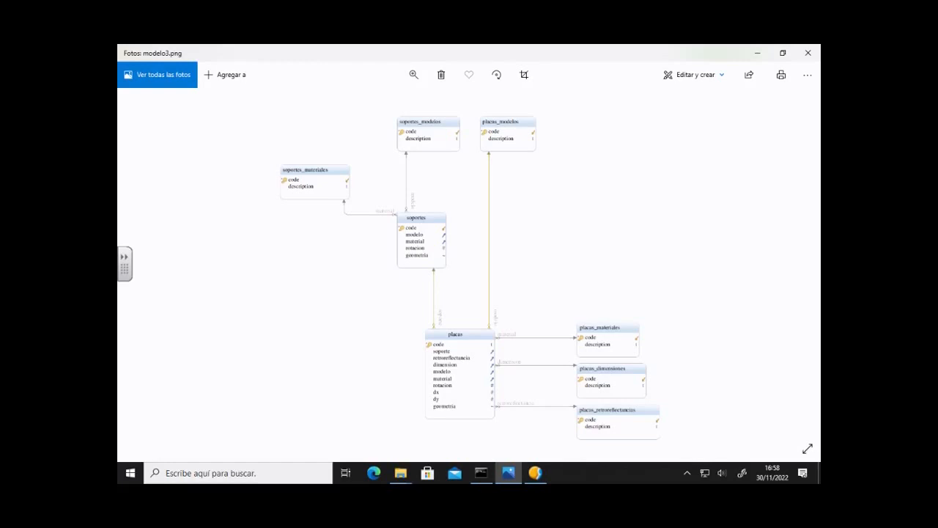
click(534, 473)
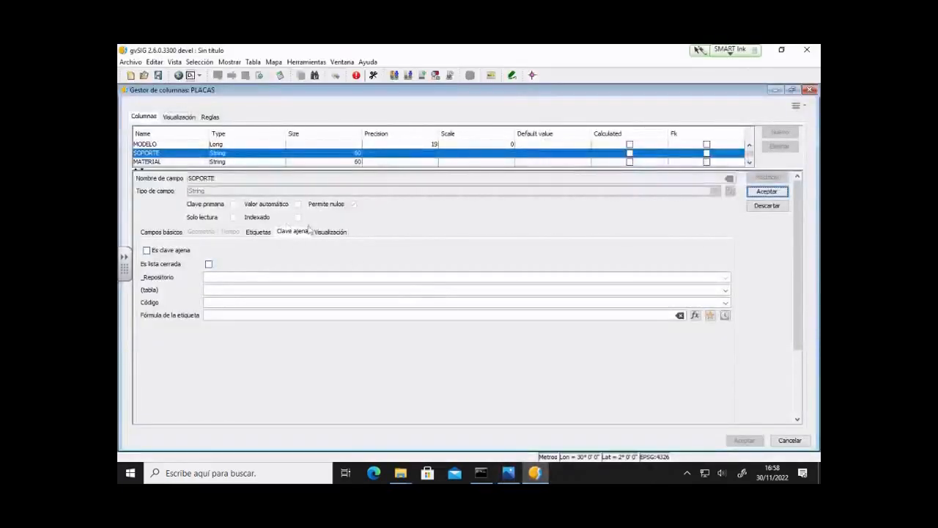
Mark SOPORTE as a foreign key to the SOPORTES table, with CODE as its code field.
click(183, 251)
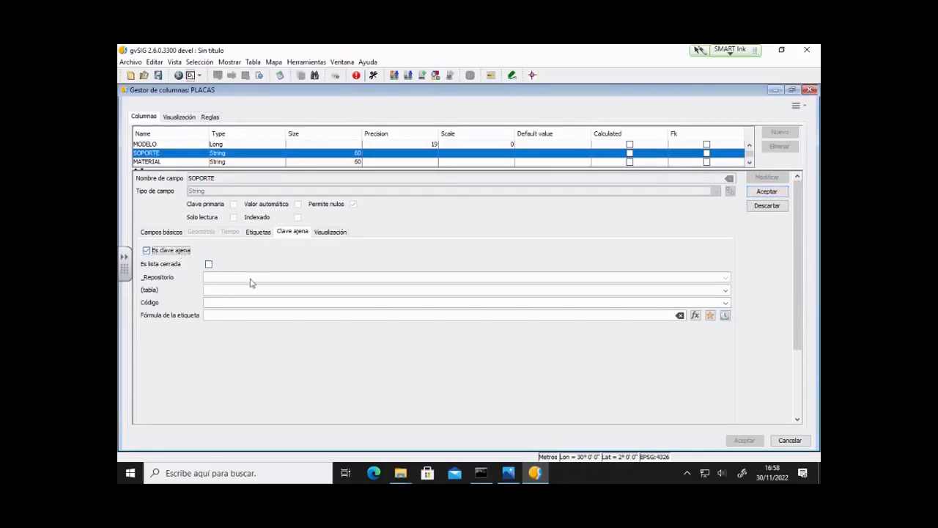
click(726, 290)
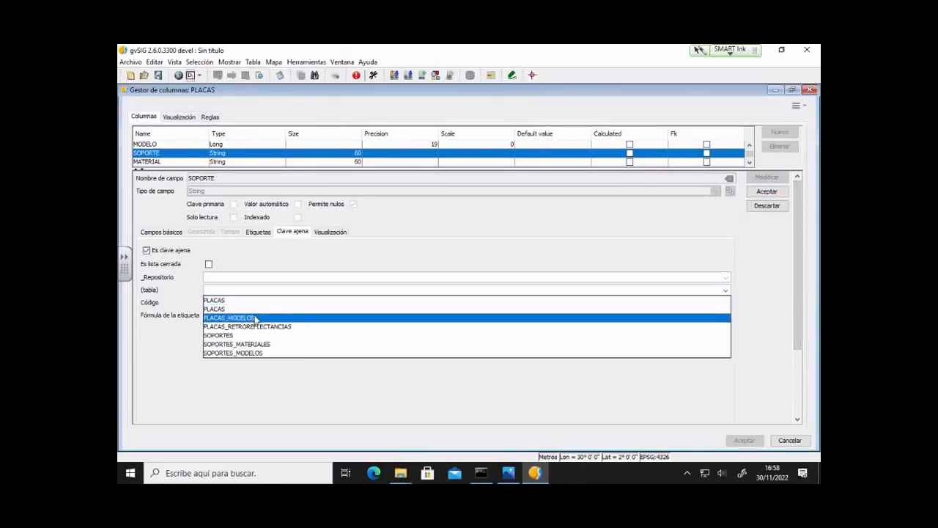
click(264, 336)
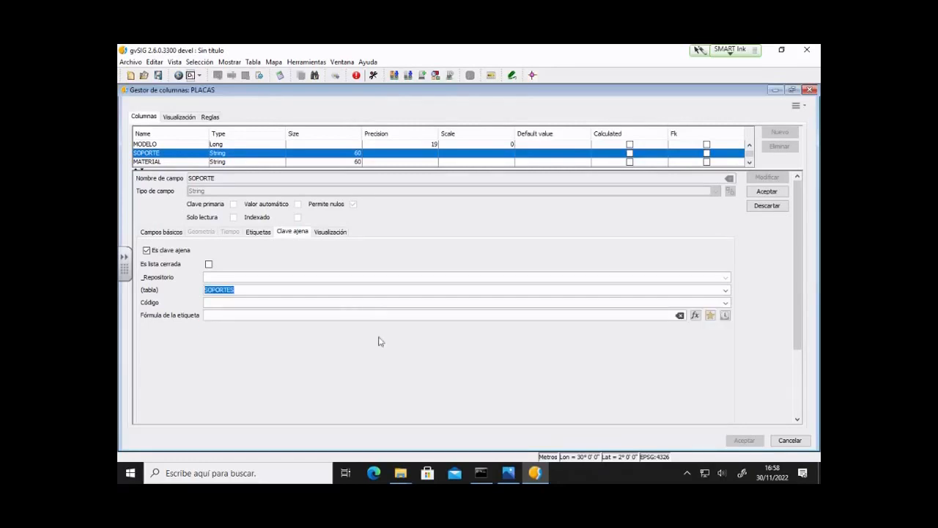
click(725, 303)
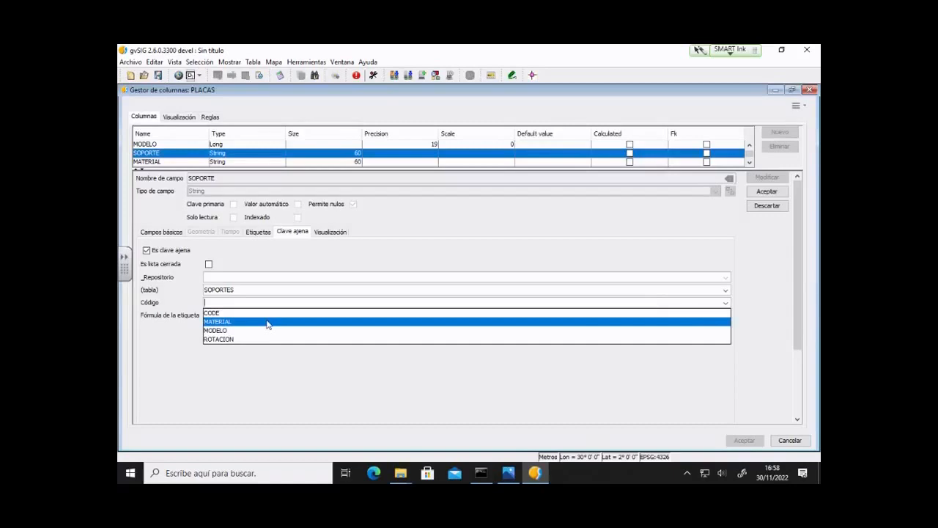
click(273, 313)
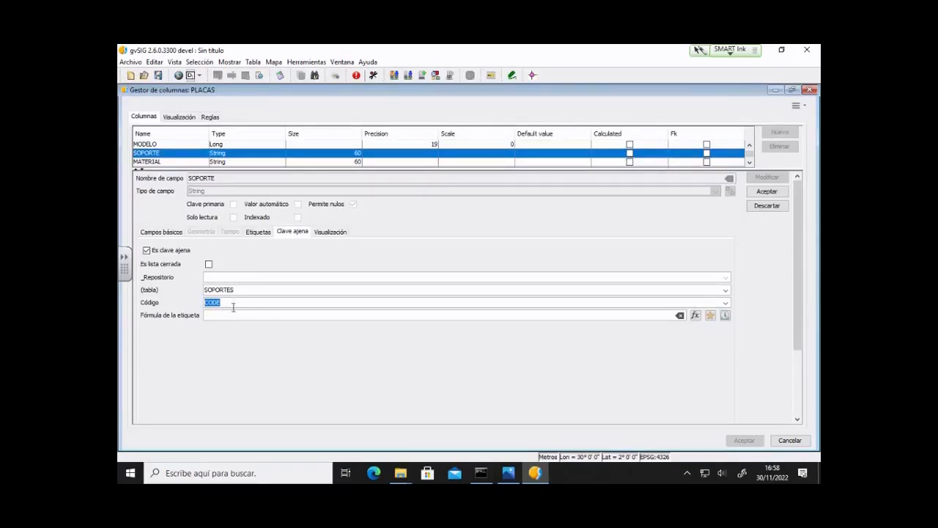
Try to build SOPORTE's label formula from the MATERIAL field of SOPORTES.
click(695, 315)
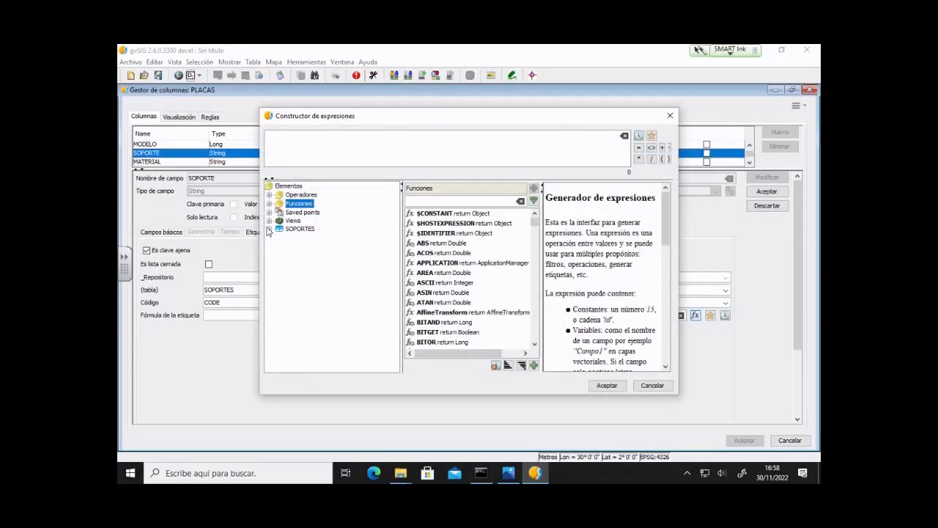
click(269, 228)
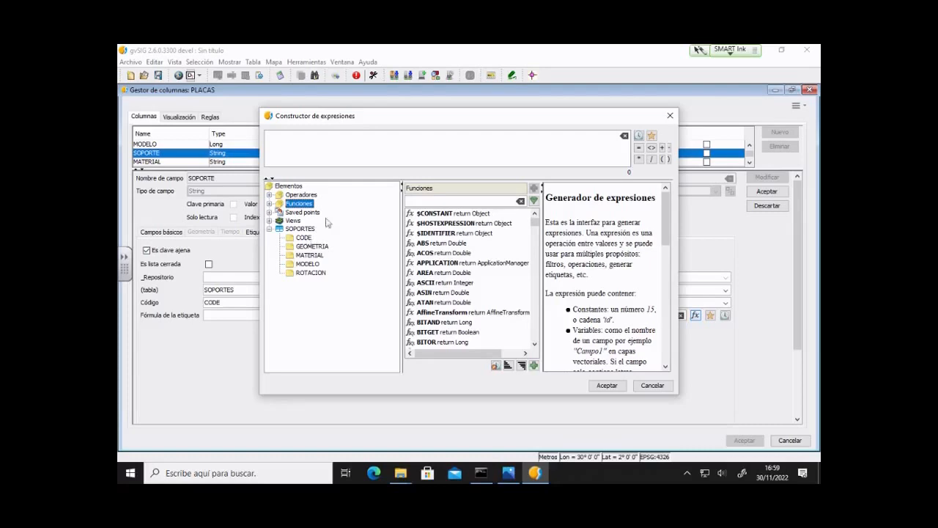
click(308, 255)
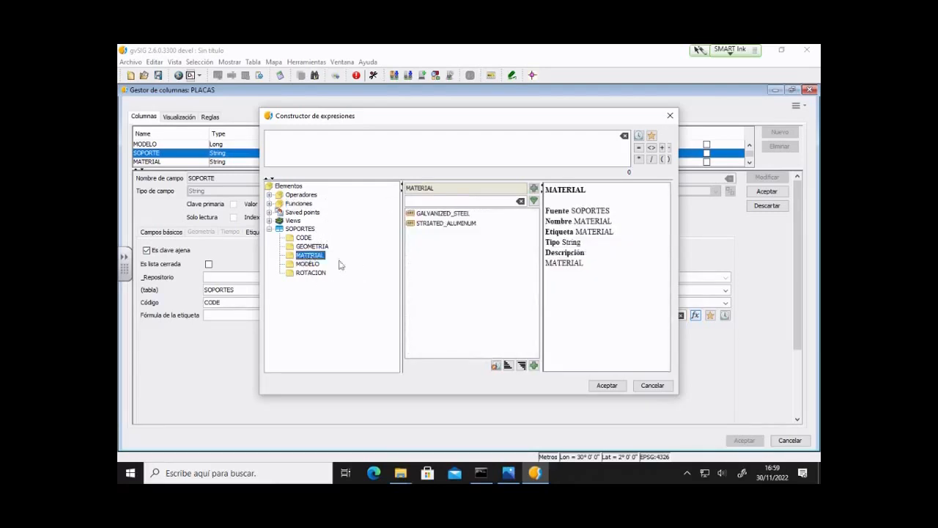
click(598, 387)
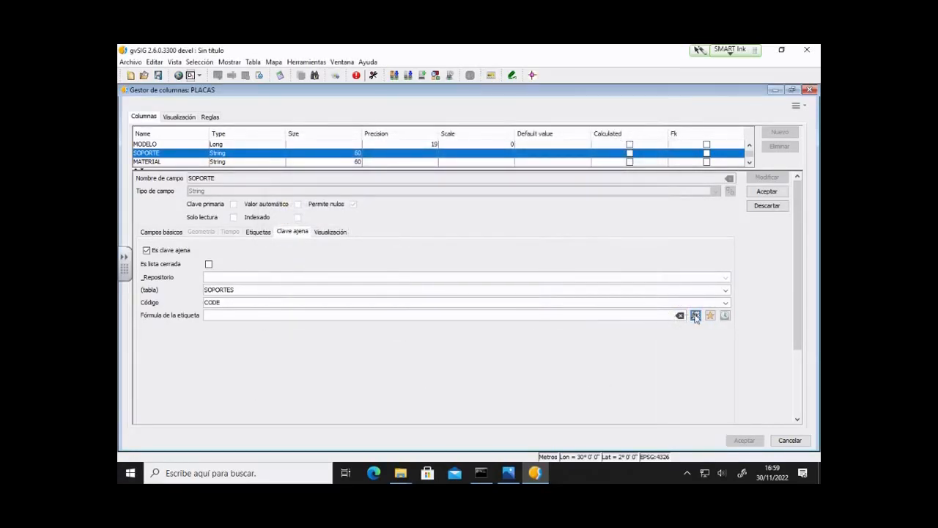
Set SOPORTE's label formula to SOPORTES.MATERIAL with the expression builder.
click(695, 316)
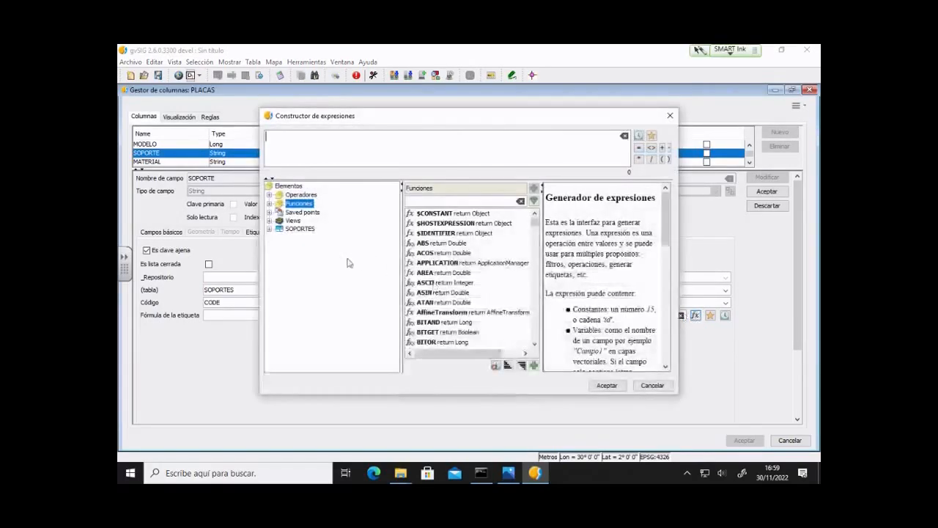
click(269, 229)
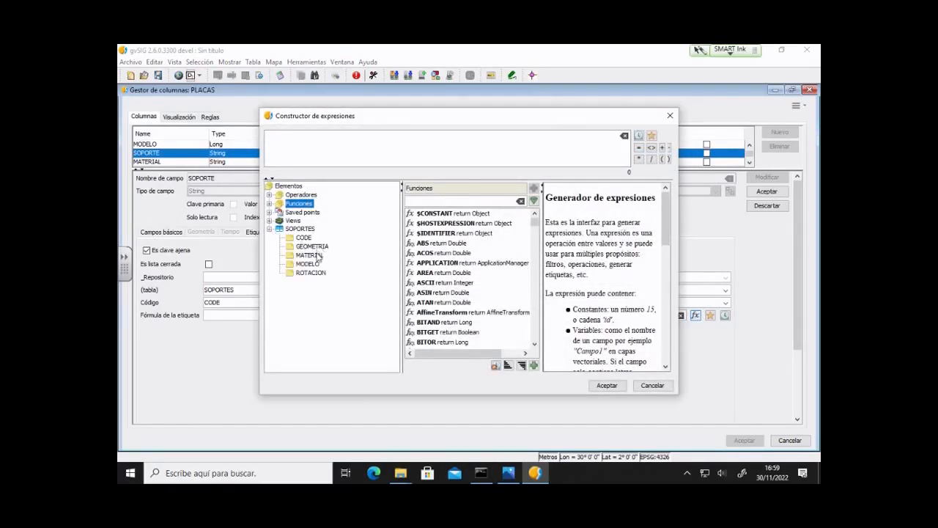
double_click(309, 255)
click(607, 384)
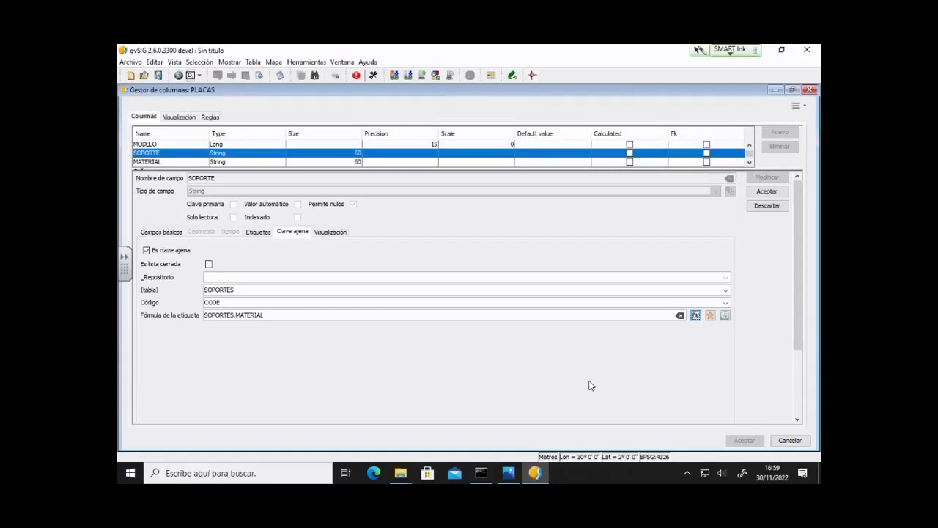
Set SOPORTE's relation type to Colaboración (1:1), recheck the modelo3.png diagram, and accept the column and manager changes.
click(158, 231)
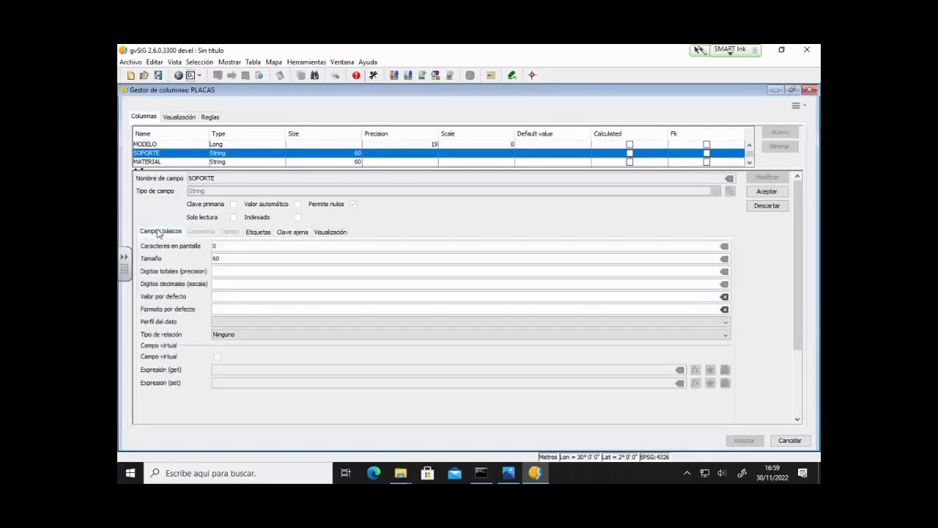
click(271, 335)
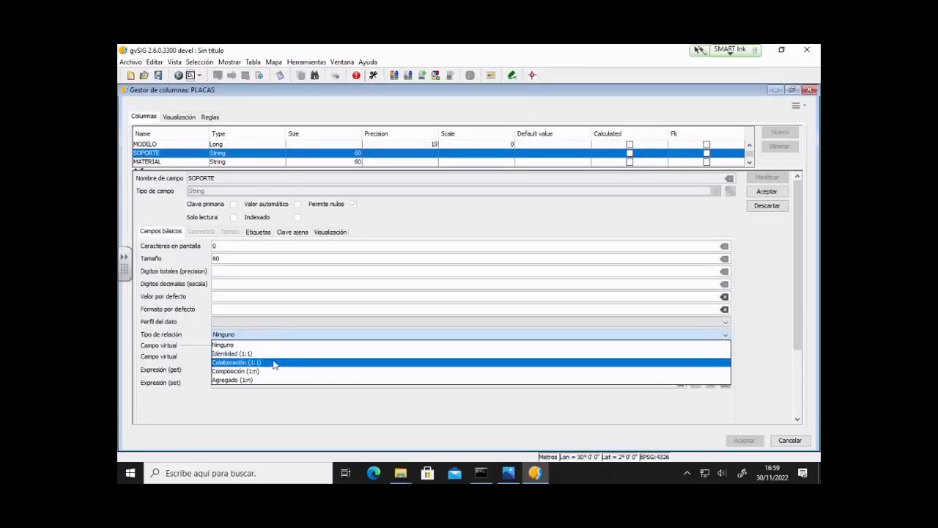
click(274, 362)
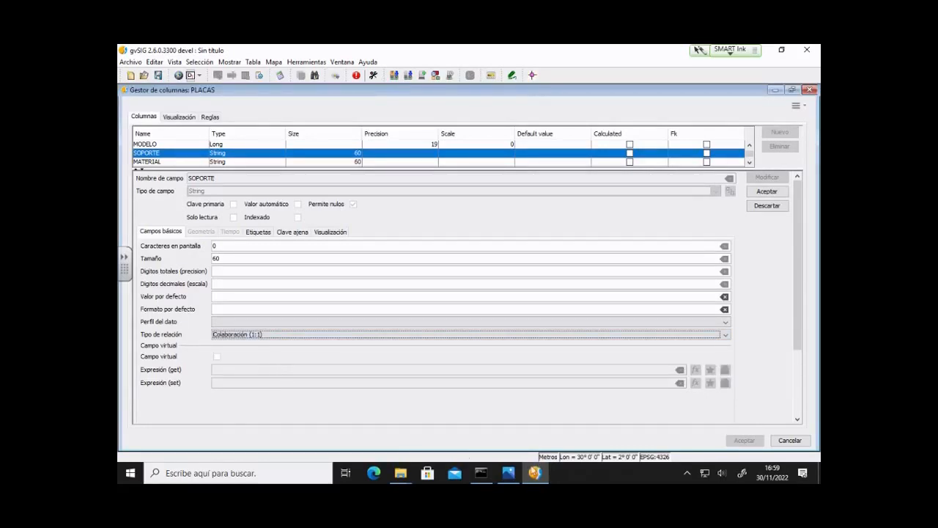
click(508, 475)
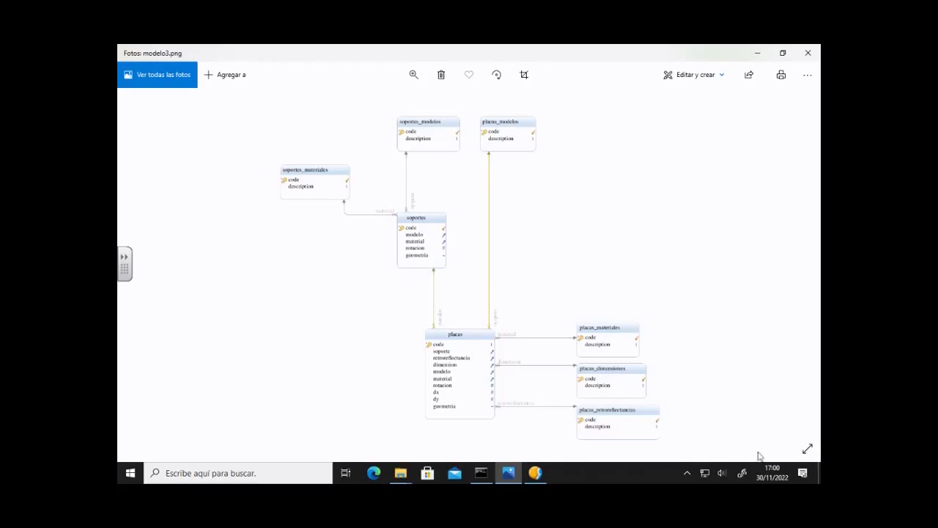
click(533, 472)
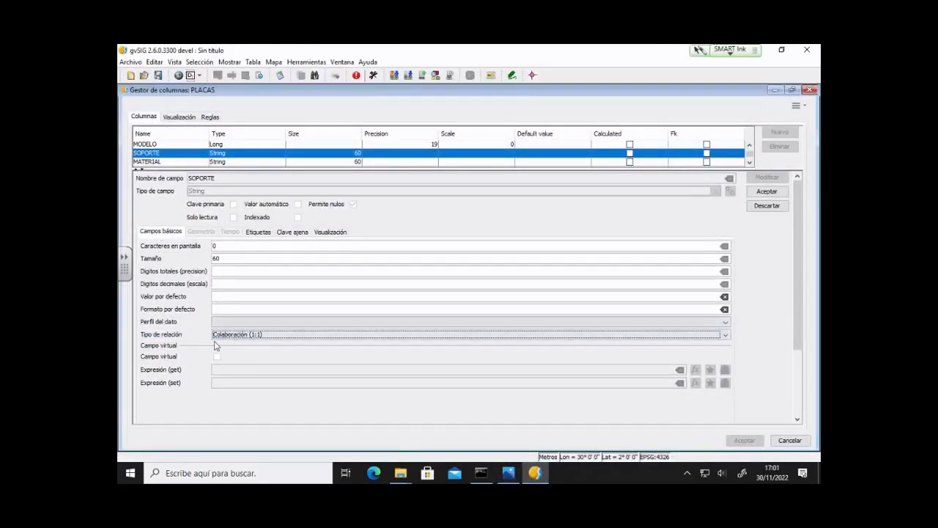
click(760, 194)
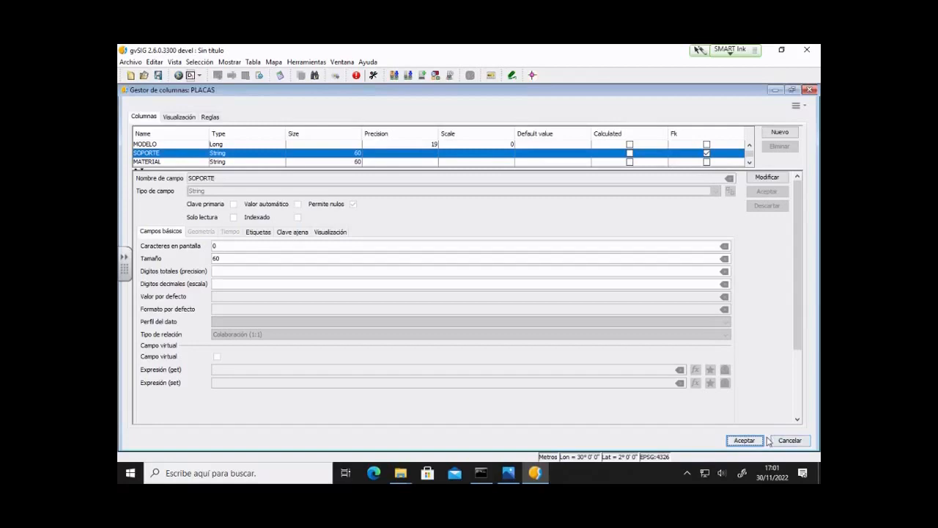
click(745, 440)
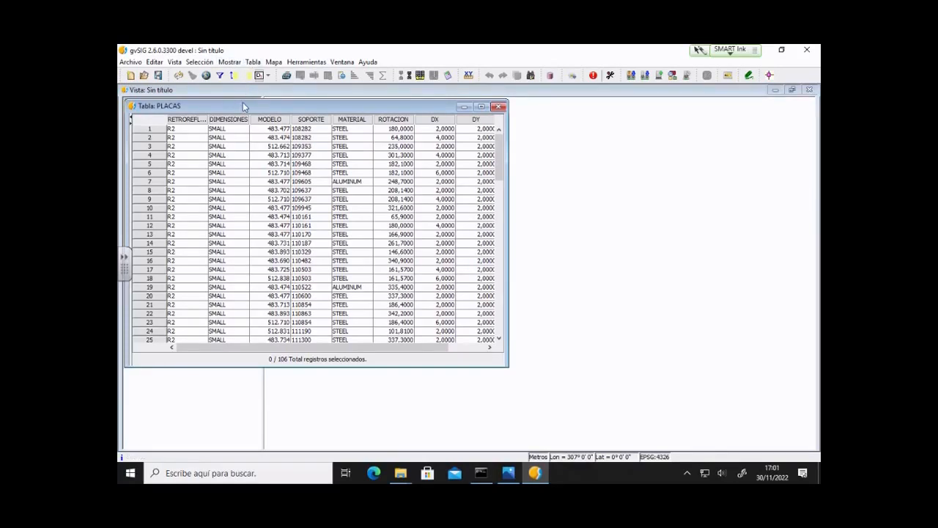
Open the PLACAS table as a new form and bring the earlier PLACAS form forward to compare their SOPORTE fields.
click(253, 61)
click(308, 245)
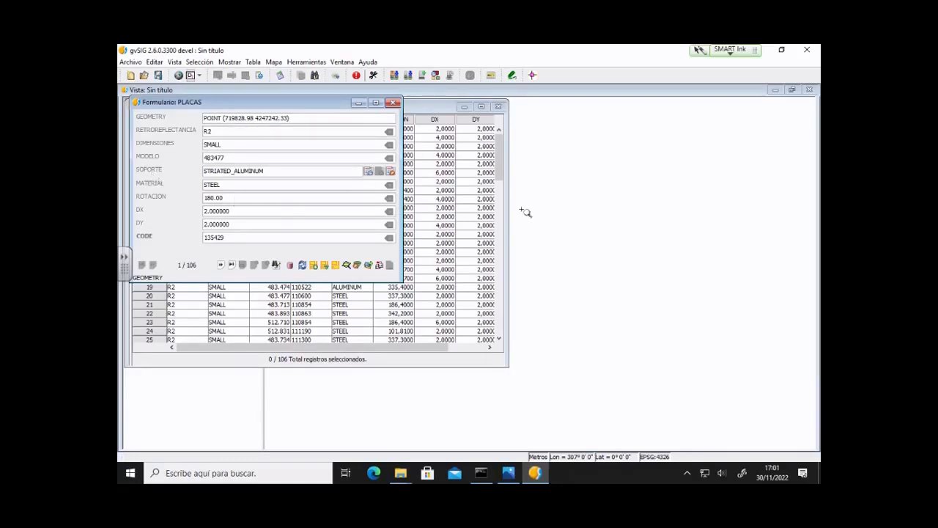
click(341, 61)
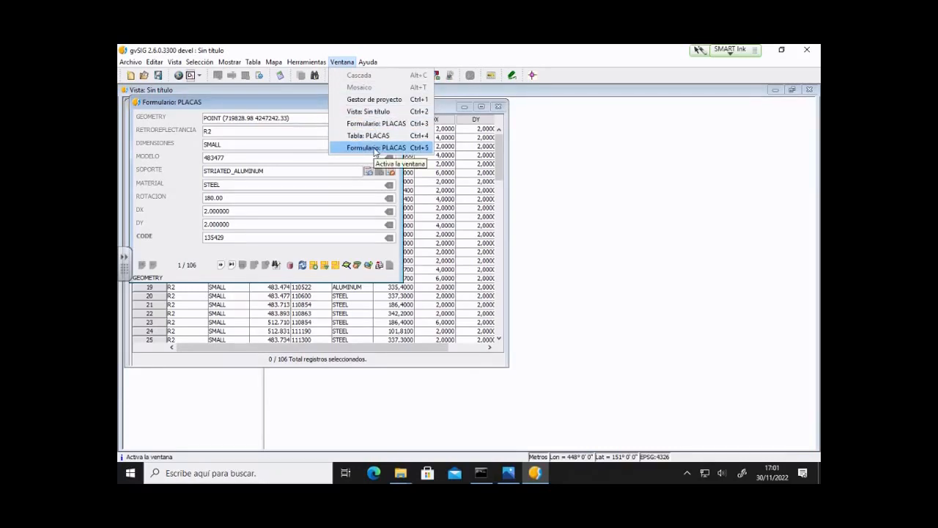
click(374, 123)
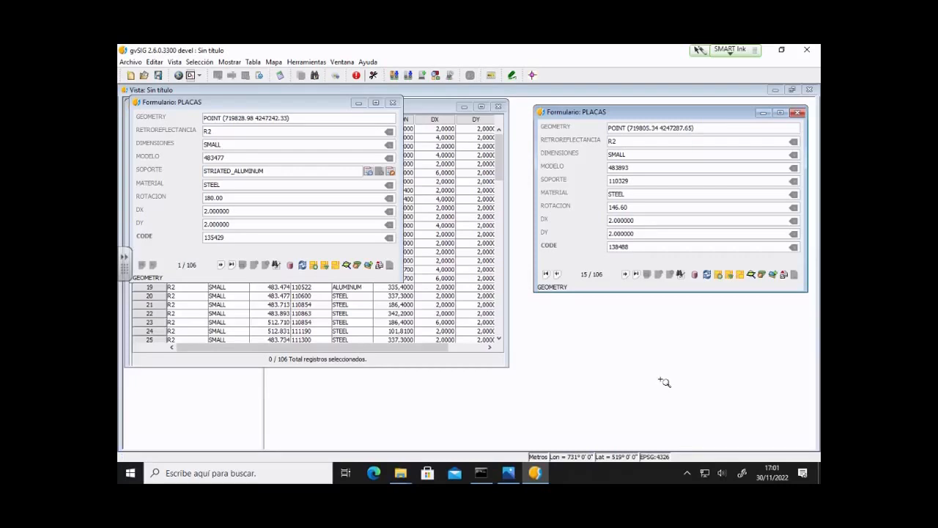
View the SOPORTES record linked from the first PLACAS record, move its form clear of the PLACAS form, and close it.
click(391, 173)
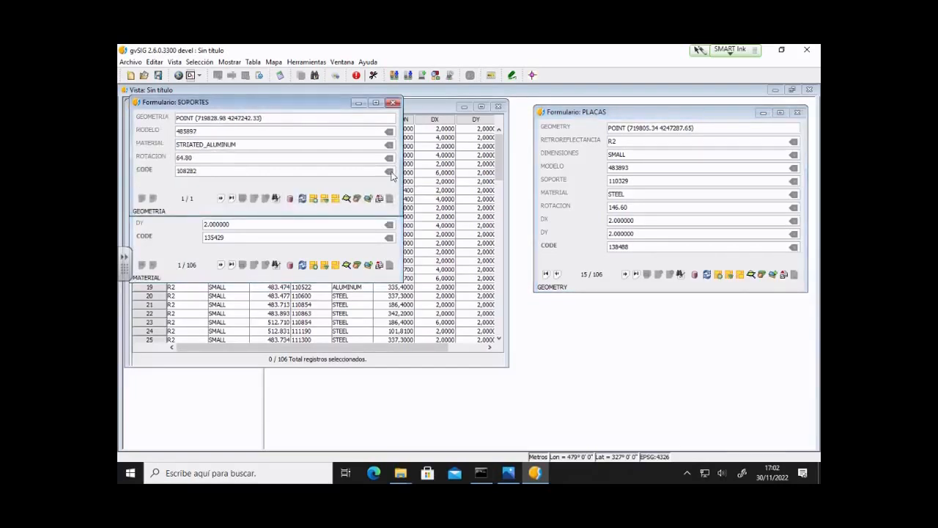
drag(276, 109, 494, 222)
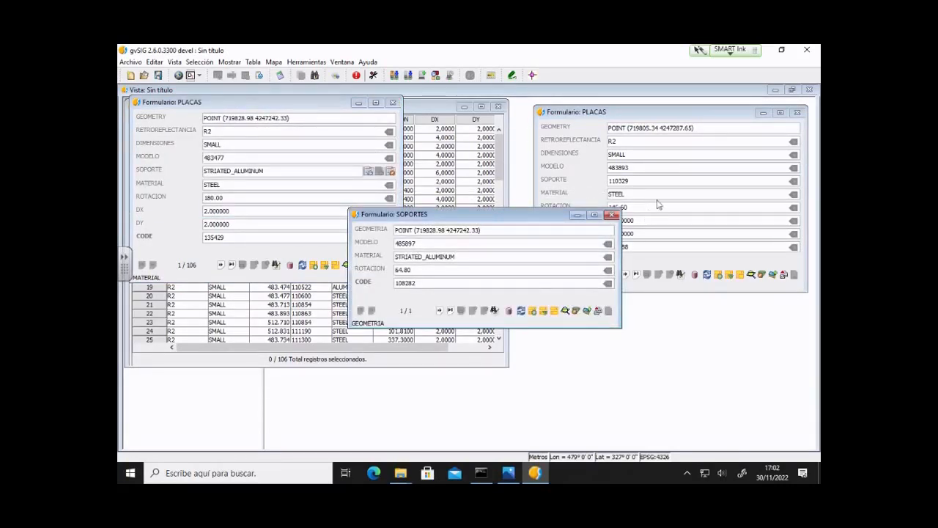
click(611, 215)
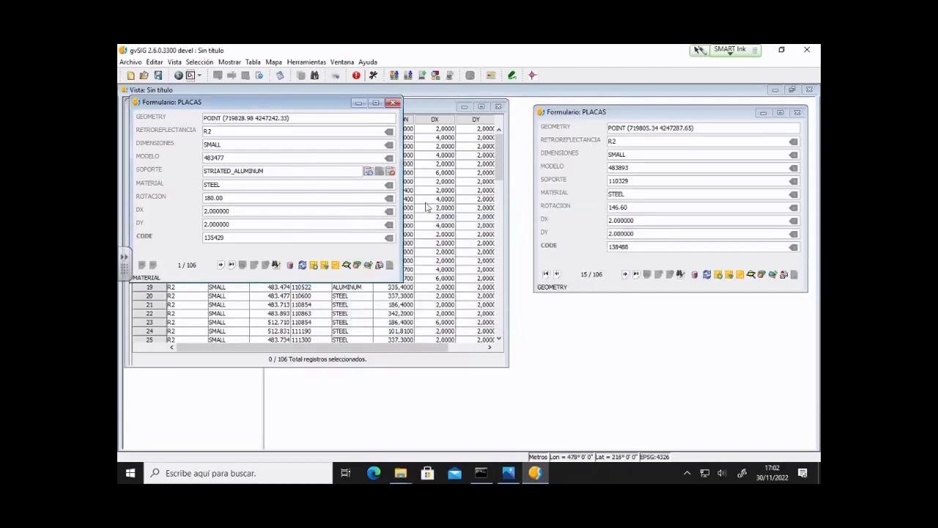
Examine the selectable supports for the SOPORTE field with the CODE column widened, and leave without choosing one.
click(368, 175)
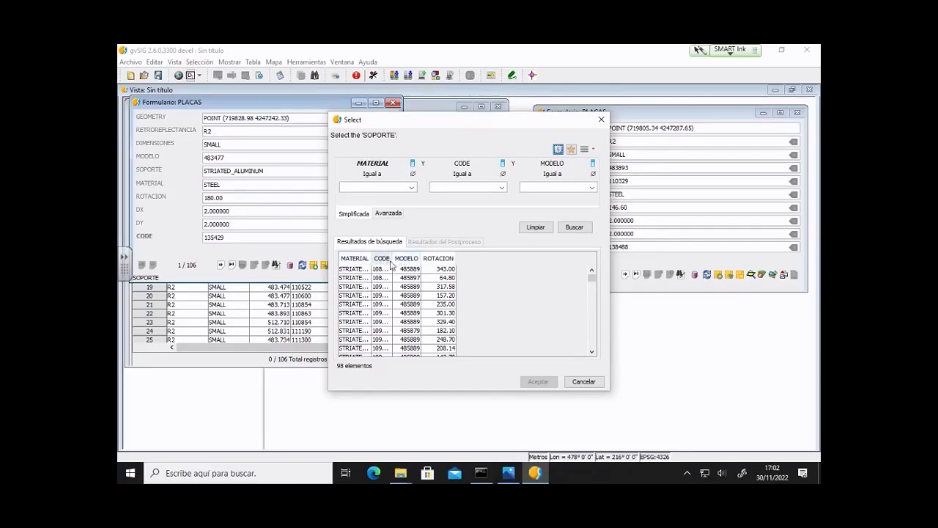
drag(393, 258, 492, 259)
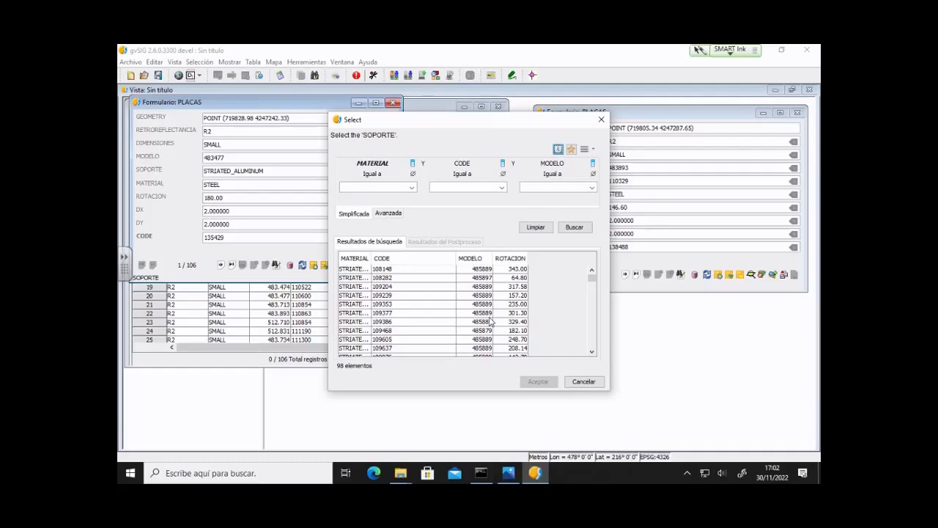
click(581, 383)
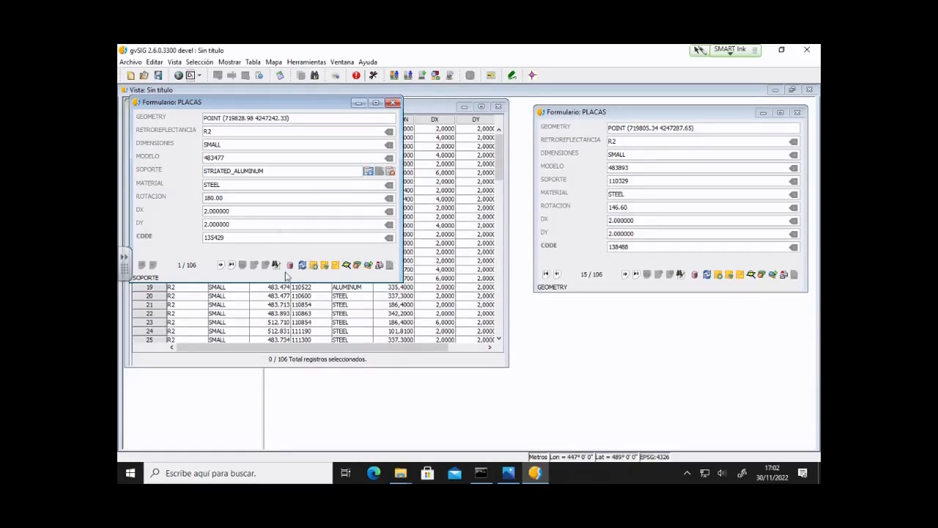
Put the first PLACAS record into editing, view the selectable supports without choosing one, discard the edits and close the form.
click(290, 266)
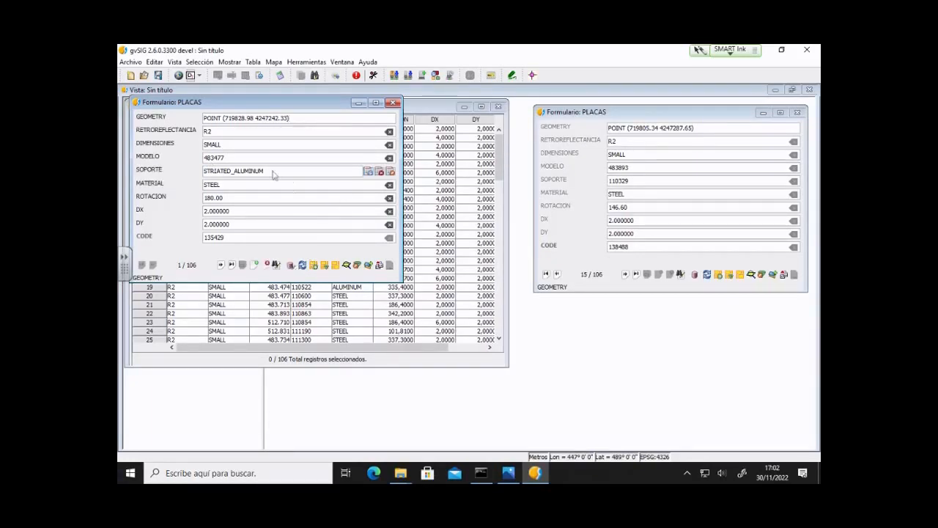
click(369, 172)
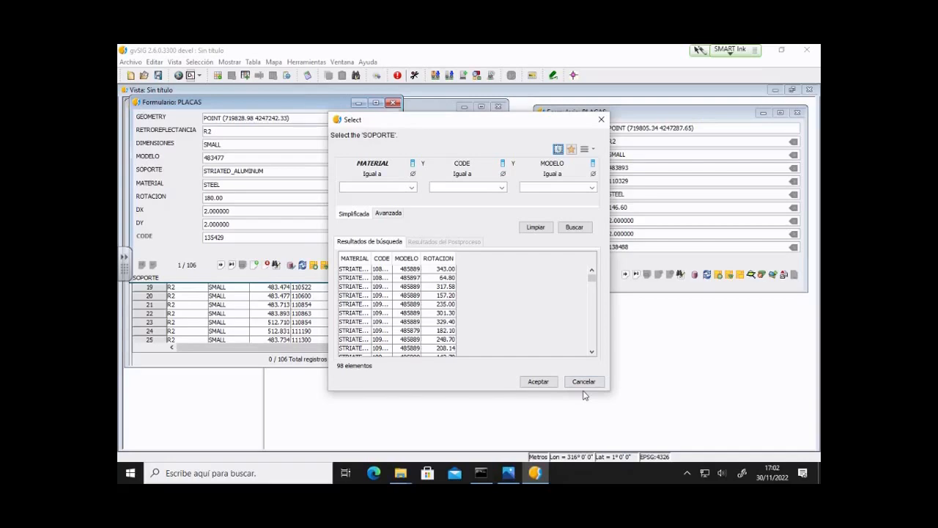
click(583, 382)
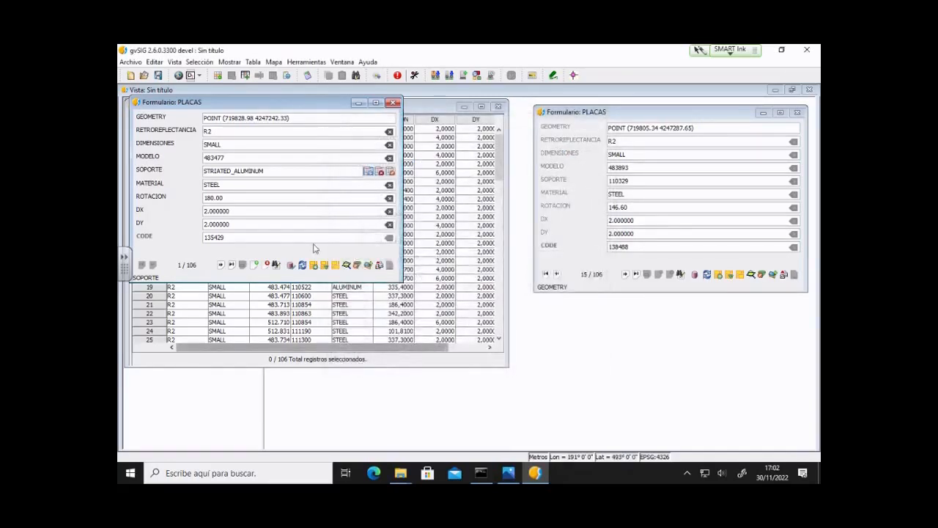
click(293, 266)
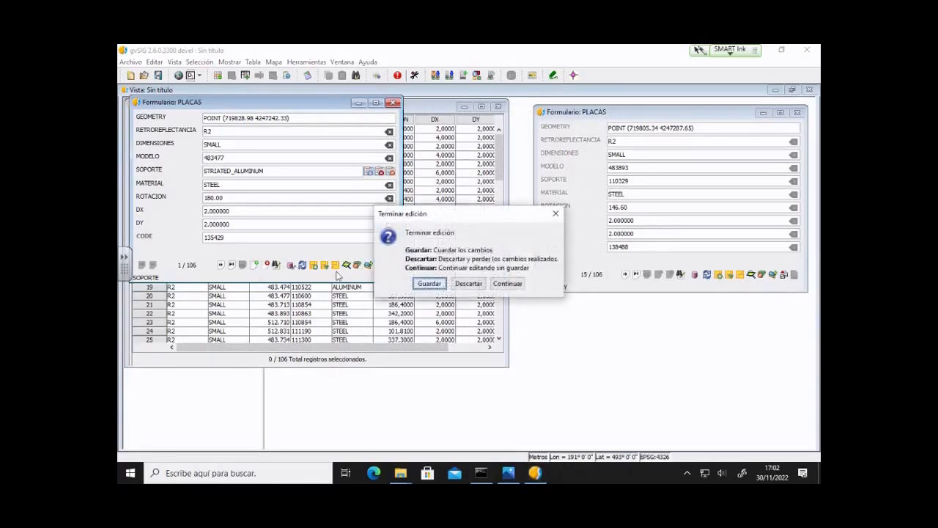
click(468, 283)
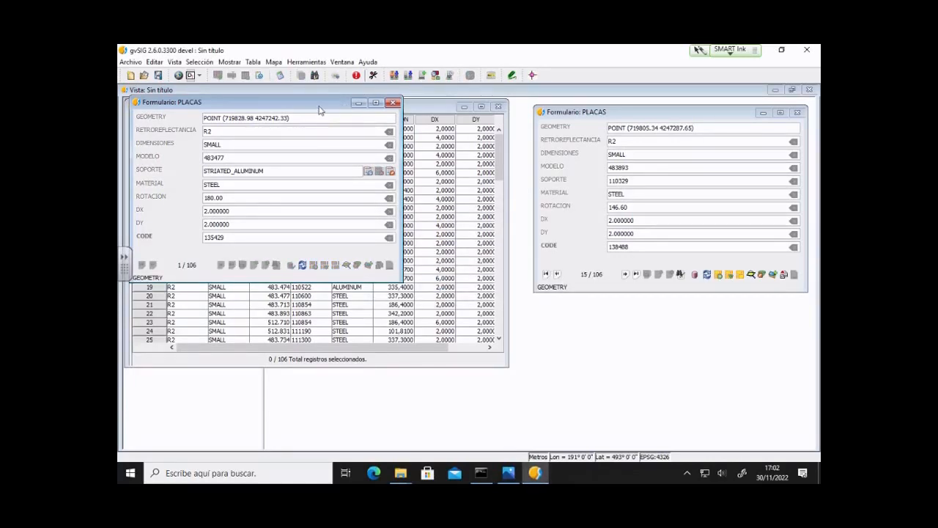
click(393, 102)
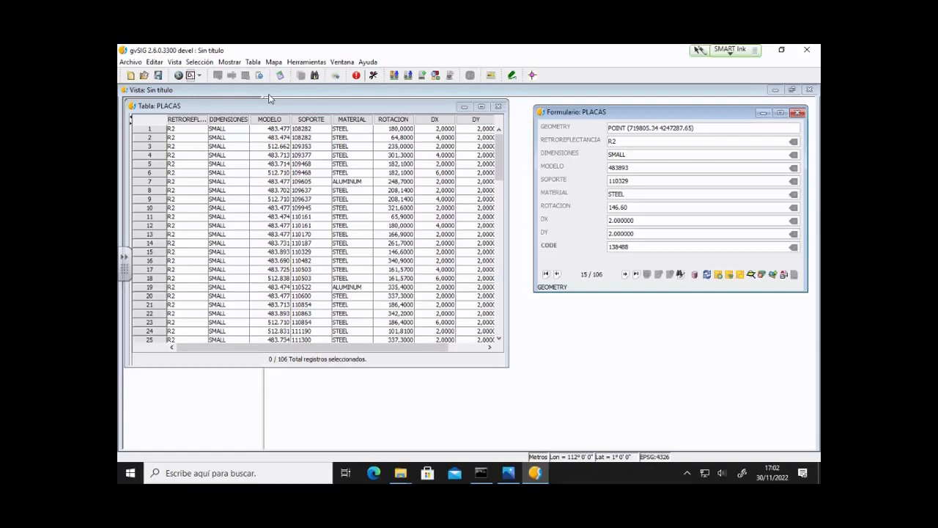
Open the PLACAS column manager, maximize it, and enlarge the column list to reach the SOPORTE row.
click(252, 63)
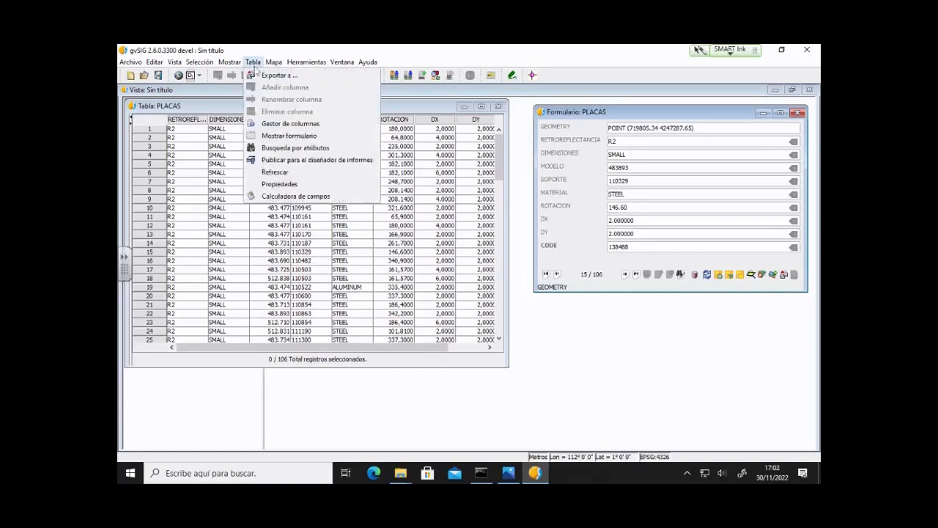
click(300, 130)
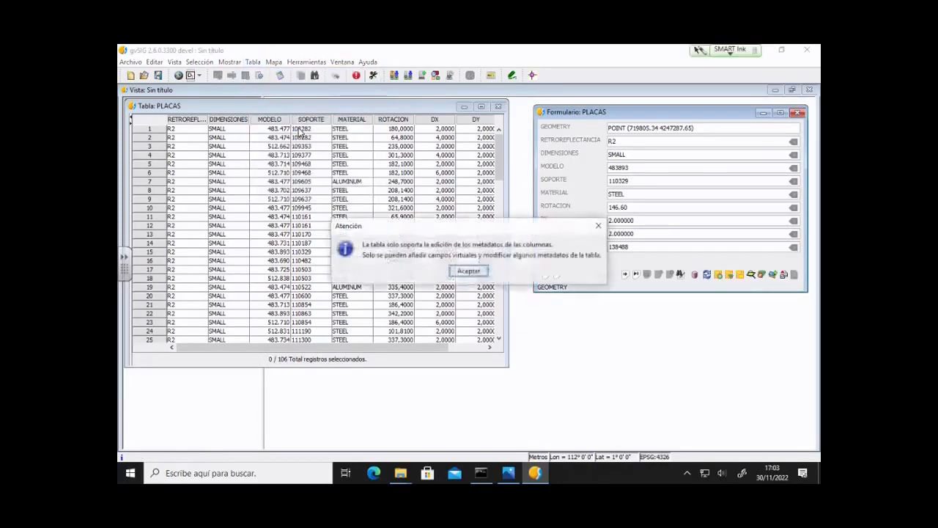
click(474, 271)
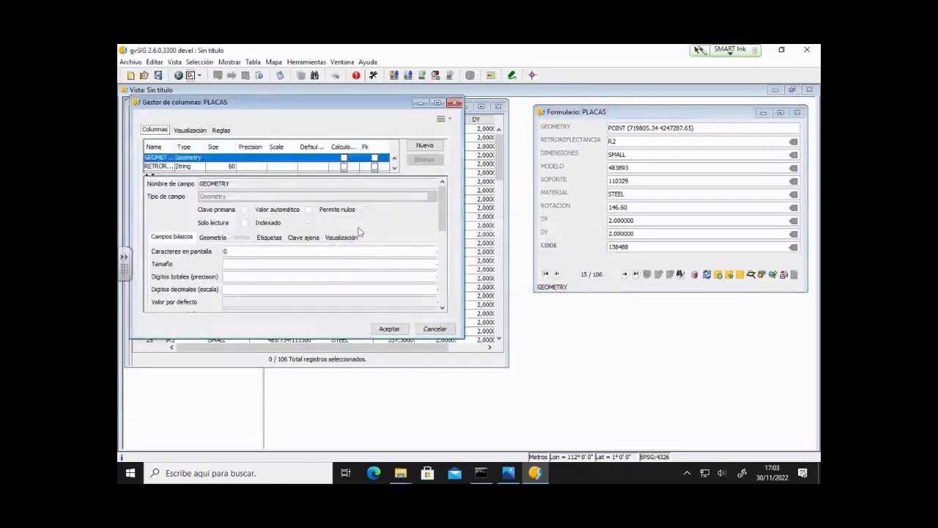
click(437, 102)
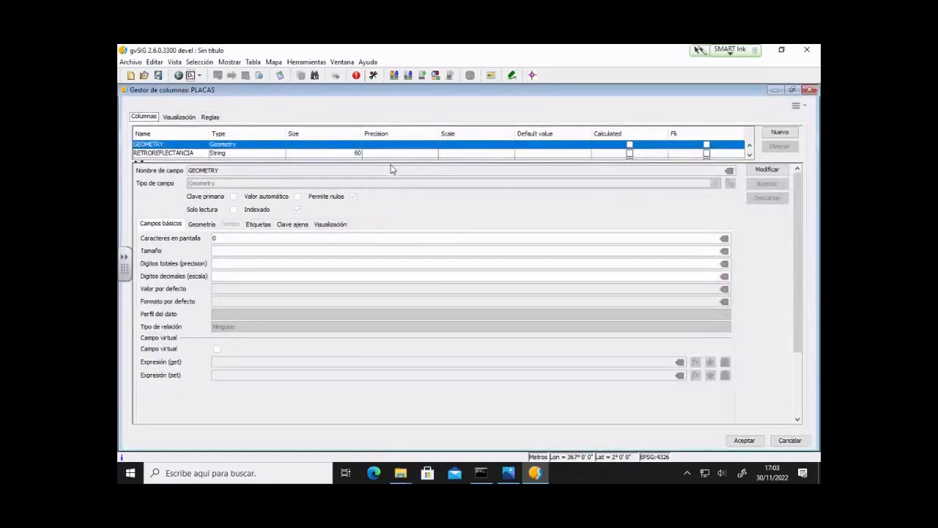
drag(396, 171, 396, 184)
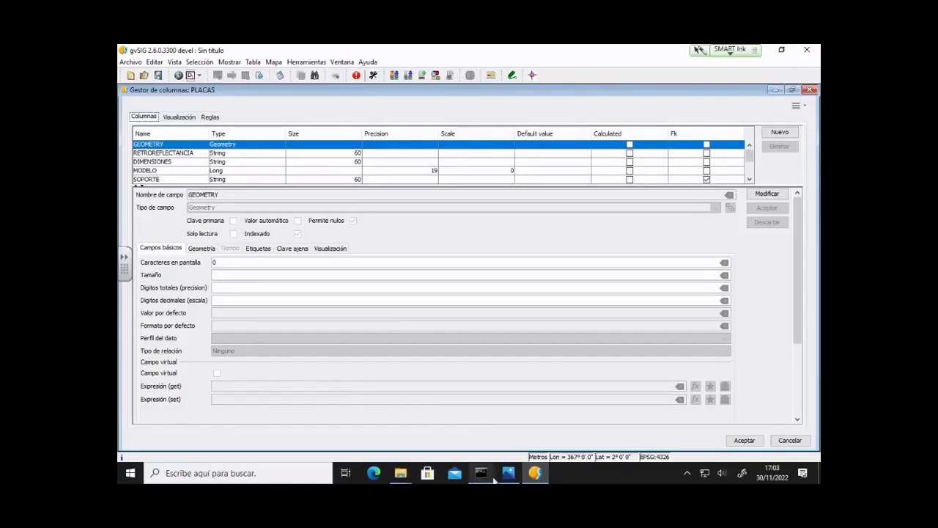
Bring the view with the Taller modelos repository tree forward and review its tables against the modelo3.png diagram.
click(342, 62)
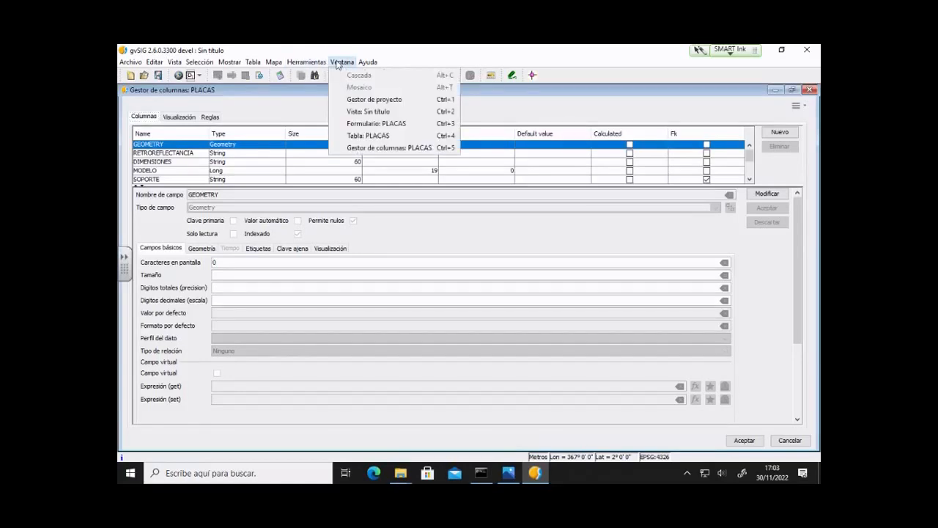
click(366, 111)
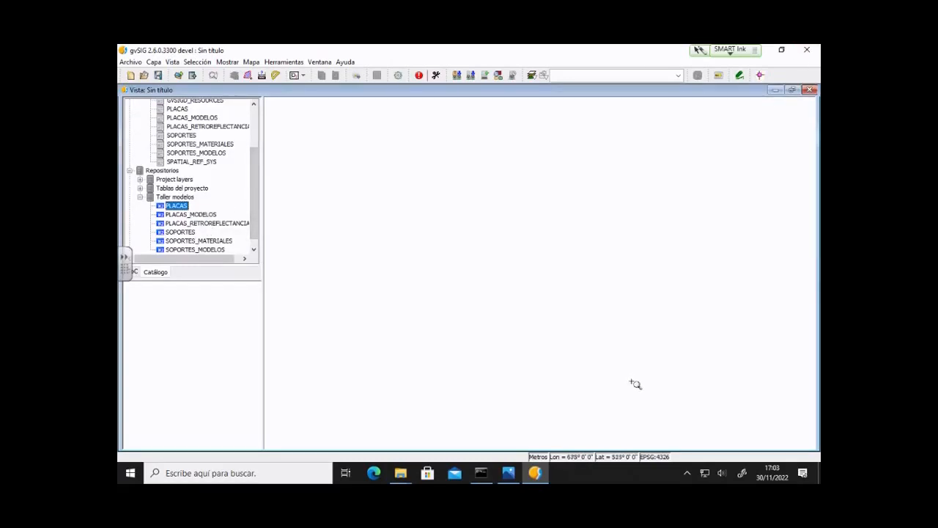
click(512, 477)
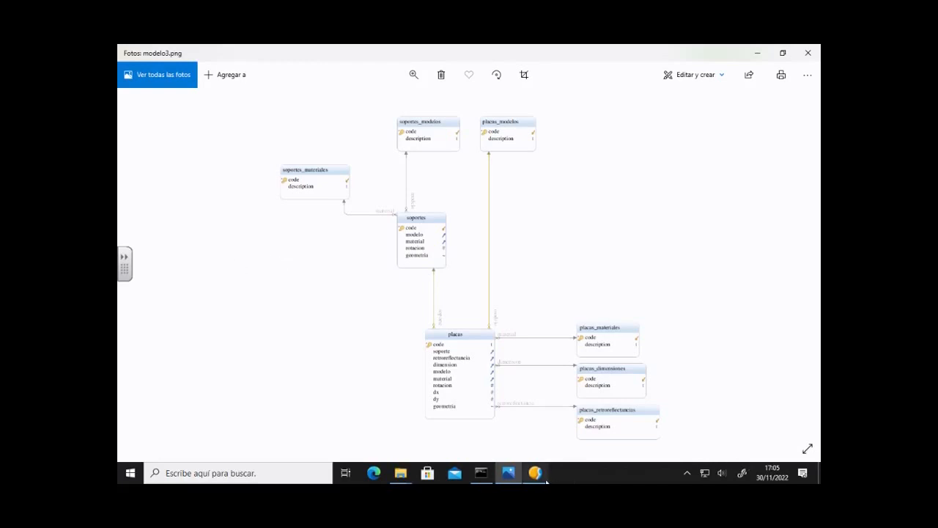
click(535, 473)
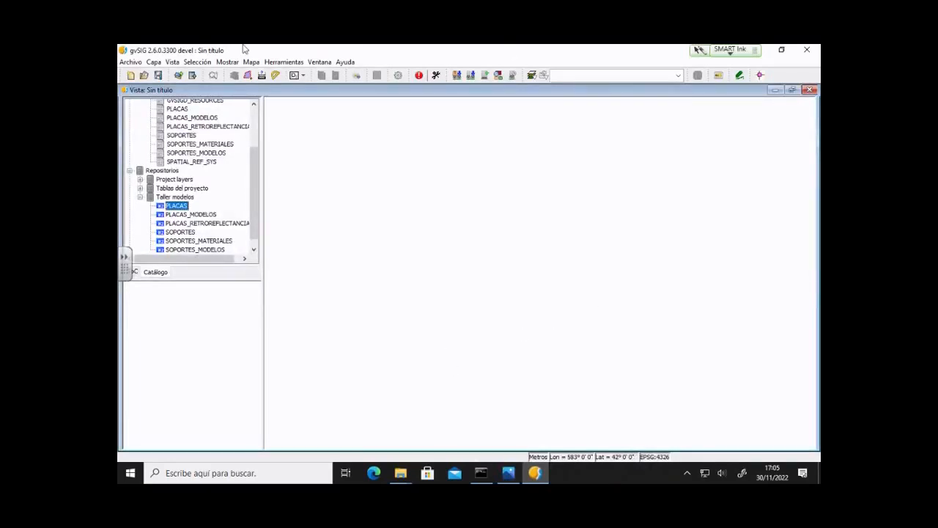
Bring the PLACAS table and its earlier form forward from behind the view, and make the table the active window.
click(321, 63)
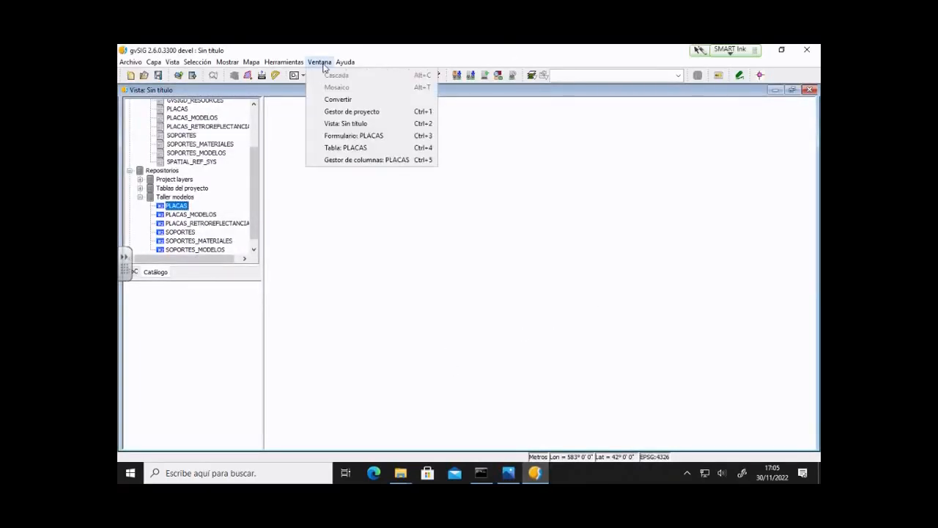
click(389, 149)
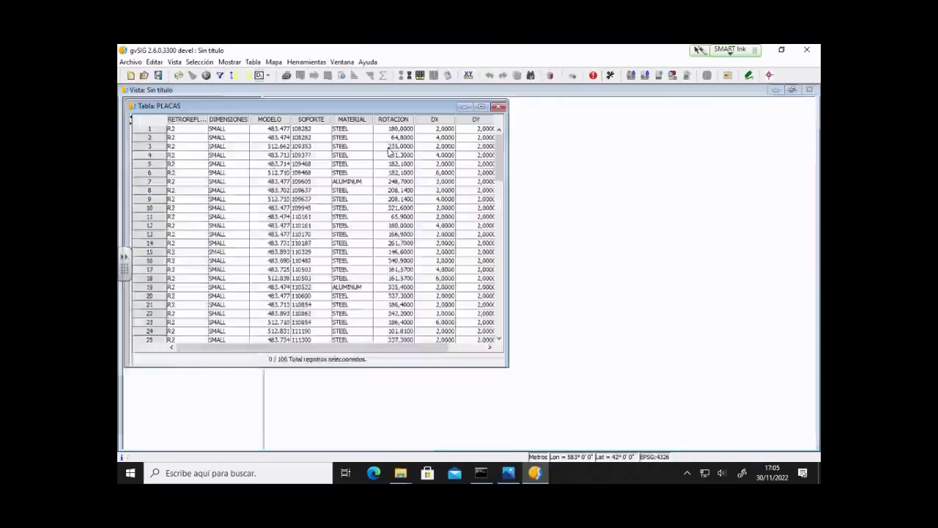
click(342, 63)
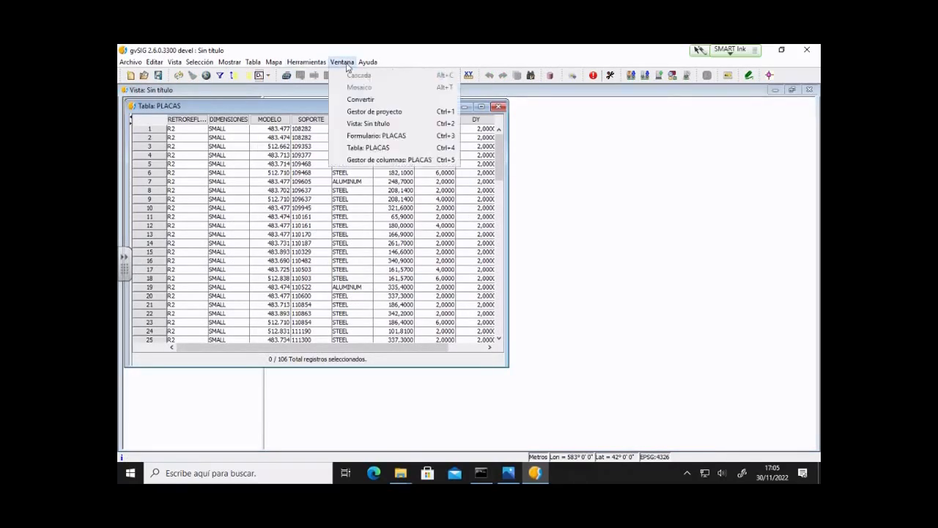
click(375, 132)
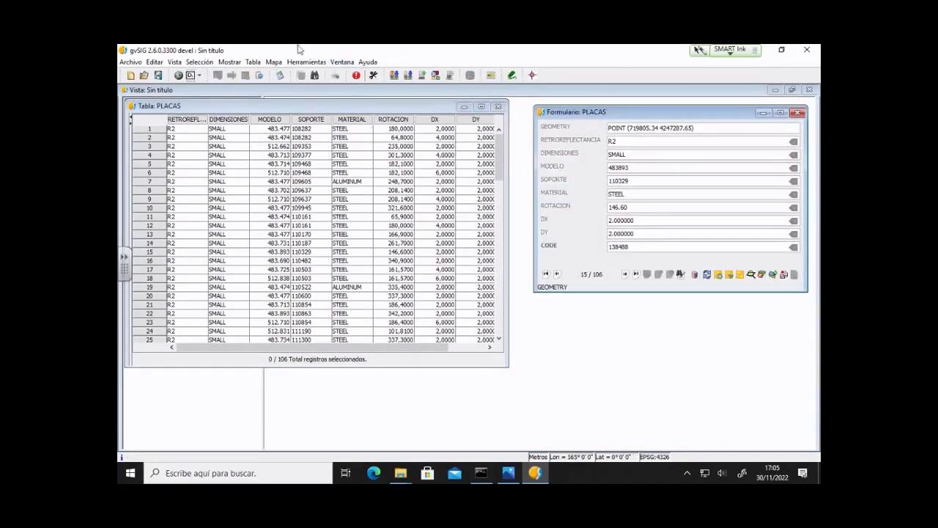
click(343, 62)
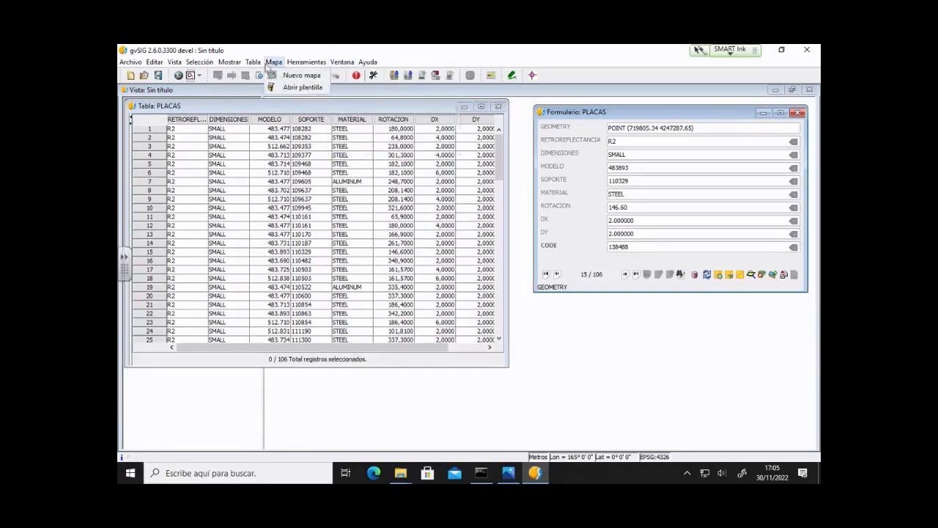
mouse_move(258, 66)
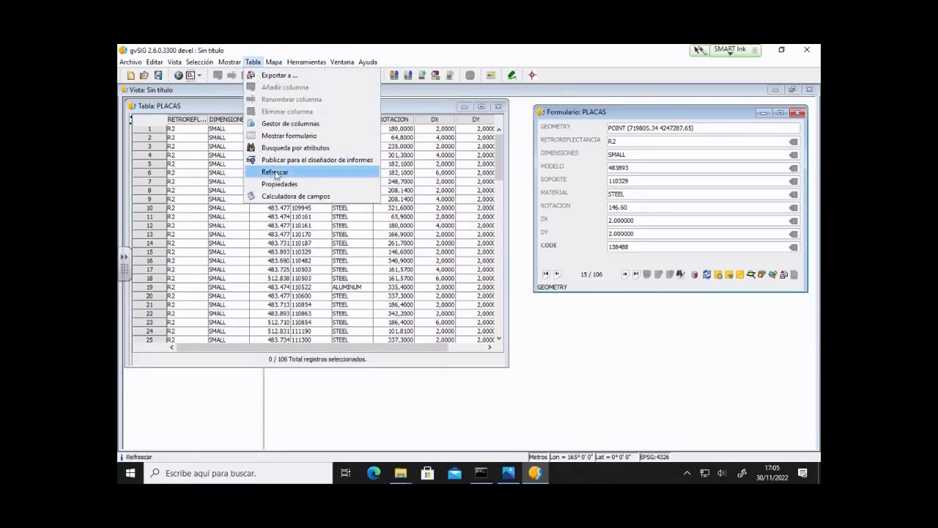
click(217, 118)
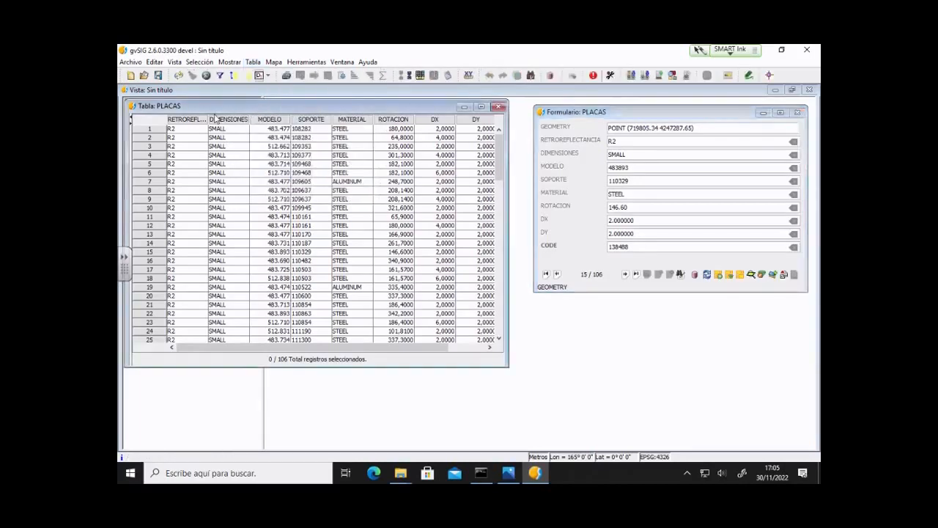
Open the PLACAS table as a form again to recheck its SOPORTE field, and close that form.
click(252, 61)
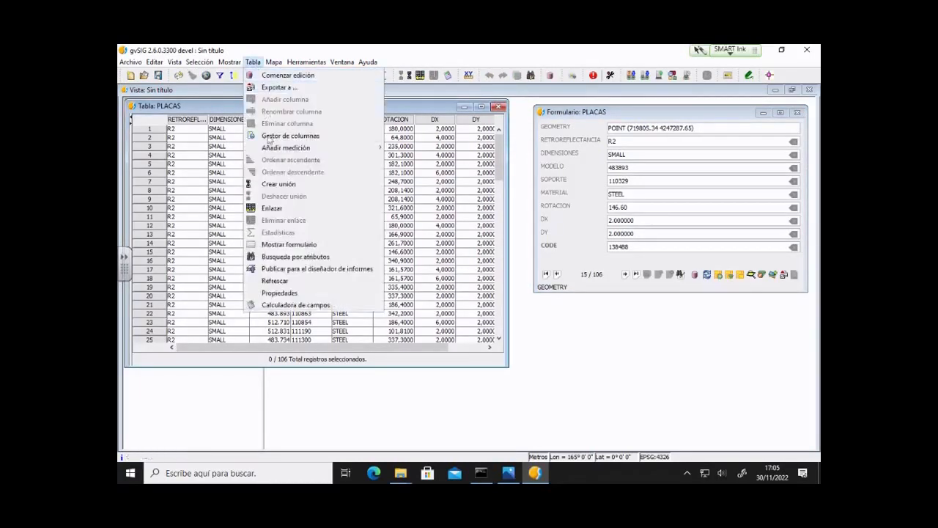
click(349, 245)
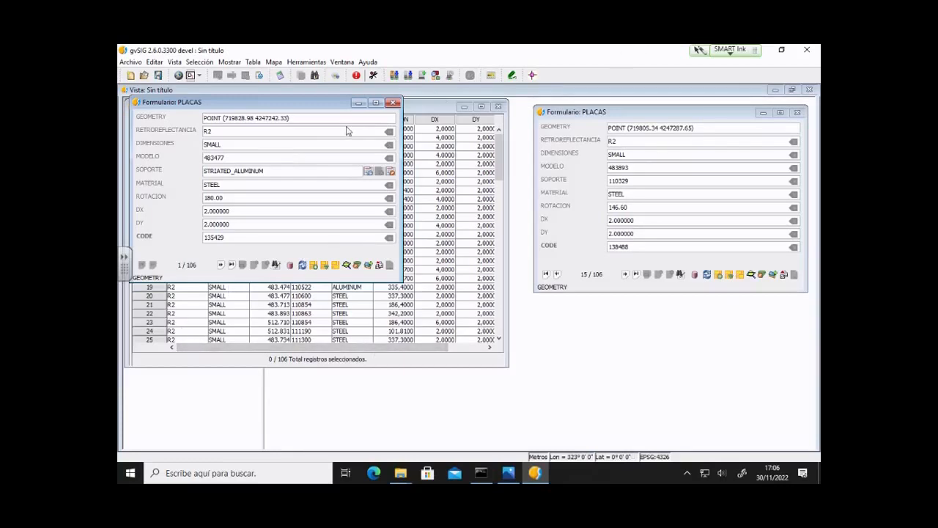
click(393, 103)
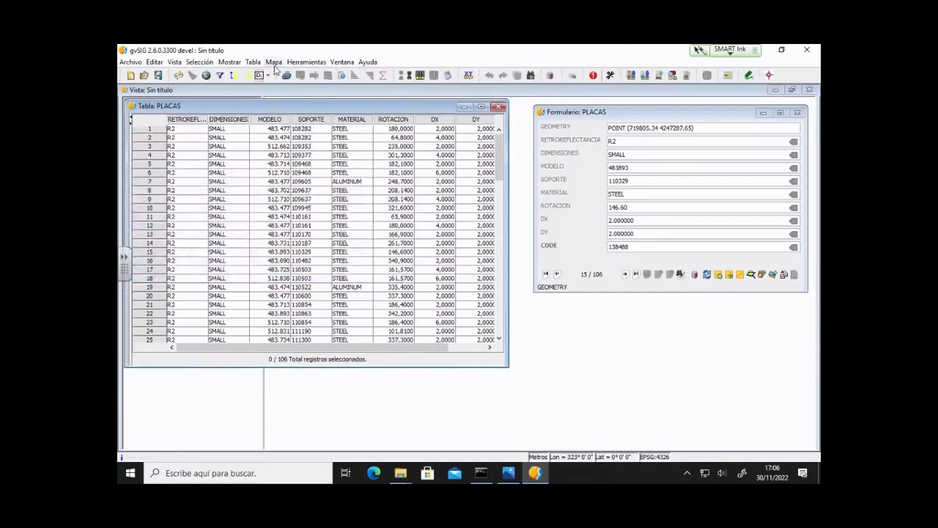
Open the column manager from the PLACAS table, maximize it, and enlarge the list to show the columns through SOPORTE.
click(253, 63)
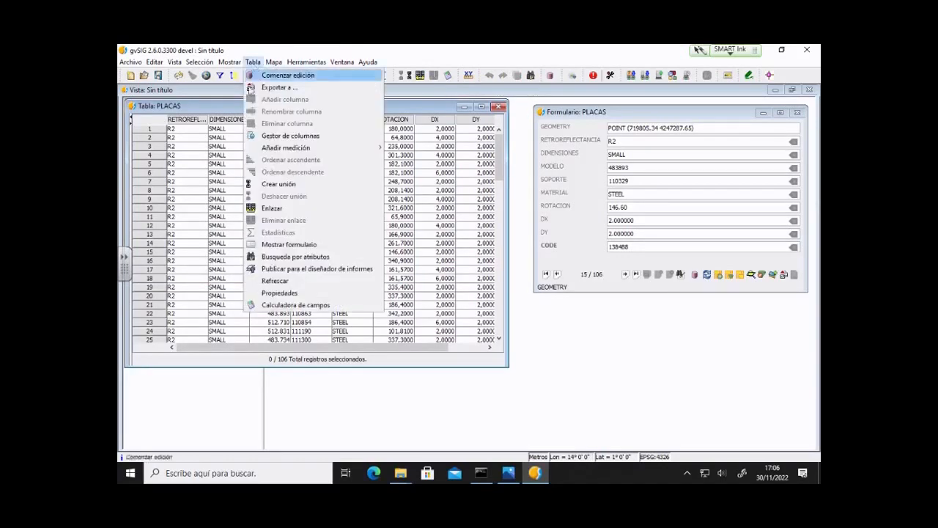
click(324, 136)
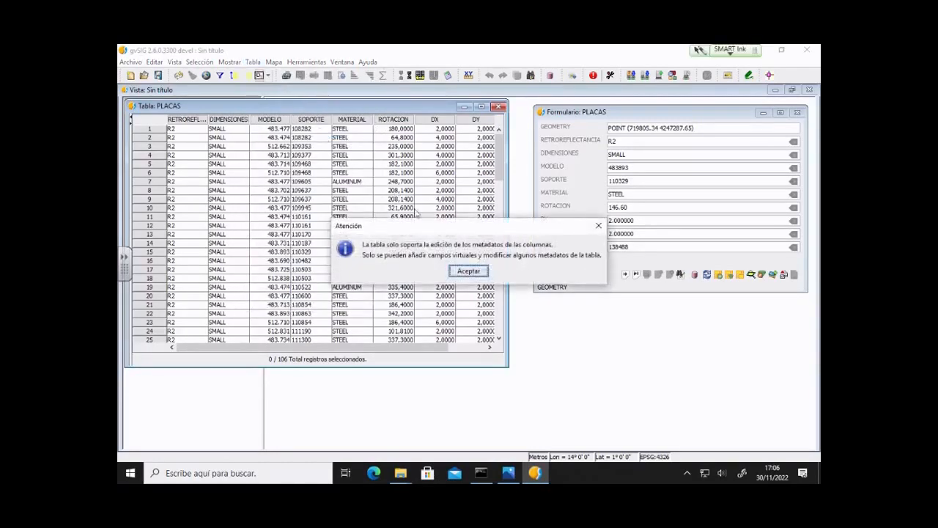
click(467, 269)
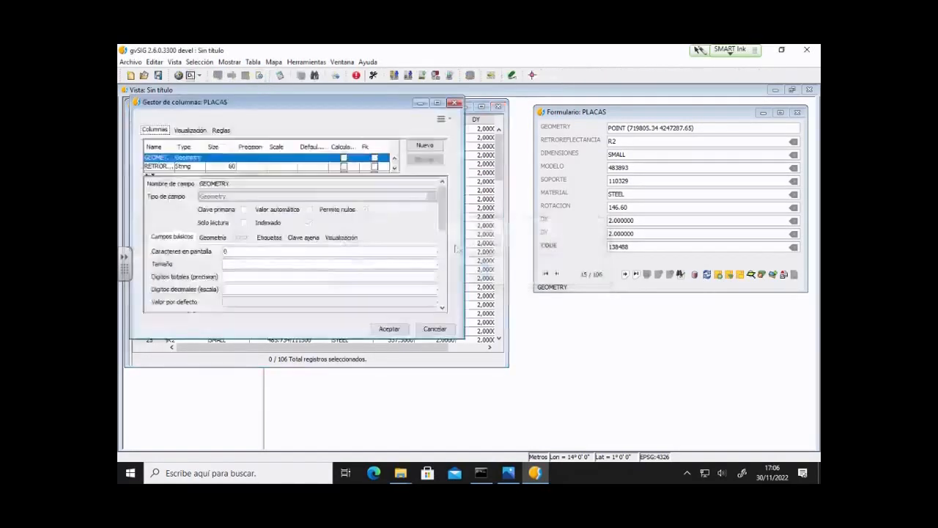
click(438, 102)
drag(362, 158, 364, 183)
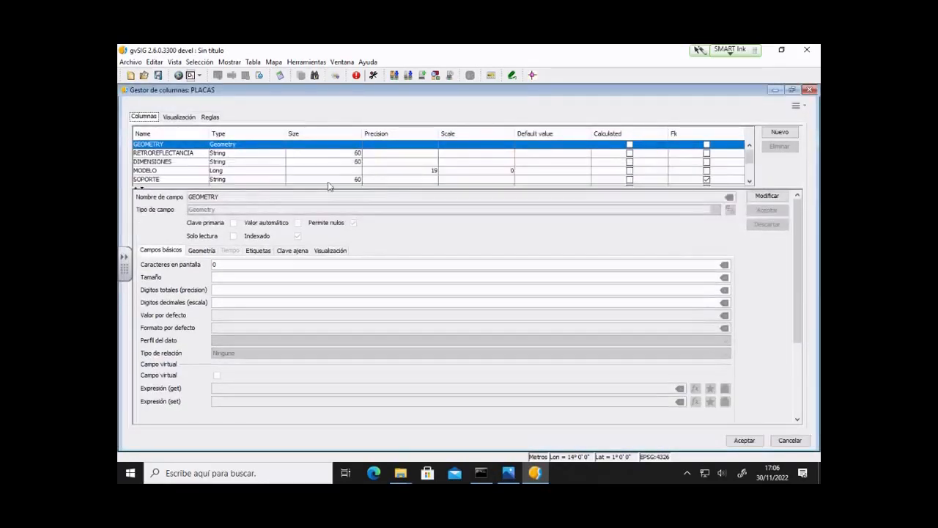
click(178, 155)
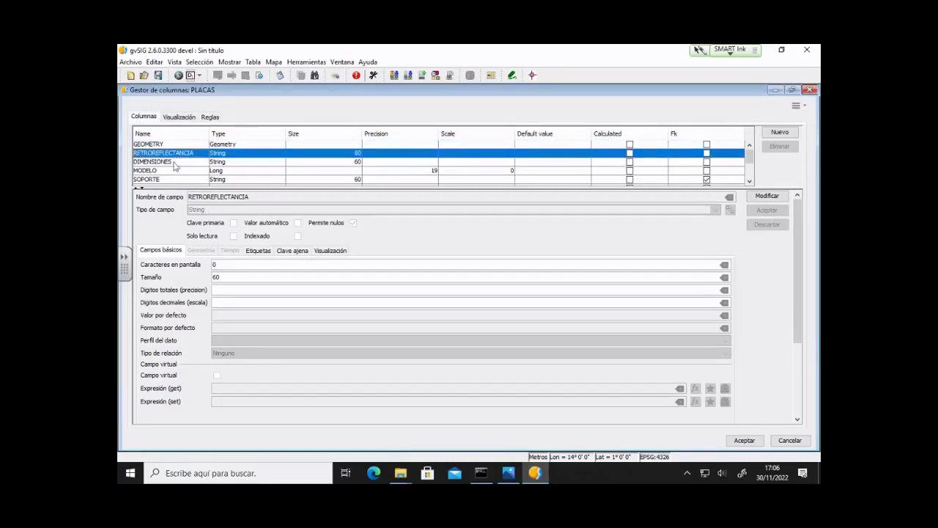
click(178, 161)
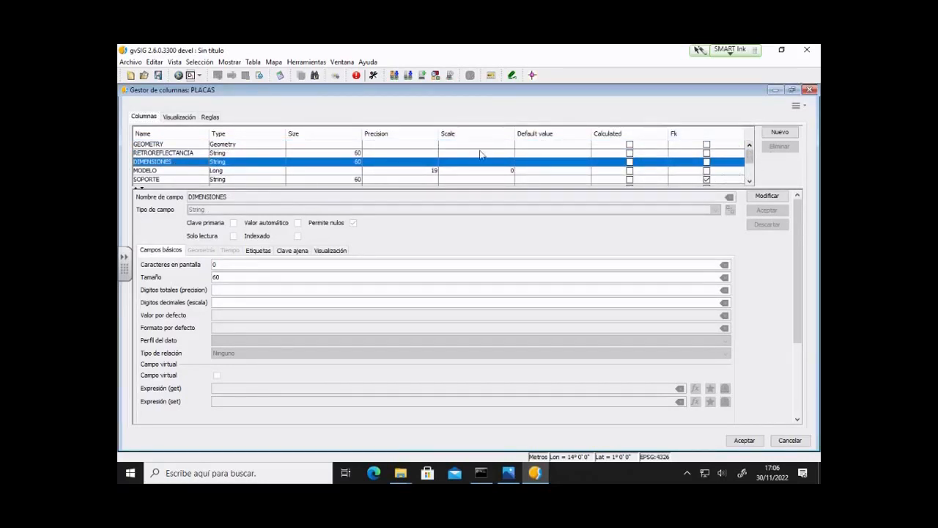
click(767, 195)
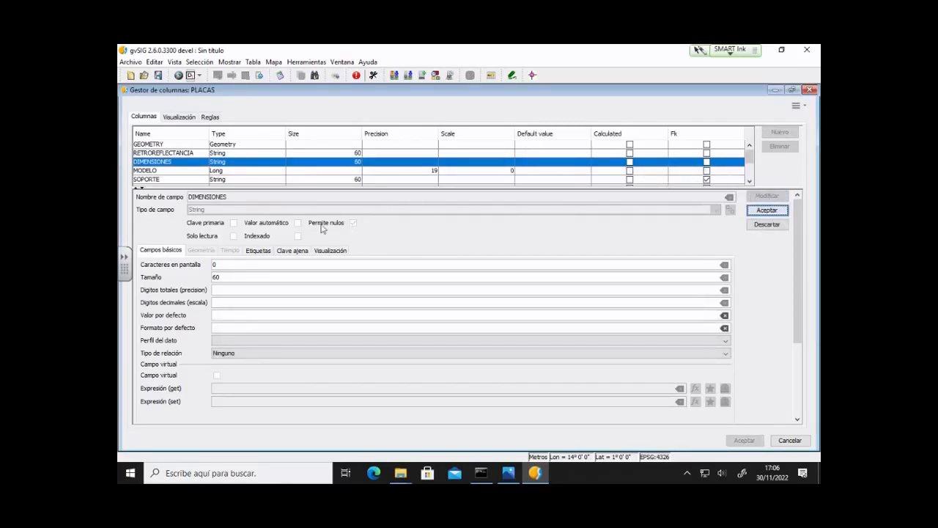
click(296, 250)
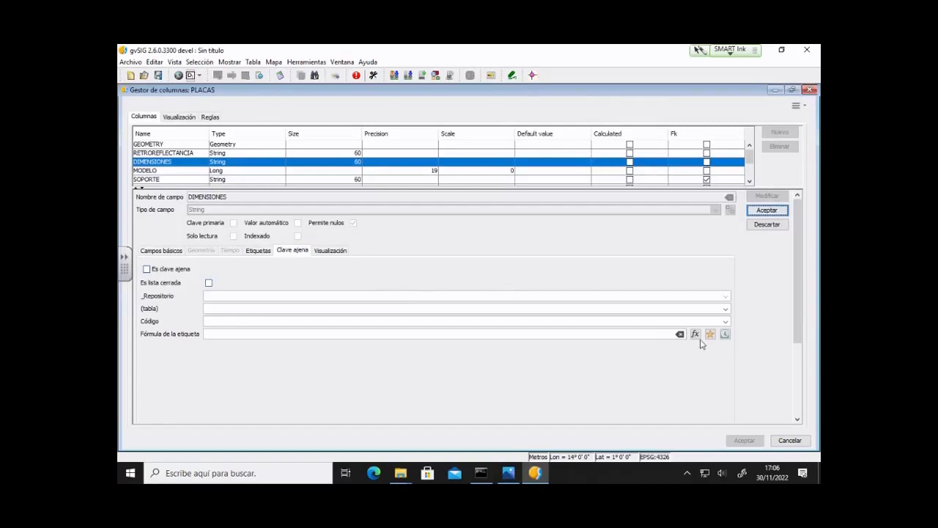
click(724, 309)
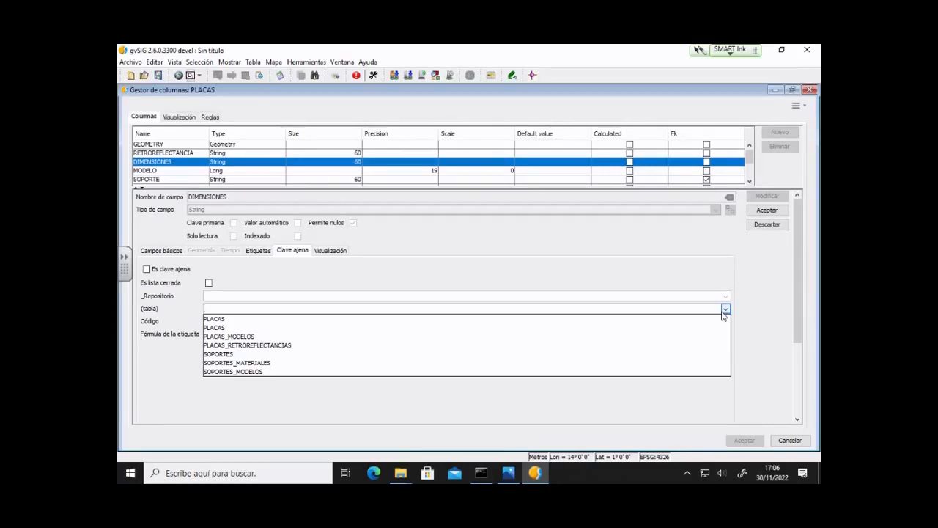
key(Escape)
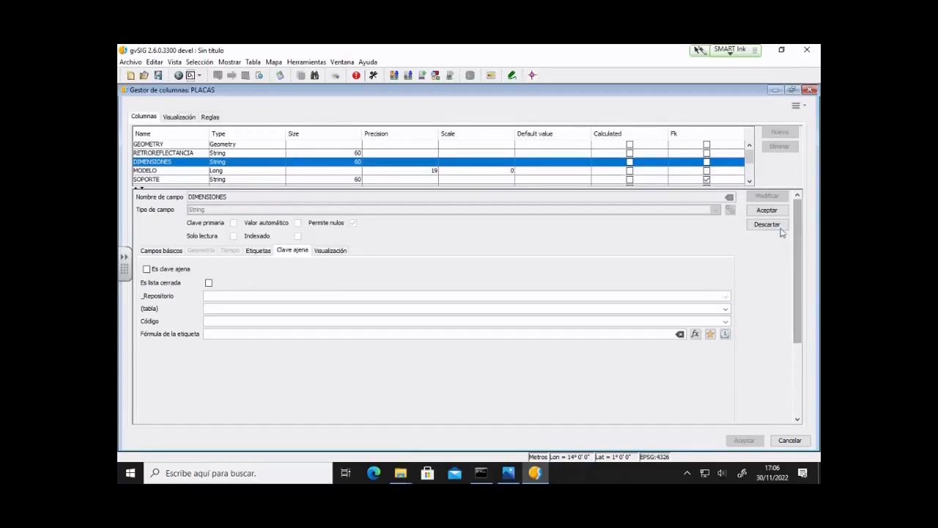
click(767, 225)
Make the RETROREFLECTANCIA column a foreign key to the PLACAS_RETROREFLECTANCIAS table, using CODE as its code field.
click(185, 153)
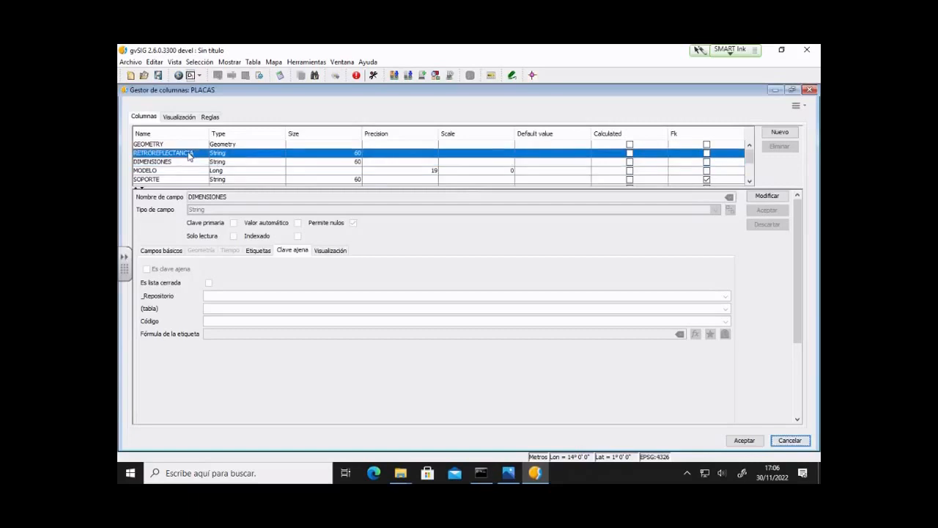
click(767, 196)
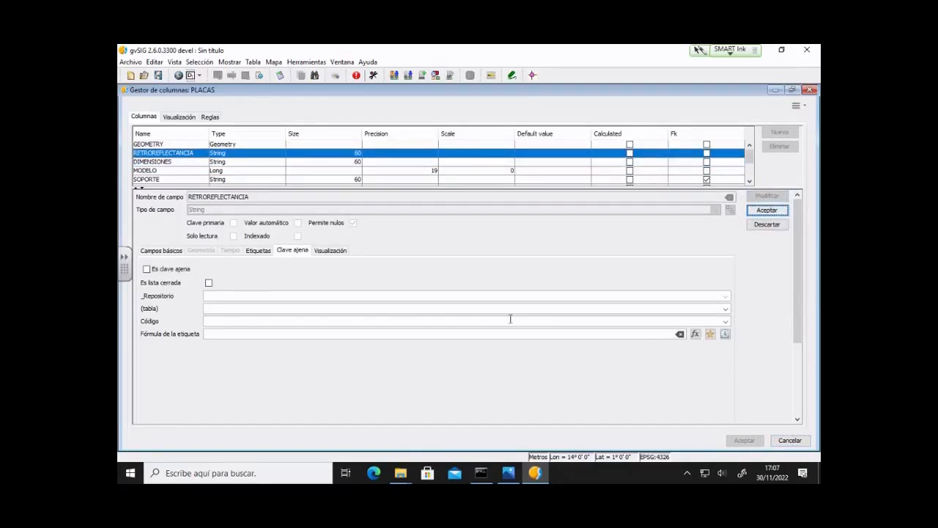
click(183, 271)
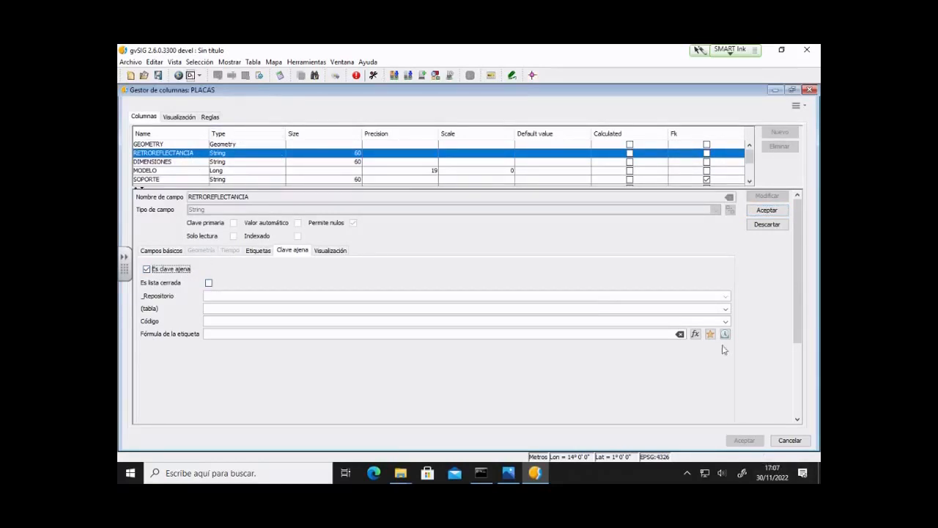
click(725, 309)
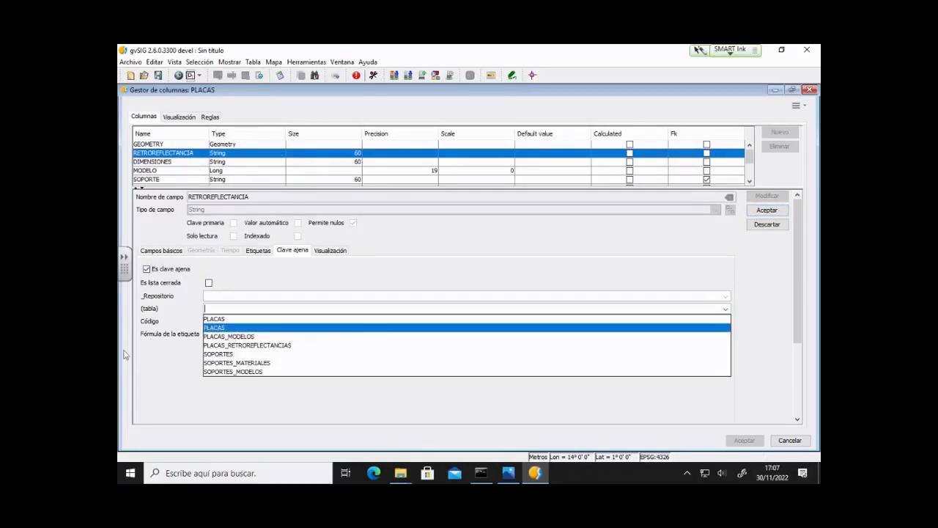
click(258, 354)
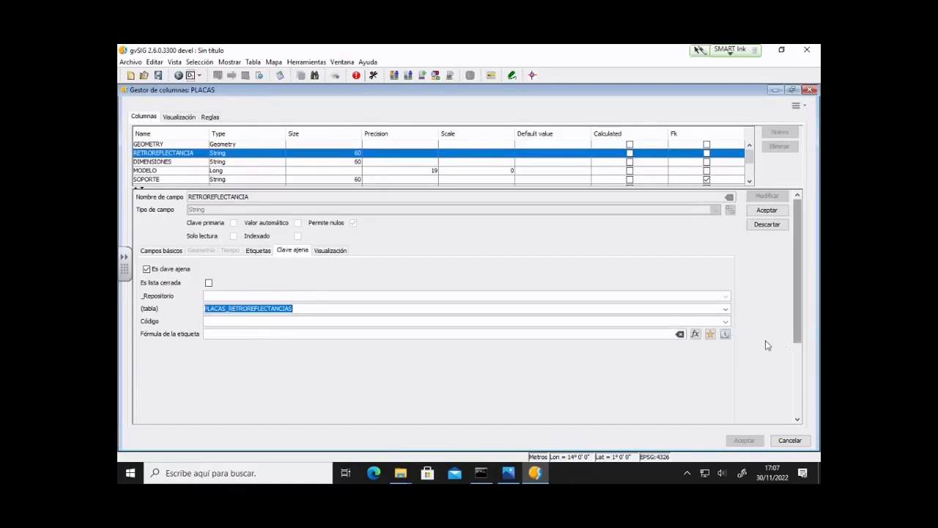
click(725, 321)
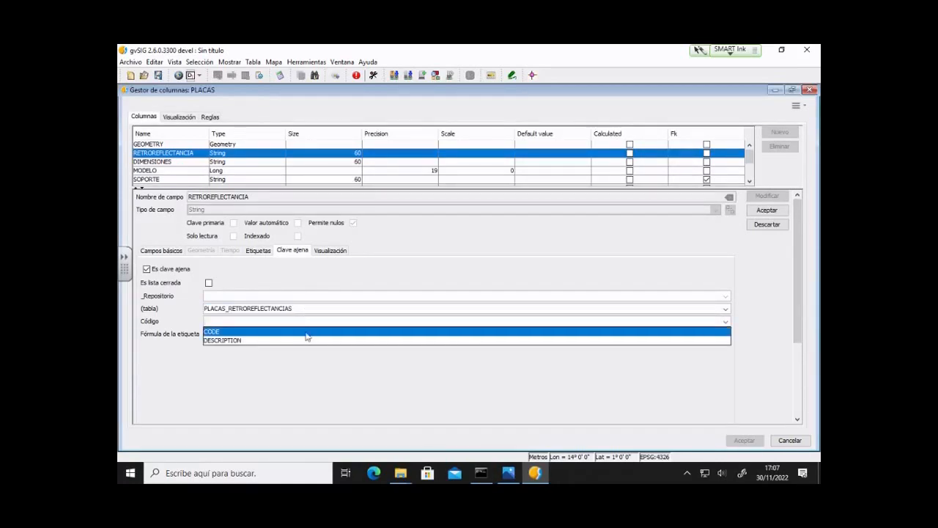
click(308, 332)
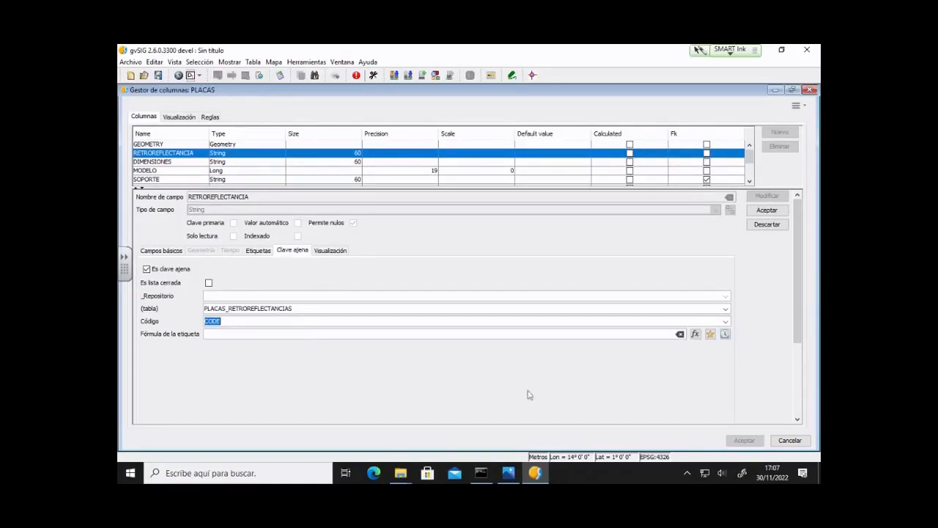
Set RETROREFLECTANCIA's foreign key label formula to PLACAS_RETROREFLECTANCIAS.DESCRIPTION and mark it as a closed list.
click(695, 334)
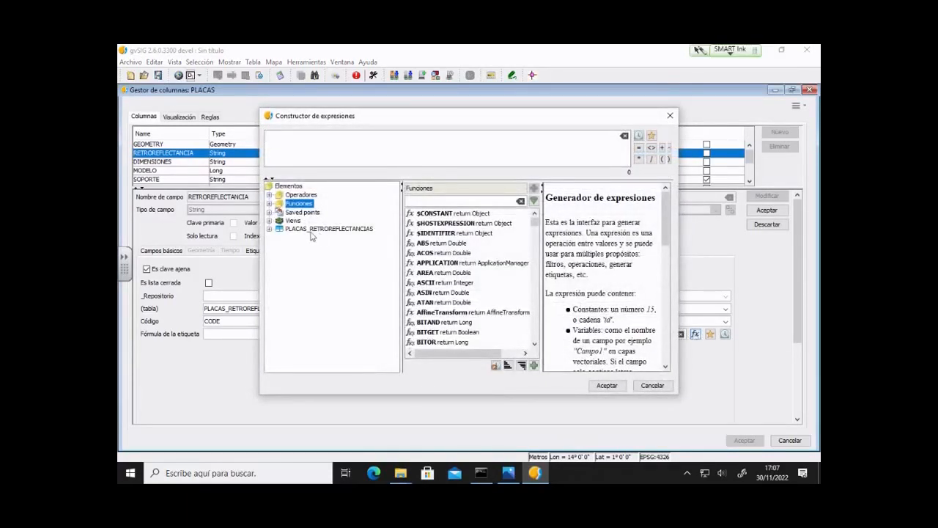
click(269, 228)
double_click(315, 247)
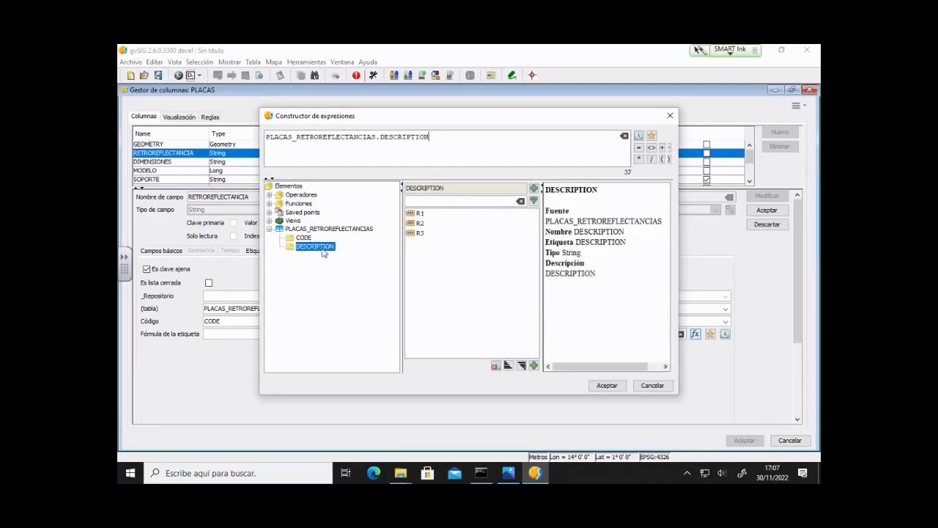
click(608, 386)
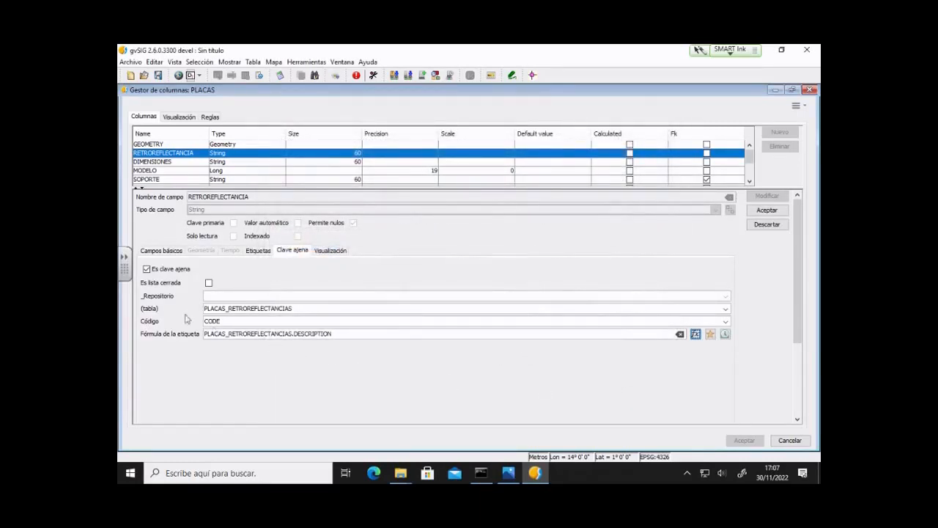
click(208, 283)
Set RETROREFLECTANCIA's relation type to Colaboración (1:1), then accept the field changes and the PLACAS column manager.
click(174, 249)
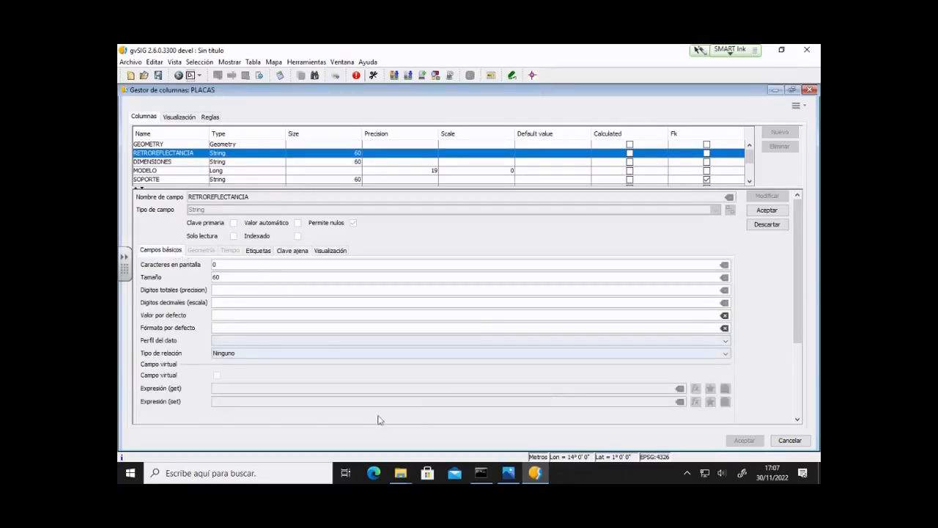
click(299, 355)
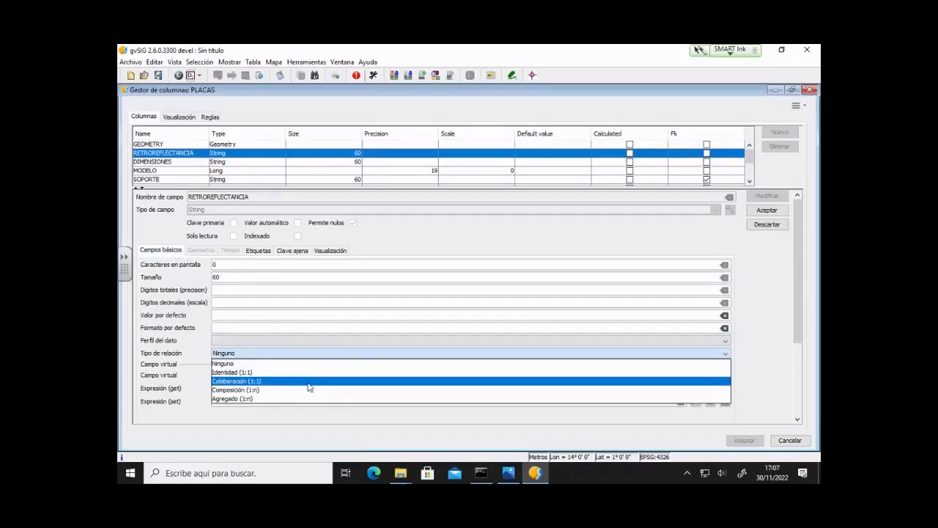
click(308, 381)
click(759, 212)
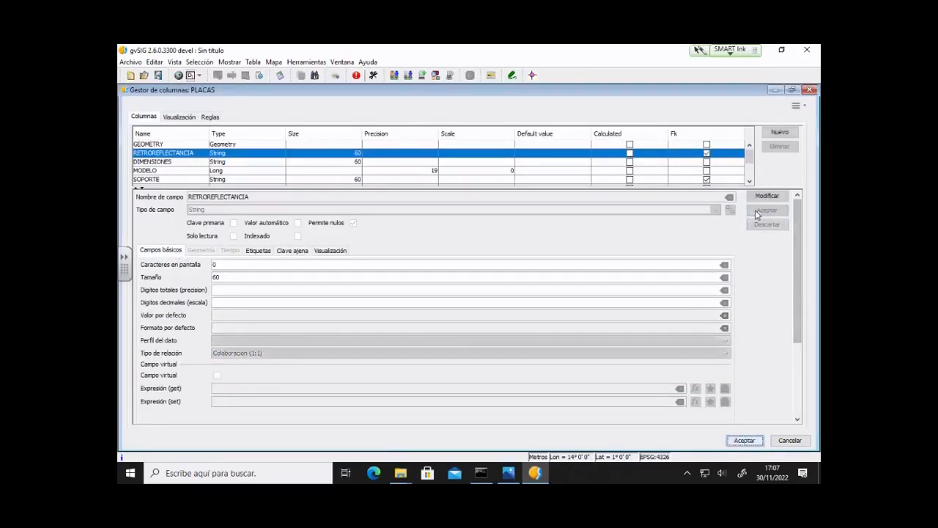
click(752, 442)
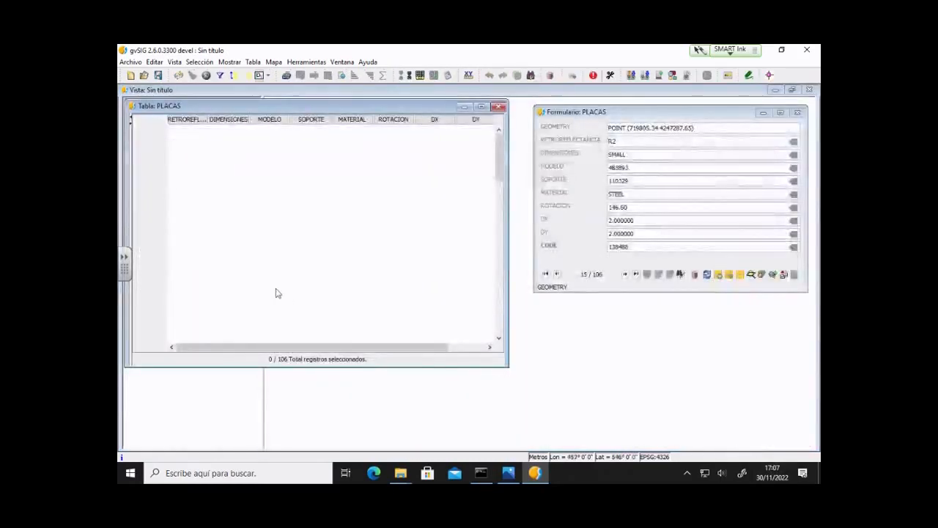
Show the PLACAS table as a form, examine the choices offered for the RETROREFLECTANCIA field, and close that form.
click(253, 62)
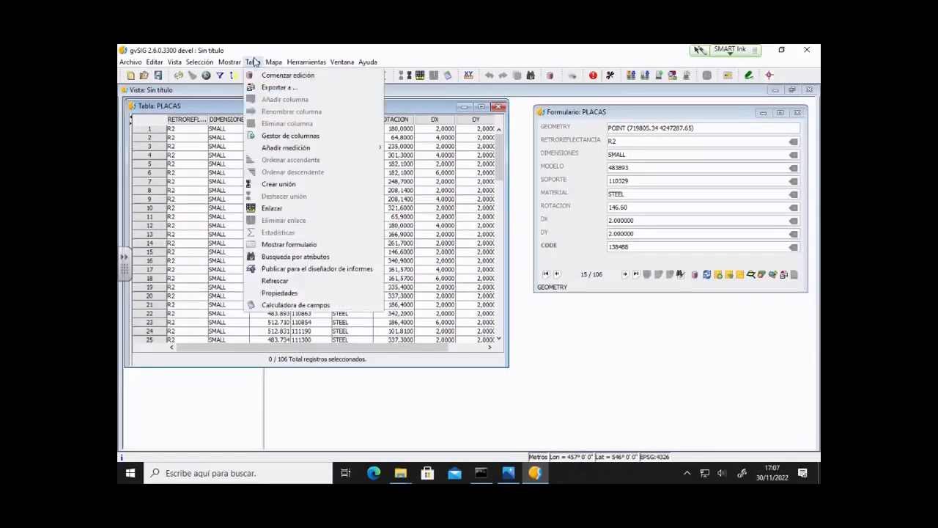
click(336, 247)
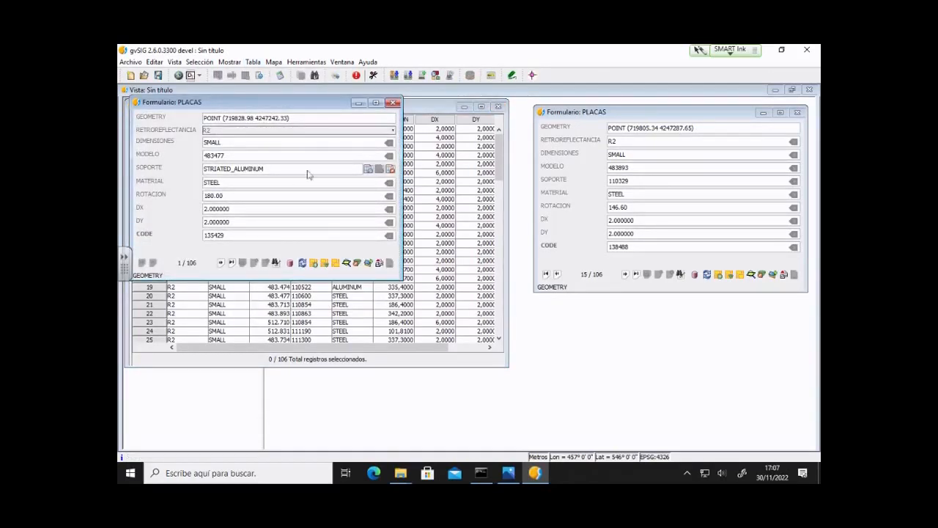
click(351, 133)
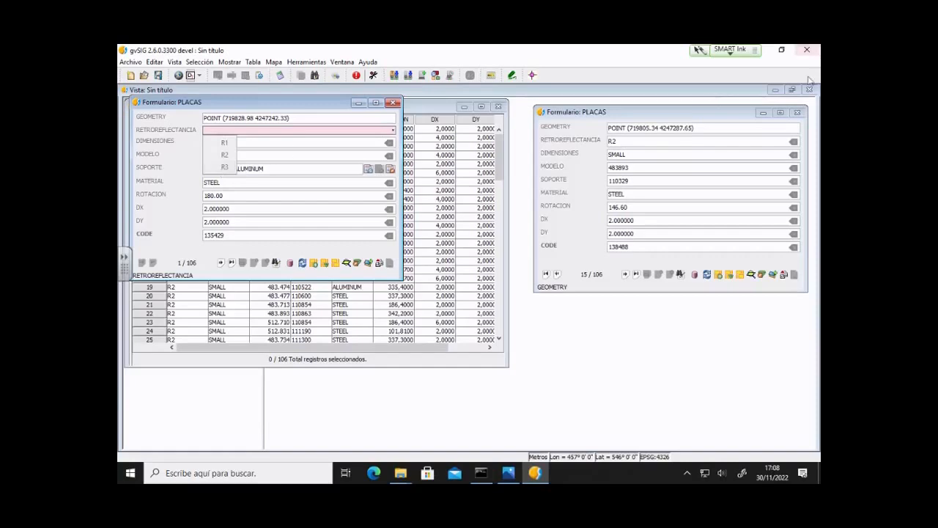
click(397, 103)
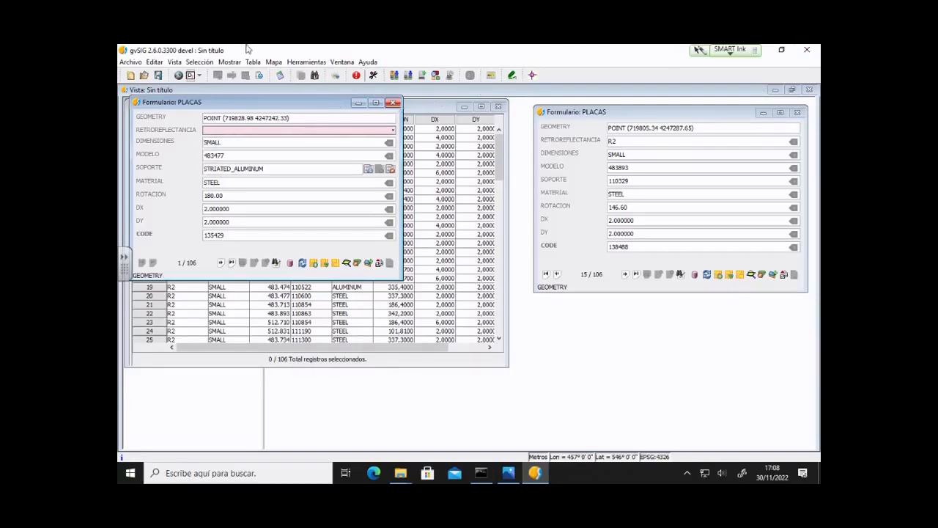
click(394, 103)
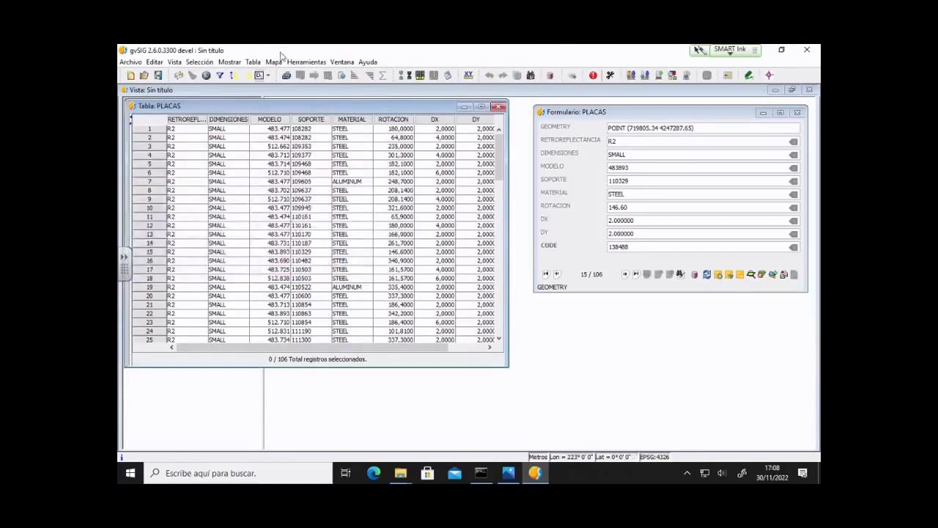
click(273, 63)
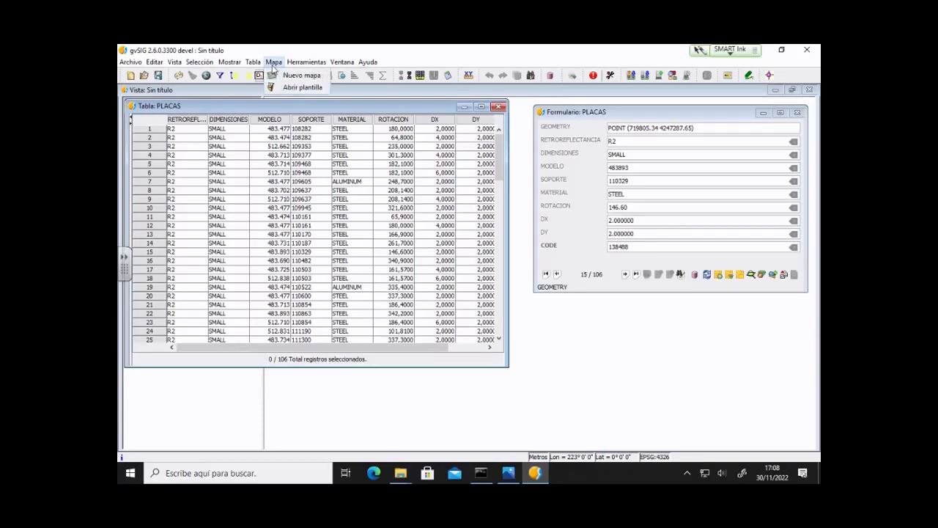
Open the PLACAS table's column manager in full size and display the foreign key settings of the RETROREFLECTANCIA column.
click(250, 101)
click(252, 62)
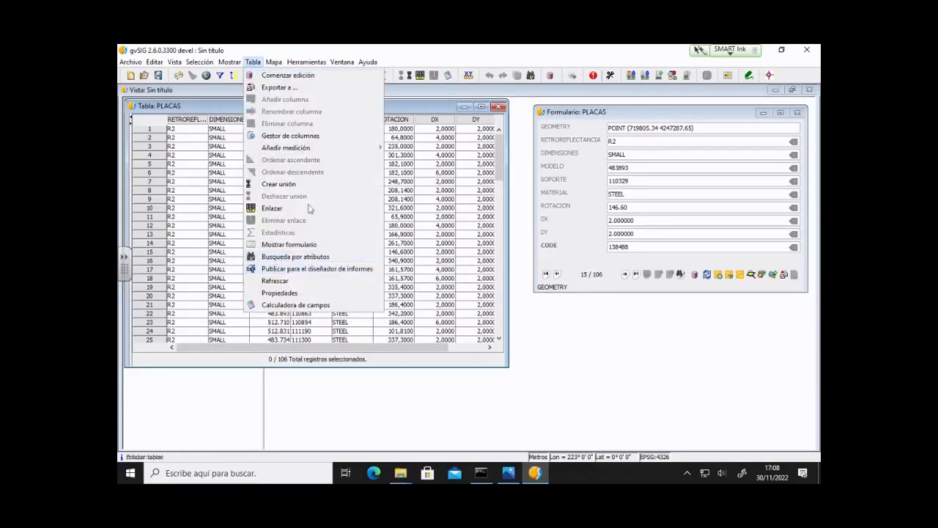
click(291, 135)
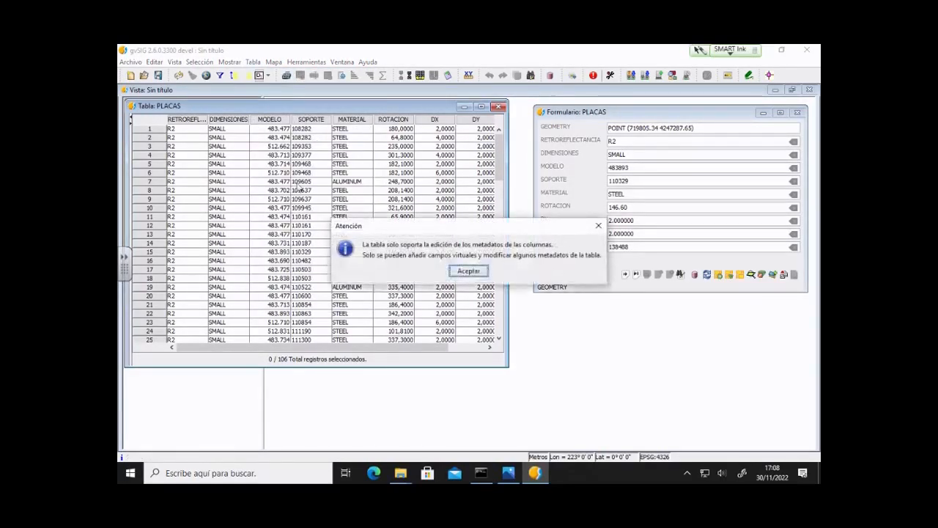
click(468, 270)
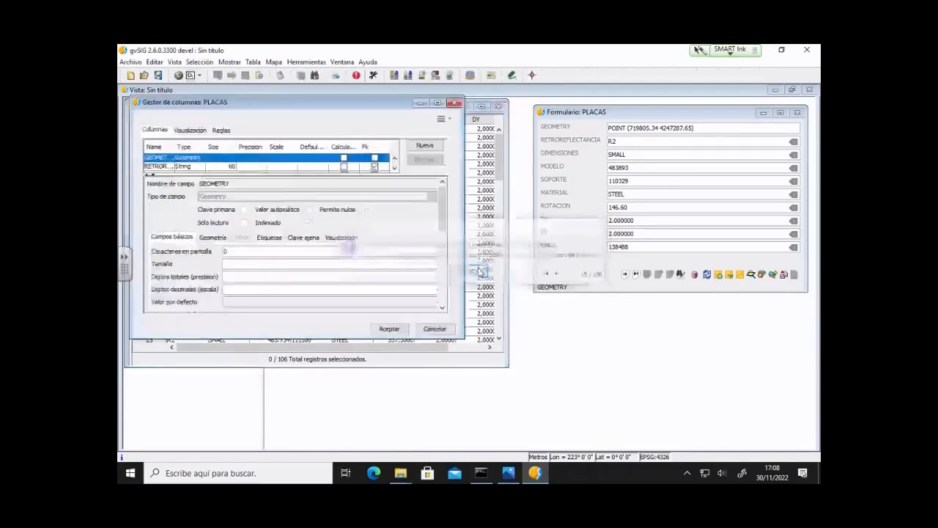
double_click(245, 103)
click(178, 153)
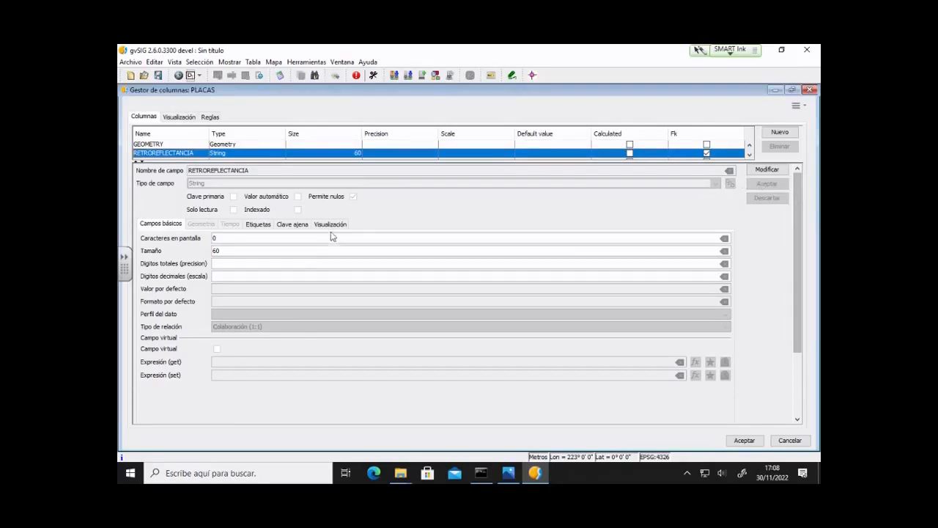
click(285, 225)
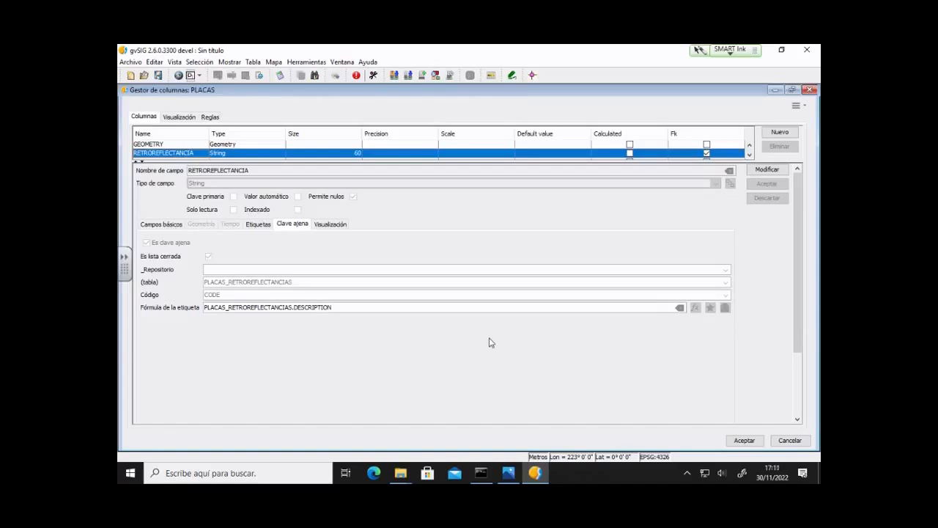
Set the RETROREFLECTANCIA column's display label to "Retroreflectancia" and accept the field change.
click(340, 228)
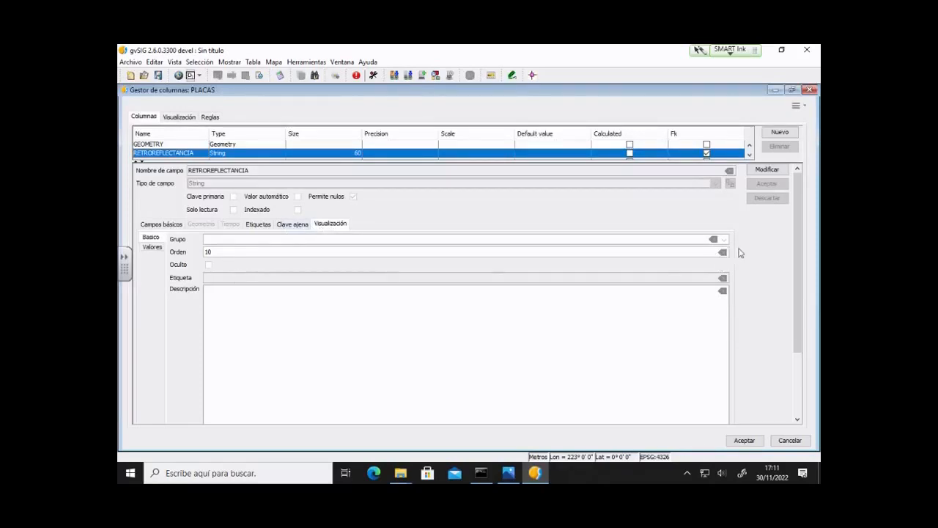
click(767, 169)
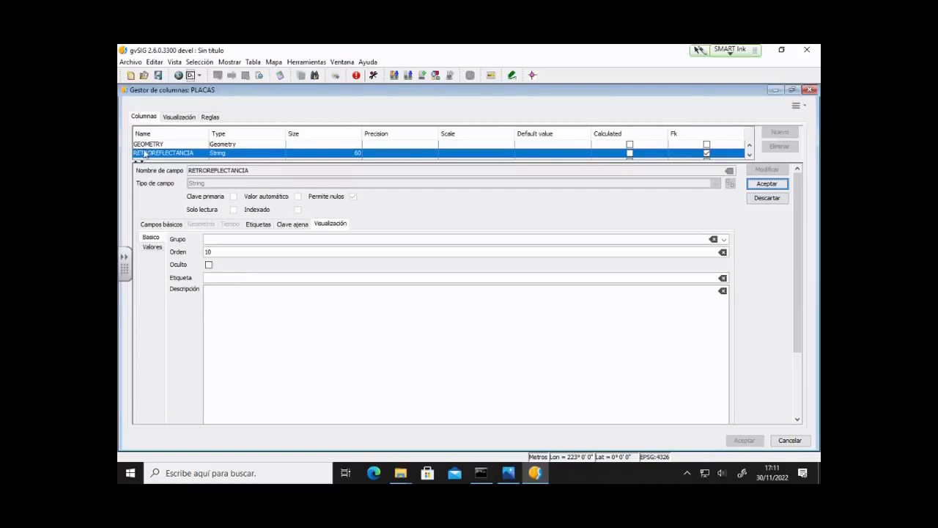
click(218, 278)
text(Re)
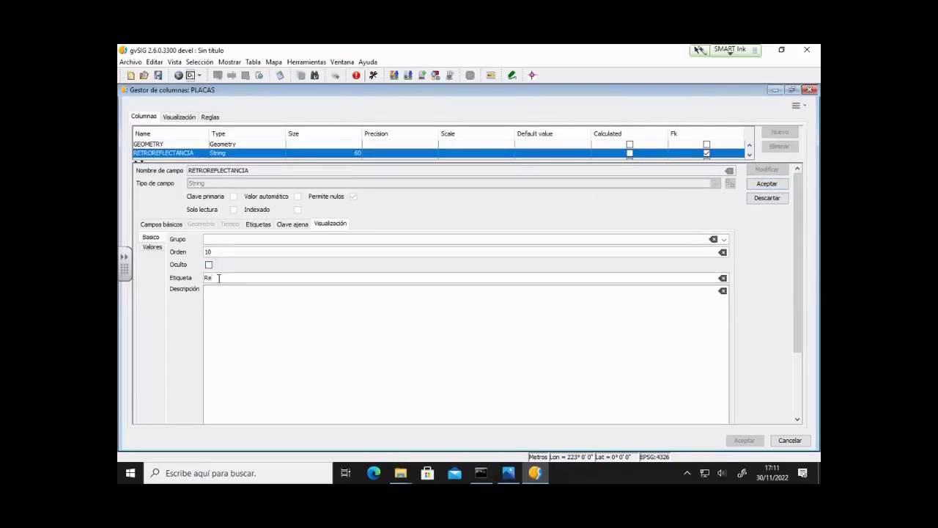
text(troreflectancia)
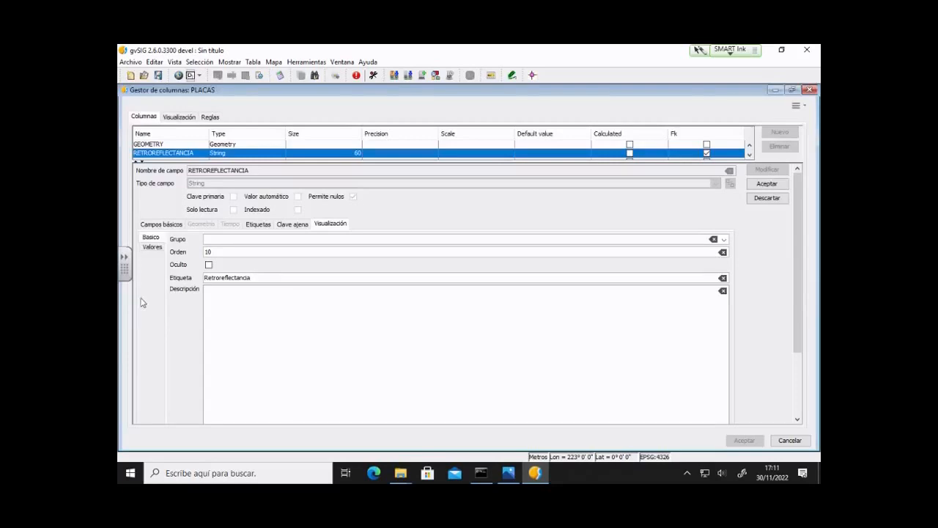
scroll(262, 157, down, 2)
scroll(262, 157, down, 2)
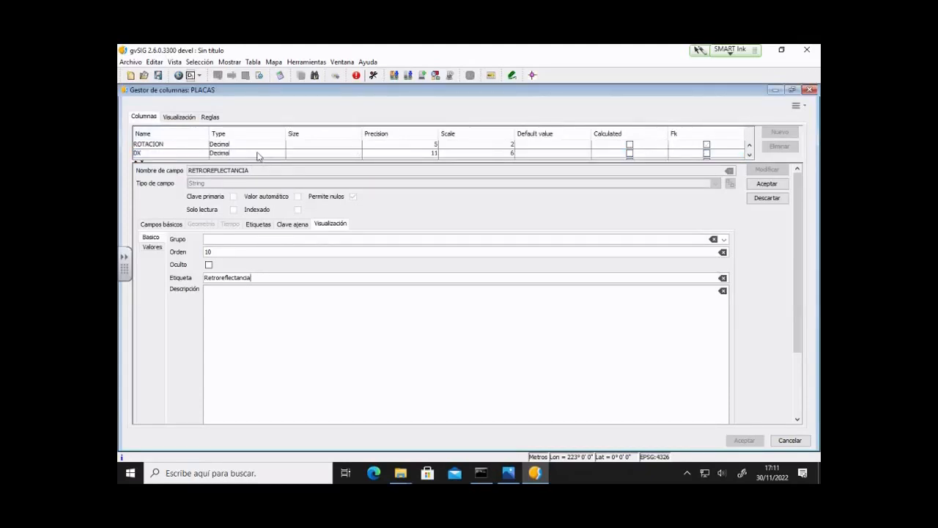
click(171, 156)
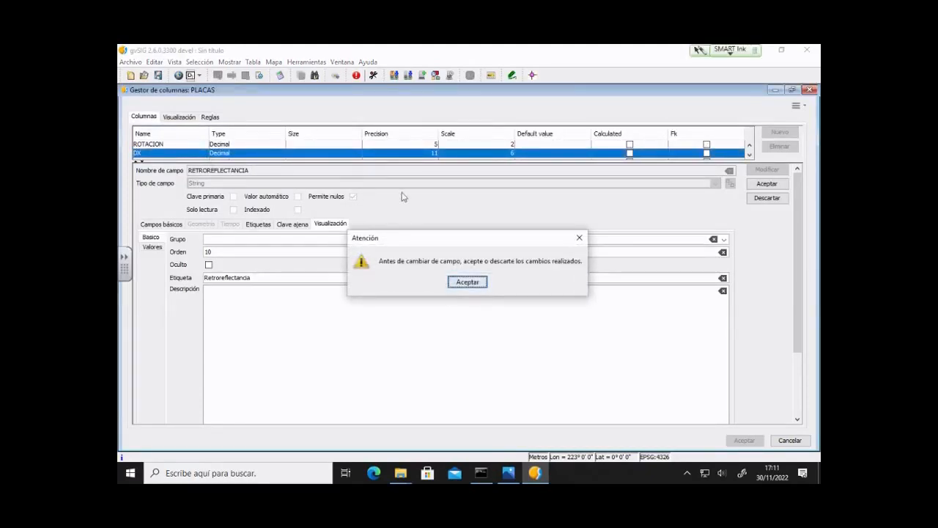
click(469, 285)
click(767, 198)
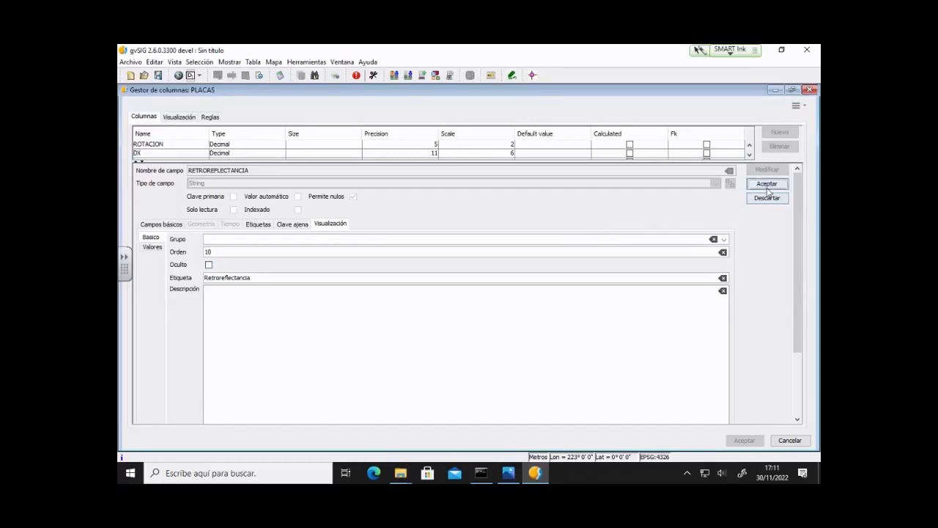
Give the DX column the display label "Desplazamiento en X" and save the column changes to the PLACAS table.
scroll(216, 144, down, 5)
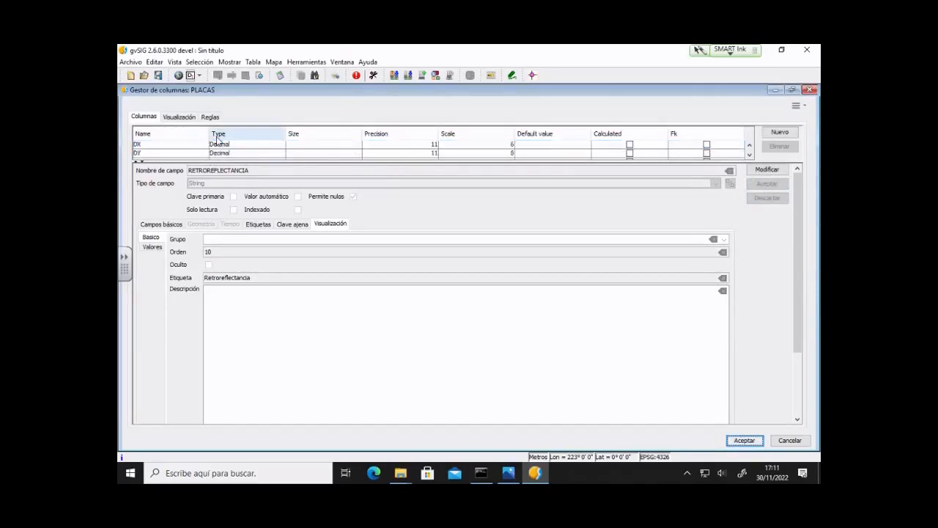
click(216, 143)
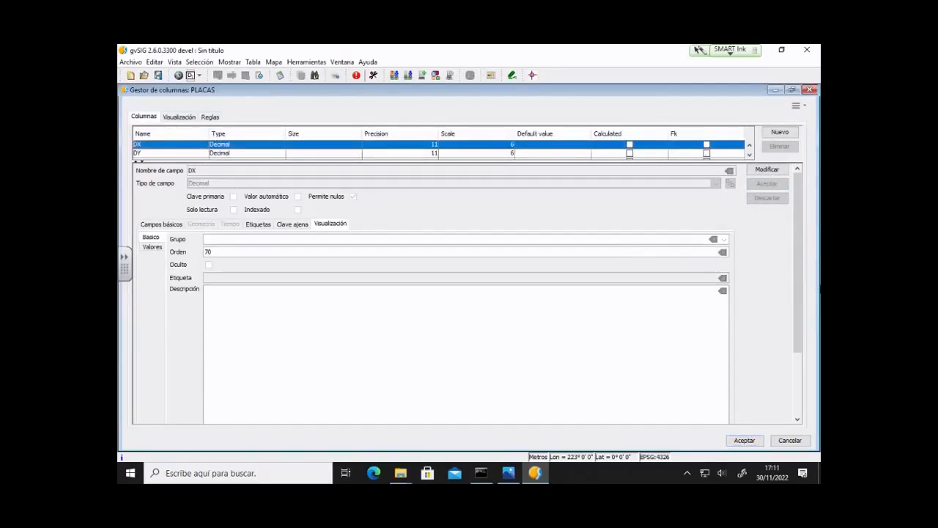
click(767, 170)
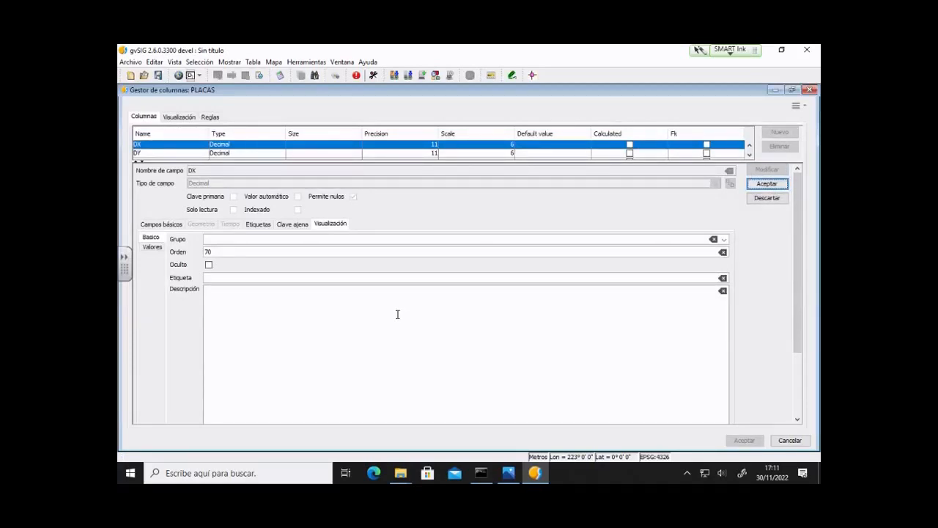
click(325, 276)
text(Desplazamiento en X)
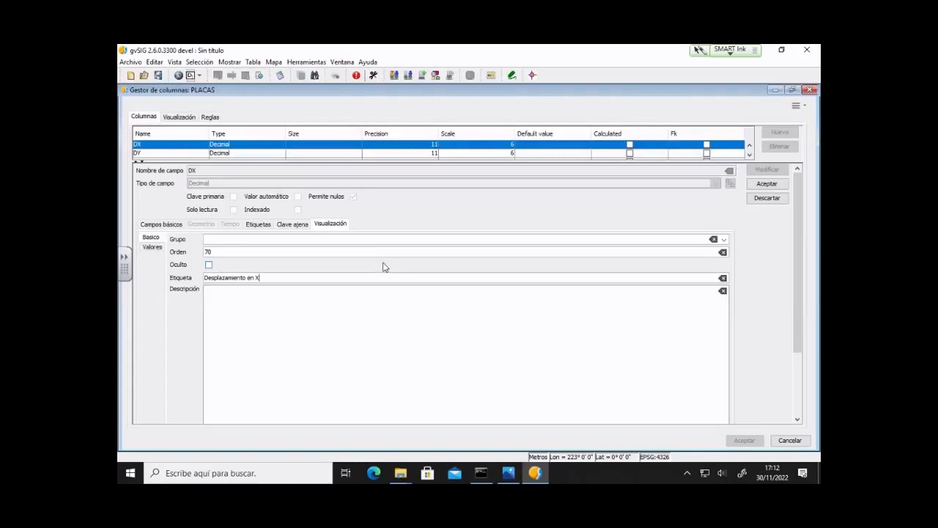
click(772, 190)
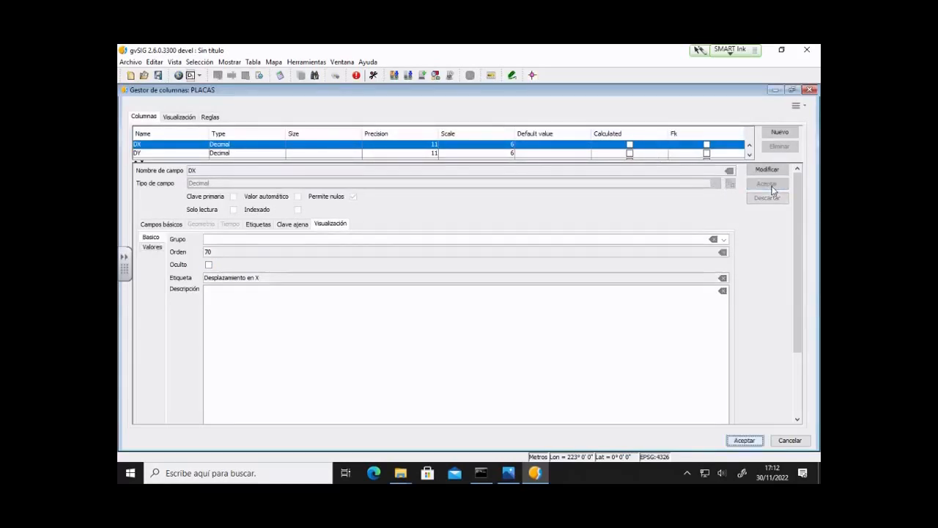
click(744, 441)
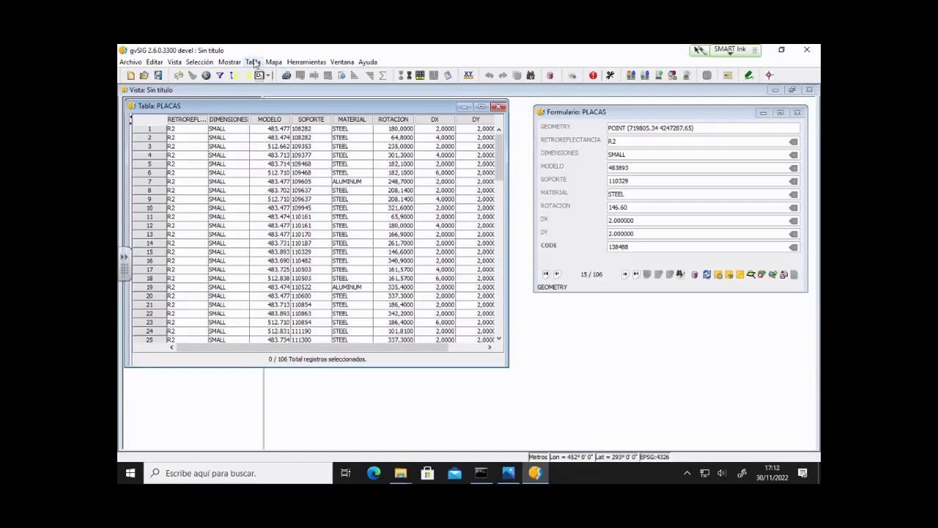
Show the PLACAS table's record form, place it over the table, and examine its field labels and controls.
click(253, 62)
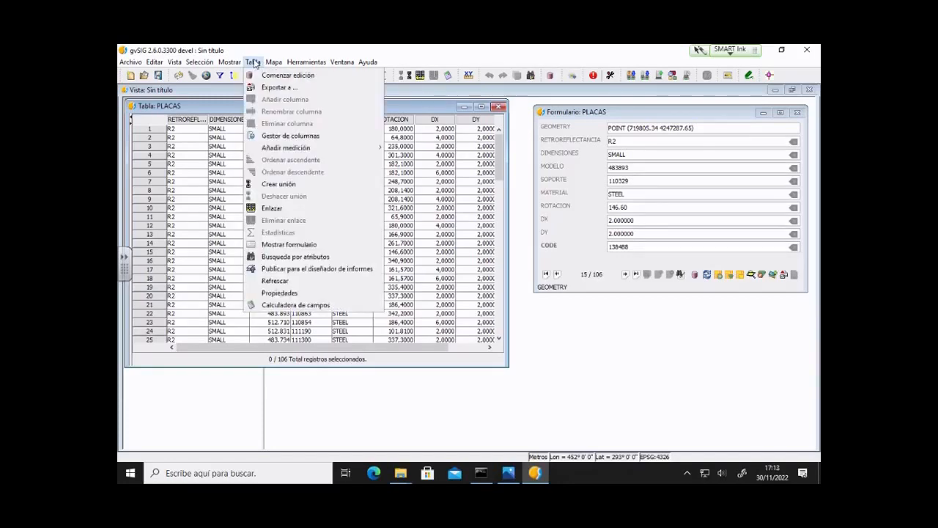
click(341, 244)
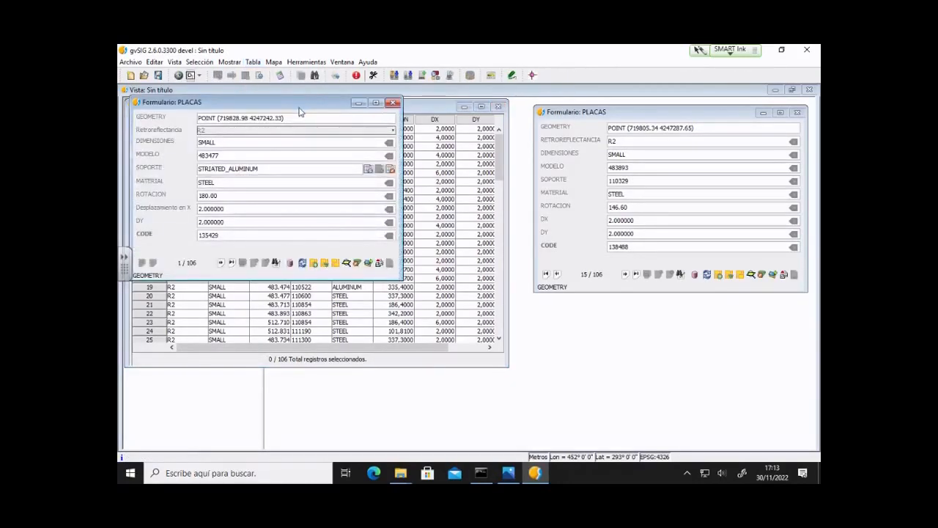
drag(299, 112, 359, 133)
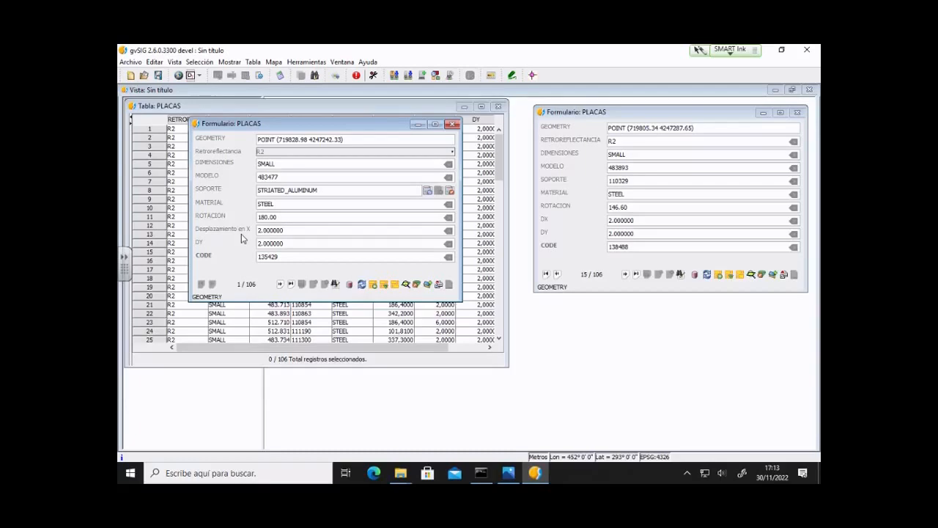
click(271, 179)
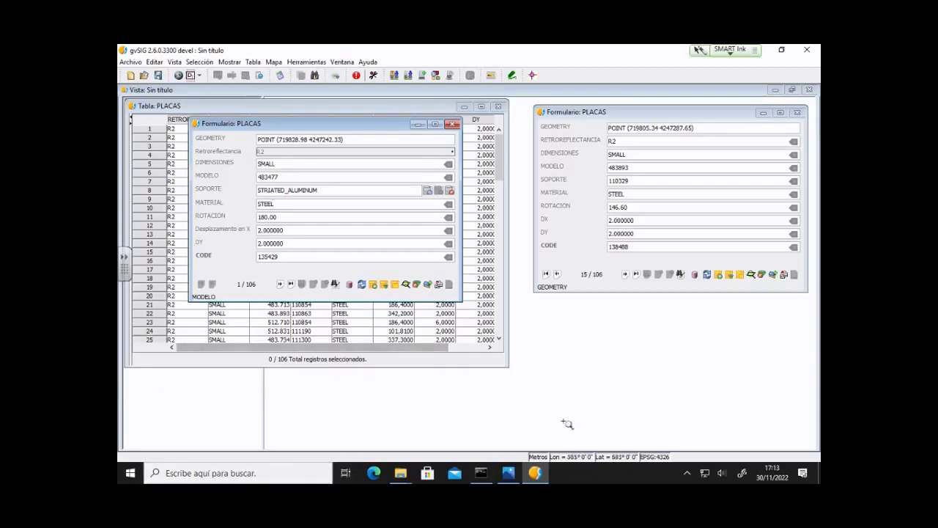
Switch to Photos to examine the modelo3.png table diagram, return to gvSIG and move the new PLACAS form off the table.
click(510, 473)
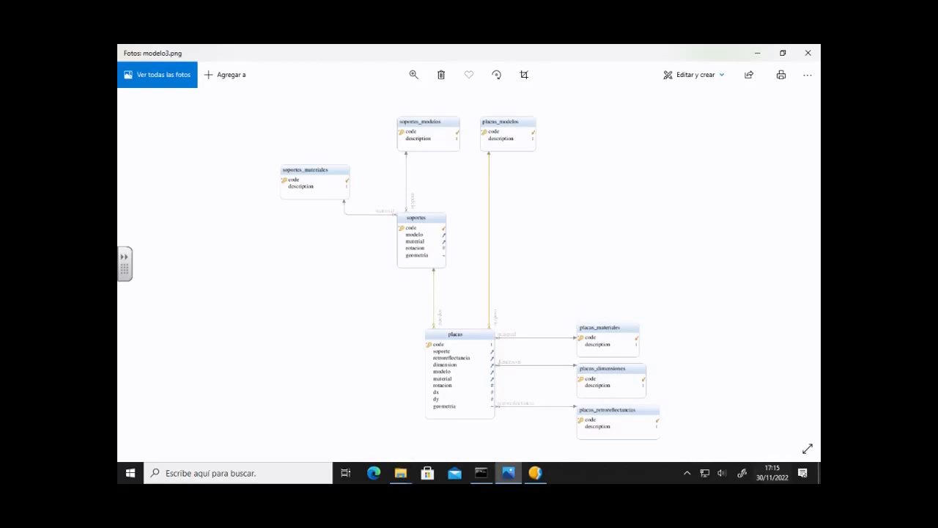
click(535, 472)
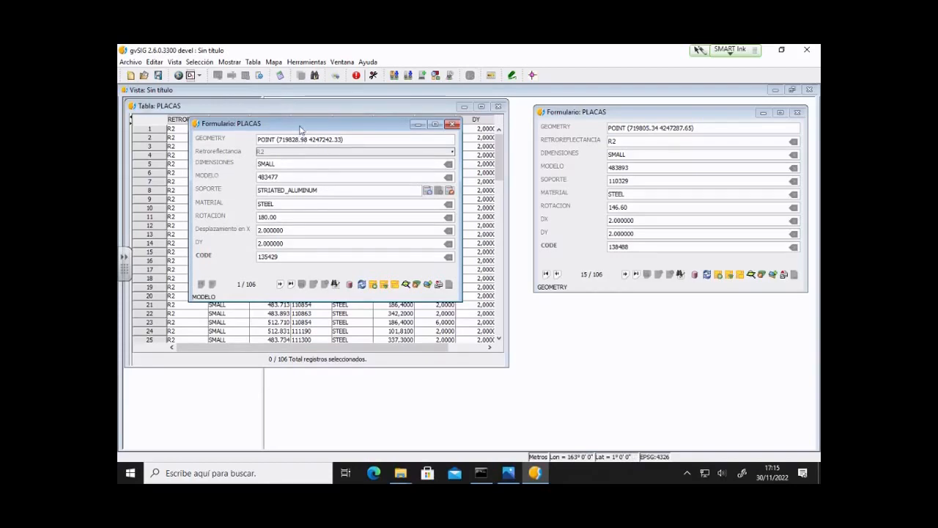
drag(301, 129, 457, 195)
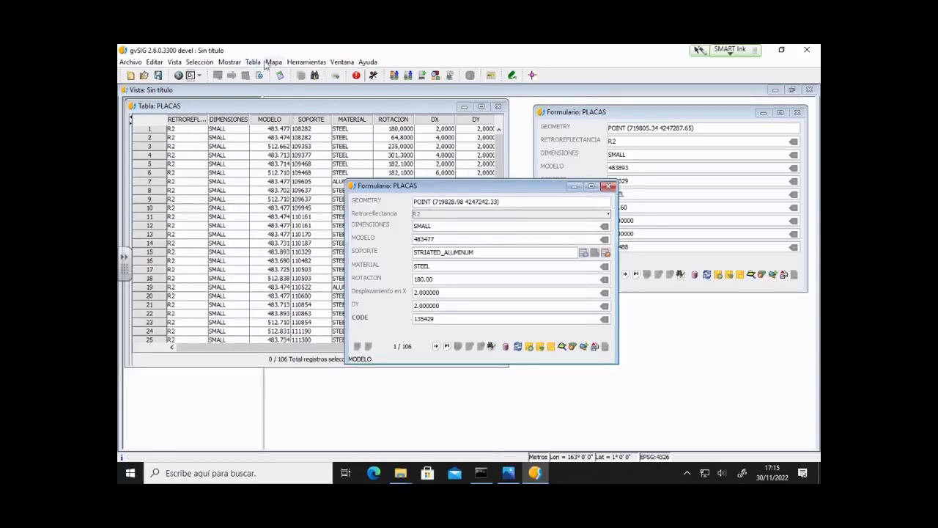
Reopen the column manager for the PLACAS table and maximize it.
click(257, 118)
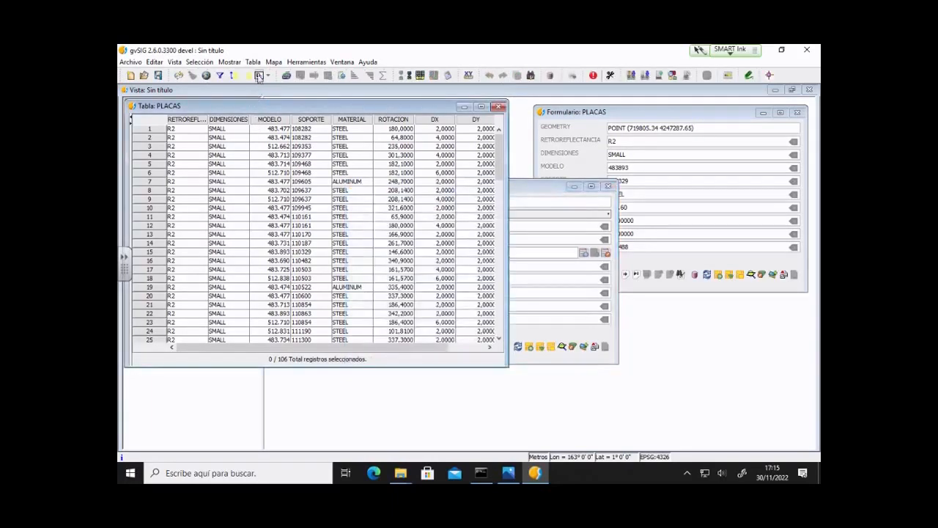
click(253, 62)
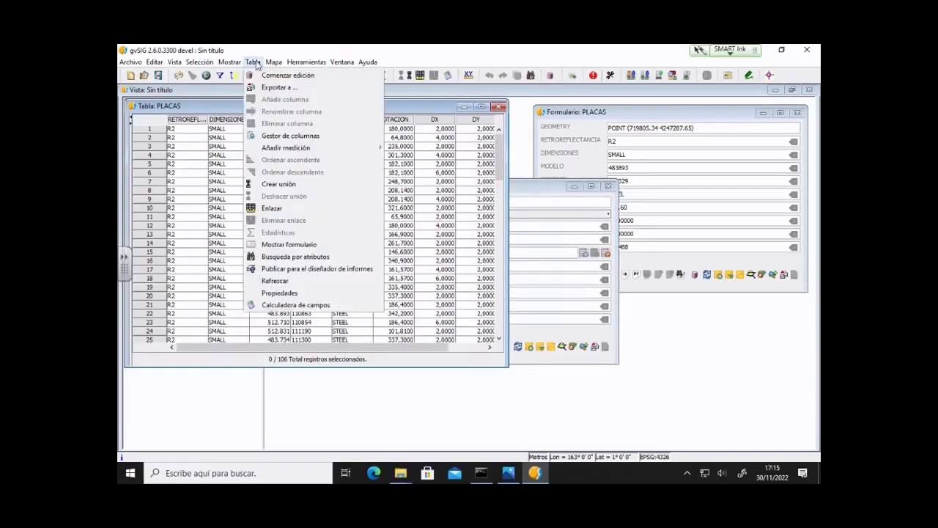
click(295, 135)
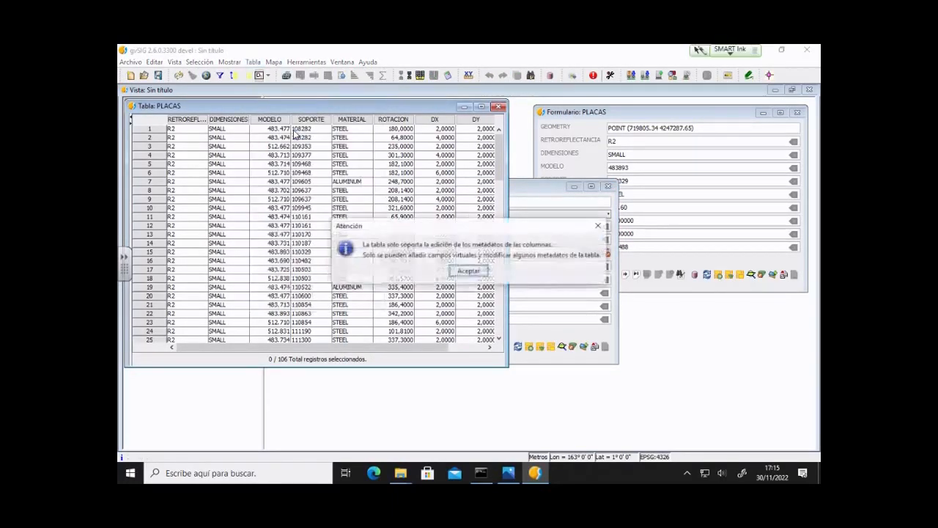
click(473, 271)
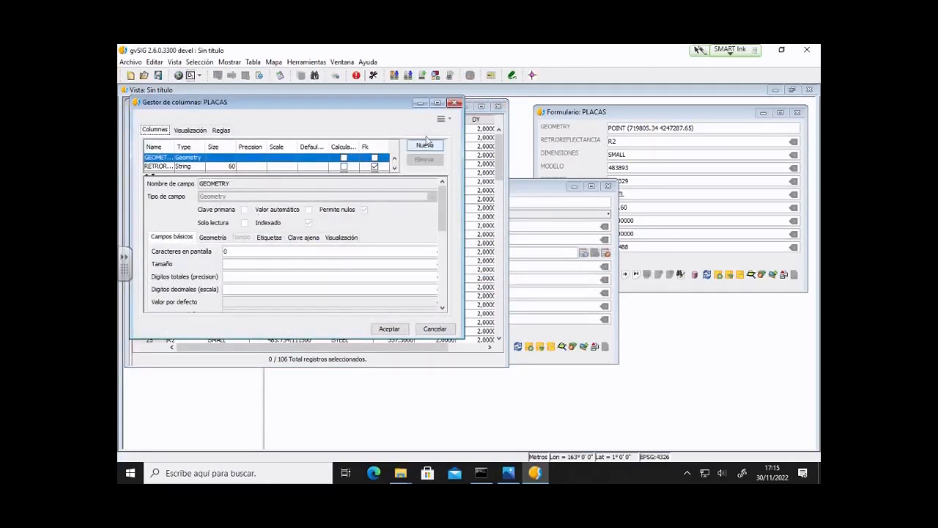
click(438, 102)
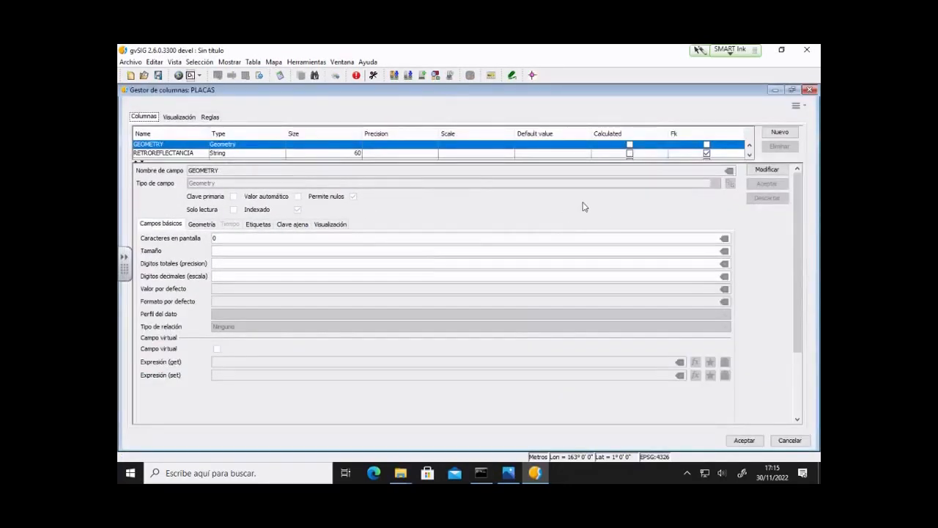
Mark the GEOMETRY column as hidden in its visualization settings and save the column changes.
click(316, 229)
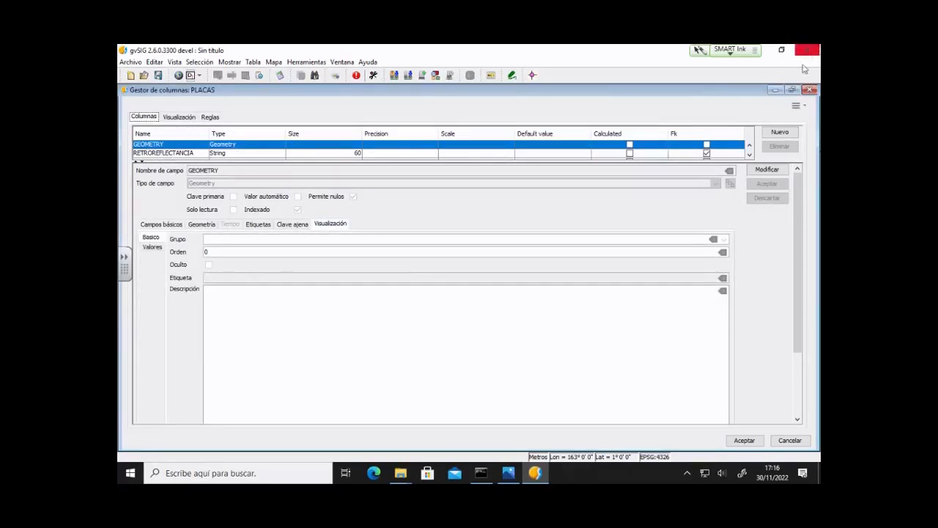
click(766, 169)
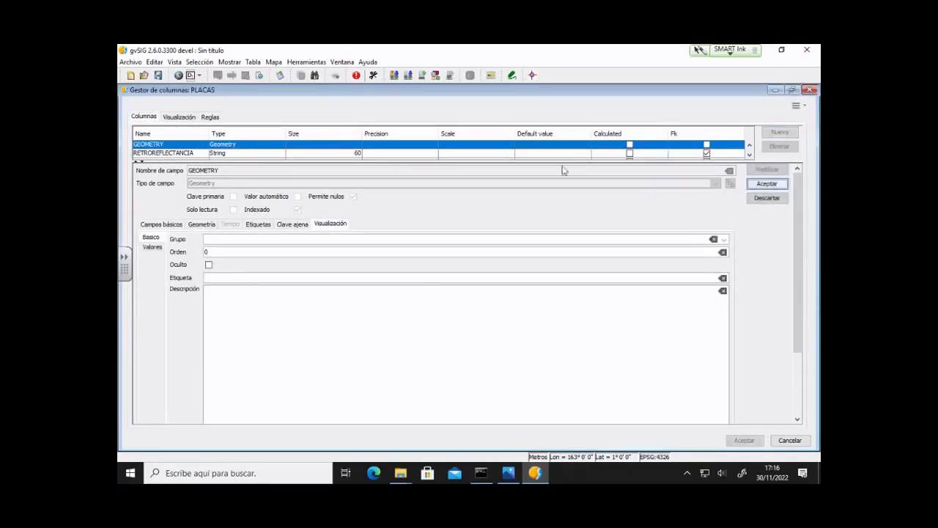
click(209, 265)
click(209, 266)
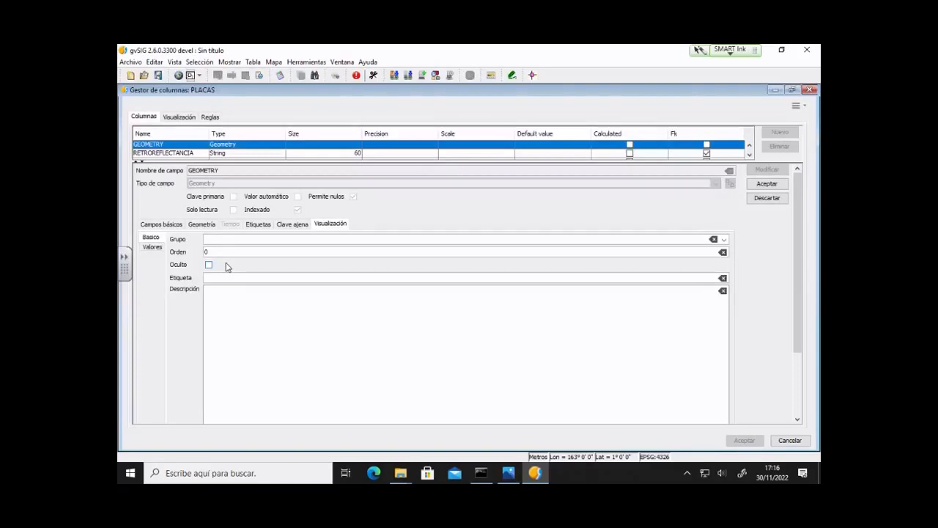
click(208, 265)
click(749, 186)
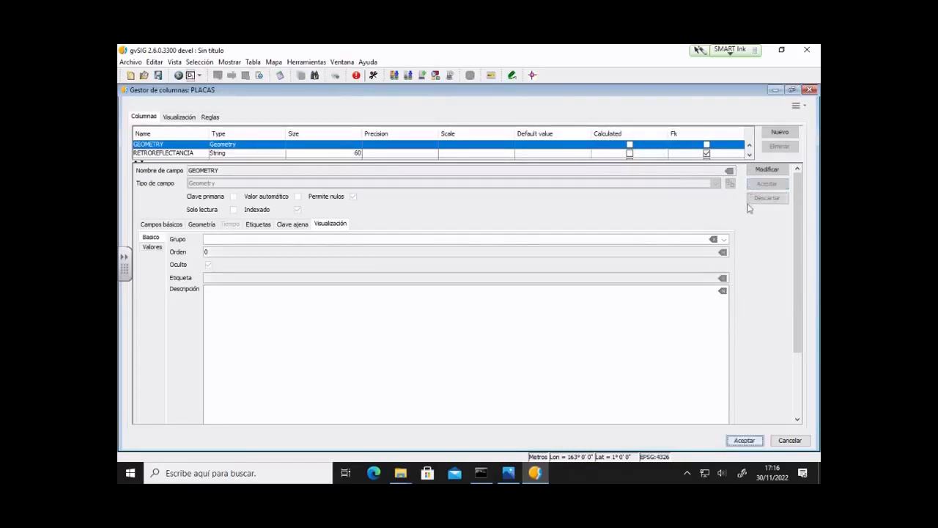
click(747, 441)
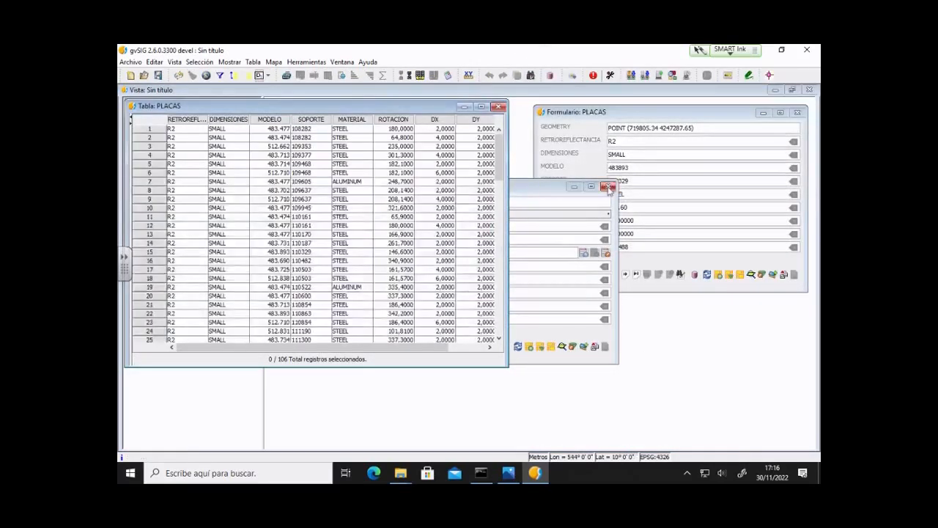
Close the partly covered PLACAS form, show the table's form again and move it off the table to examine its fields.
click(608, 187)
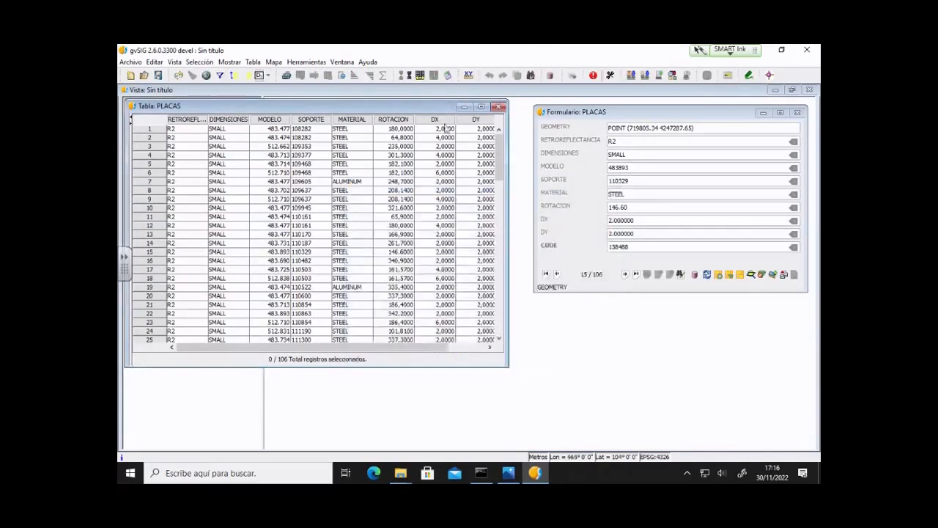
click(252, 62)
click(347, 245)
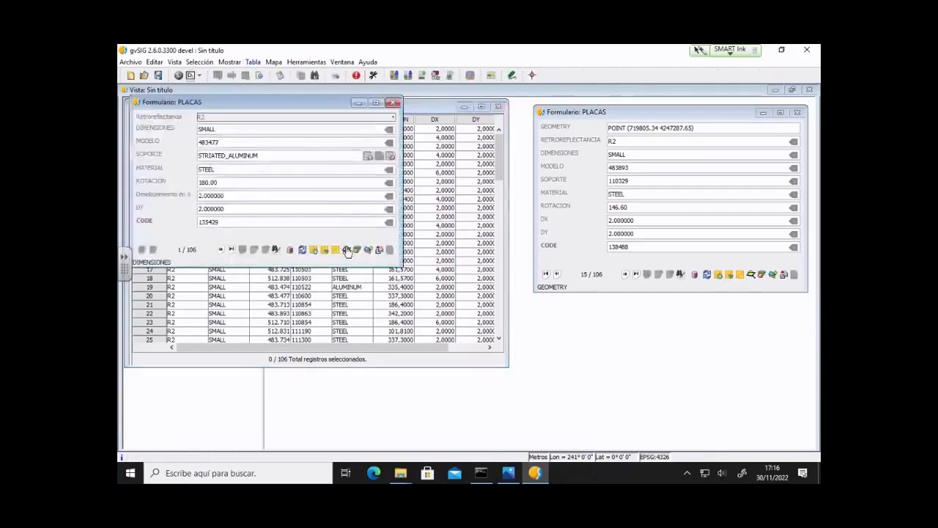
drag(316, 106, 608, 227)
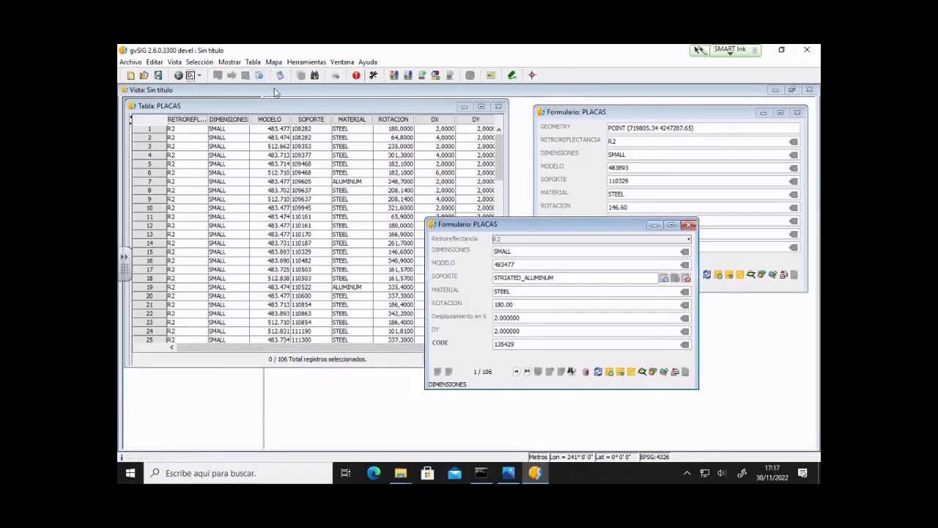
Reopen the column manager for the PLACAS table, maximize it and enlarge its column list.
click(330, 111)
click(252, 62)
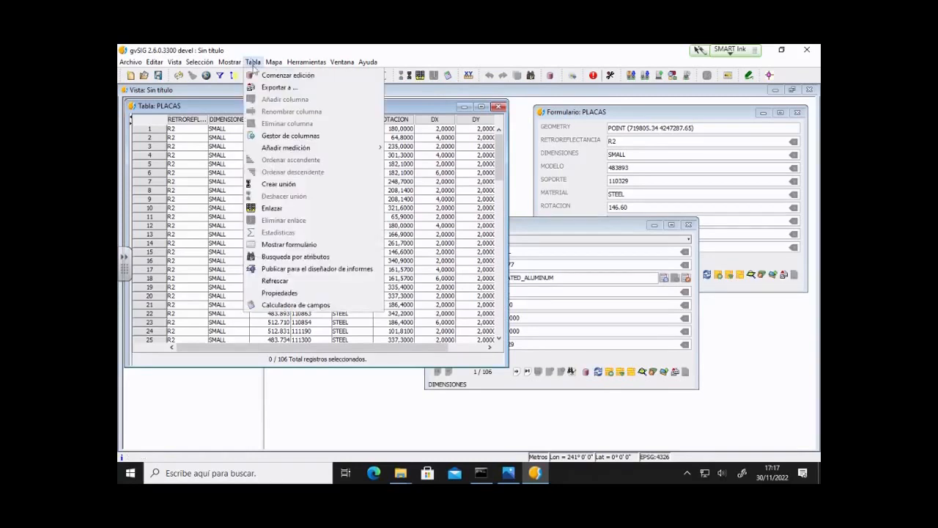
click(317, 136)
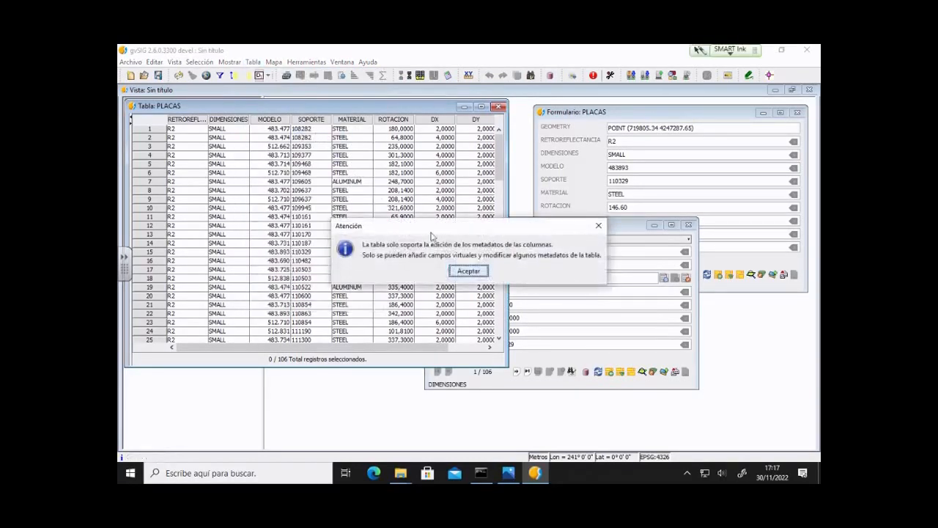
click(468, 270)
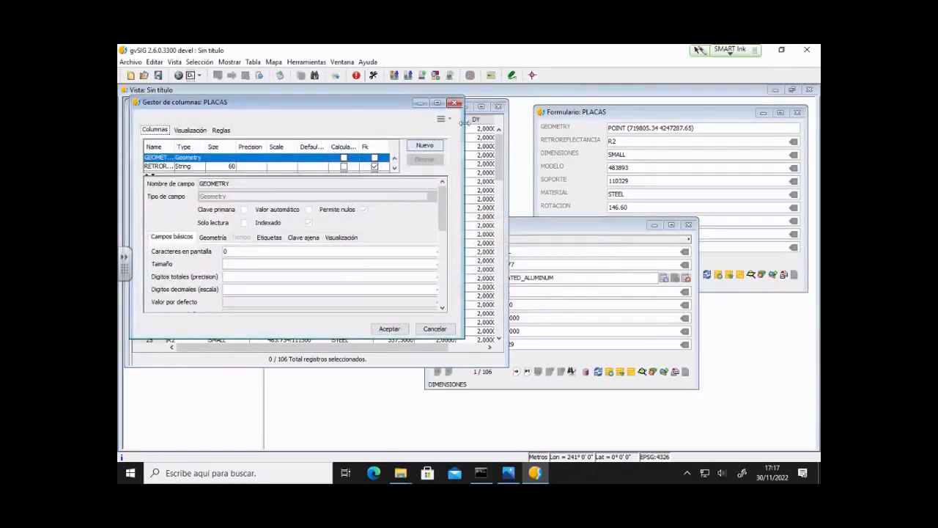
click(437, 103)
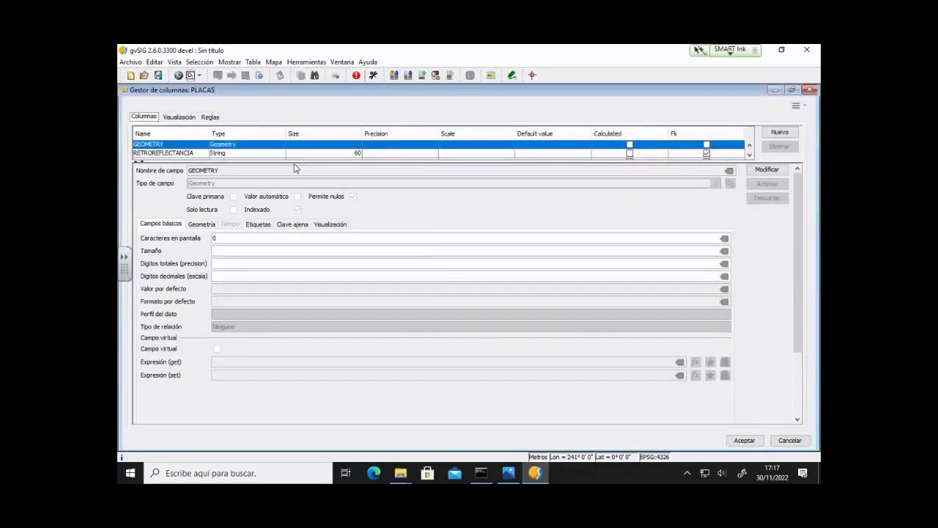
drag(292, 162, 293, 175)
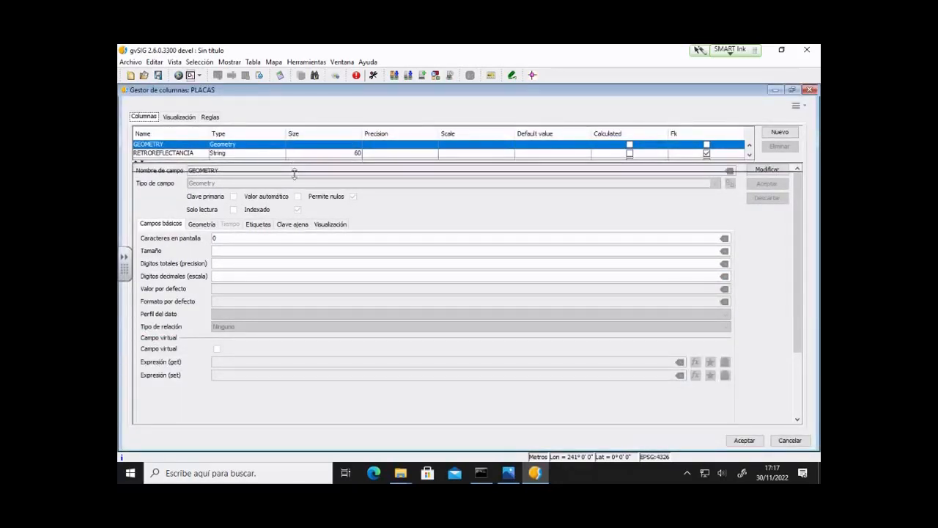
Give the ROTACION column the label "Rotacion" and the group "Datos extra" in its visualization settings, and accept the changes.
scroll(246, 152, down, 3)
click(192, 146)
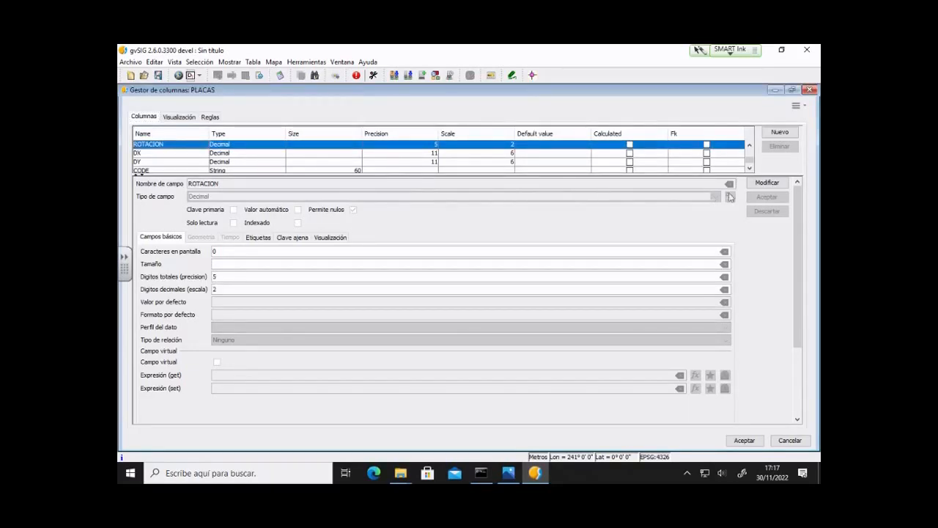
click(768, 183)
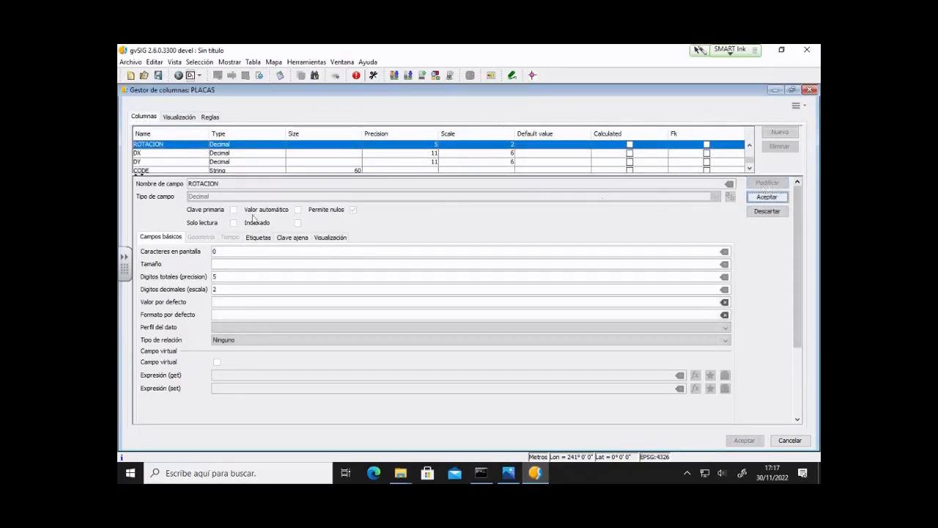
click(332, 238)
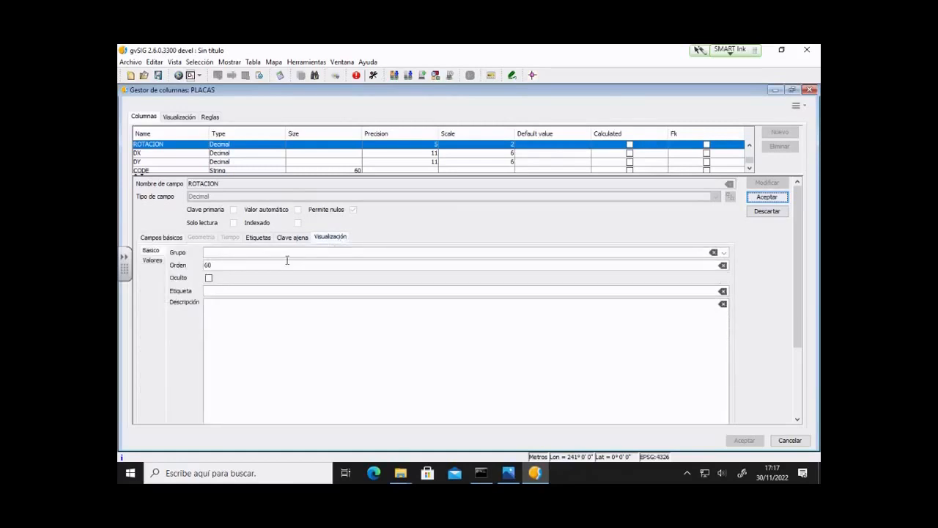
click(262, 288)
text(rOTACION)
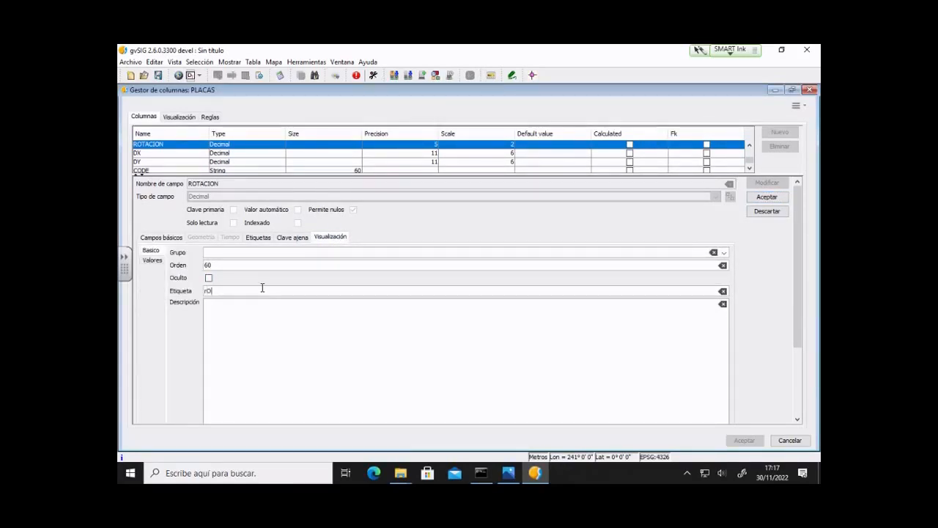
key(BackSpace)
key(BackSpace)
key(BackSpace)
key(BackSpace)
key(BackSpace)
key(BackSpace)
key(BackSpace)
key(BackSpace)
text(Rotacion)
click(247, 251)
text(Datos extra)
click(767, 197)
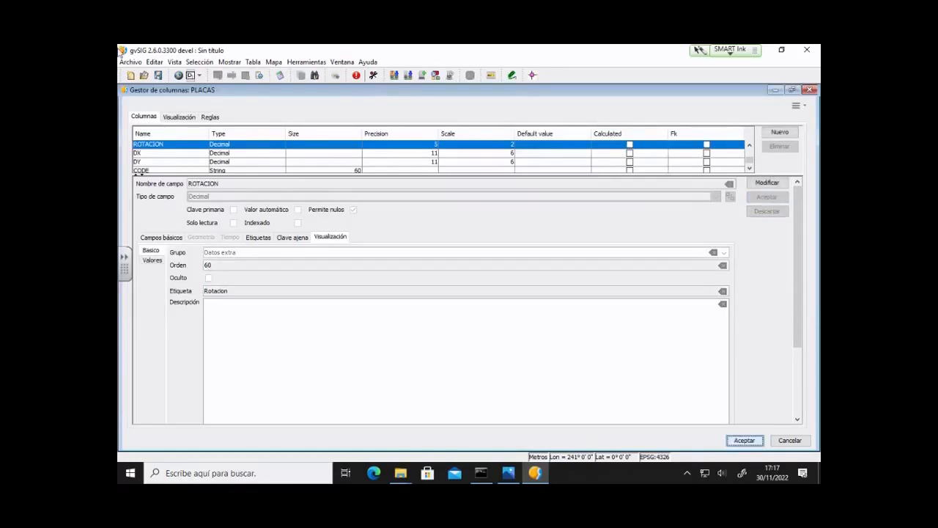
Assign the DX column to the existing "Datos extra" group and accept the change.
click(224, 153)
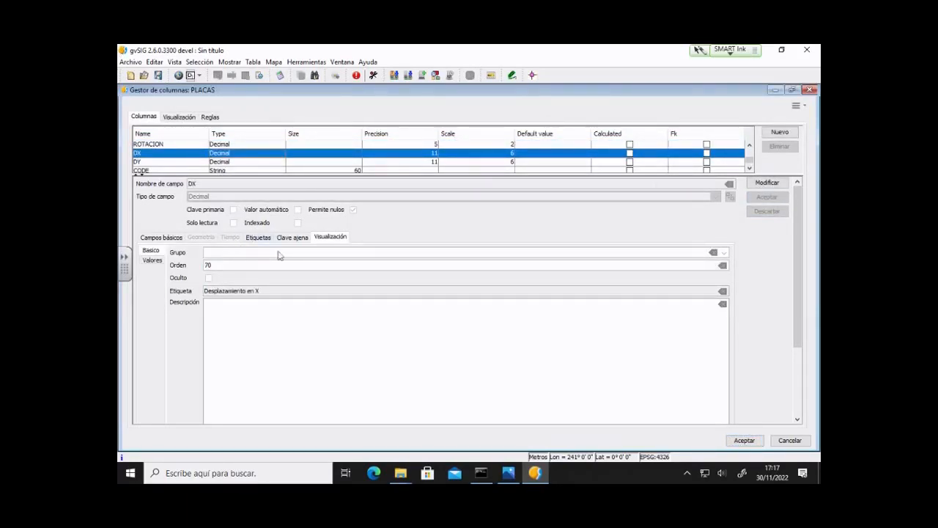
click(767, 182)
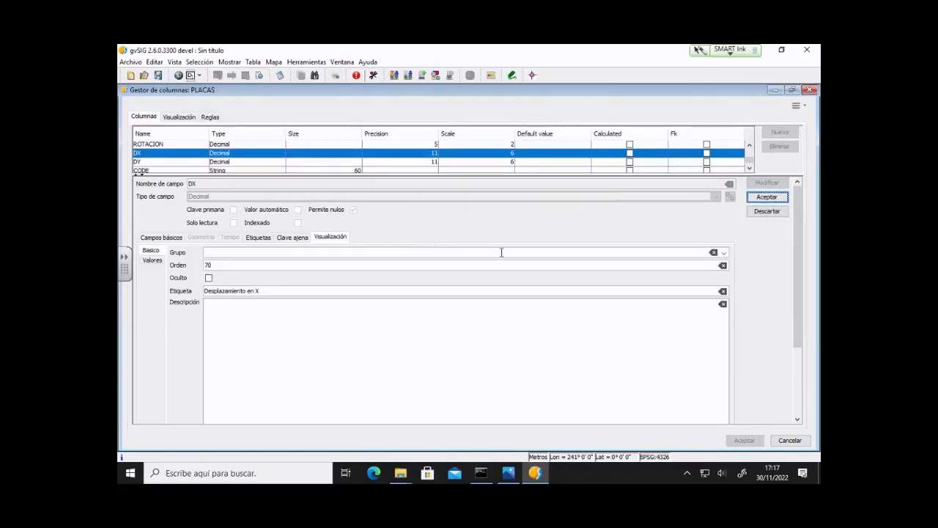
click(724, 253)
click(721, 265)
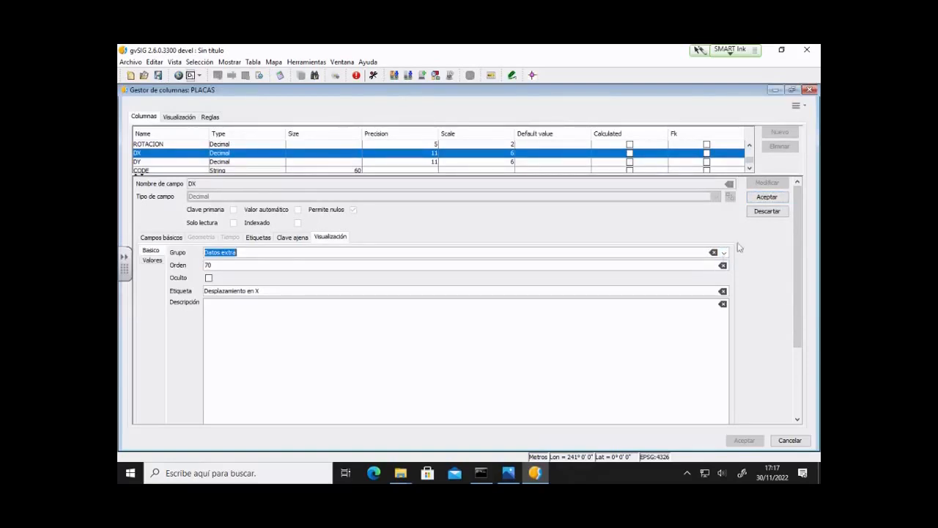
click(767, 198)
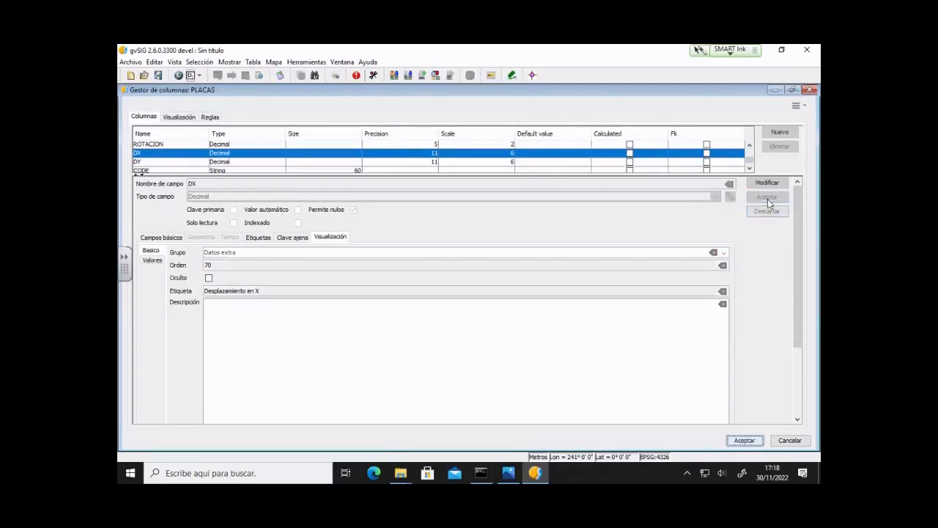
Assign the DY column to the "Datos extra" group and save all column changes of the PLACAS table.
click(235, 161)
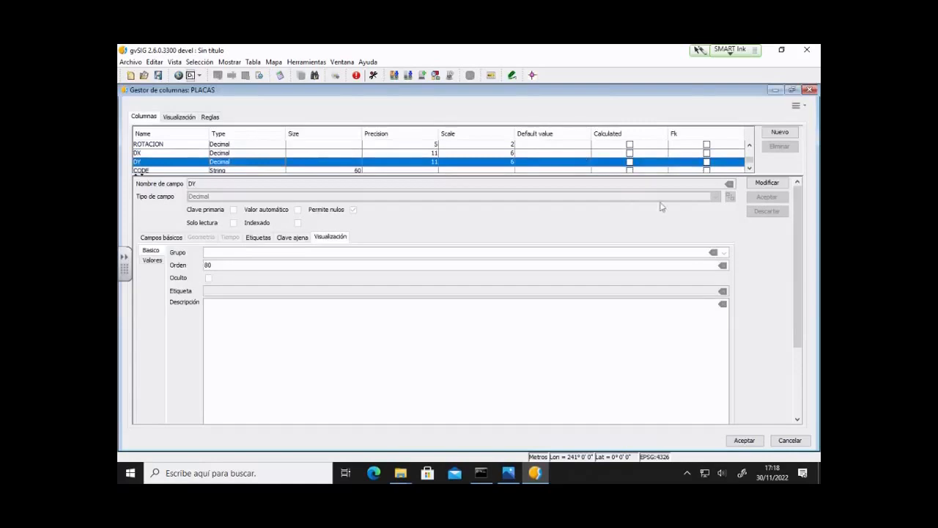
click(757, 184)
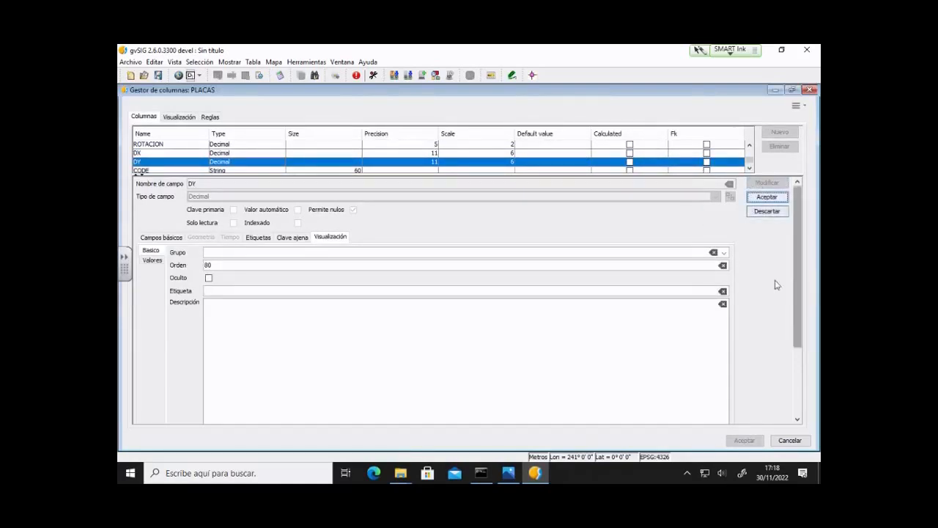
click(710, 253)
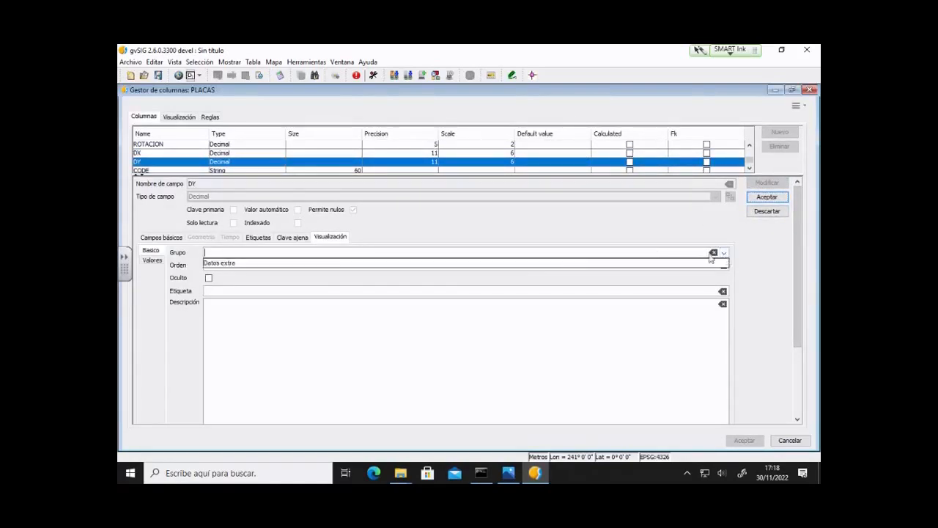
click(523, 265)
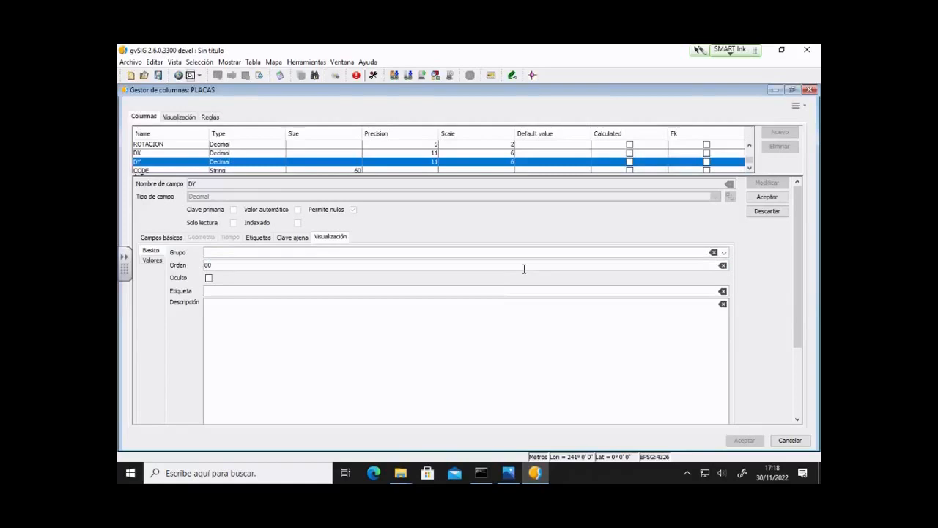
click(724, 253)
click(711, 265)
click(748, 197)
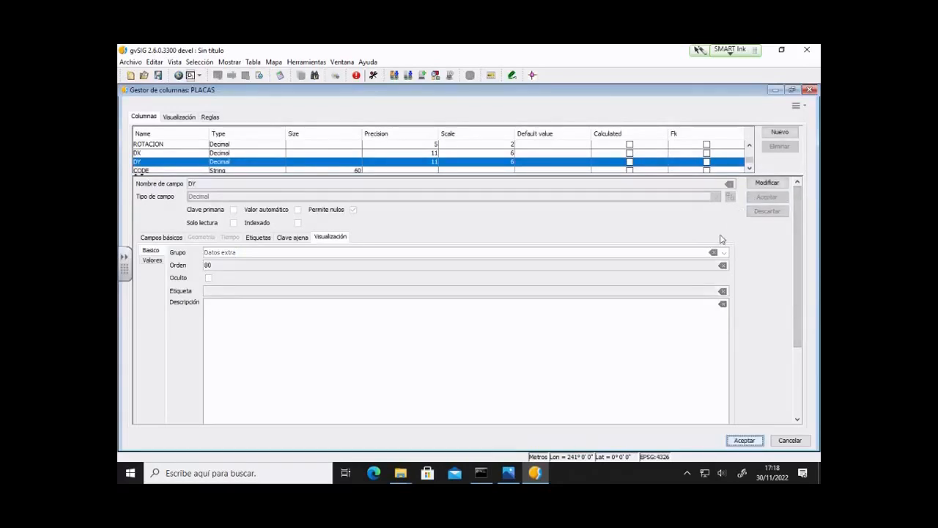
click(742, 439)
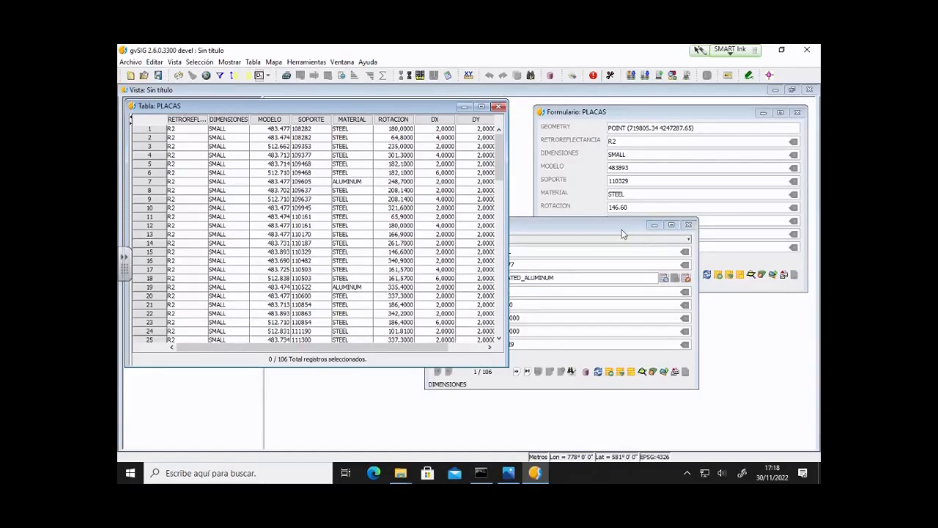
Move the newer PLACAS form to the side and close the original form that includes the GEOMETRY field.
drag(623, 230, 676, 225)
click(796, 114)
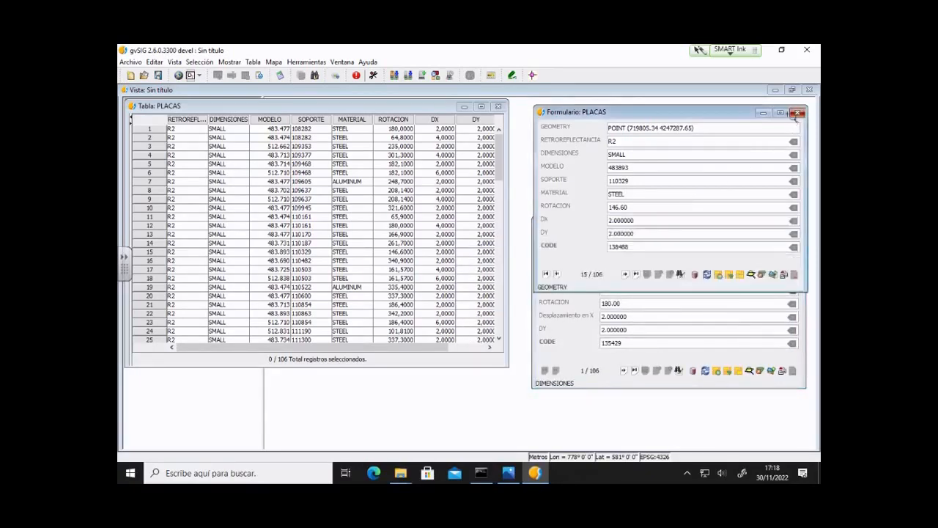
click(797, 114)
Show a new PLACAS form, place it beside the previous one and examine the fields in its "Datos extra" group.
click(308, 106)
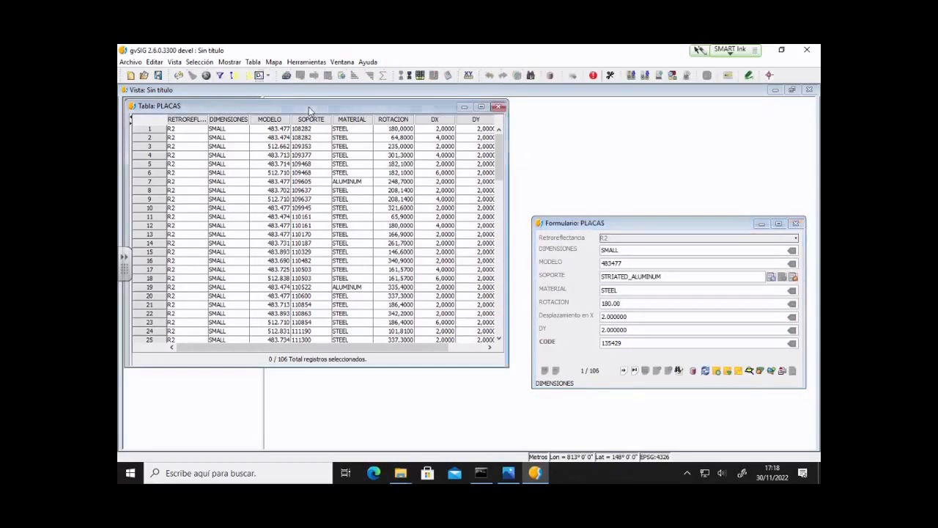
click(253, 61)
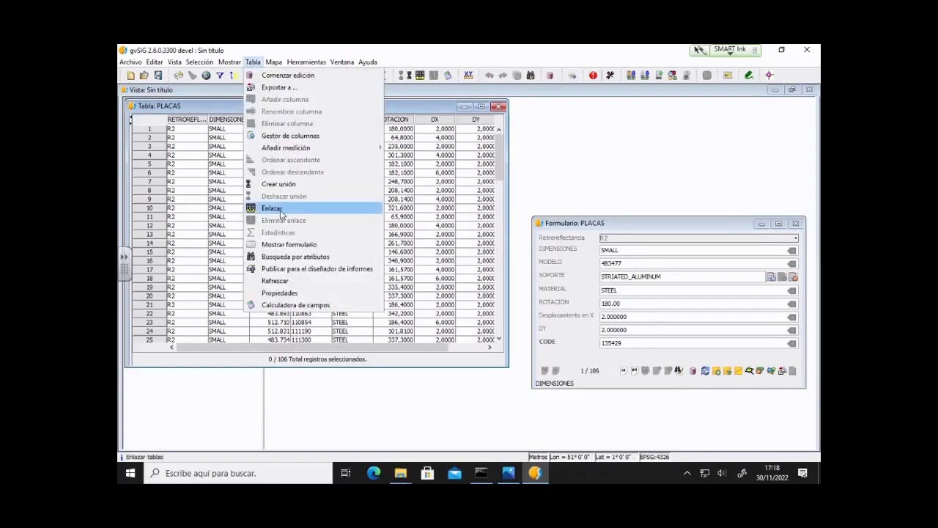
click(286, 244)
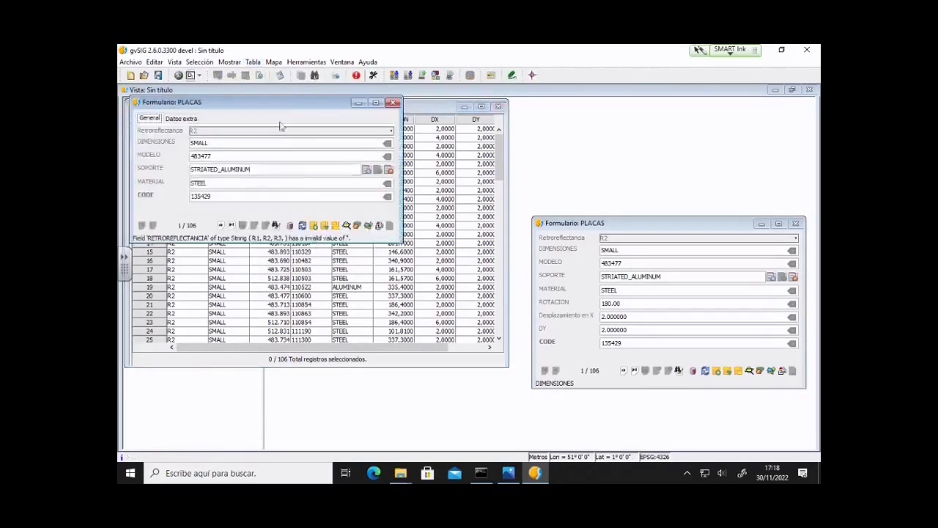
drag(272, 110, 395, 225)
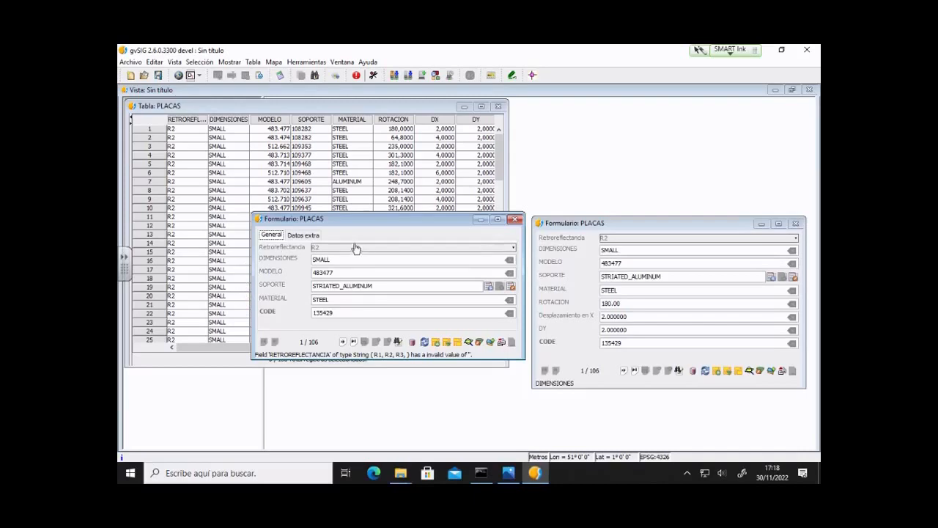
click(313, 235)
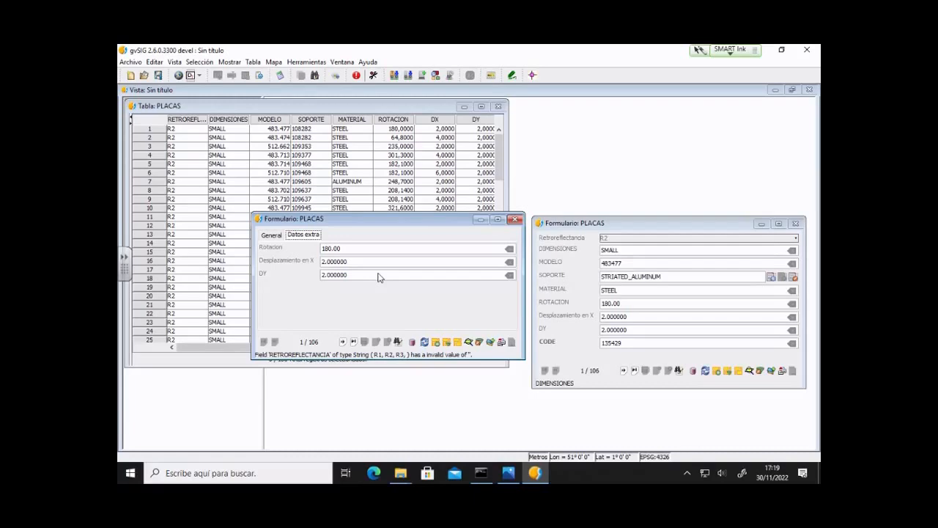
Close both PLACAS forms and the PLACAS table.
click(516, 218)
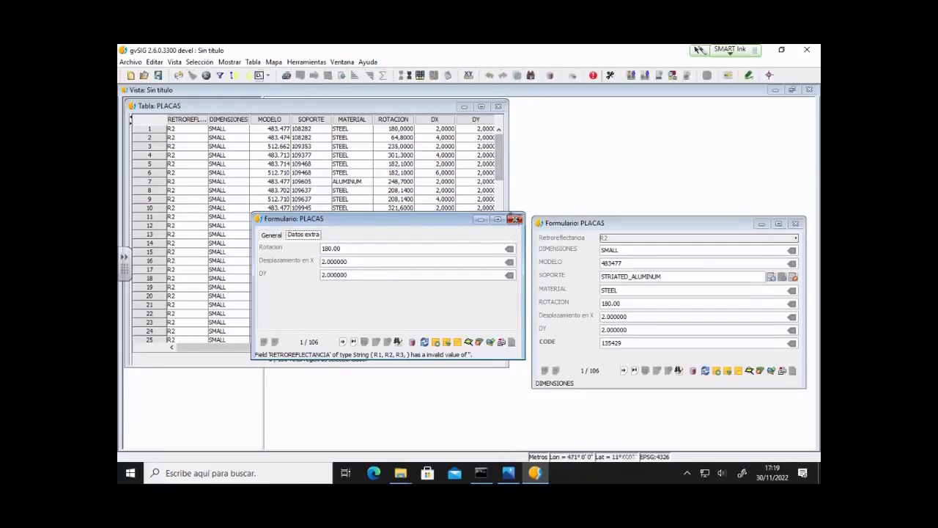
click(795, 223)
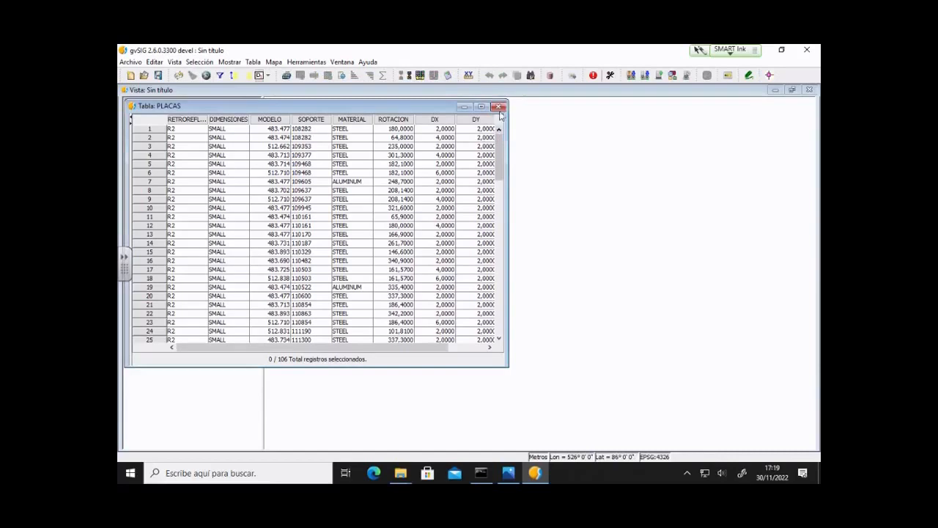
click(498, 107)
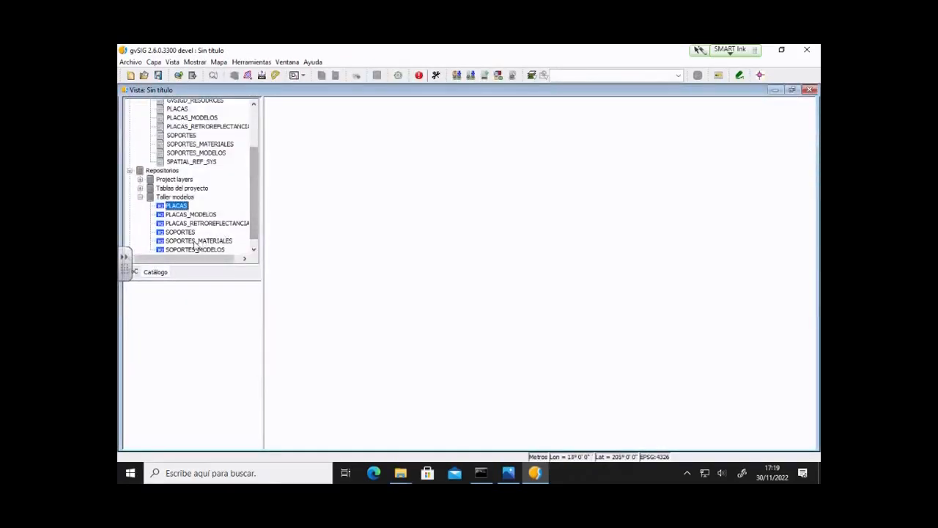
Open the repository's SOPORTES table and its column manager, maximizing the manager and enlarging its column list.
right_click(189, 233)
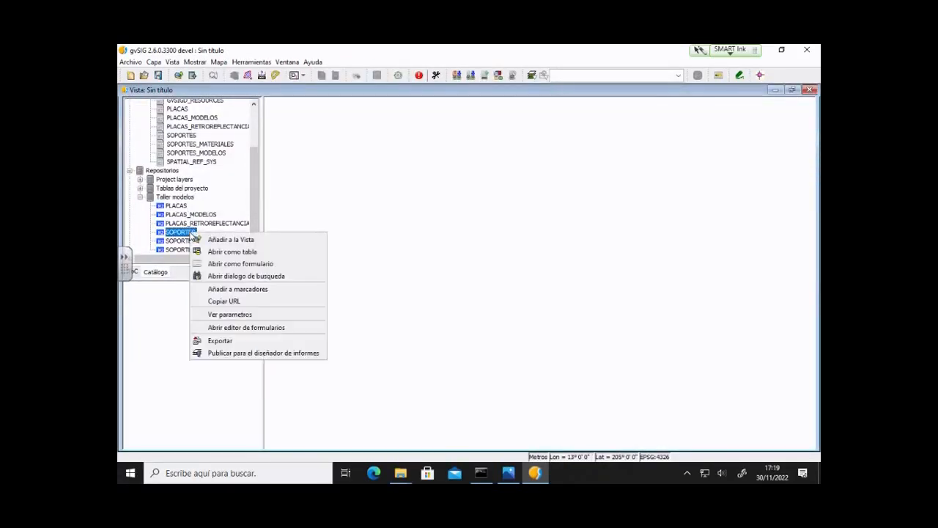
click(277, 253)
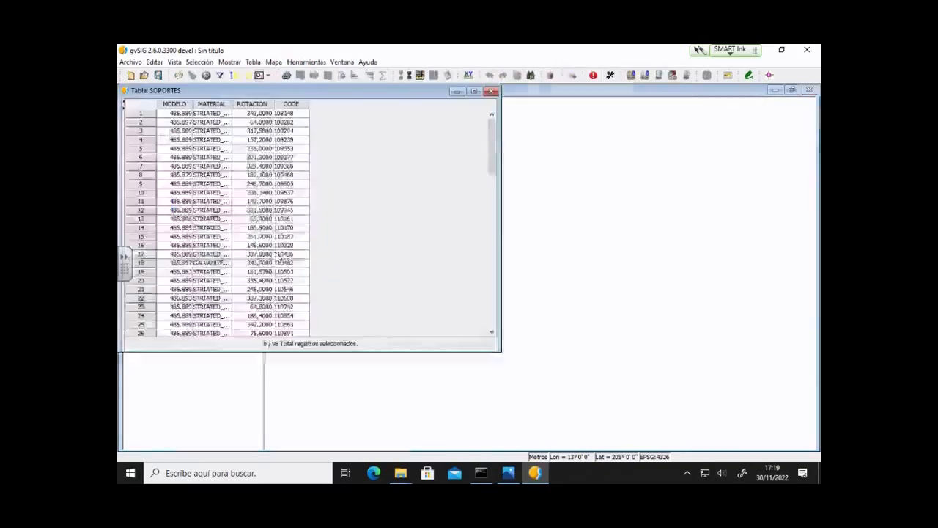
click(252, 62)
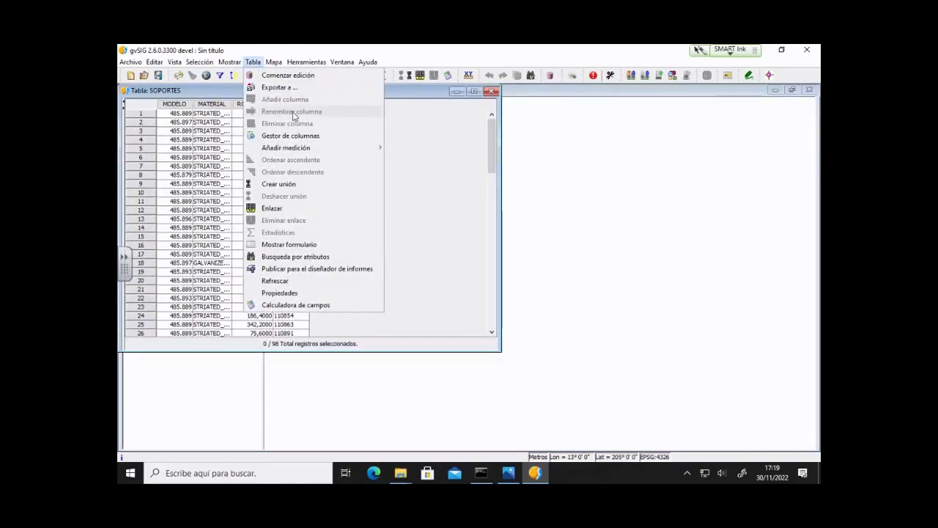
click(340, 139)
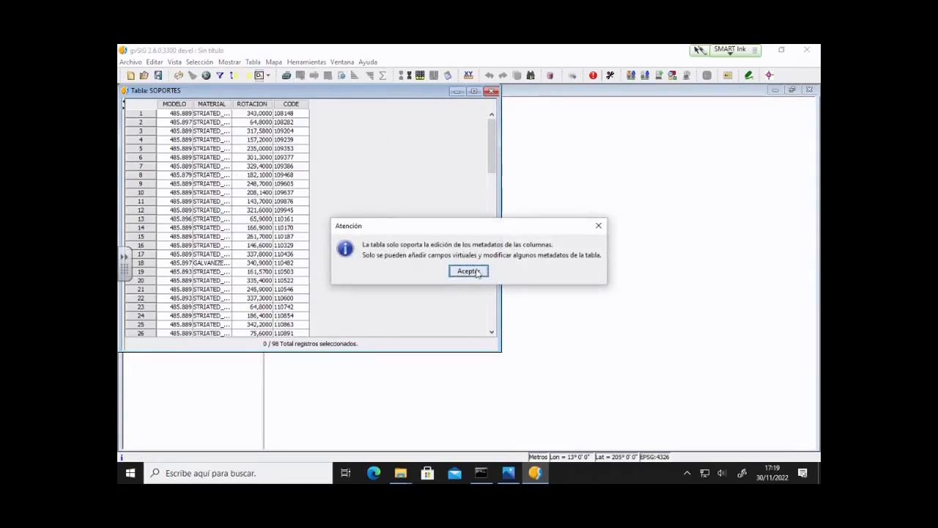
click(473, 273)
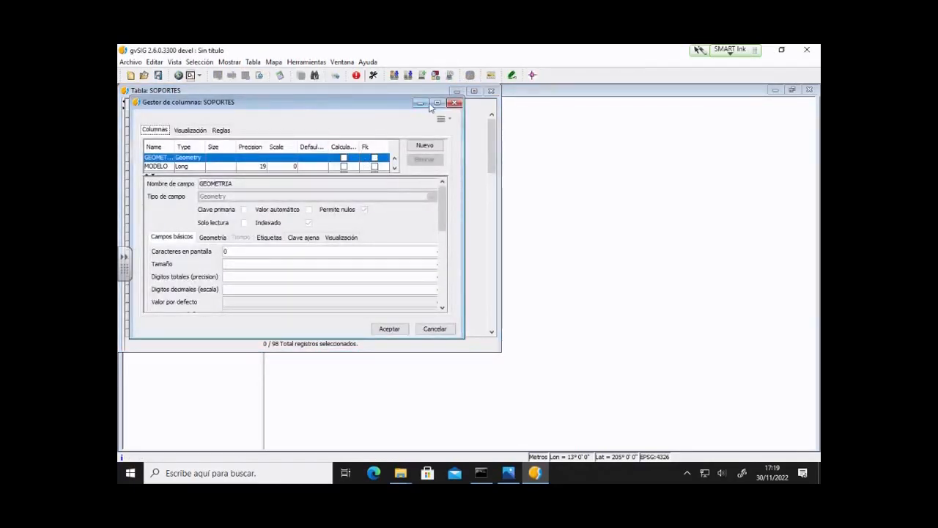
click(435, 103)
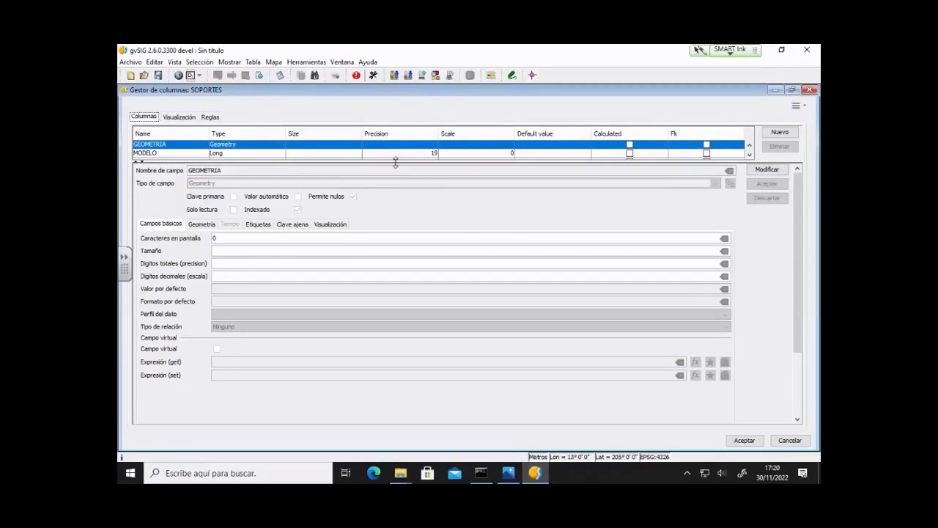
drag(396, 163, 396, 184)
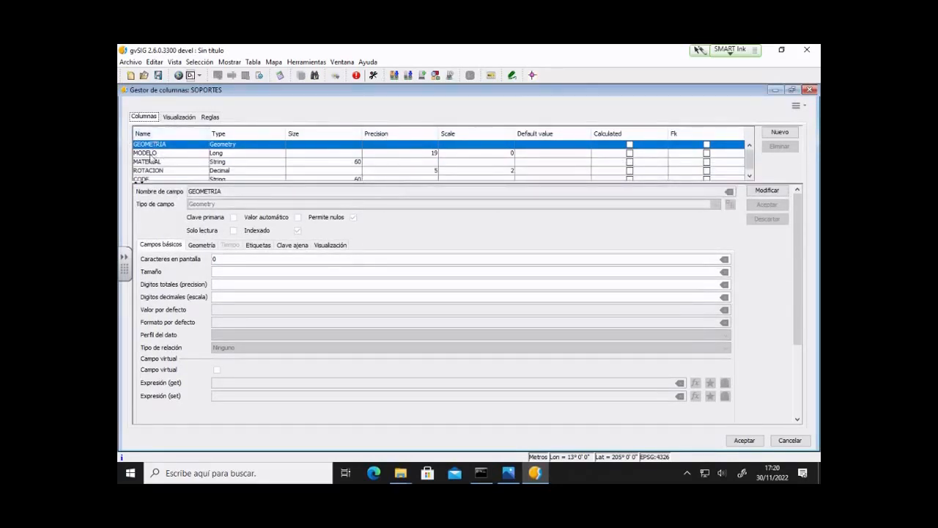
Select the MODELO column and consult the modelo3.png diagram for the relations between soportes and placas.
click(151, 154)
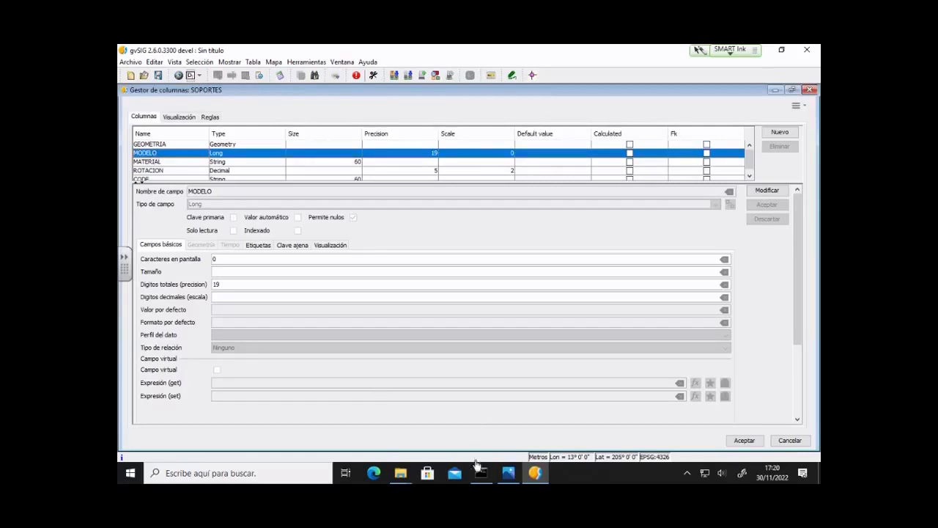
click(508, 473)
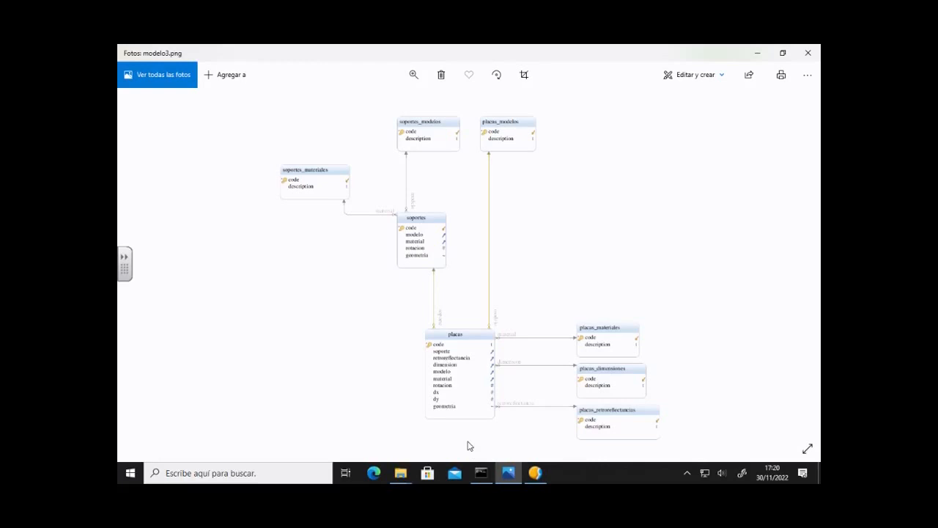
click(535, 473)
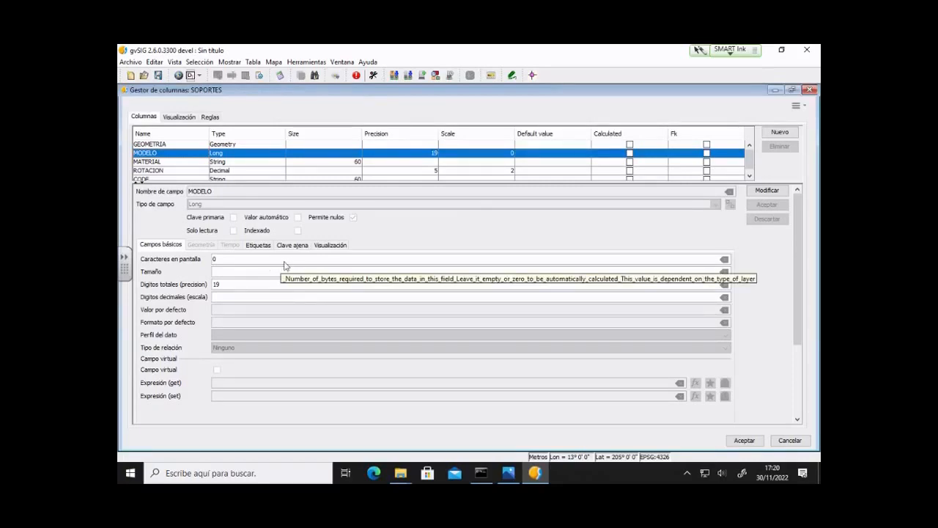
Add a new column named PLACASDELMODELO to SOPORTES with the relation type Composición (1:n).
click(781, 133)
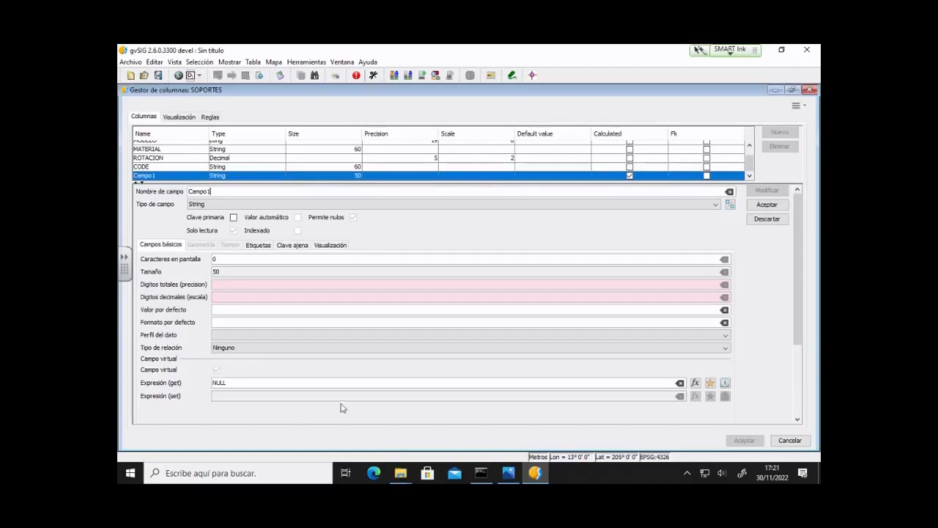
click(234, 349)
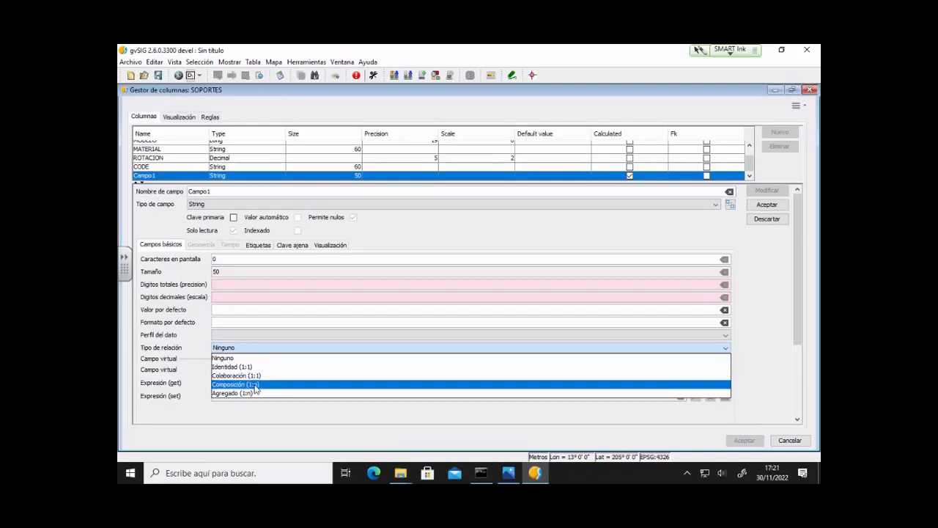
click(252, 384)
drag(212, 191, 185, 192)
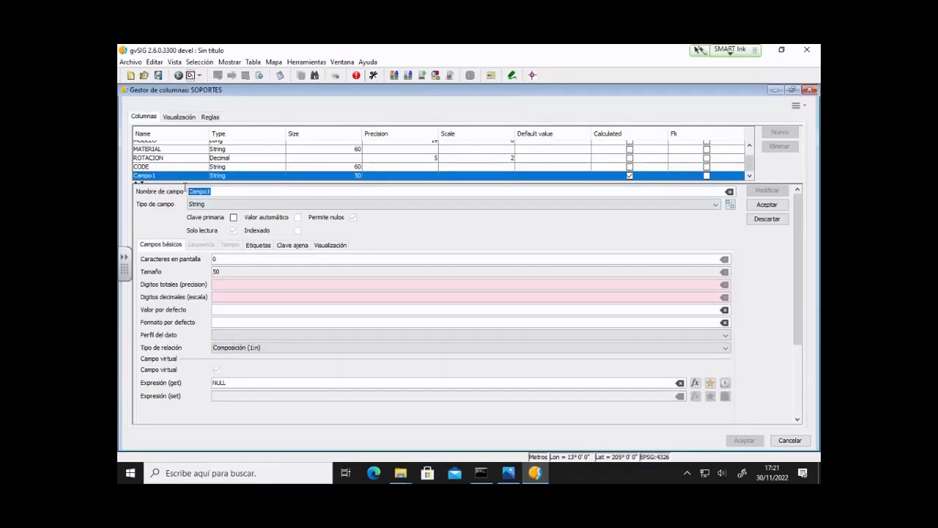
text(PLACASDELMODELO)
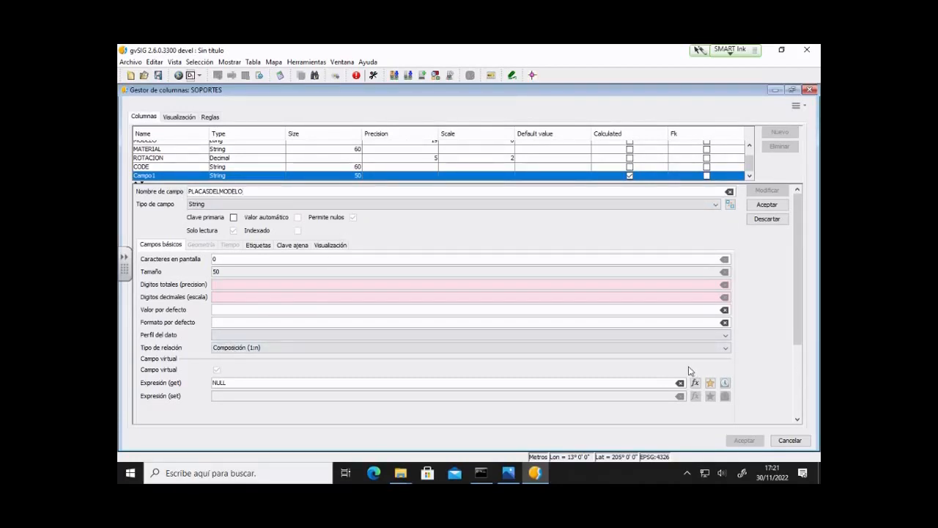
Set the data type of the PLACASDELMODELO column to List using the full data type selection.
click(716, 204)
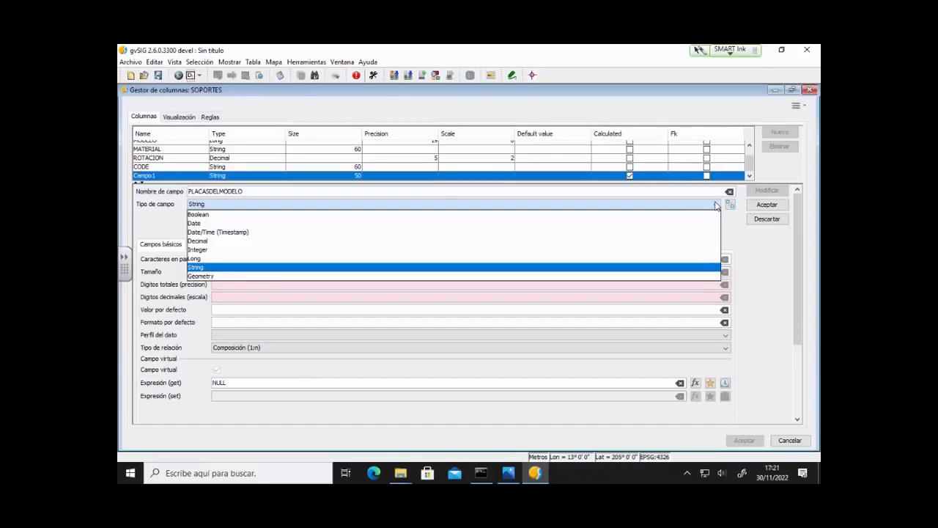
click(717, 204)
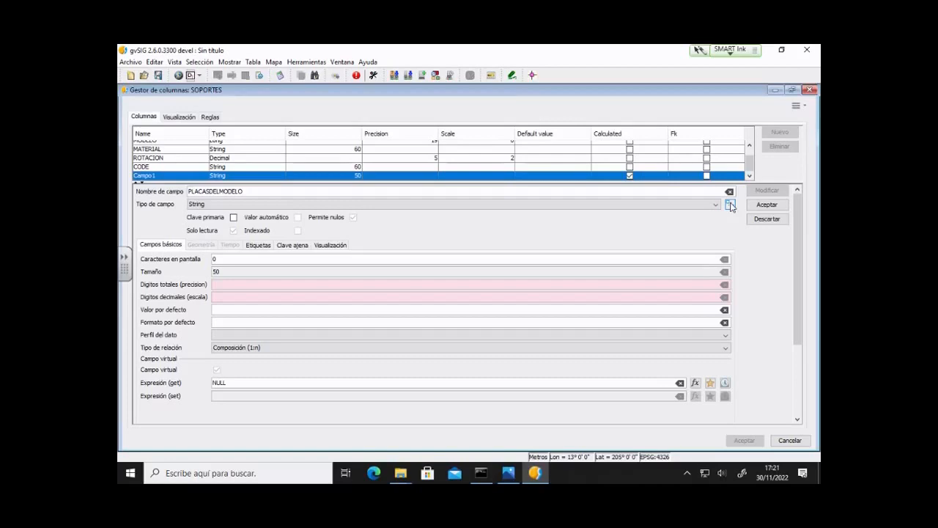
click(729, 205)
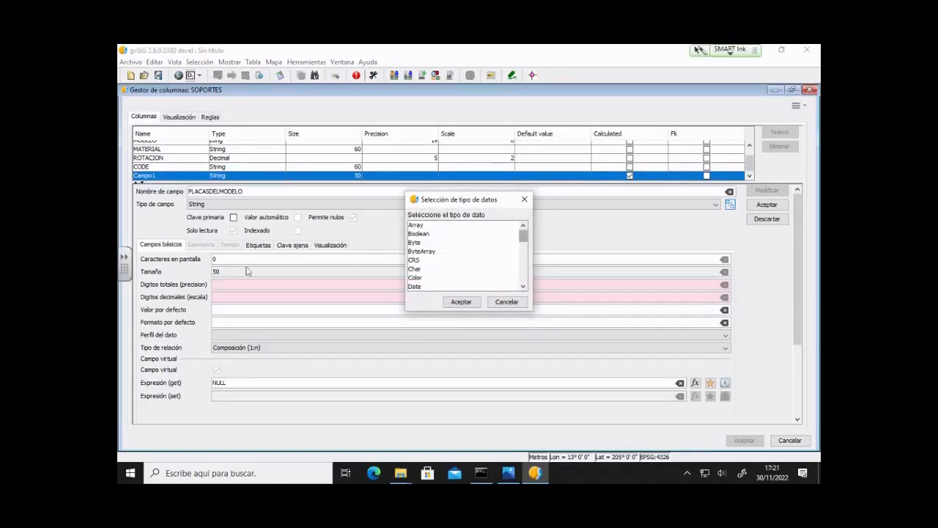
scroll(439, 267, down, 3)
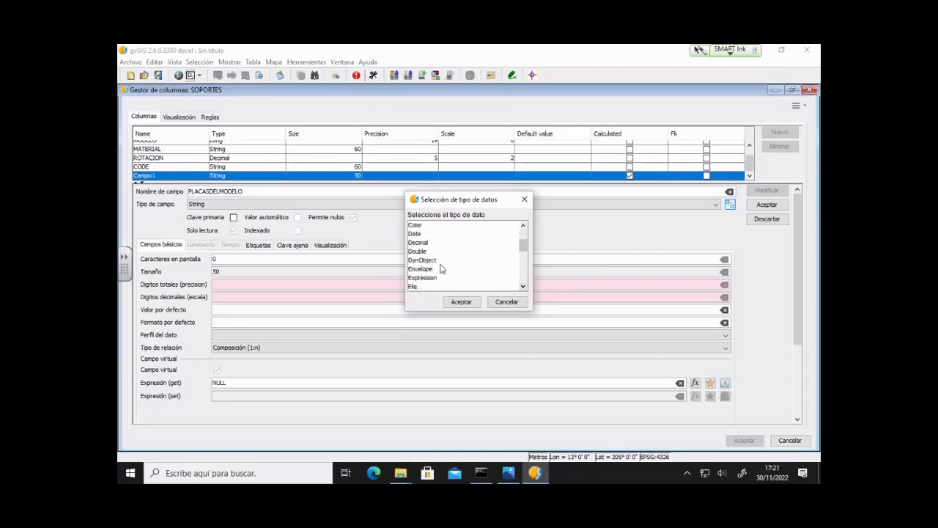
scroll(441, 269, down, 3)
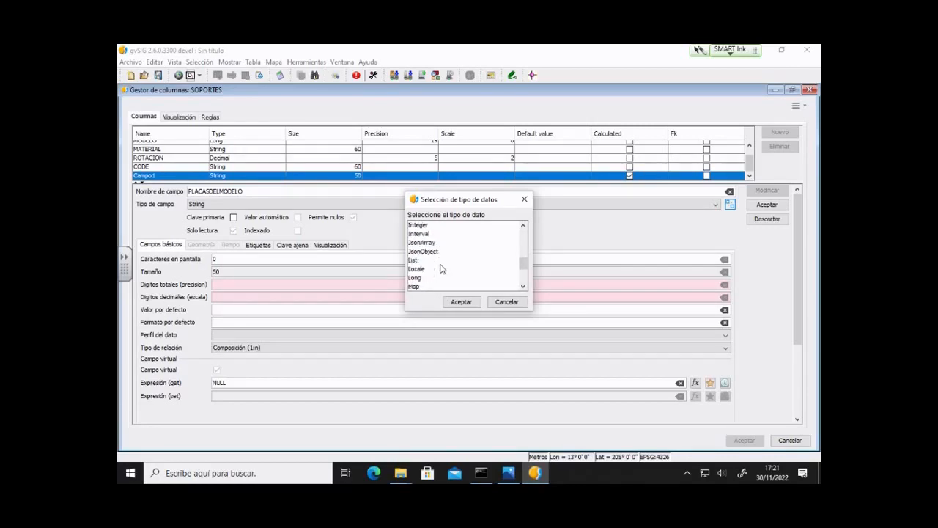
click(423, 261)
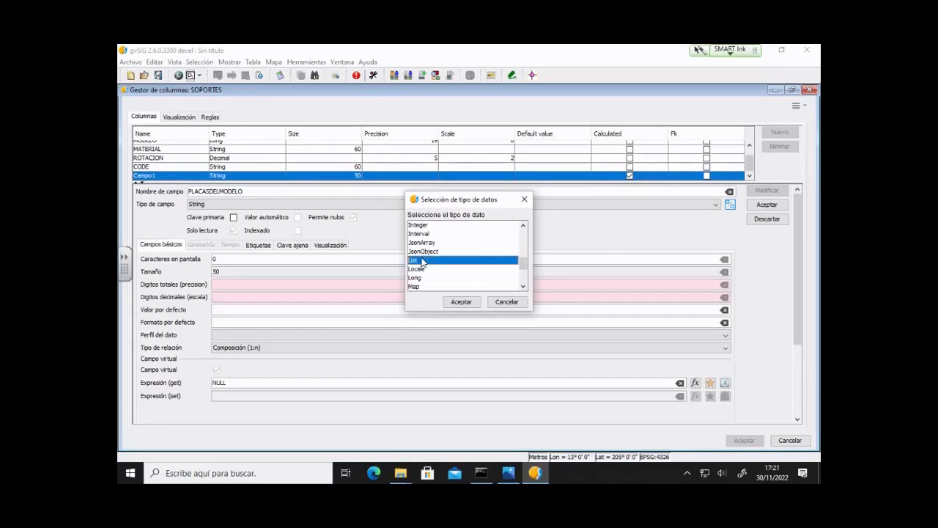
click(460, 301)
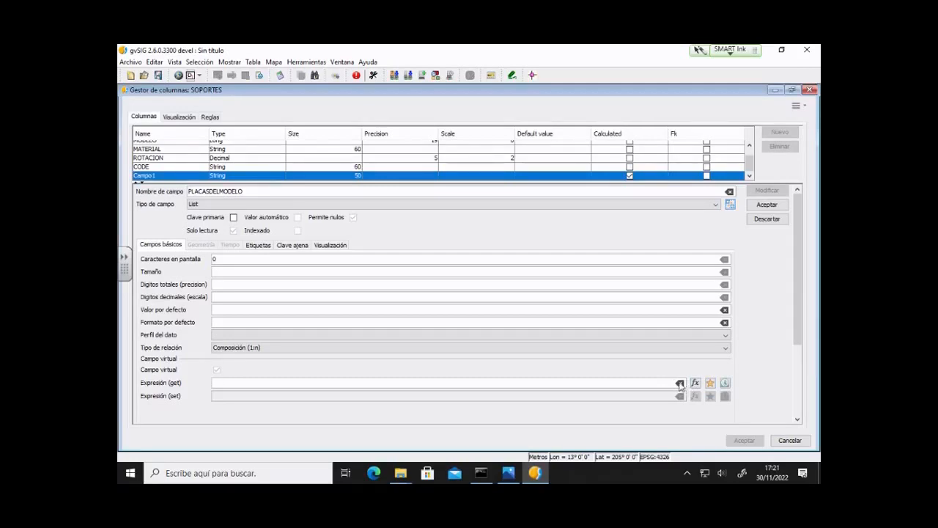
Open the expression builder for the column's get expression and insert the SELECT function template.
click(695, 382)
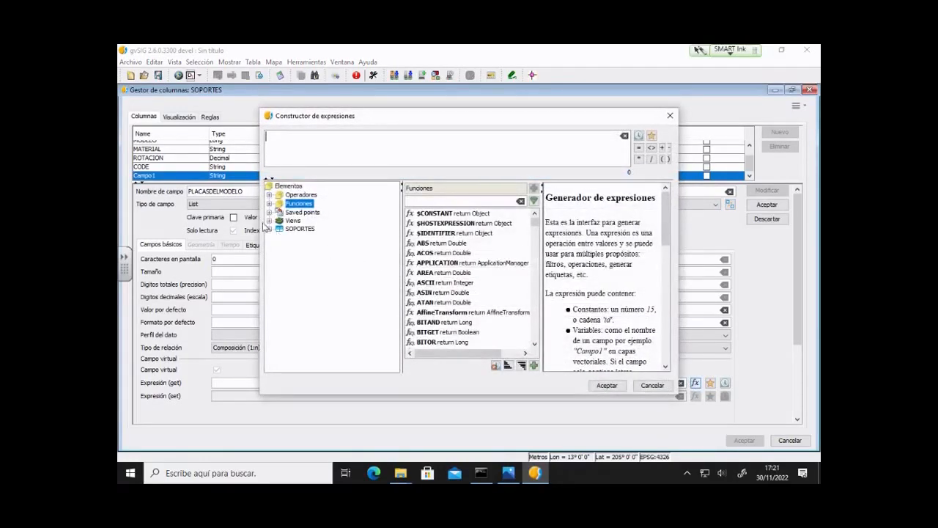
click(269, 228)
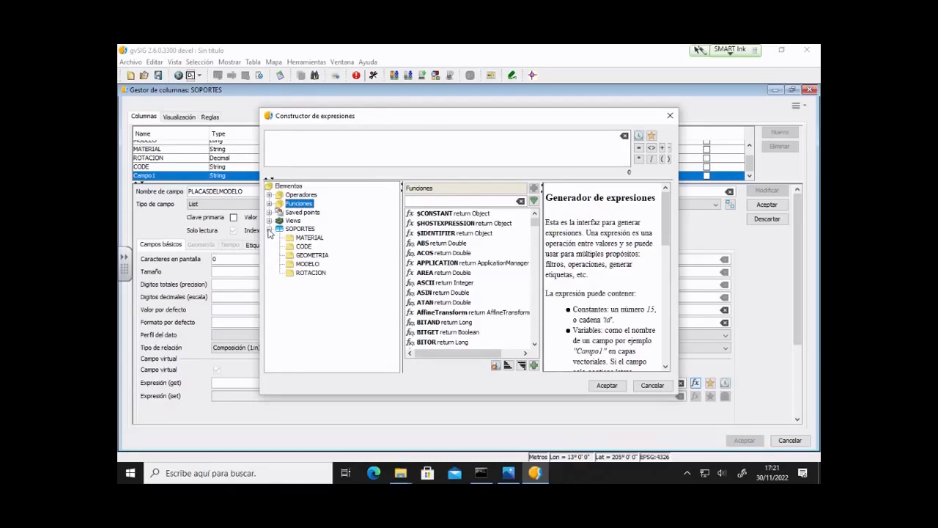
click(269, 229)
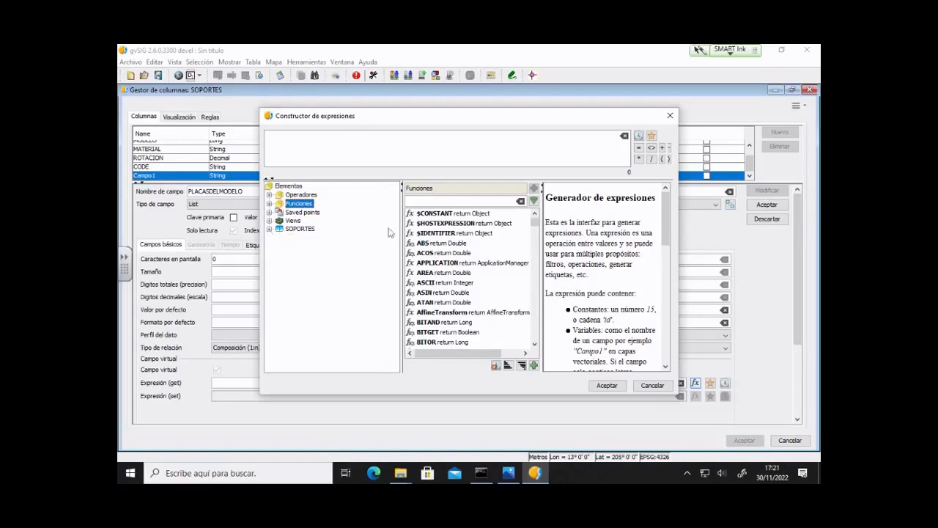
text(sele)
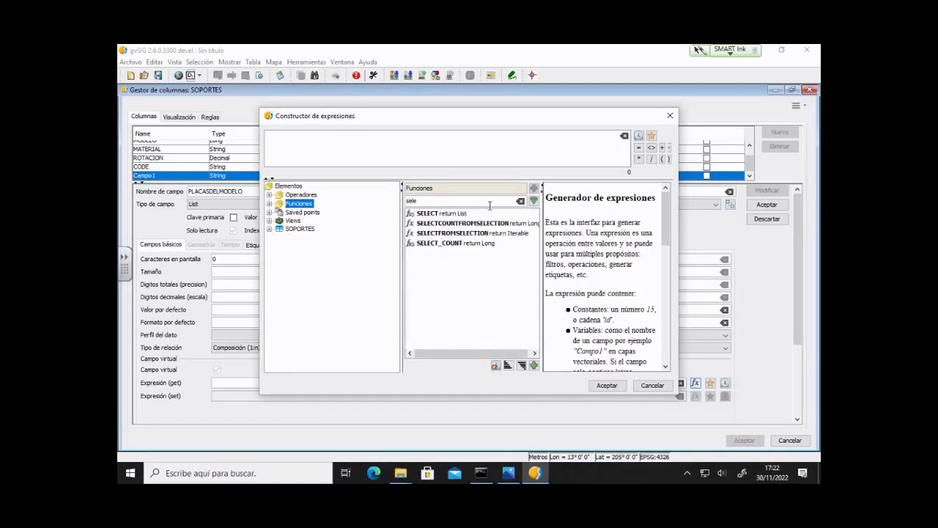
click(438, 214)
double_click(437, 214)
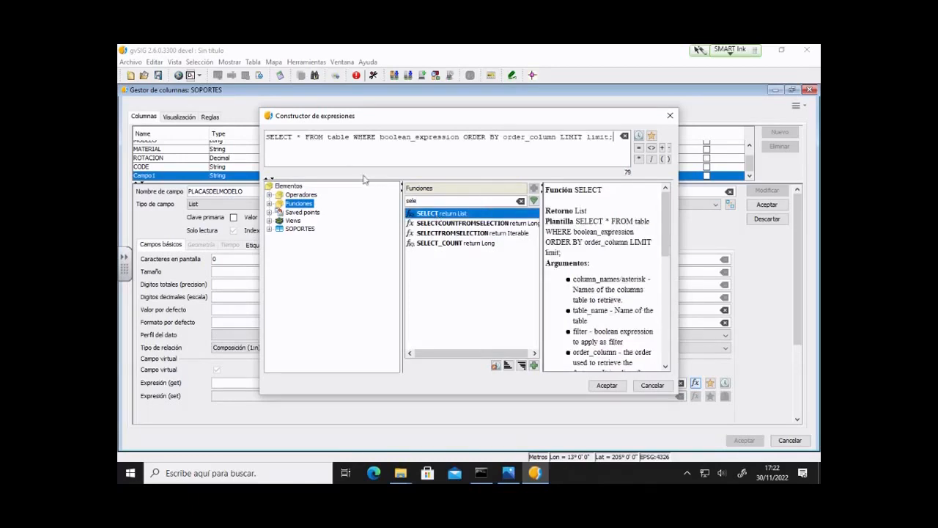
Set PLACAS as the table in the SELECT expression and delete the condition, ORDER BY and LIMIT placeholders after WHERE.
double_click(338, 137)
text(PLACAS)
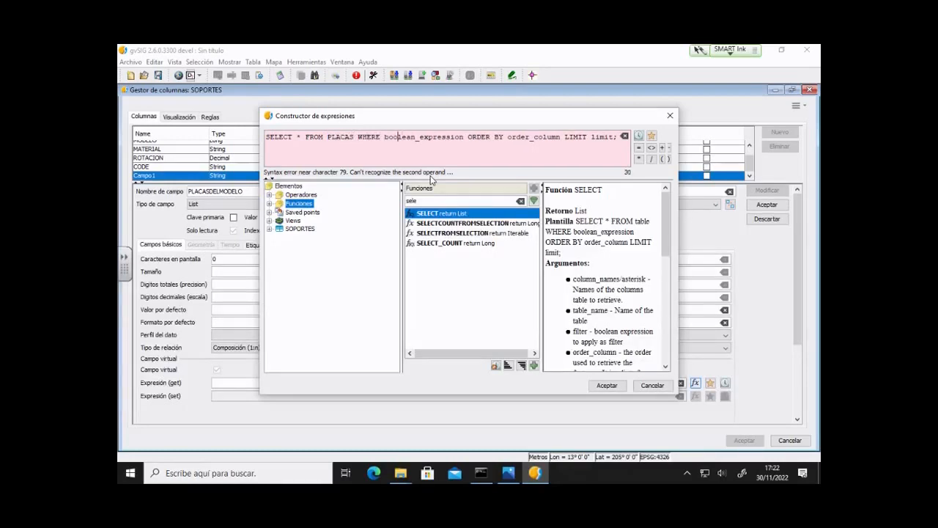
key(ctrl+Left)
key(shift+End)
key(shift+Left)
key(Delete)
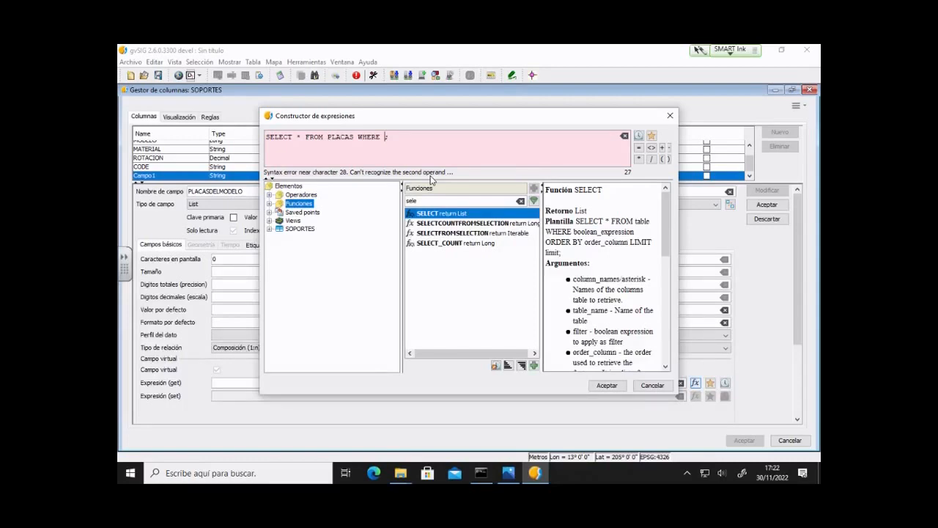
Complete the WHERE clause with the condition CODE = SOPORTES.CODE, taking the first CODE from the SOPORTES fields.
click(269, 228)
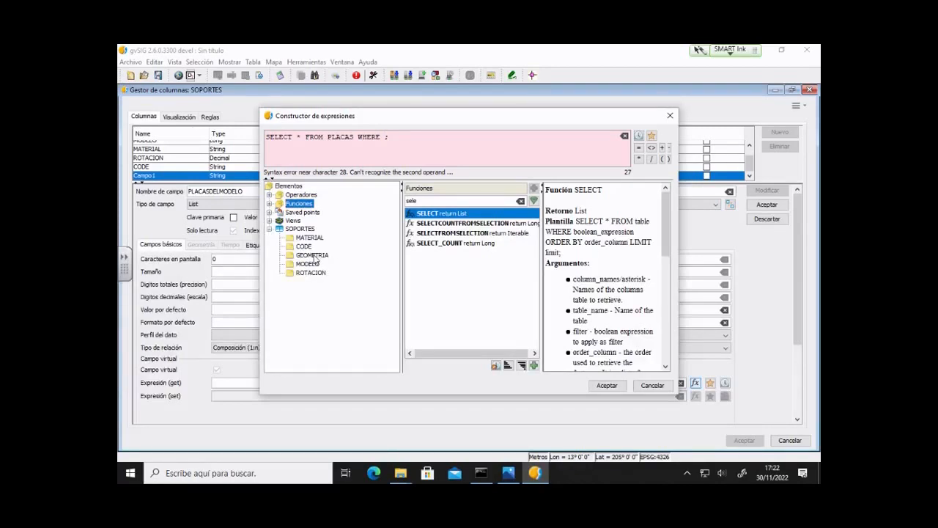
double_click(304, 247)
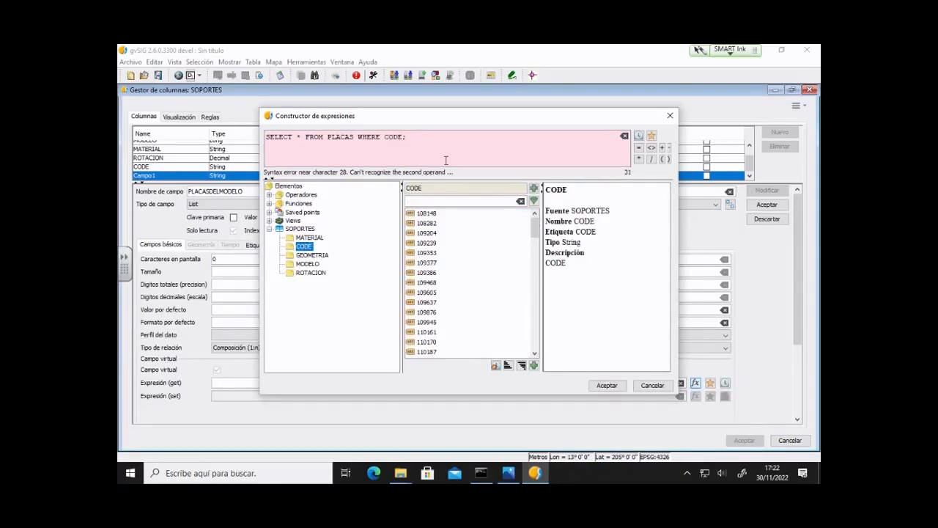
text(= )
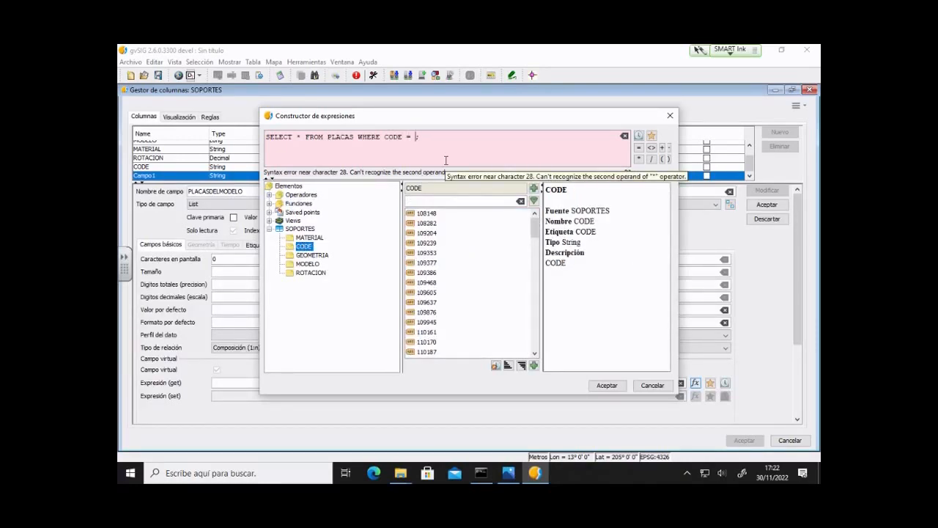
text(SOPORTE)
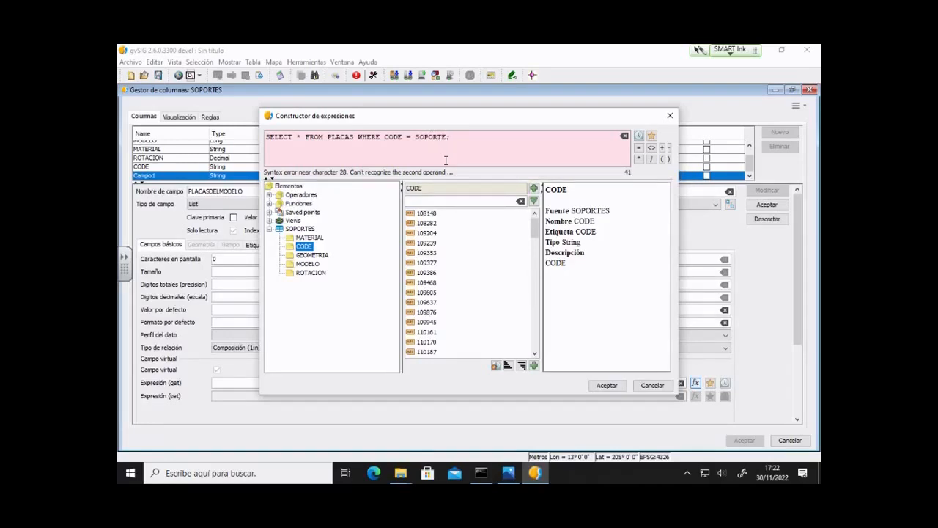
text(S.CODE)
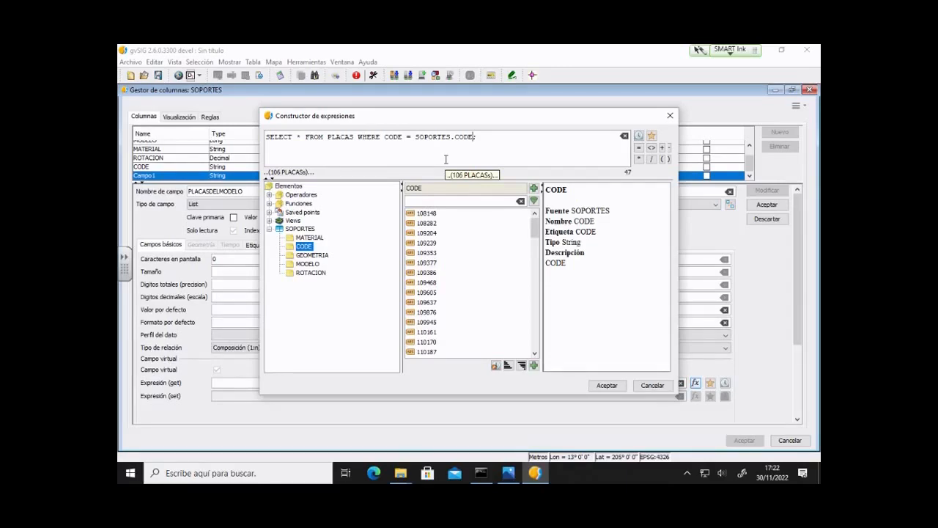
Move the SOPORTES. prefix from the second CODE to the first CODE in the WHERE condition.
key(ctrl+Left)
key(ctrl+shift+Right)
key(shift+Left)
key(shift+Left)
key(shift+Left)
key(shift+Left)
key(ctrl+c)
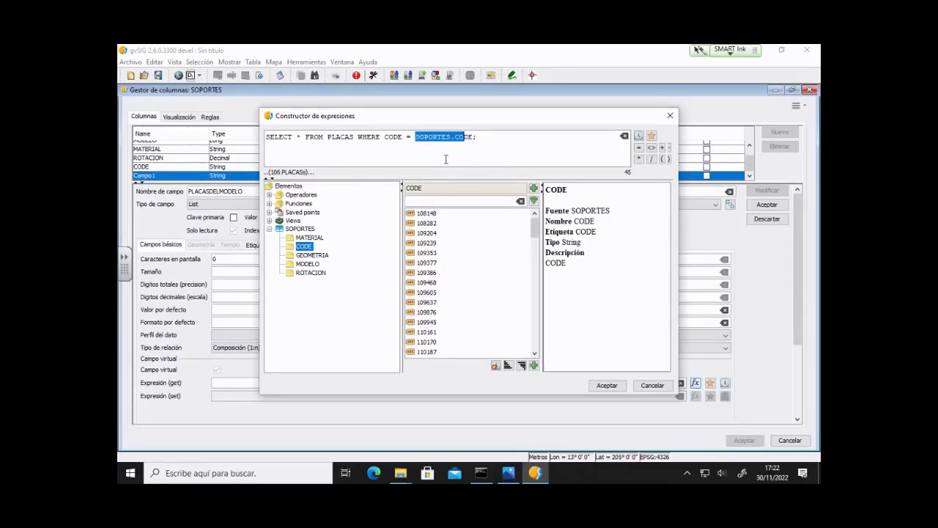
key(Delete)
key(ctrl+v)
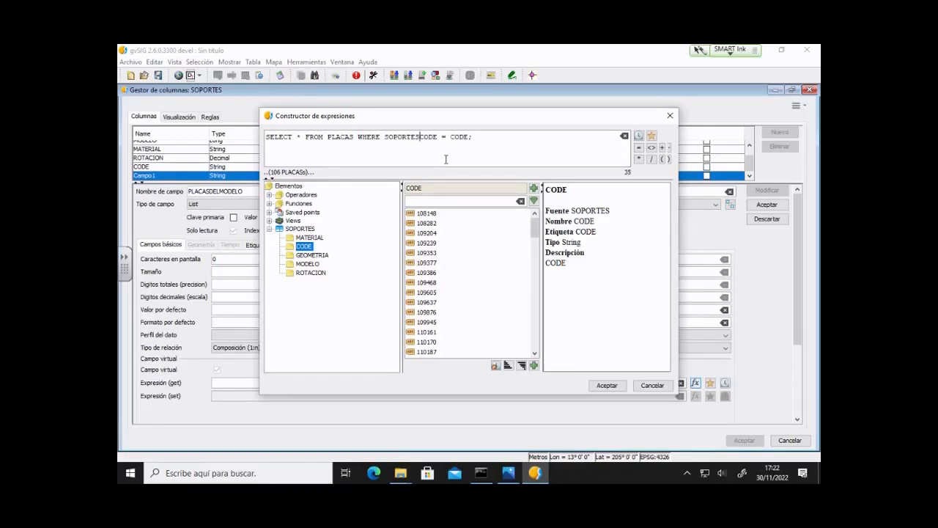
text(.)
Remove the SOPORTES. prefix from the first CODE, prefix the second CODE with PLACAS. and accept the expression.
key(ctrl+shift+Left)
key(ctrl+shift+Left)
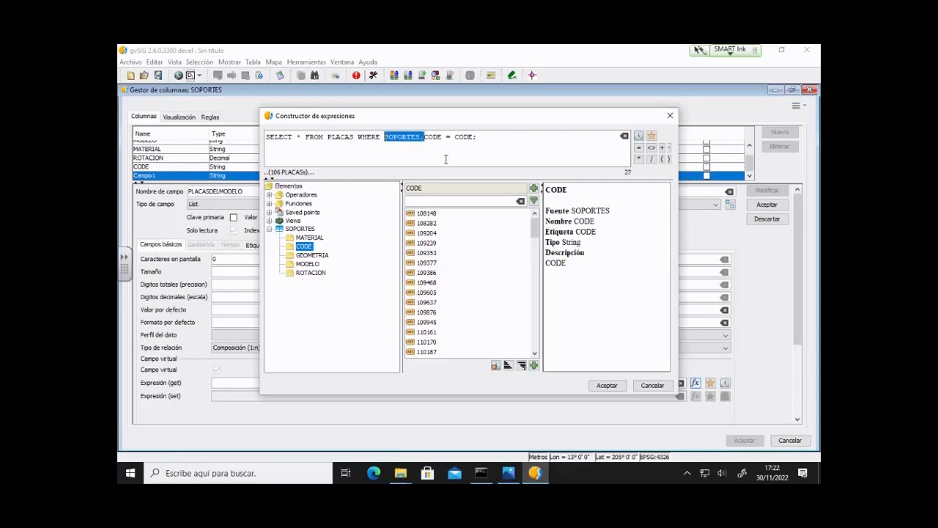
key(Delete)
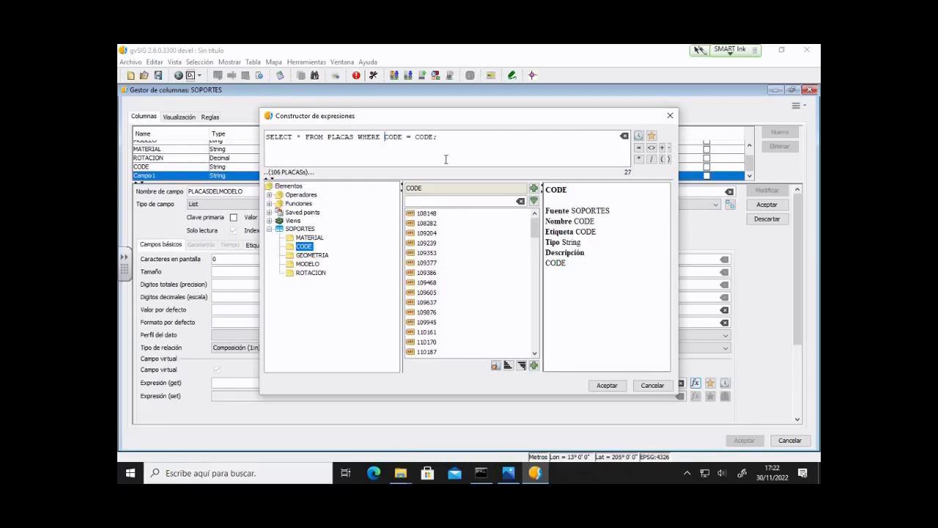
key(ctrl+Right)
key(ctrl+Right)
text(PLACAS.)
click(602, 383)
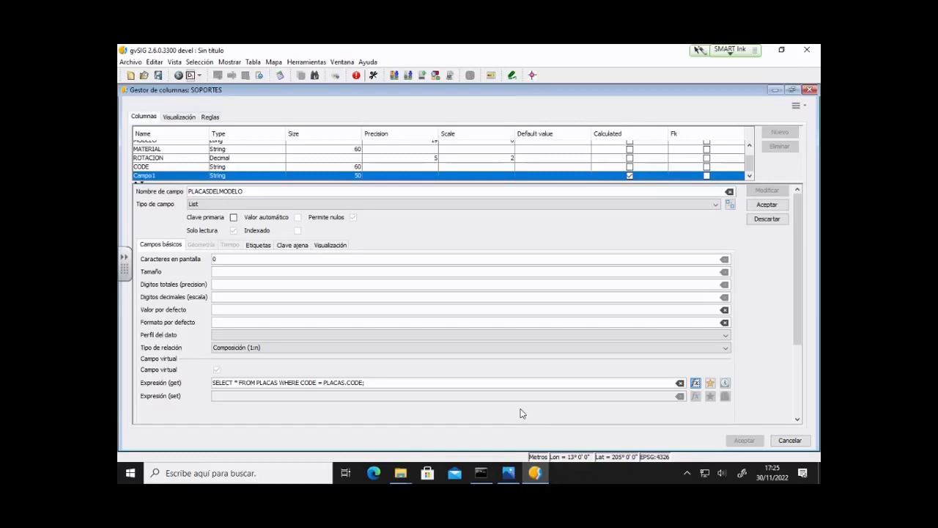
Accept the PLACASDELMODELO field definition and apply the column changes to the SOPORTES table.
click(765, 205)
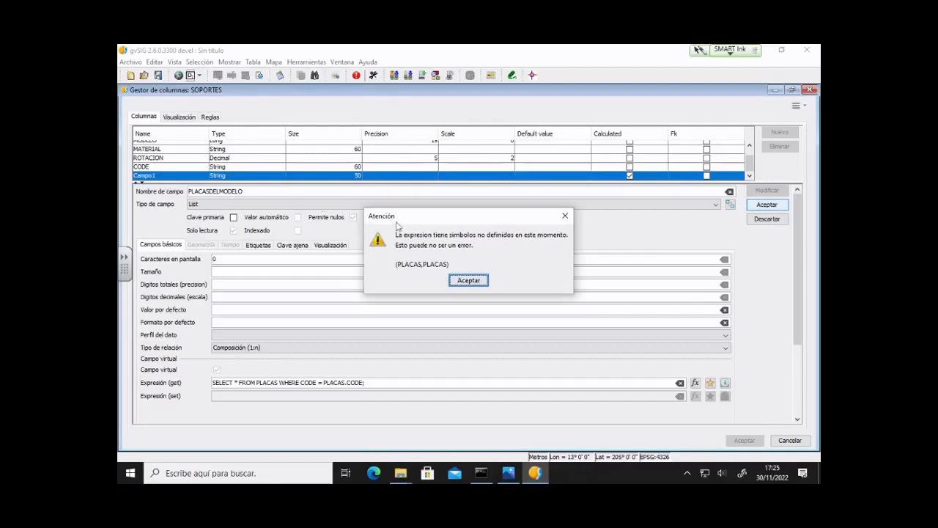
click(469, 280)
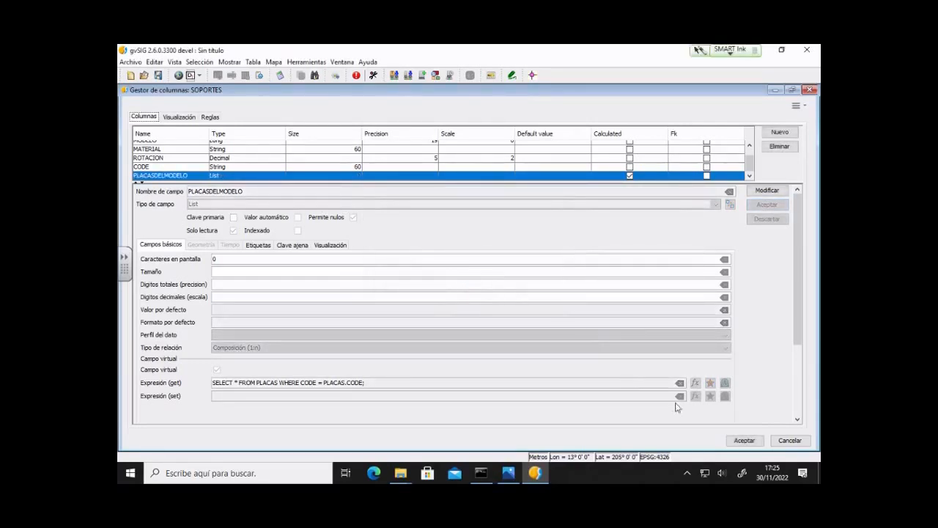
click(743, 439)
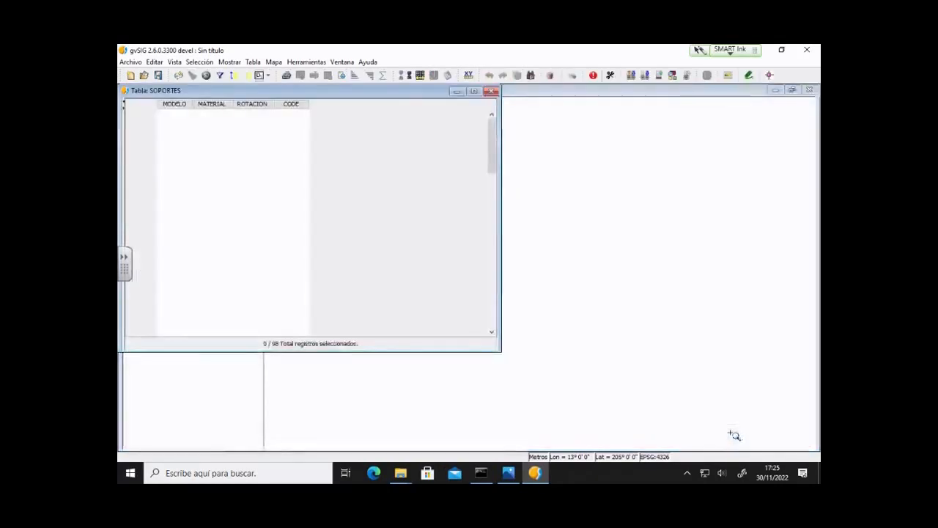
Show the form of the SOPORTES table and place it clear of the table's columns.
click(252, 63)
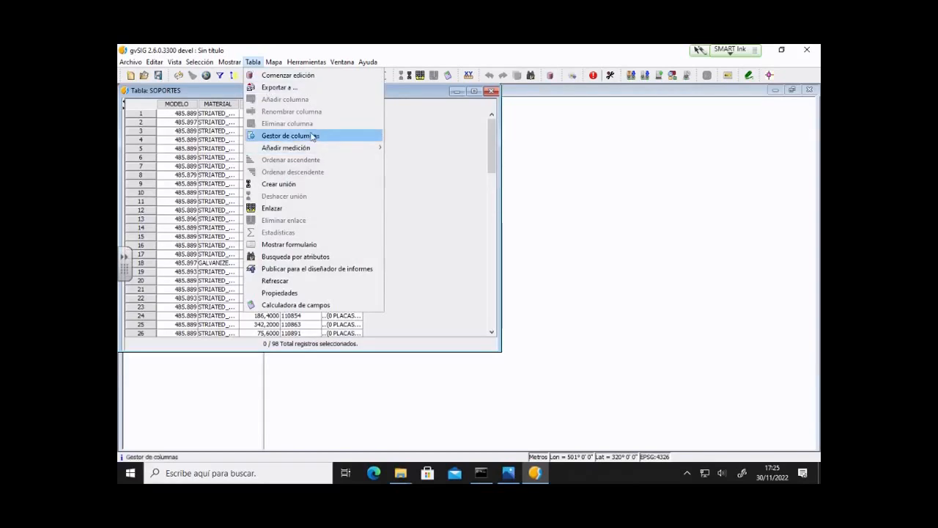
click(344, 250)
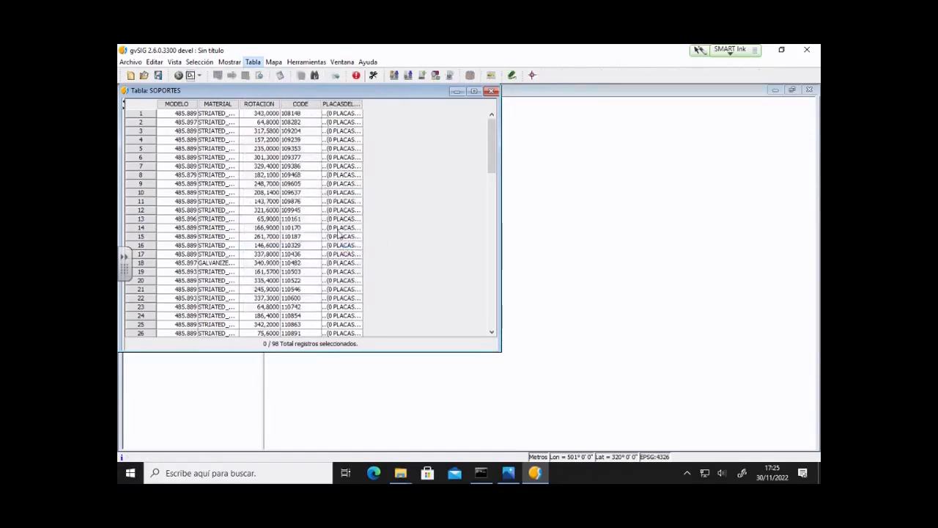
drag(258, 105, 494, 215)
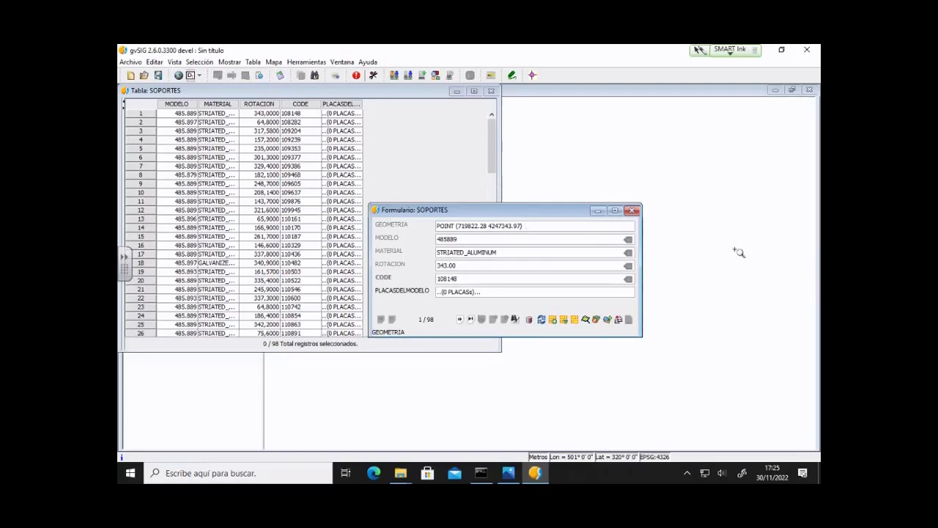
Browse forward through the SOPORTES form records to examine the PLACASDELMODELO value of each support.
click(459, 320)
click(460, 319)
click(460, 320)
click(460, 320)
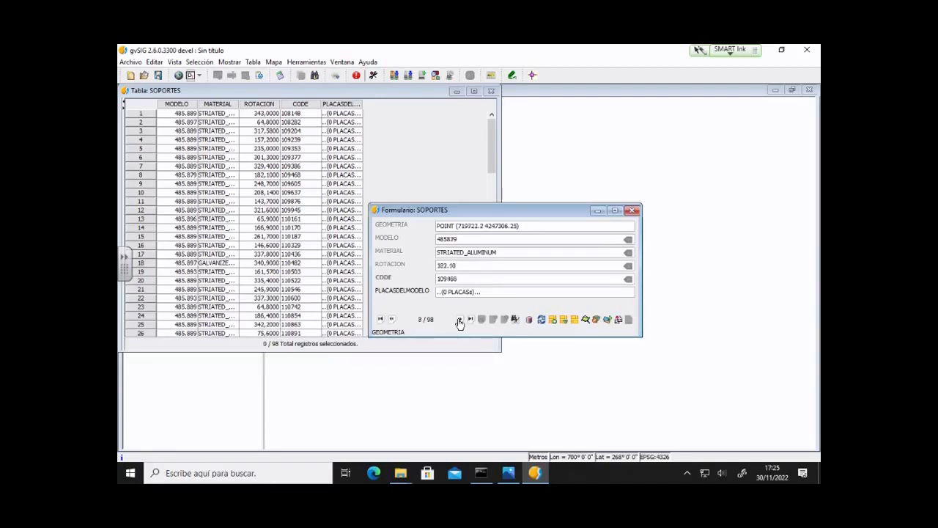
click(460, 320)
click(460, 320)
click(459, 320)
click(459, 320)
click(460, 320)
click(460, 319)
click(460, 320)
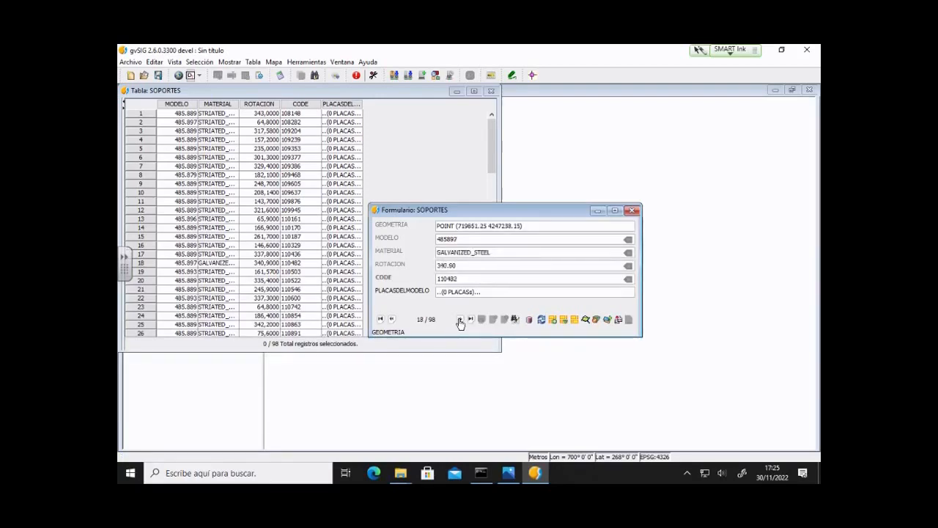
click(460, 319)
click(459, 320)
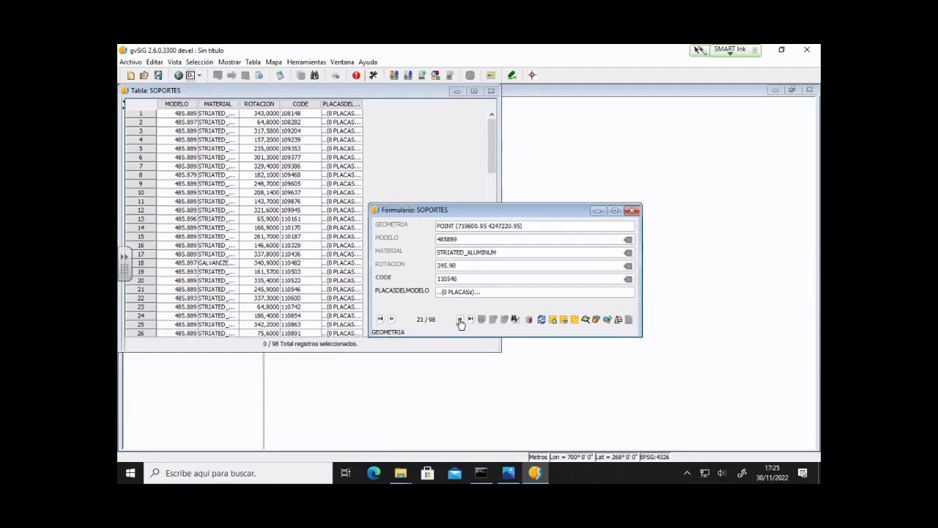
Browse back to the first SOPORTES record, checking PLACASDELMODELO on the way, and close the form.
click(392, 319)
click(391, 319)
click(391, 319)
click(391, 320)
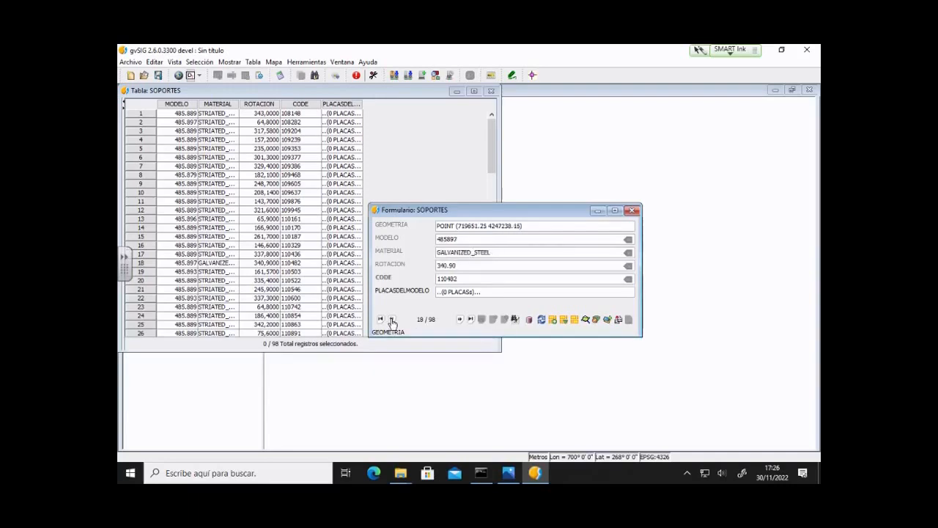
click(392, 320)
click(392, 319)
click(392, 320)
click(392, 320)
click(391, 320)
click(392, 320)
click(392, 320)
click(391, 320)
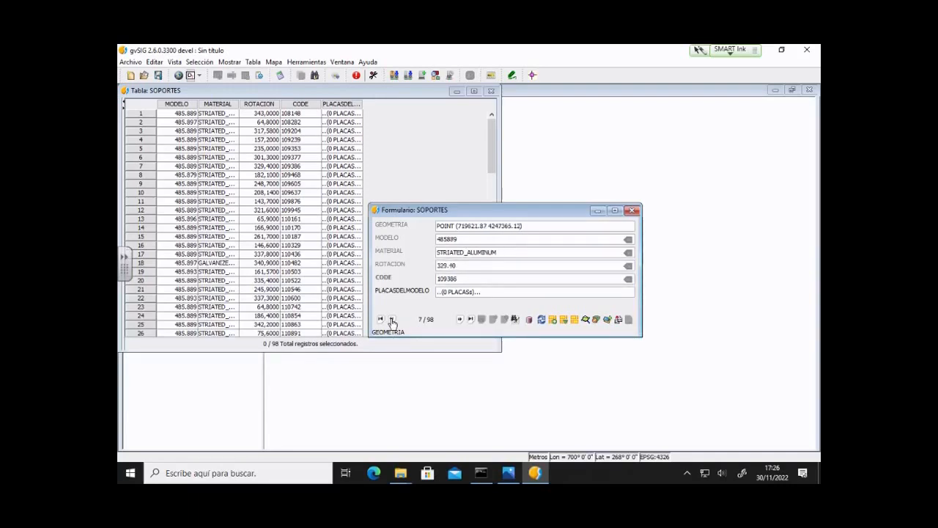
click(391, 320)
click(392, 319)
click(391, 319)
click(392, 320)
click(631, 210)
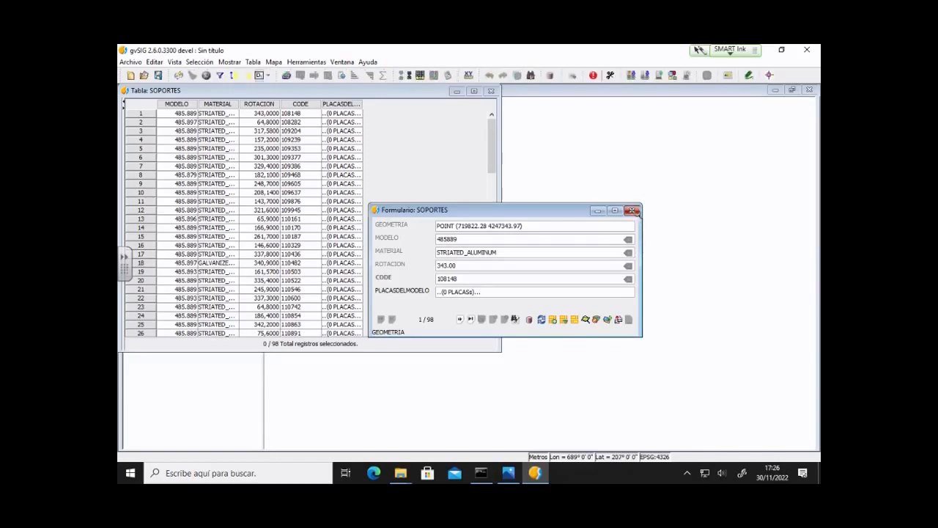
Reopen the SOPORTES column manager, maximize it with a taller column list, and start modifying the PLACASDELMODELO field.
click(253, 62)
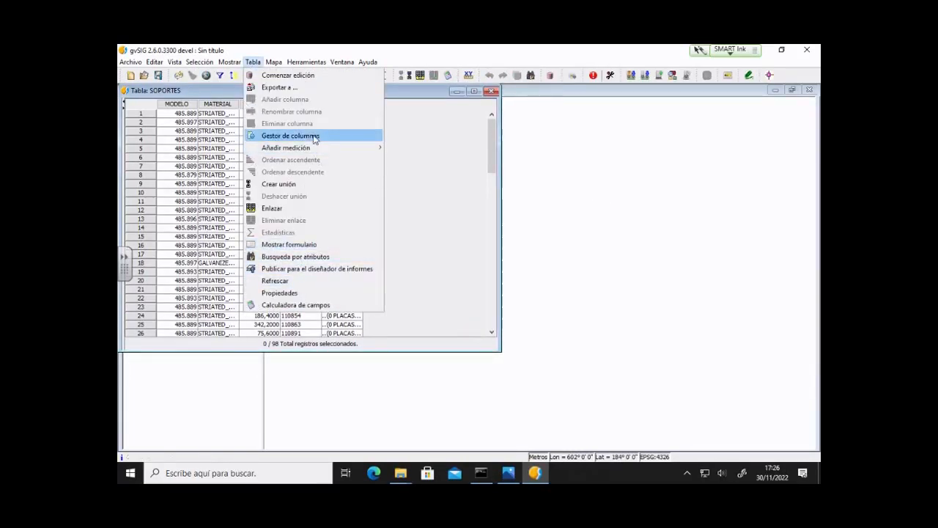
click(286, 75)
click(453, 271)
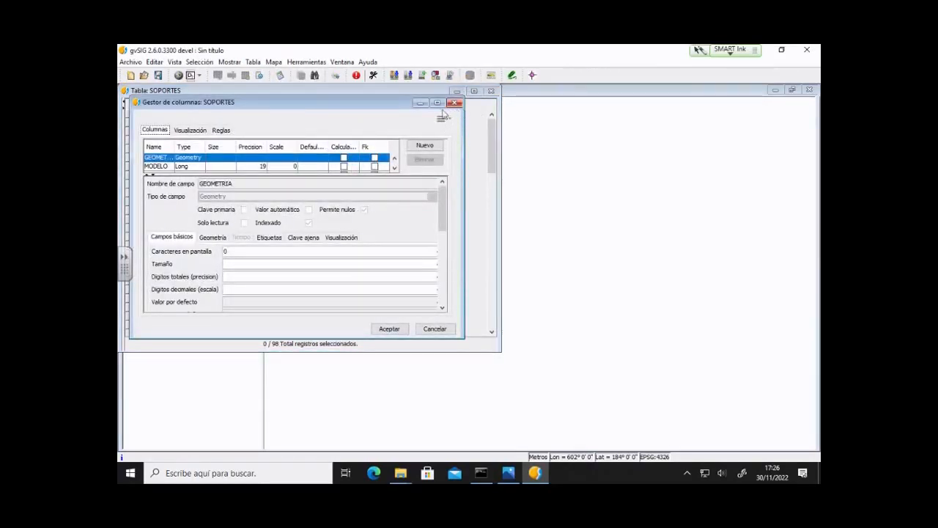
click(435, 103)
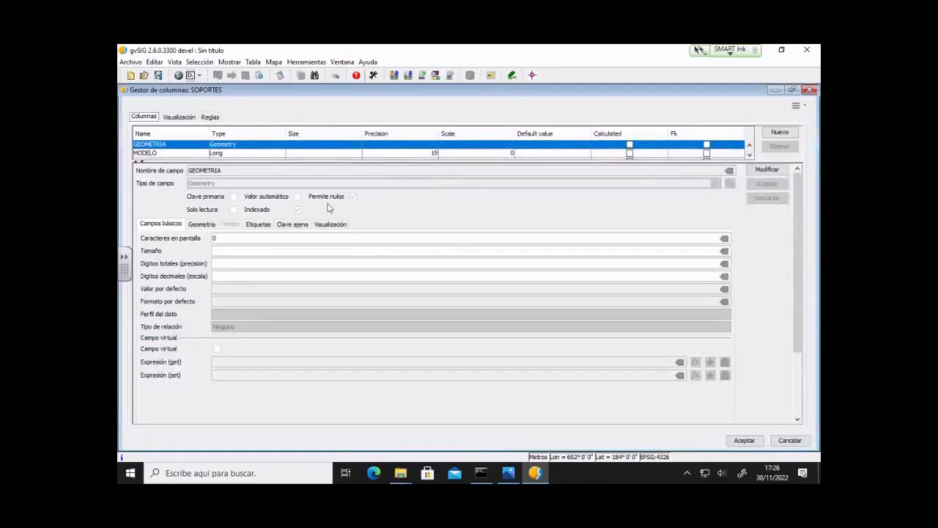
drag(343, 161, 343, 186)
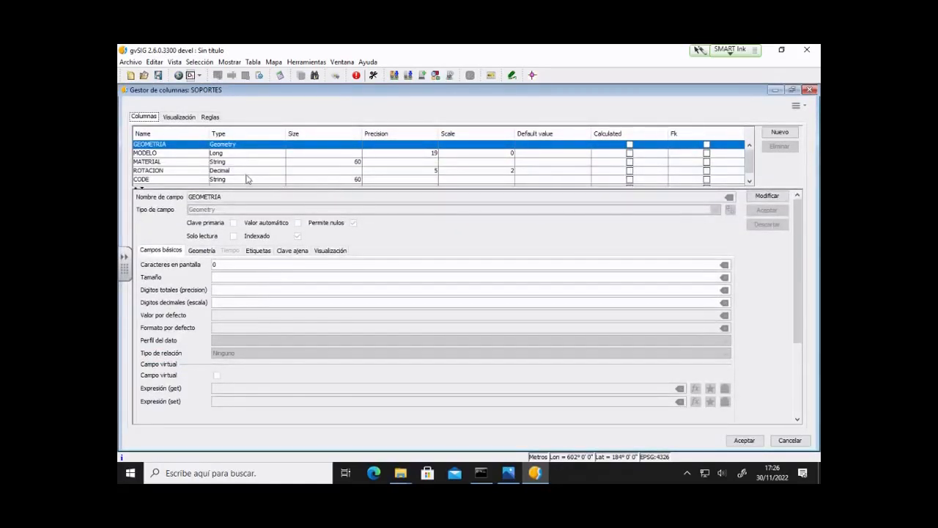
scroll(200, 168, down, 1)
click(196, 181)
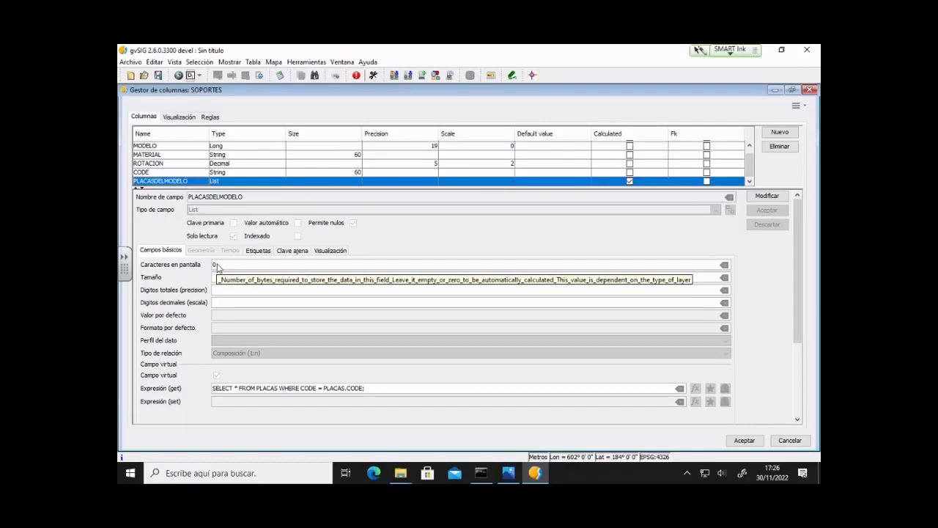
click(767, 196)
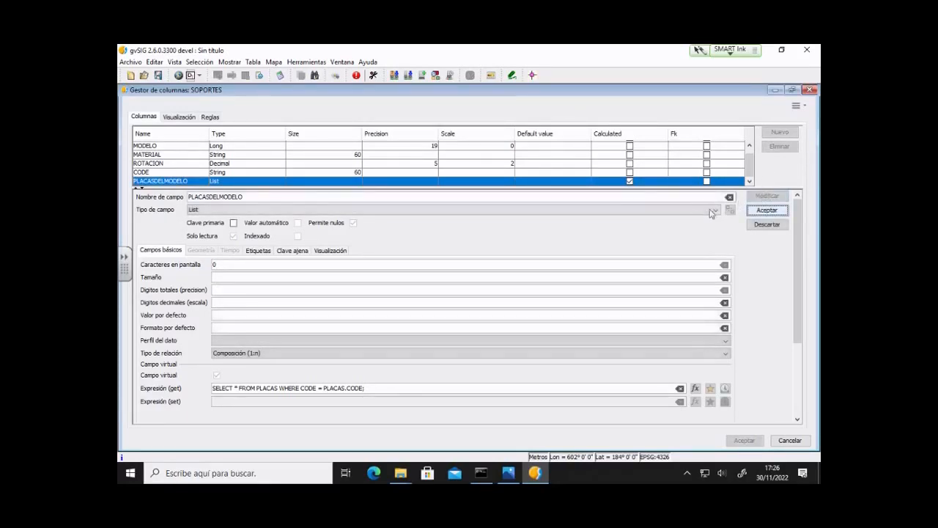
Add the tag DAL.RelatedFeatures.Table with the value PLACAS to the PLACASDELMODELO field.
click(262, 252)
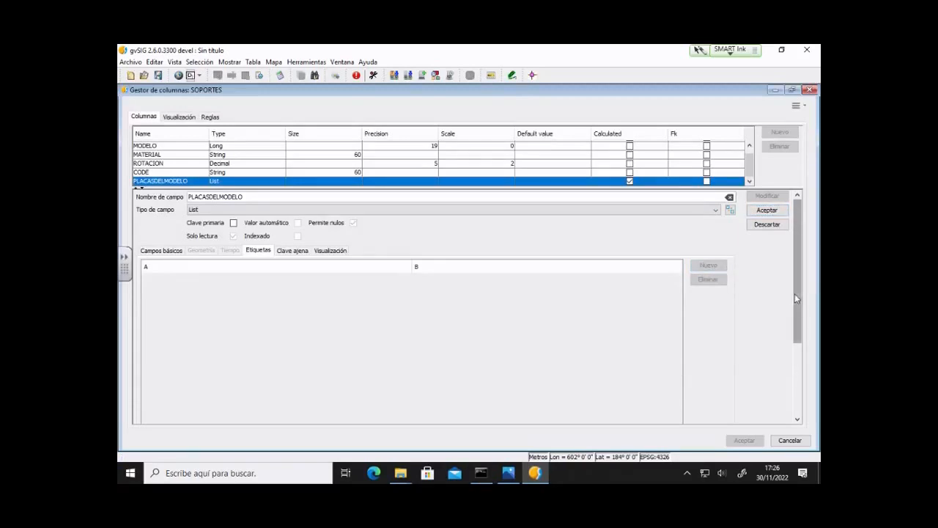
drag(798, 300, 804, 373)
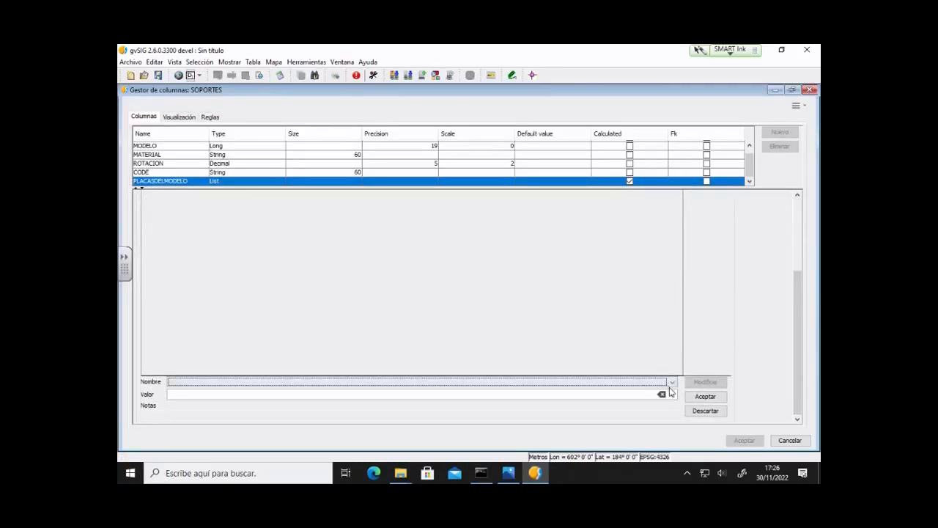
click(670, 382)
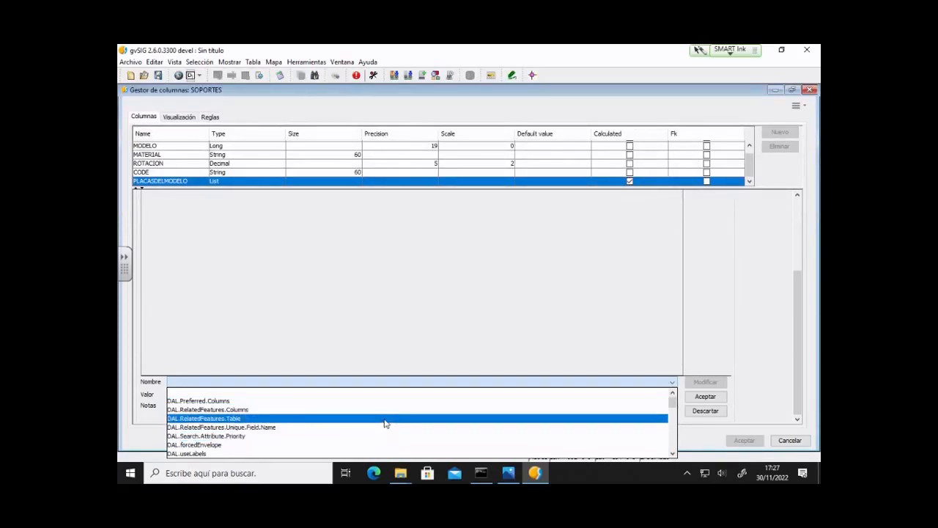
click(384, 421)
click(280, 393)
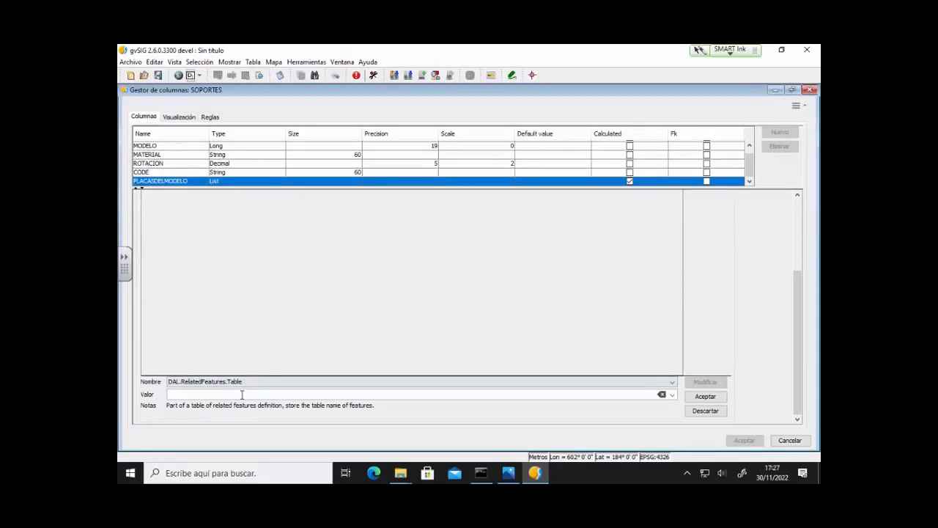
text(PLACAS)
click(704, 398)
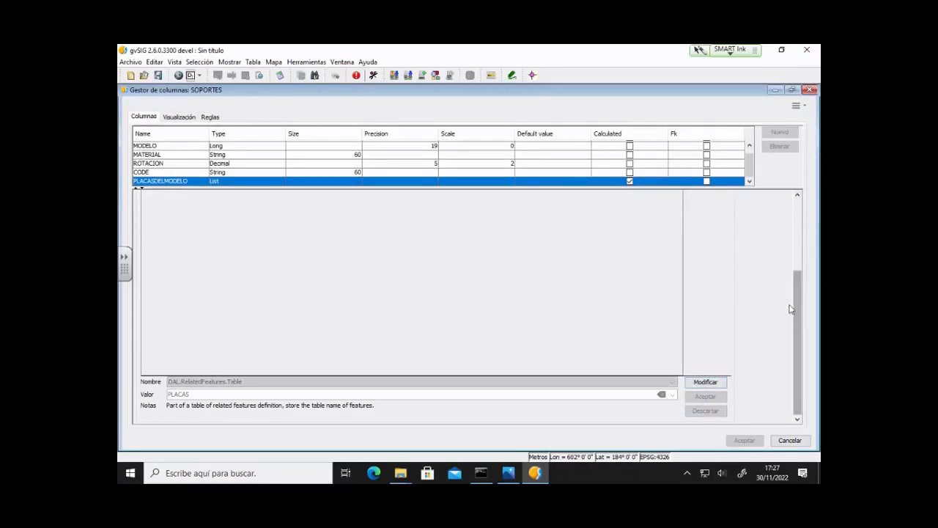
Add a second tag to the PLACASDELMODELO field, DAL.RelatedFeatures.Unique.Field.Name, with the value CODE.
scroll(791, 309, up, 5)
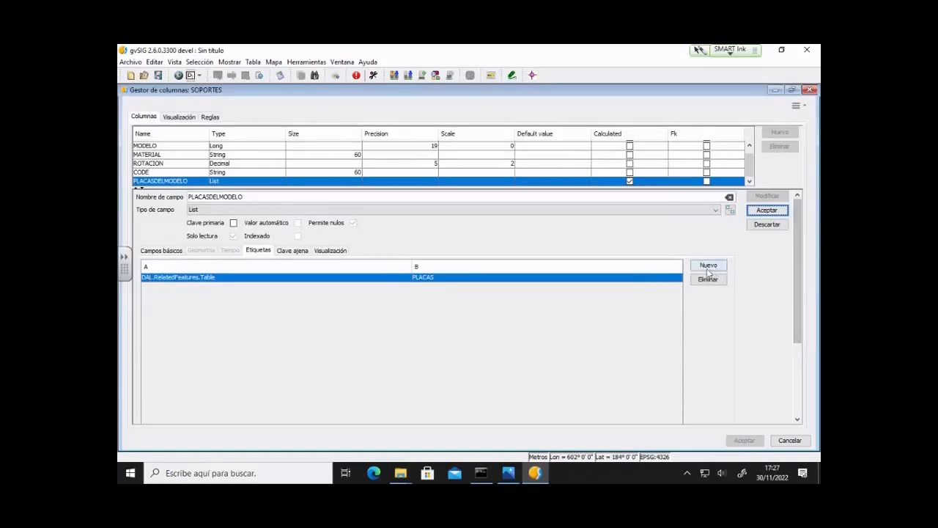
click(708, 270)
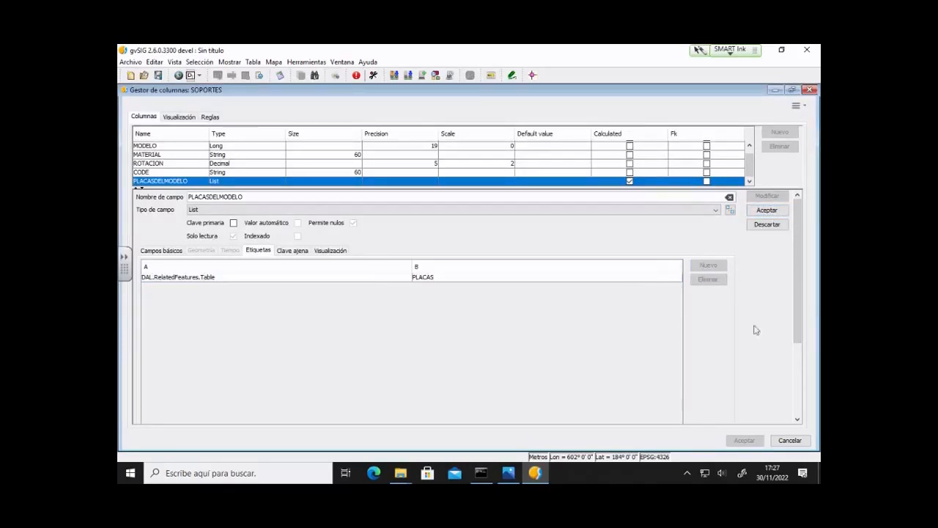
scroll(798, 358, down, 1)
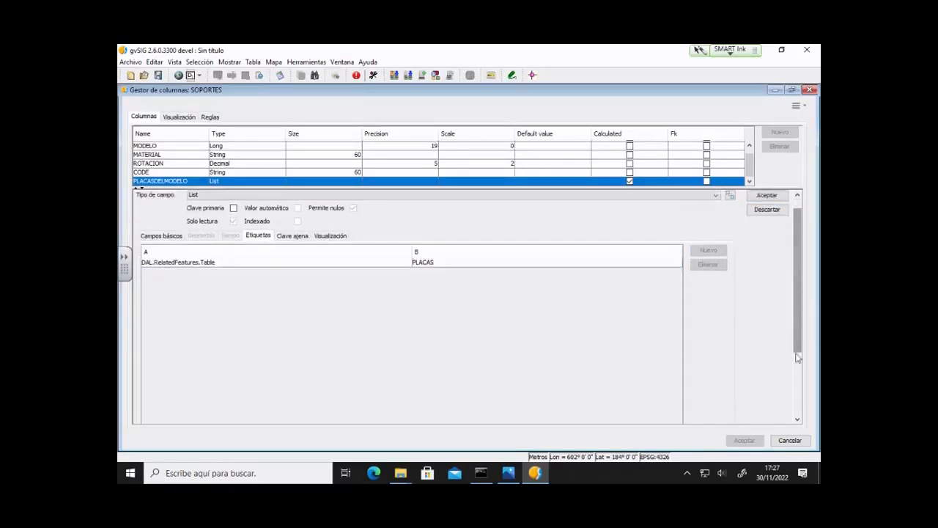
scroll(798, 357, down, 5)
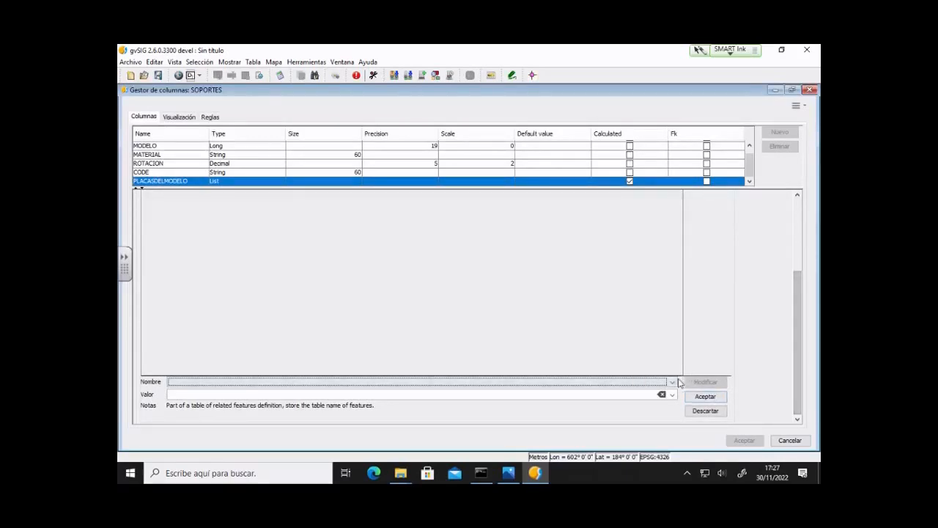
click(672, 382)
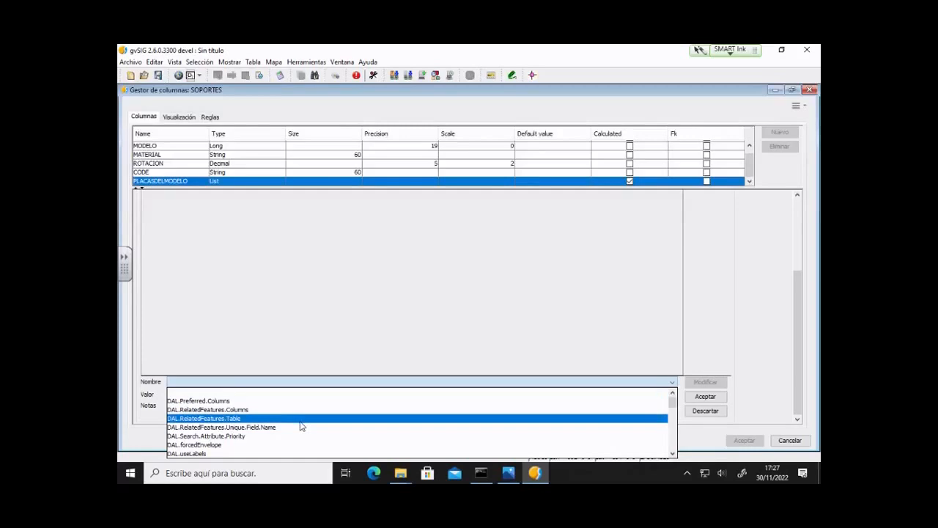
click(302, 427)
click(298, 393)
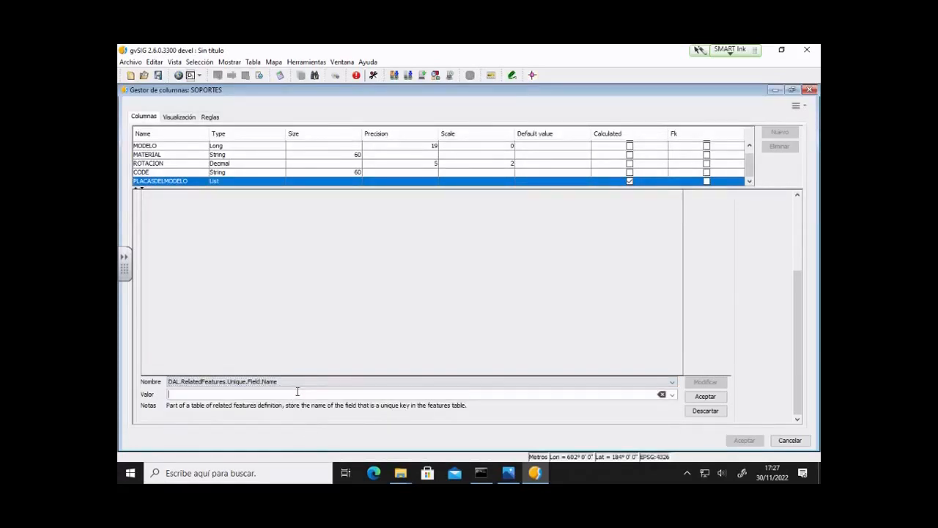
text(CODE)
click(716, 398)
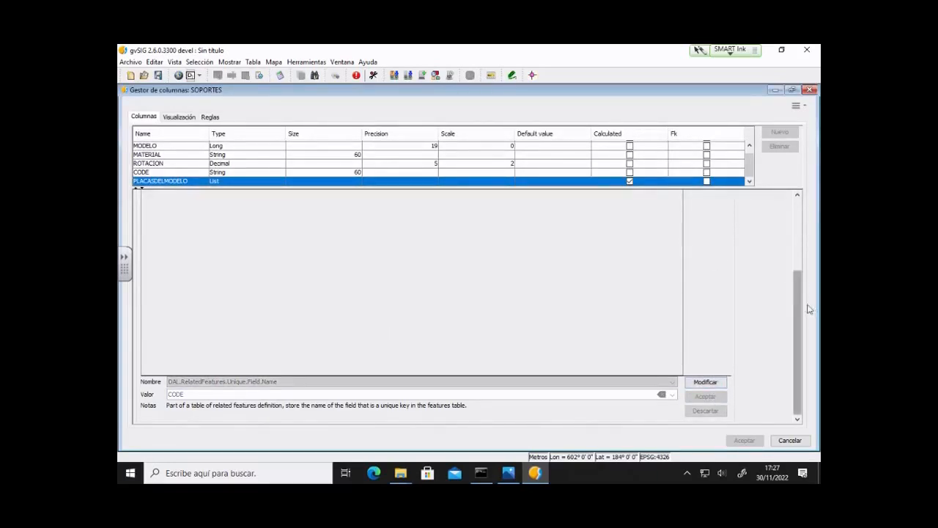
Add a third tag to the PLACASDELMODELO field, dynform.resizeWeight, with the value 100.
scroll(799, 314, up, 5)
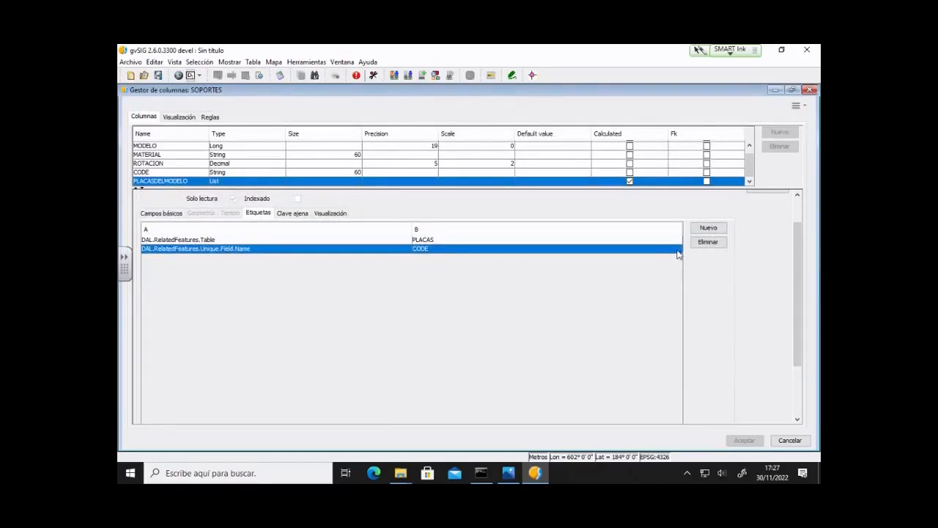
click(700, 229)
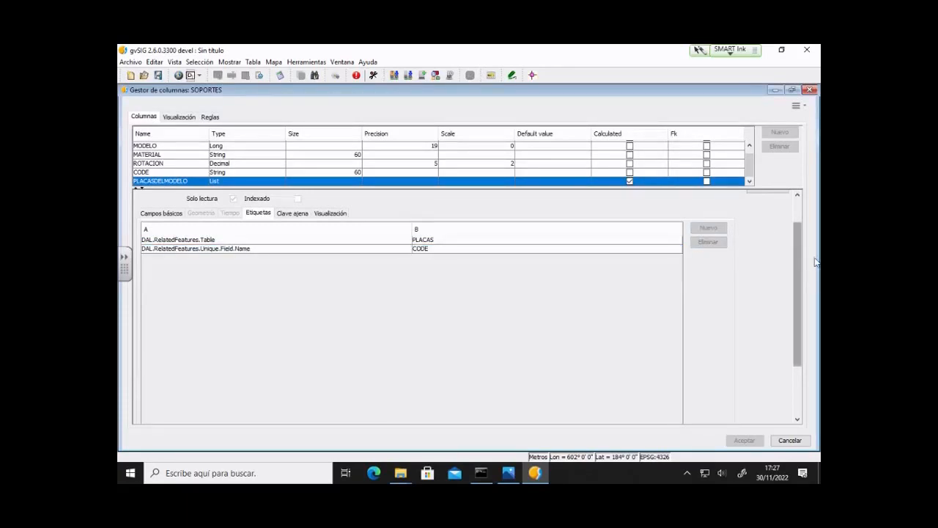
drag(804, 265, 798, 346)
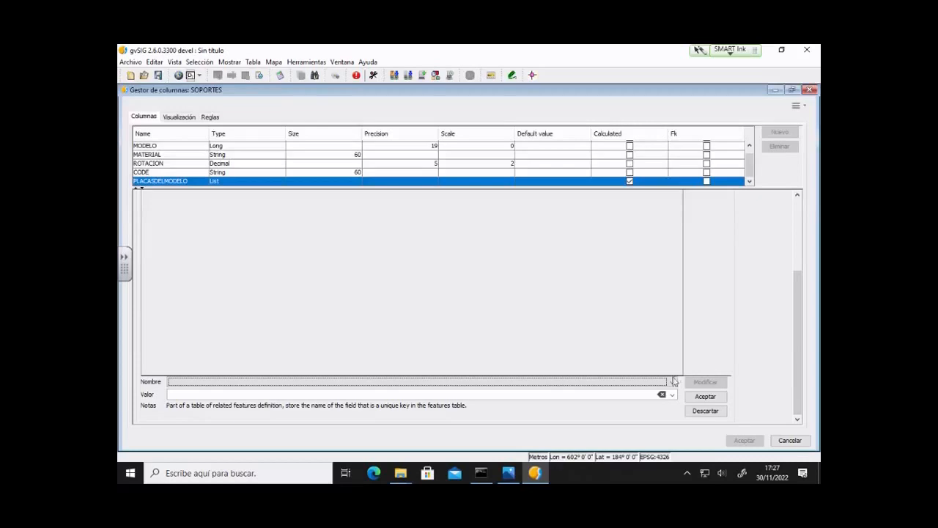
click(671, 381)
scroll(379, 427, down, 5)
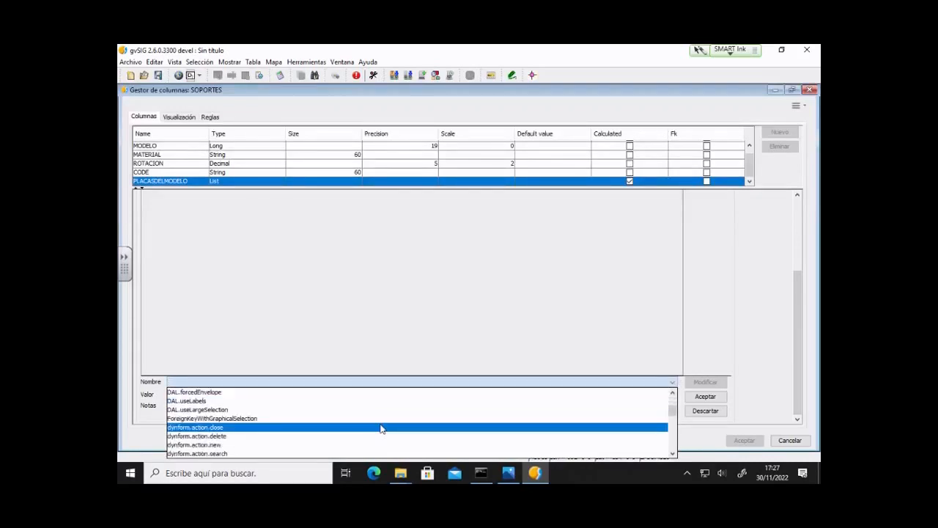
scroll(380, 428, down, 1)
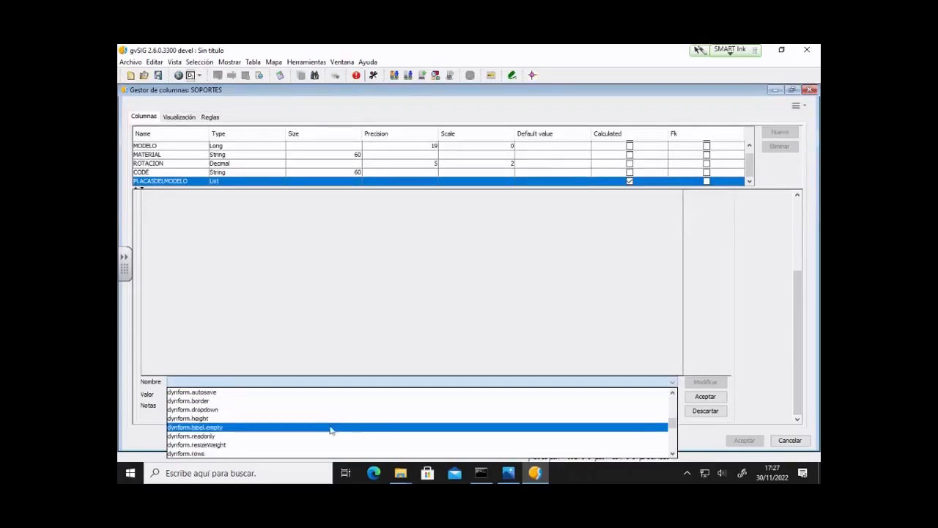
click(330, 445)
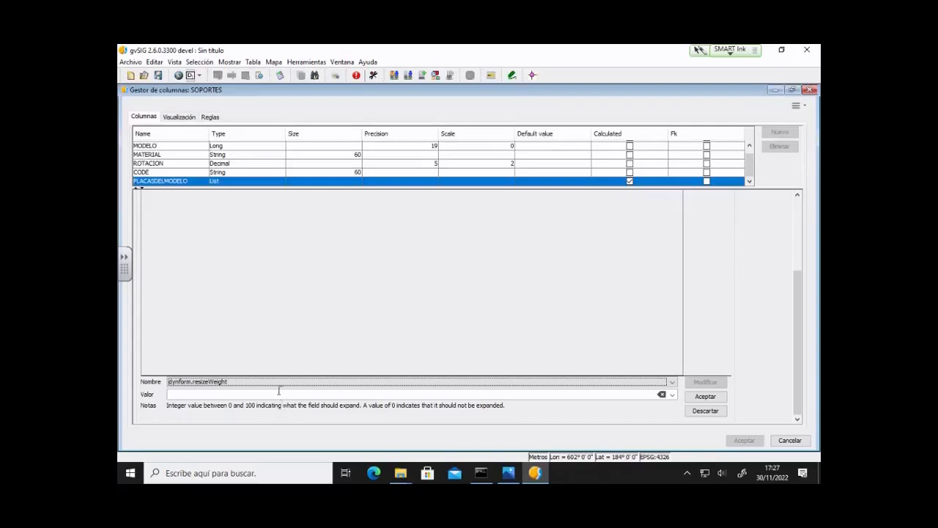
click(278, 392)
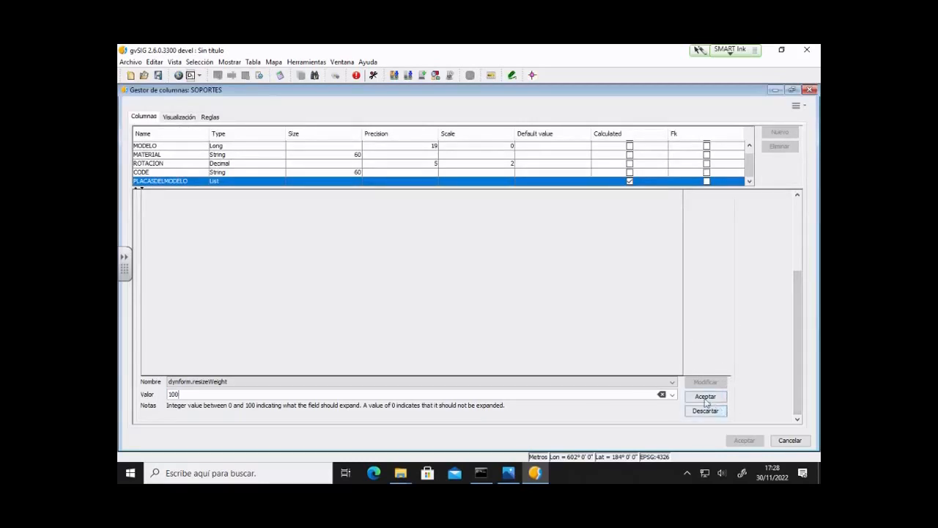
click(705, 396)
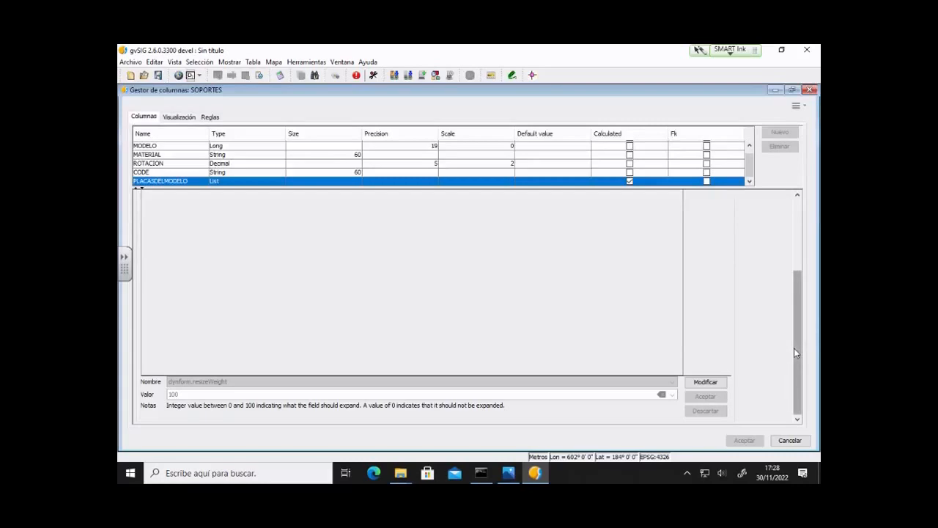
Accept the PLACASDELMODELO field changes, dismiss the expression warning, and save the SOPORTES column settings.
drag(794, 348, 801, 377)
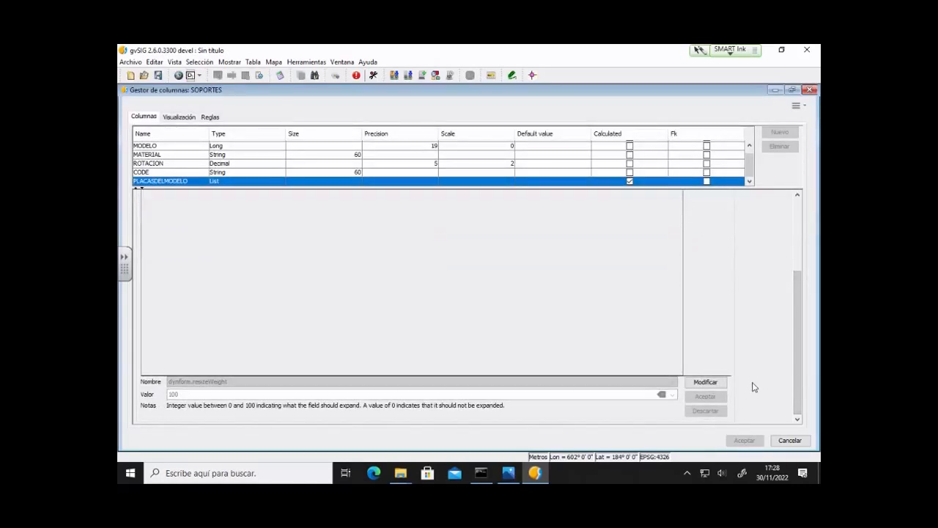
drag(797, 360, 782, 289)
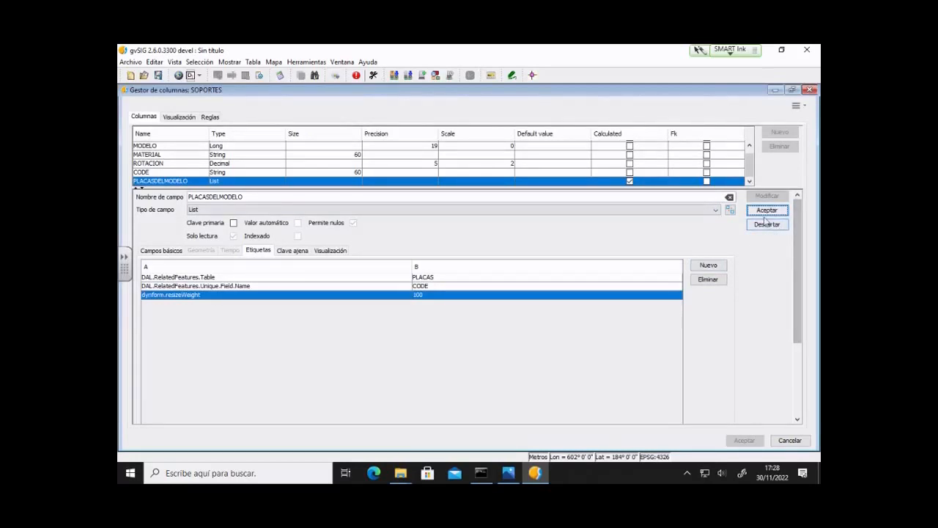
click(767, 211)
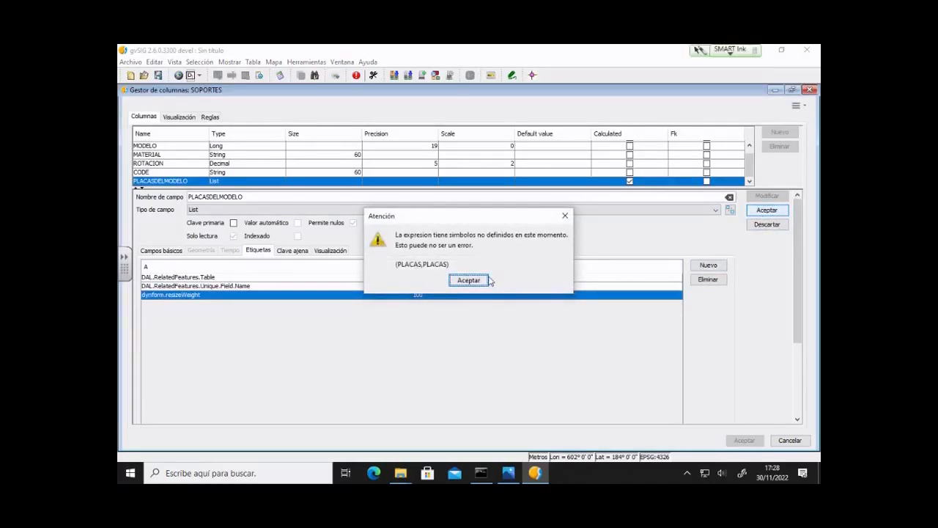
click(472, 281)
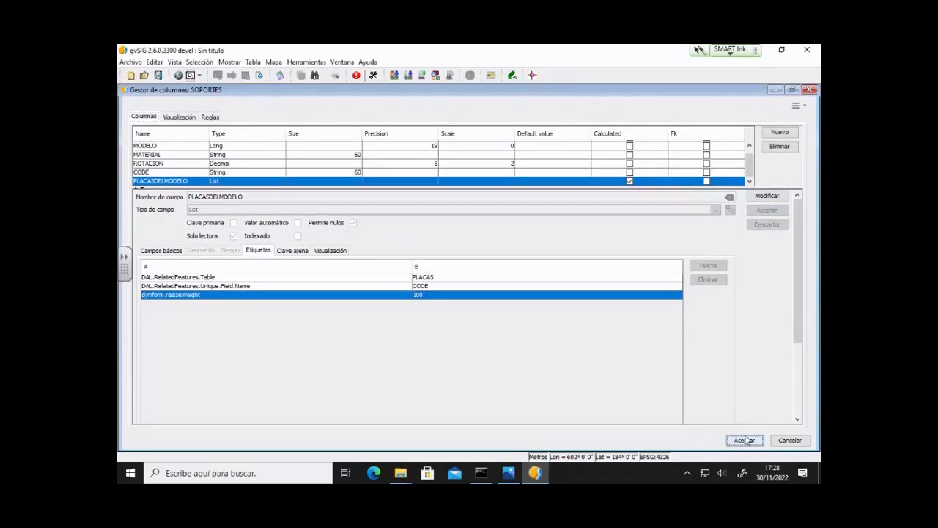
click(744, 440)
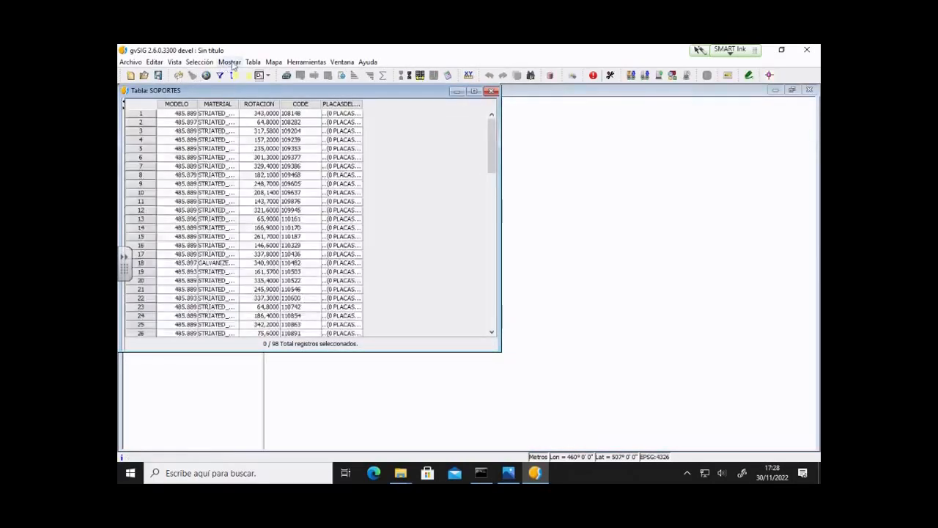
Open the SOPORTES form, enlarge it to inspect the PLACASDELMODELO table, and close it.
click(261, 64)
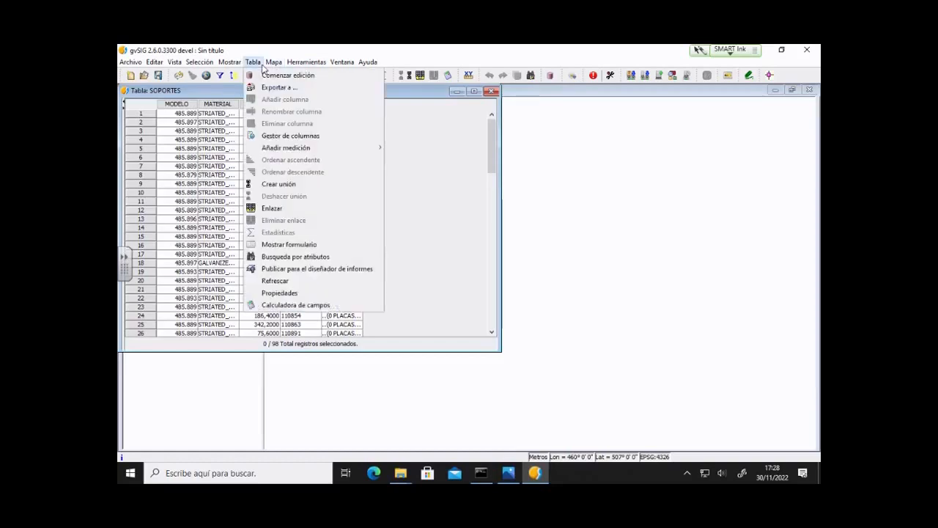
click(347, 250)
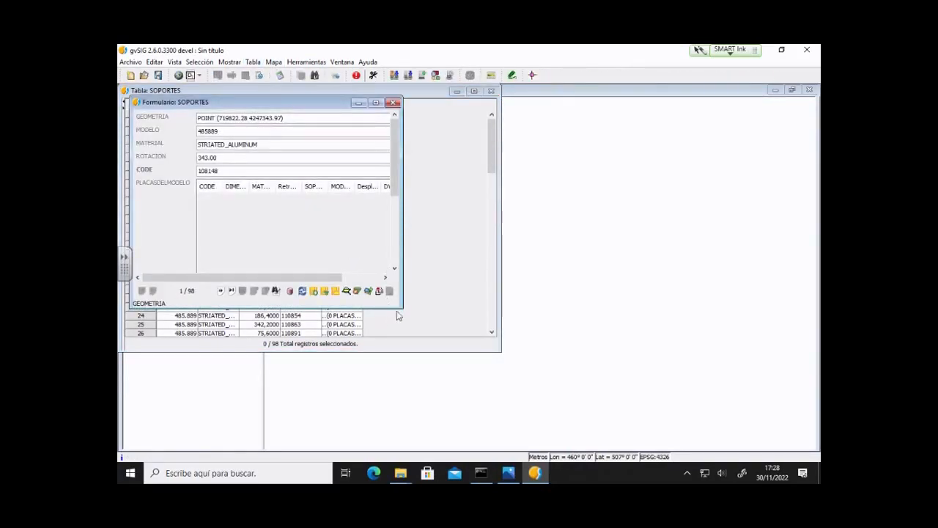
drag(565, 393, 583, 442)
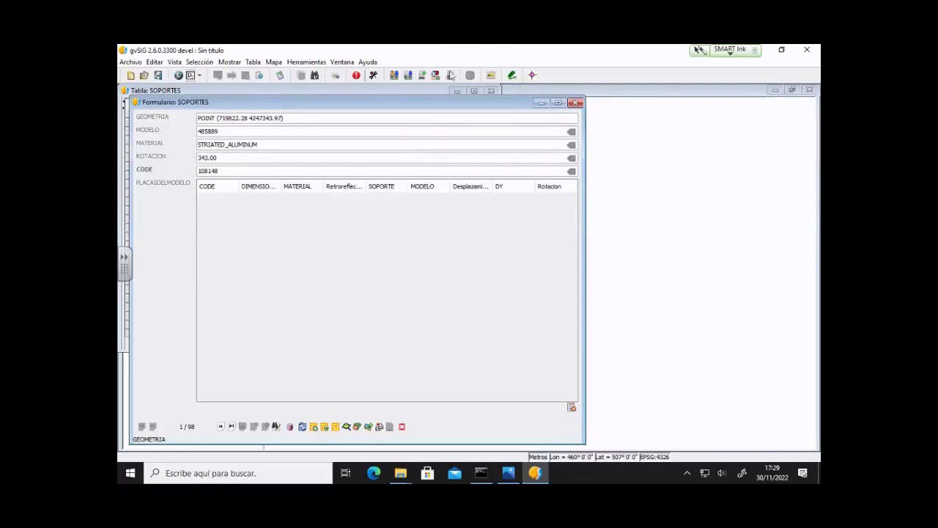
click(575, 103)
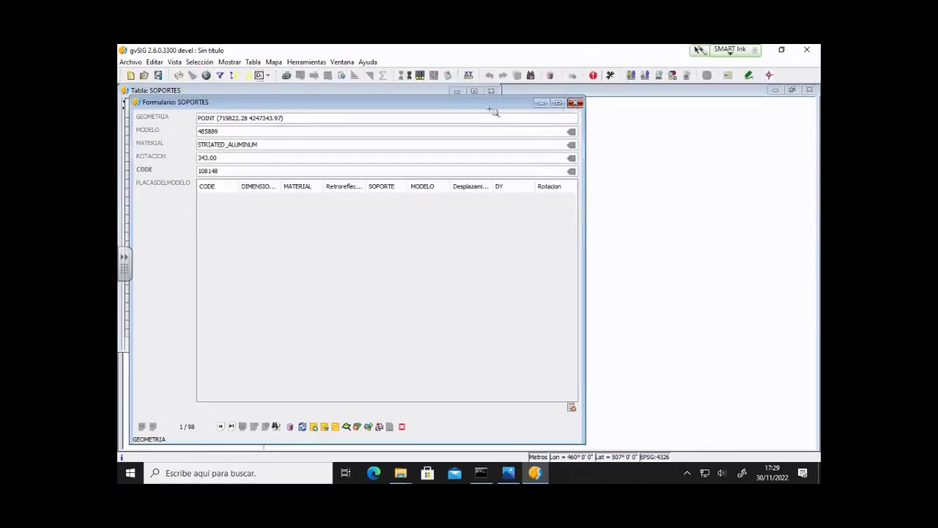
Reopen the SOPORTES column manager, maximize it, and display the tags of the PLACASDELMODELO field.
click(254, 61)
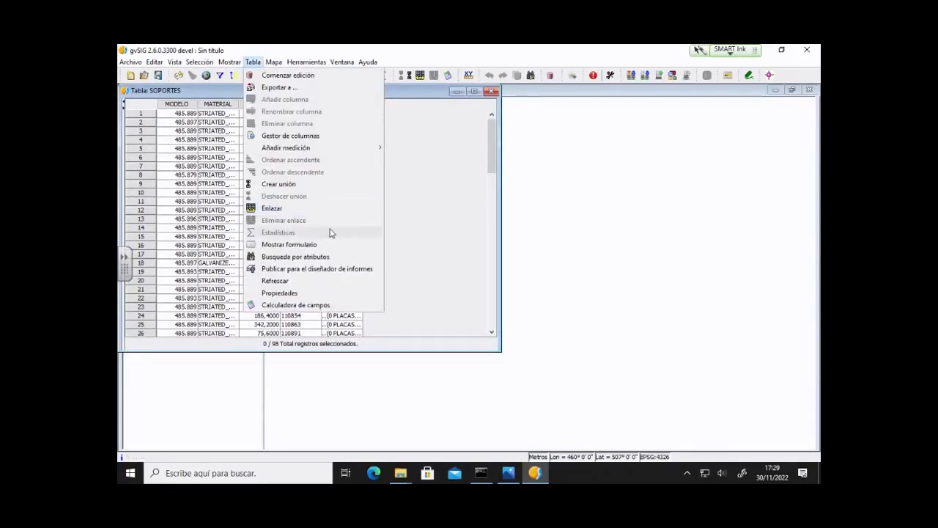
click(292, 136)
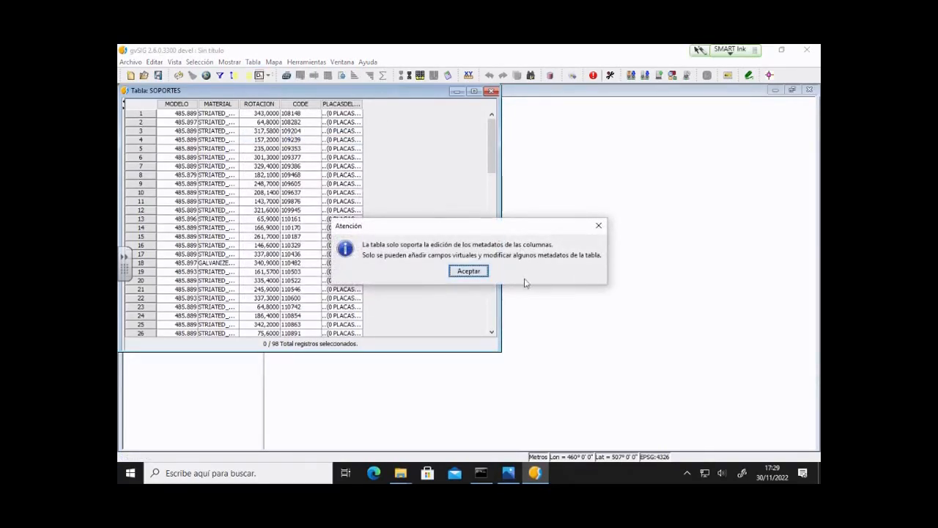
click(475, 273)
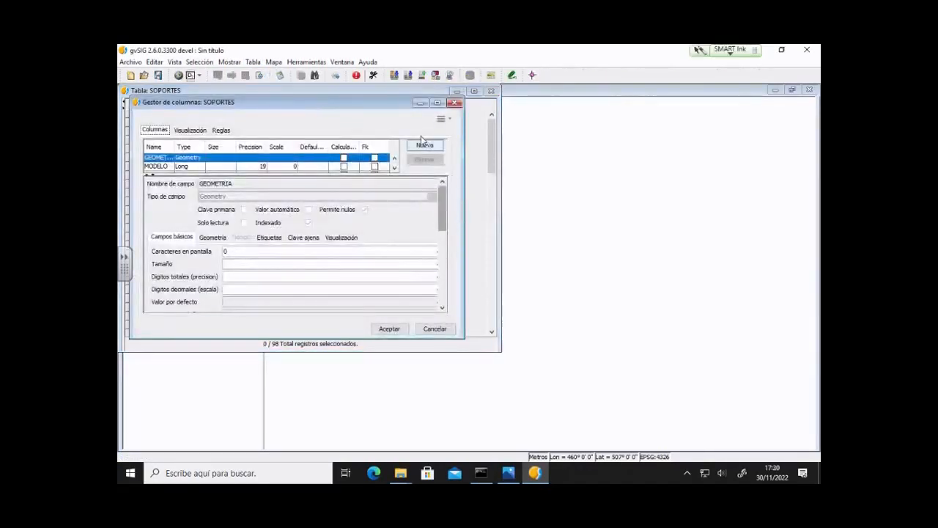
double_click(415, 106)
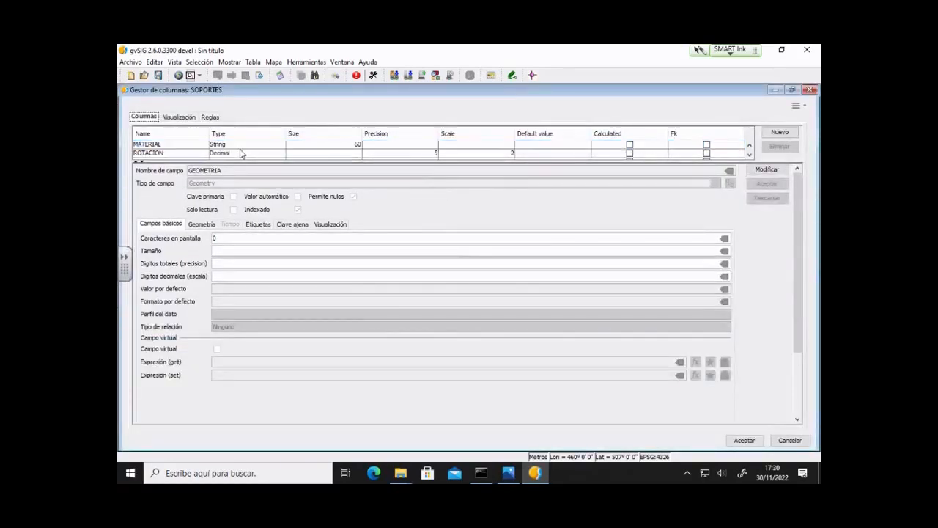
scroll(240, 152, up, 3)
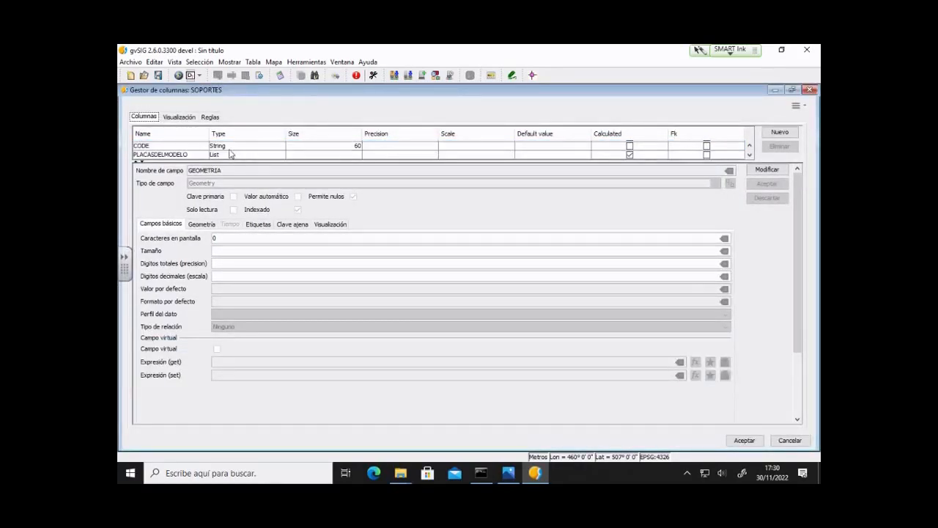
click(232, 155)
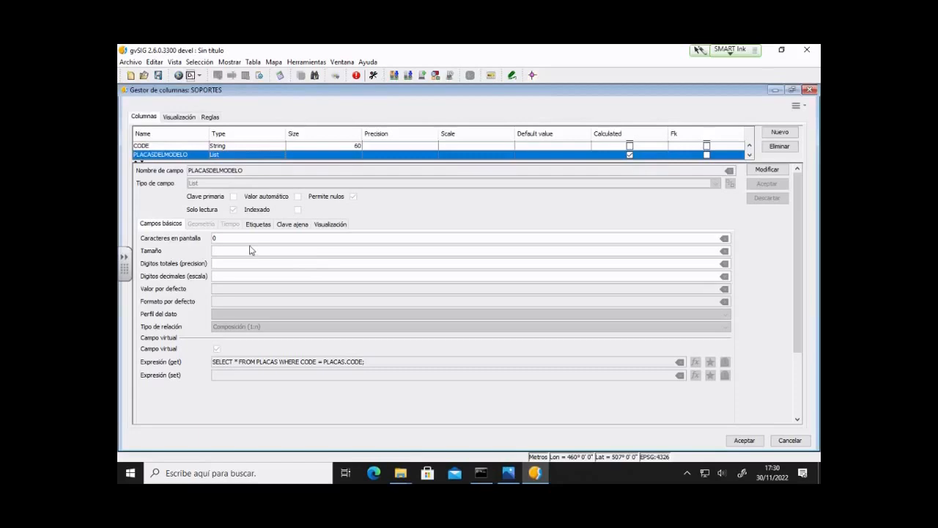
click(258, 224)
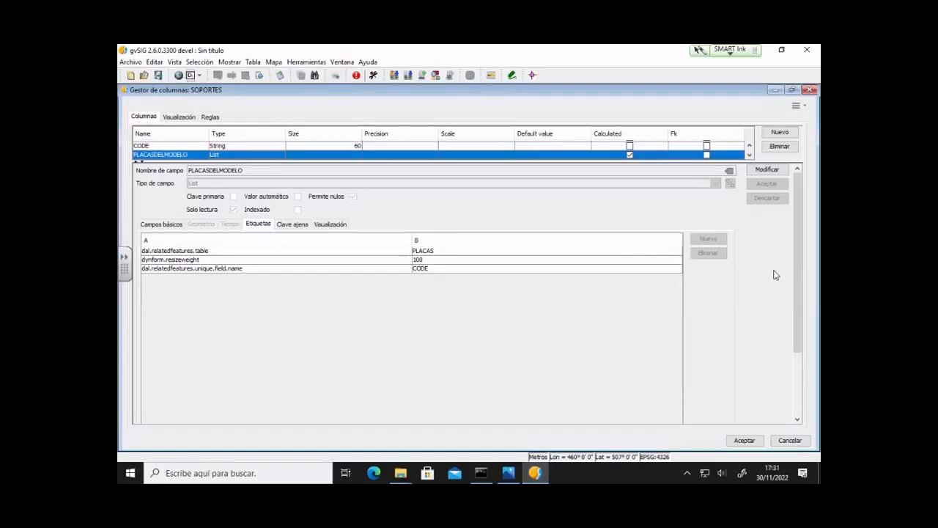
Start modifying the PLACASDELMODELO field and create a new tag named DAL.Preferred.Columns.
click(767, 169)
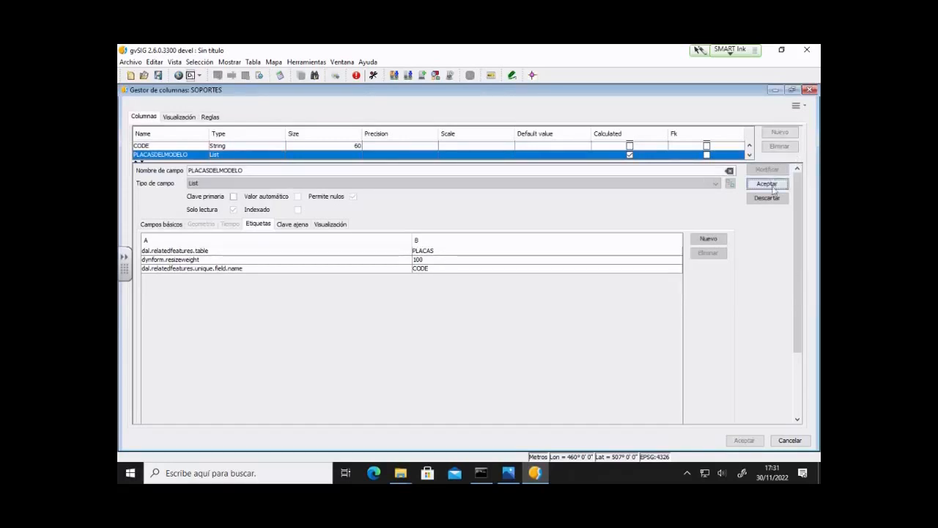
click(709, 239)
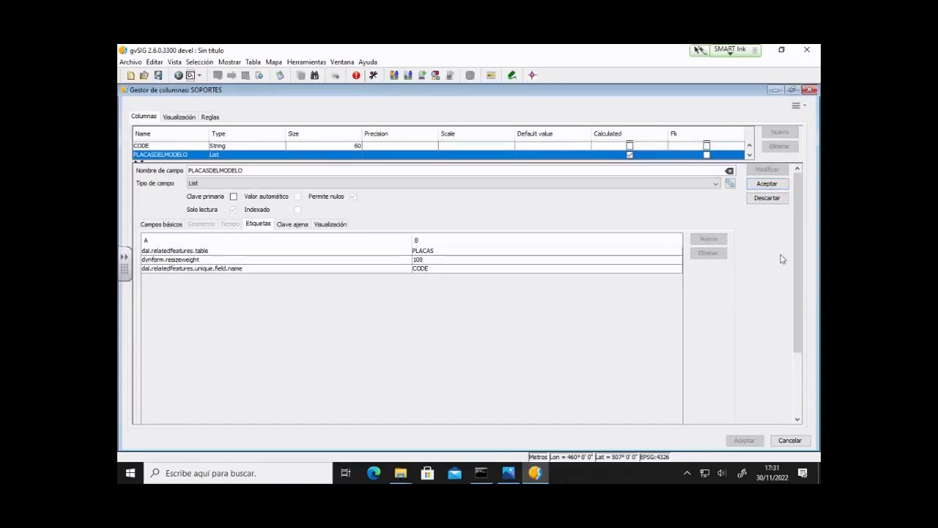
drag(795, 256, 805, 322)
click(671, 381)
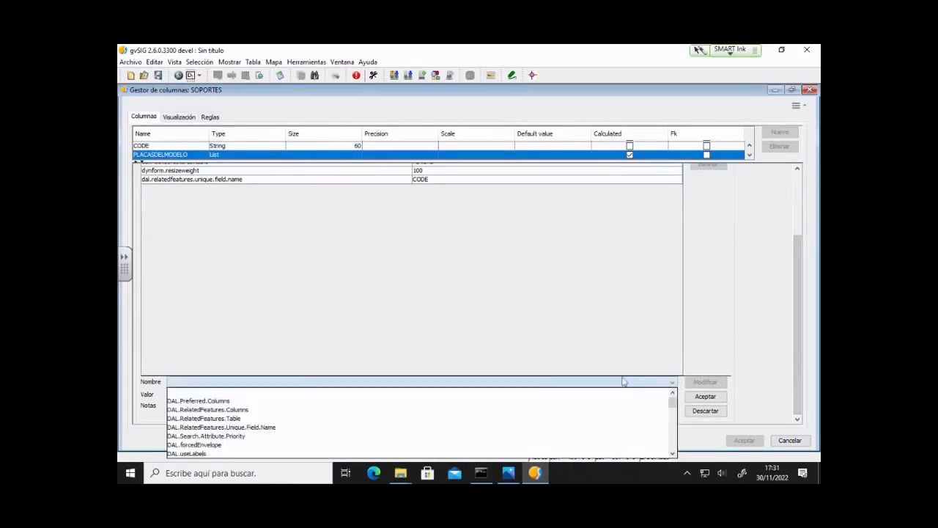
click(281, 407)
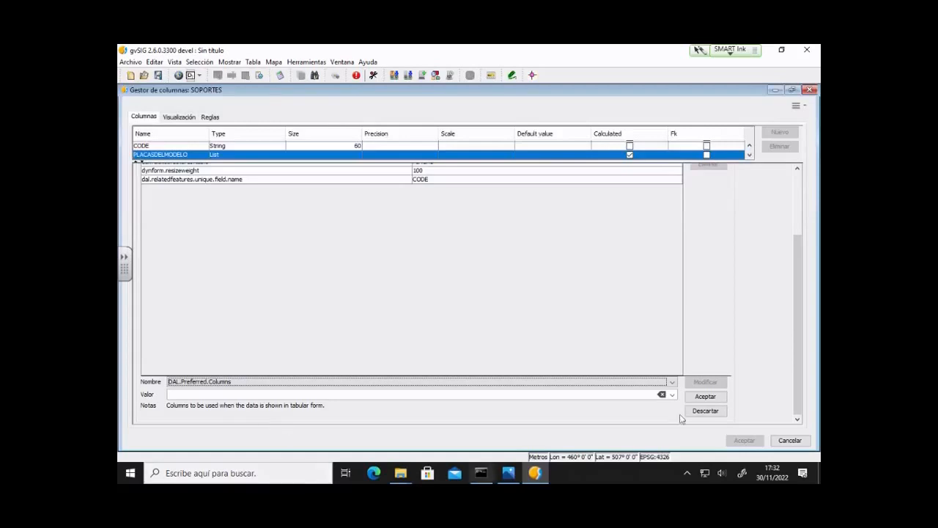
Check the placas fields in the modelo3.png diagram, return to gvSIG, and set the new tag's value to CODE,MODELO,MATERIAL,ROTACION.
click(510, 471)
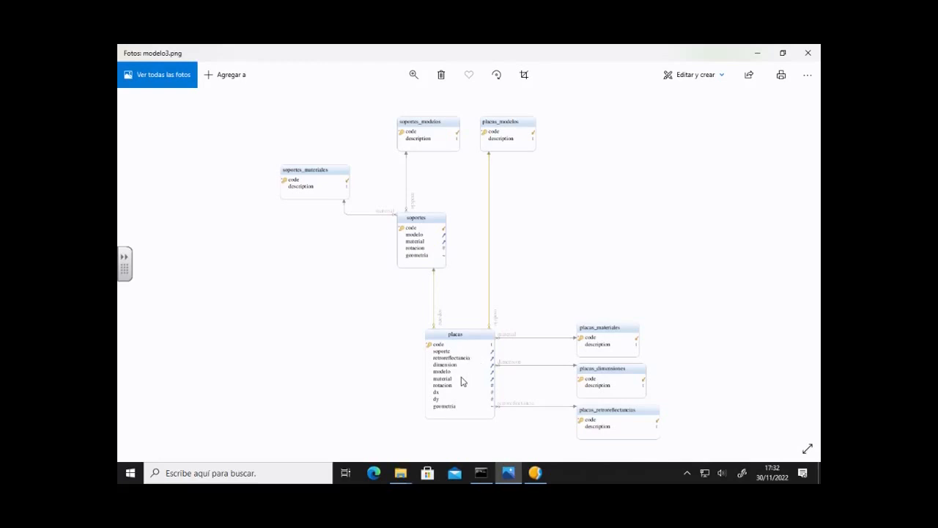
click(535, 472)
click(330, 395)
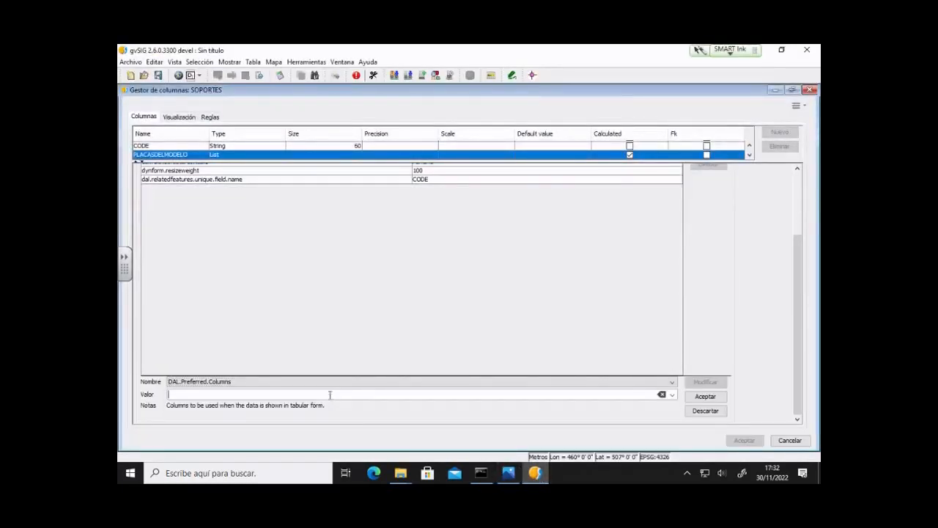
text(CODE,MODELO)
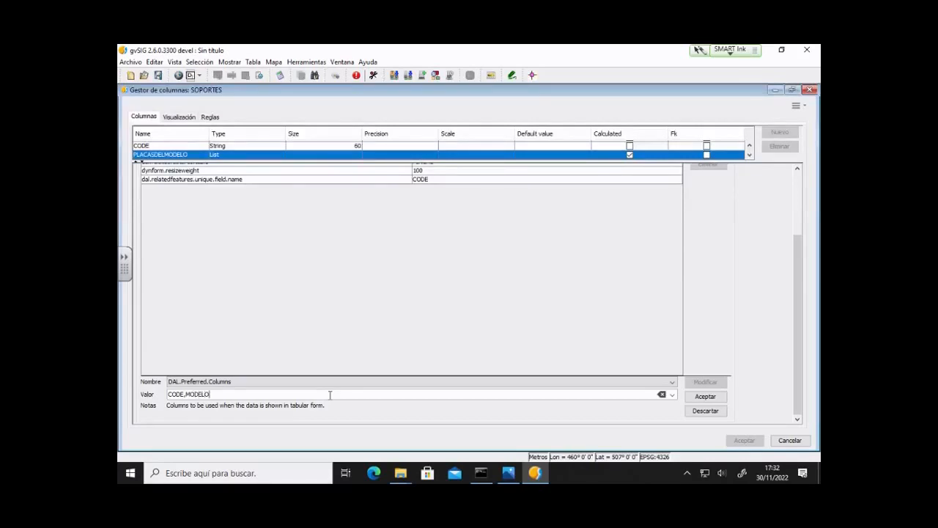
text(,MATERIAL,ROTACION)
click(694, 398)
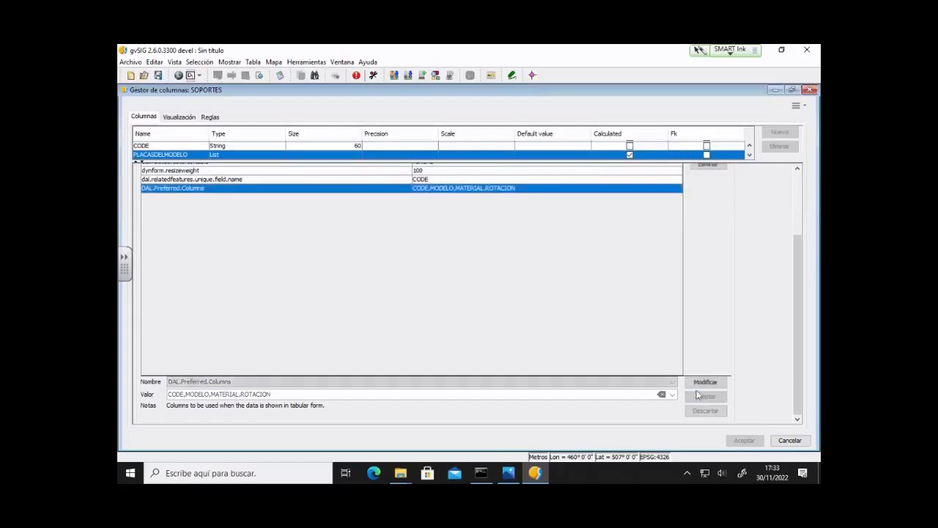
Accept the PLACASDELMODELO field changes, dismiss the expression warning, and display the field's basic settings.
click(799, 229)
click(767, 183)
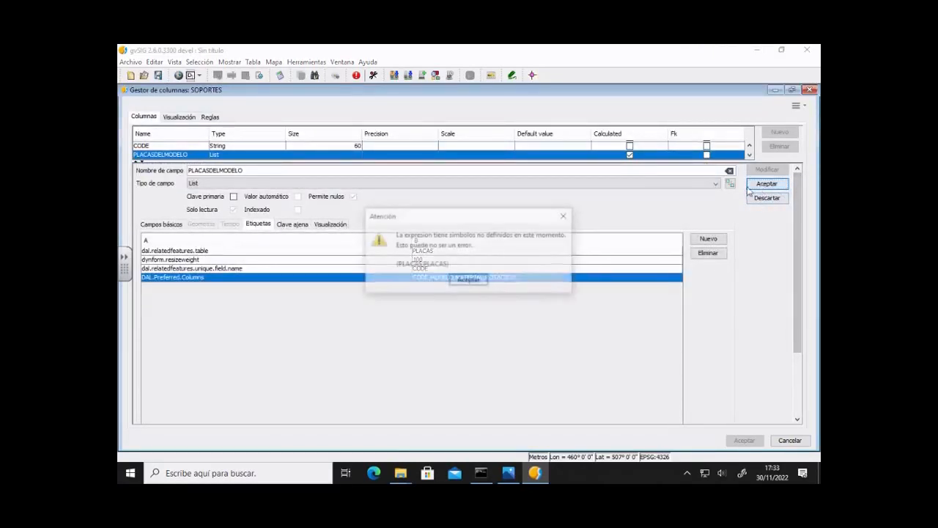
click(458, 280)
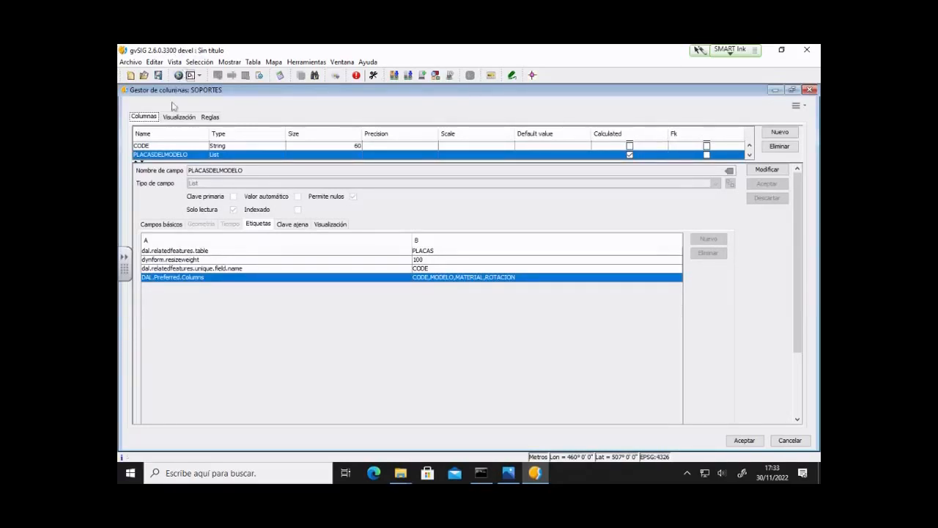
click(161, 224)
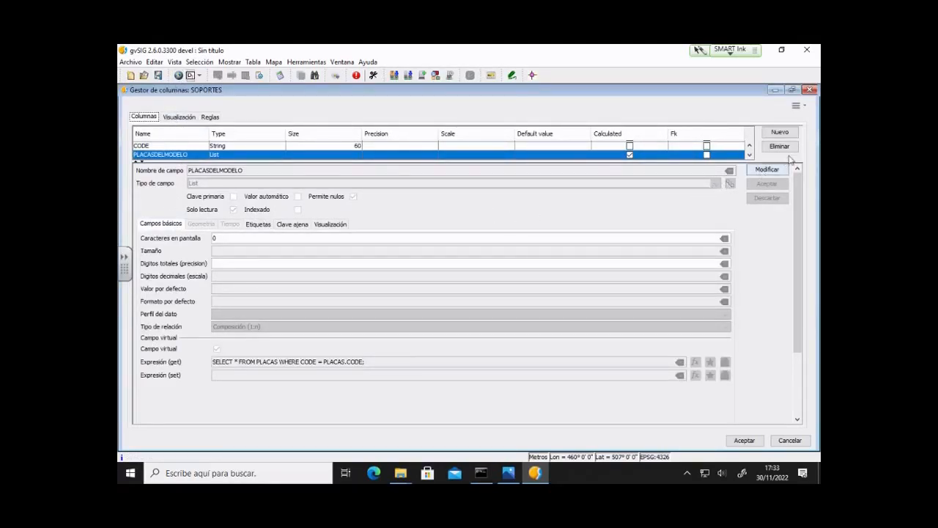
Modify the PLACASDELMODELO field so its get expression reads SELECT * FROM PLACAS WHERE CODE = PLACAS.SOPORTE;.
click(766, 169)
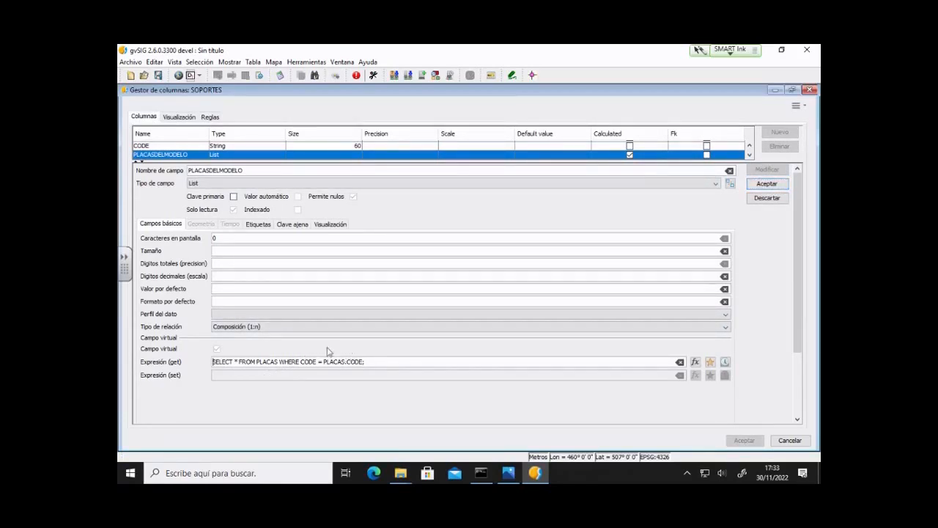
key(BackSpace)
key(shift+Left)
key(shift+Left)
key(shift+Left)
key(shift+Left)
key(shift+Left)
text(.soporte;)
key(BackSpace)
key(BackSpace)
key(BackSpace)
key(BackSpace)
key(BackSpace)
key(BackSpace)
key(BackSpace)
key(BackSpace)
text(SOPOETR)
key(BackSpace)
key(BackSpace)
key(BackSpace)
key(BackSpace)
text(RTE)
text(;)
Preview the expression's value, then accept the field changes and the column manager, dismissing the undefined-symbols warning.
right_click(462, 362)
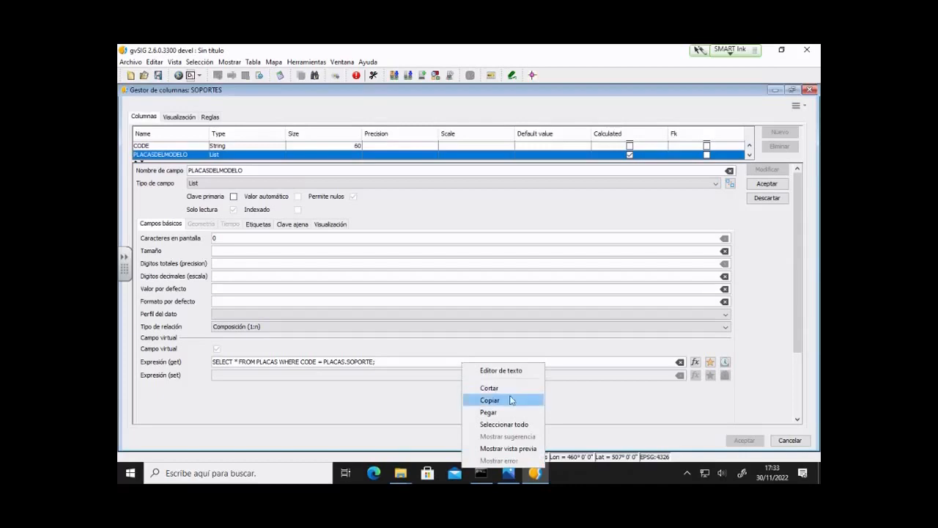
click(508, 447)
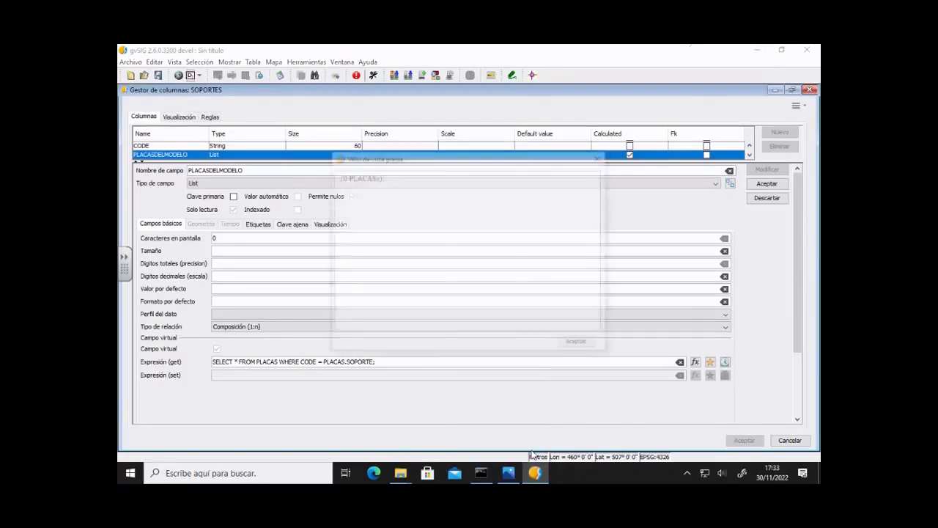
click(579, 345)
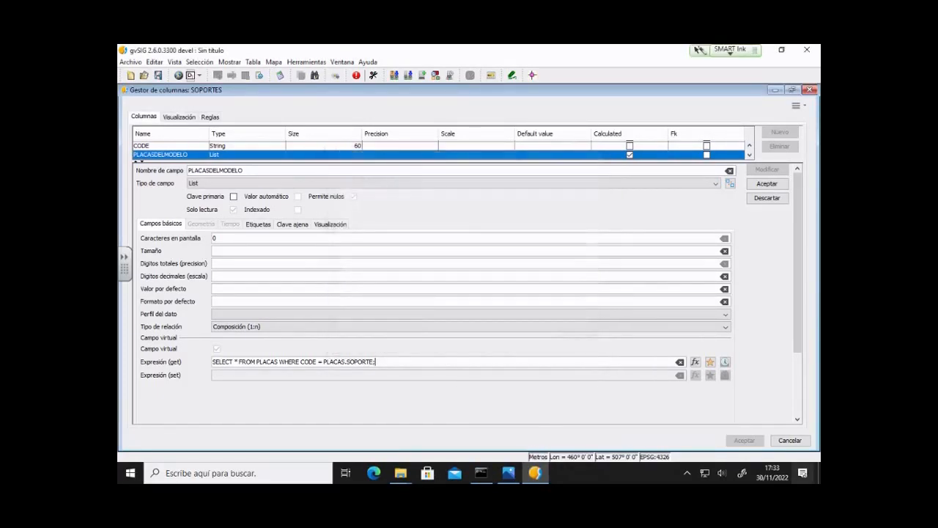
click(767, 183)
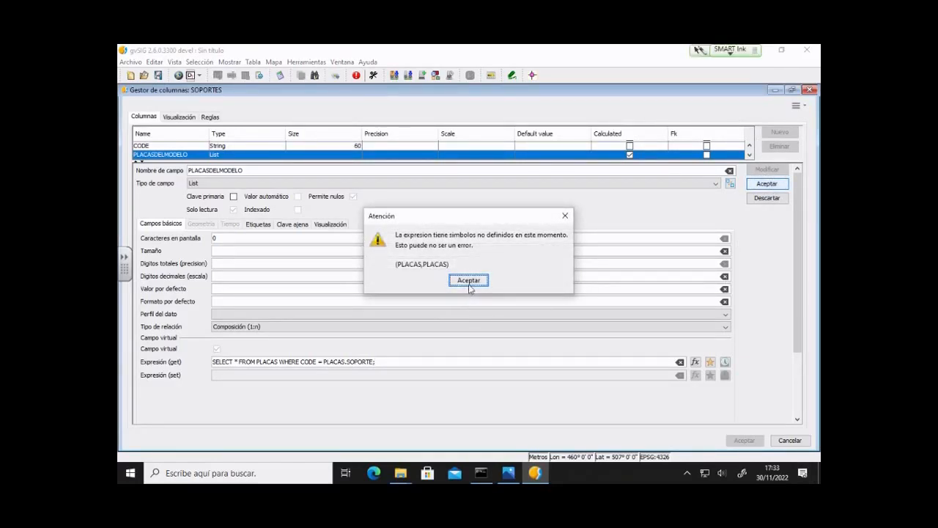
click(468, 281)
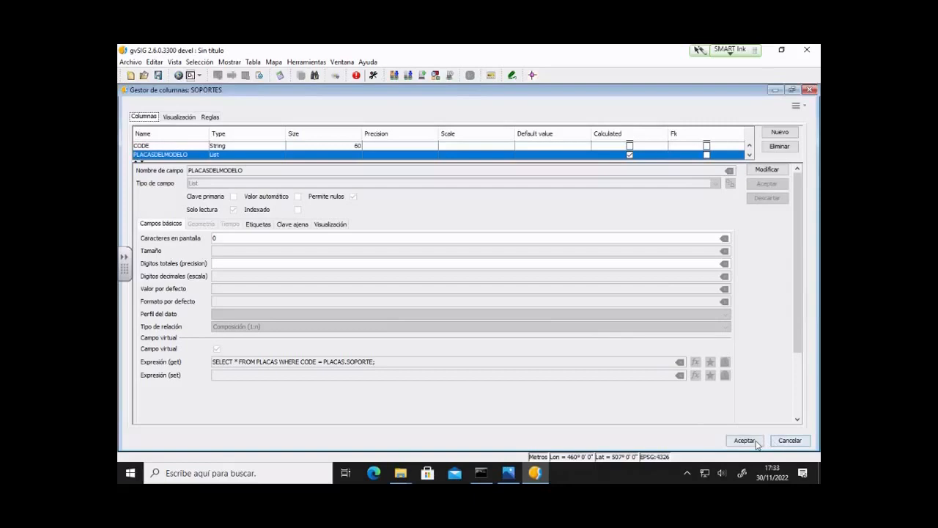
click(744, 440)
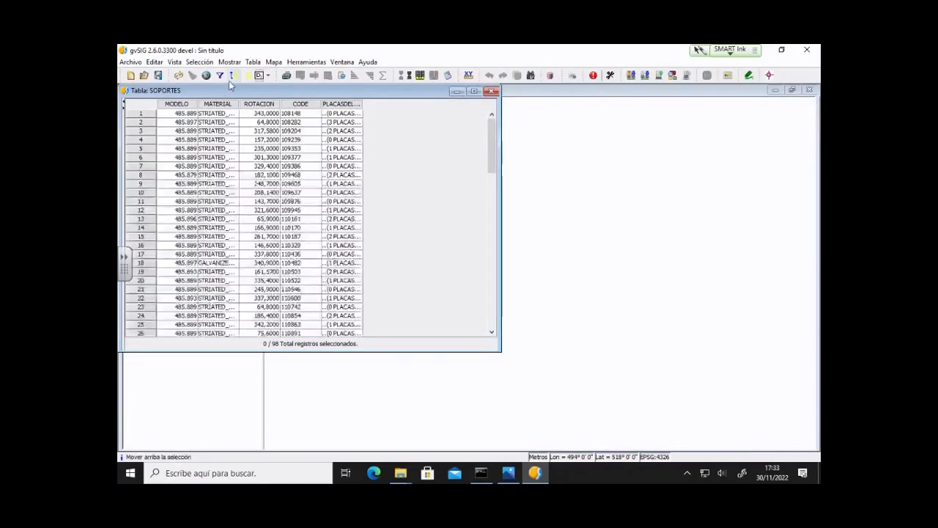
Open the form of the SOPORTES table, enlarge it, and go to the second record.
click(252, 63)
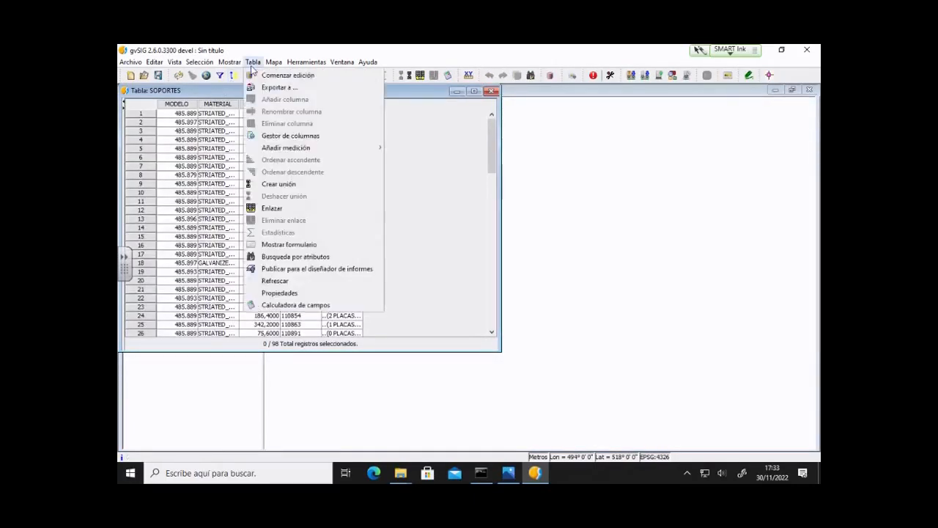
click(319, 245)
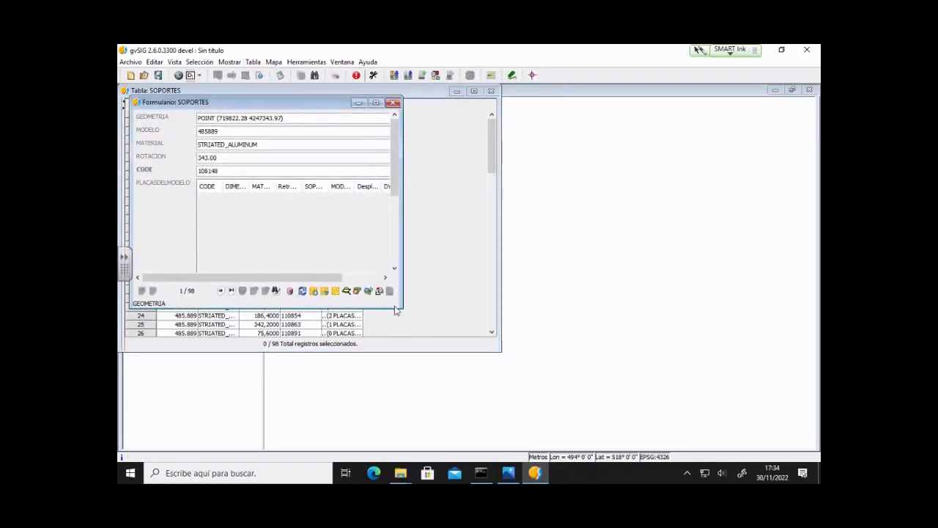
drag(521, 381, 558, 433)
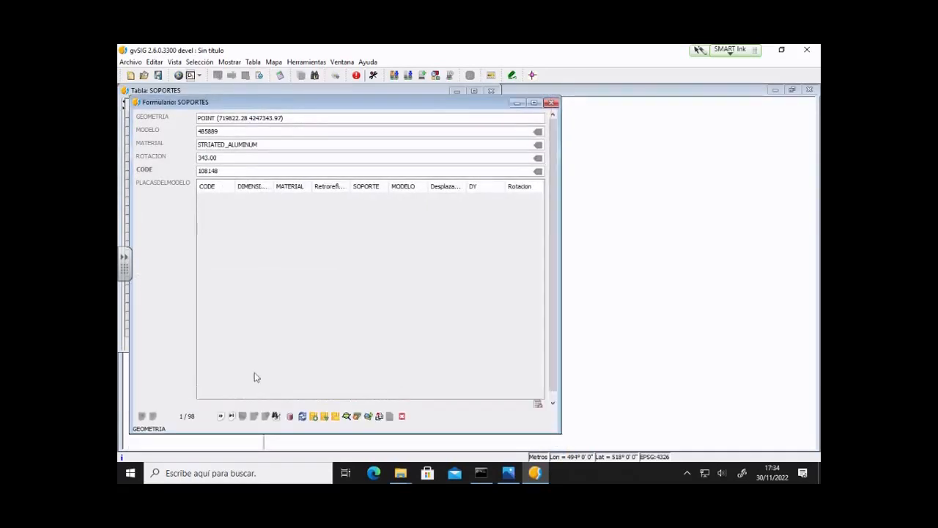
click(220, 416)
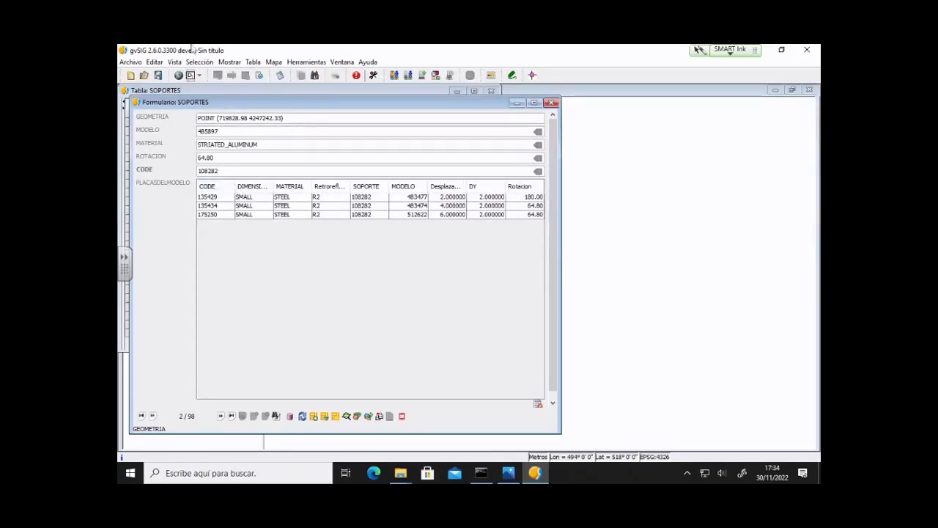
Open the form of the second related plate for viewing beside the SOPORTES form, and close both forms and the table.
click(257, 207)
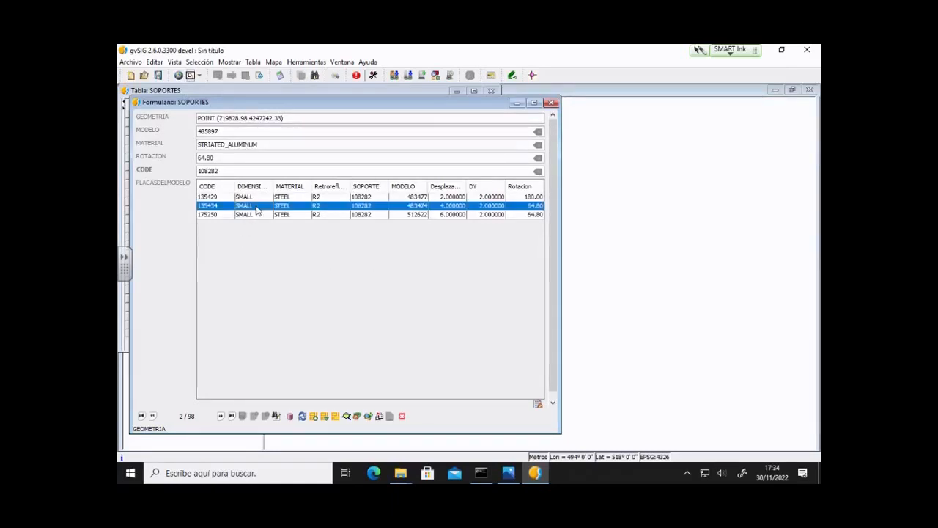
click(538, 406)
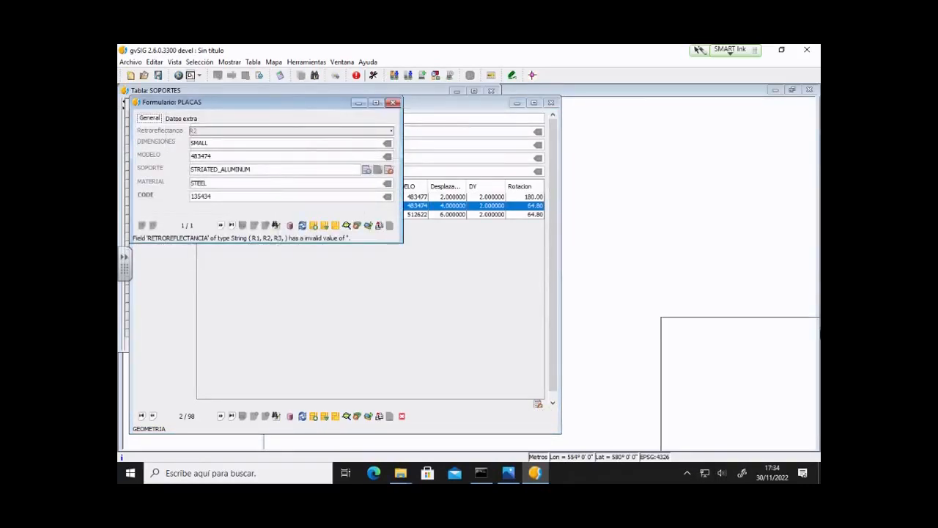
drag(815, 319, 635, 269)
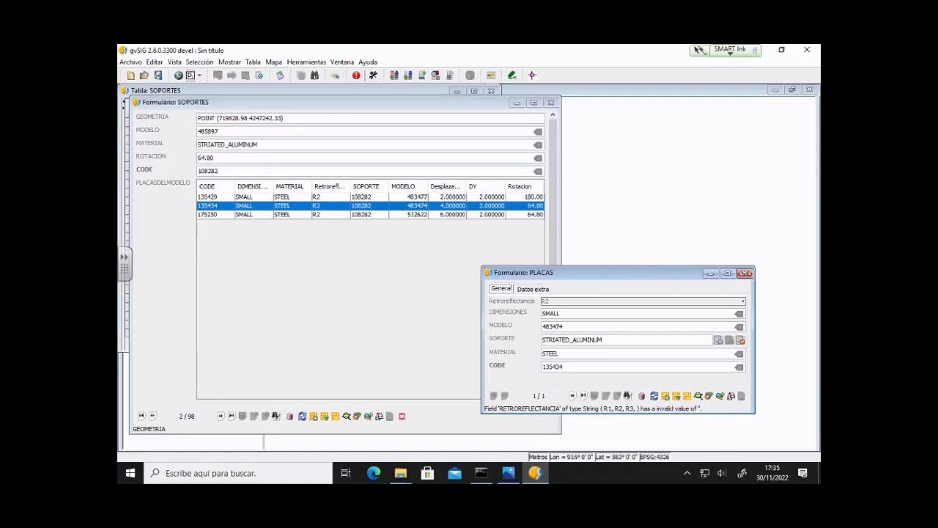
click(746, 274)
click(552, 102)
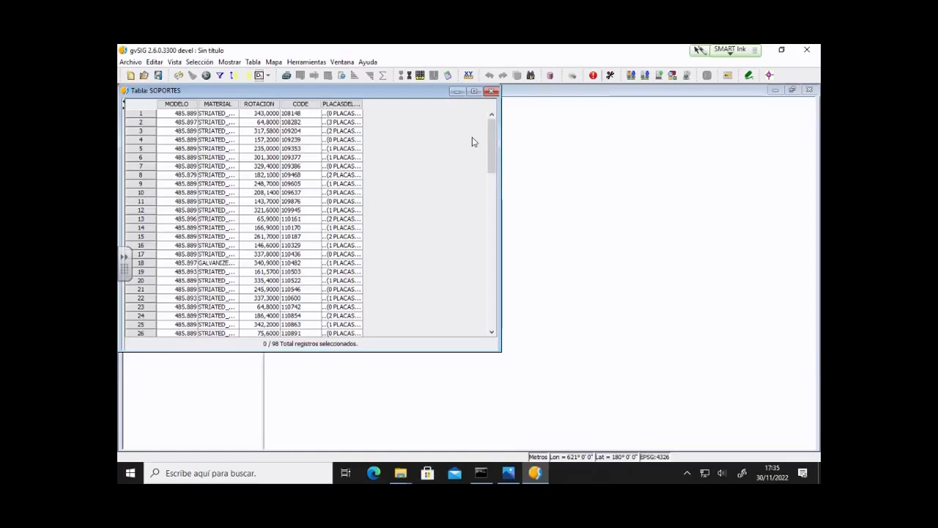
click(492, 91)
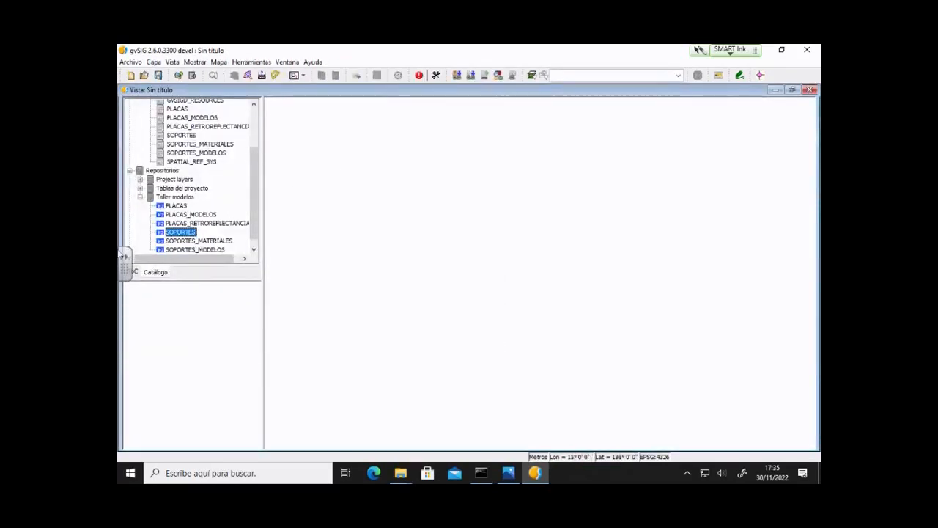
Add SOPORTES from the Taller modelos repository to the view as a layer.
scroll(222, 239, down, 1)
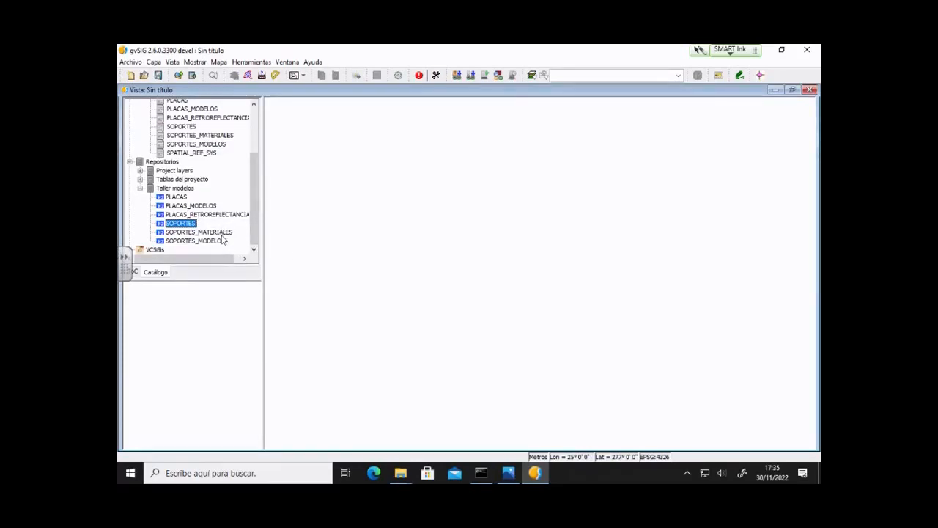
right_click(187, 225)
click(209, 229)
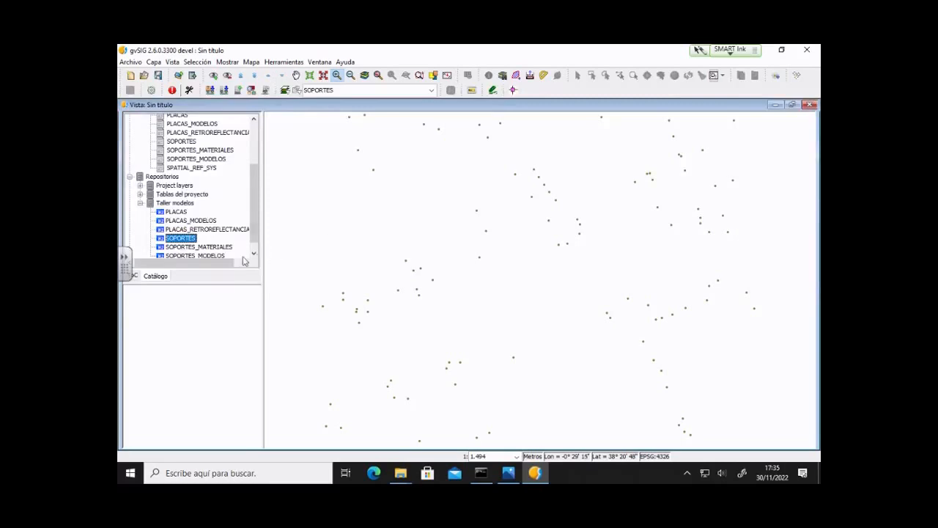
Switch from the catalogue to the table of contents and make SOPORTES the active layer.
right_click(187, 239)
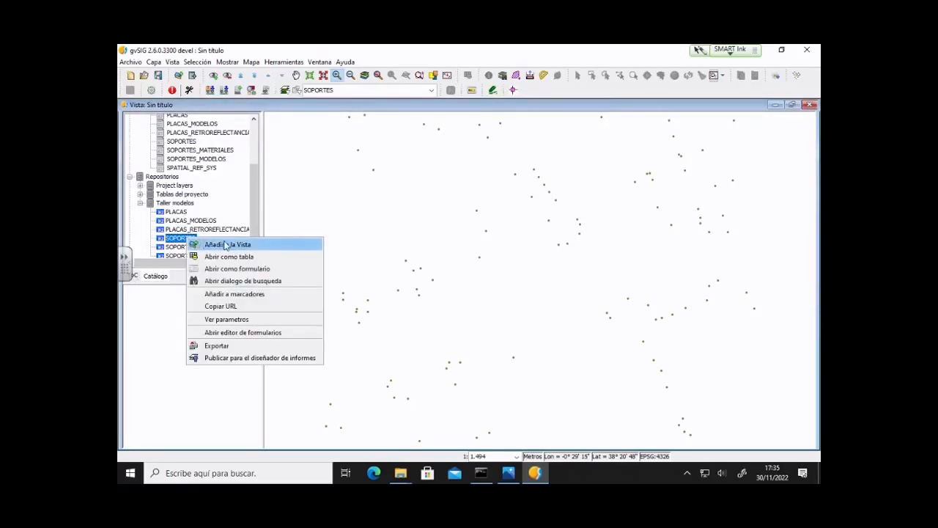
click(136, 280)
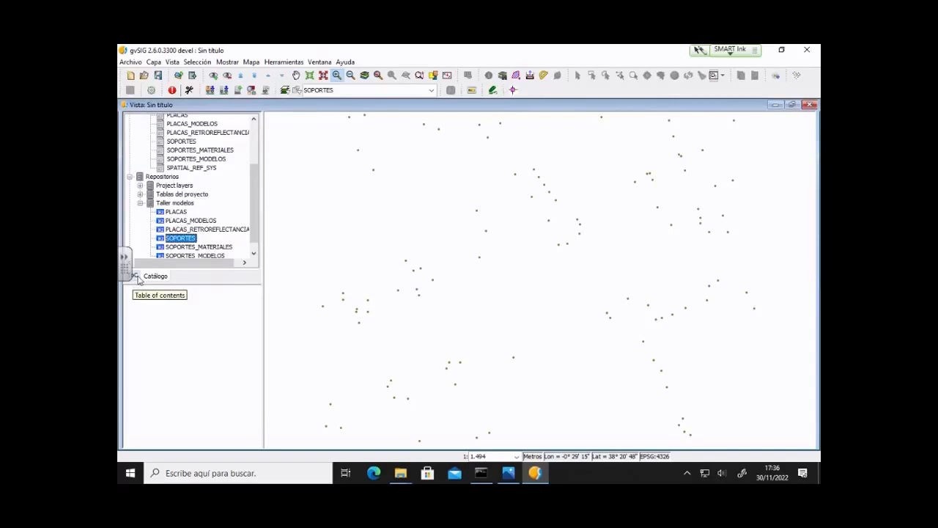
click(137, 279)
click(172, 133)
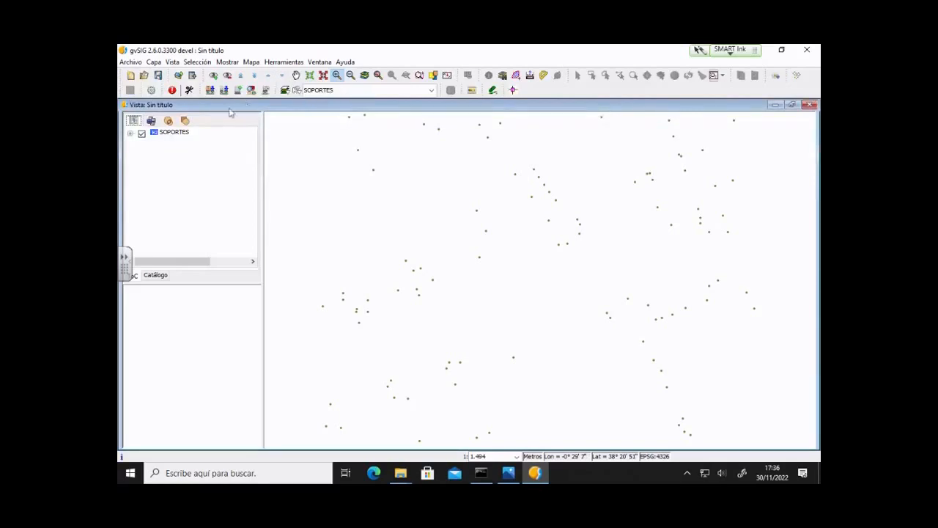
click(183, 134)
click(174, 136)
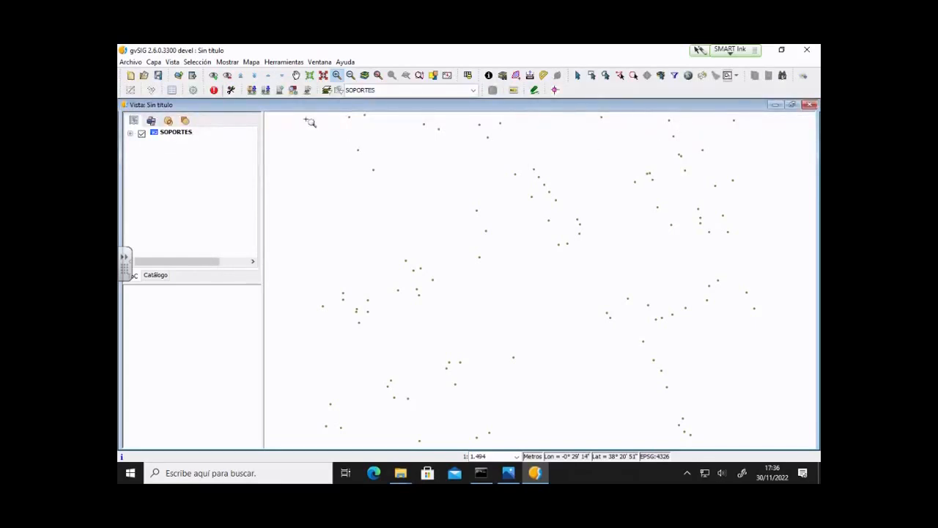
View a SOPORTES point's attributes from the map with the attribute editor, select its second related plate, and close the editor.
click(171, 91)
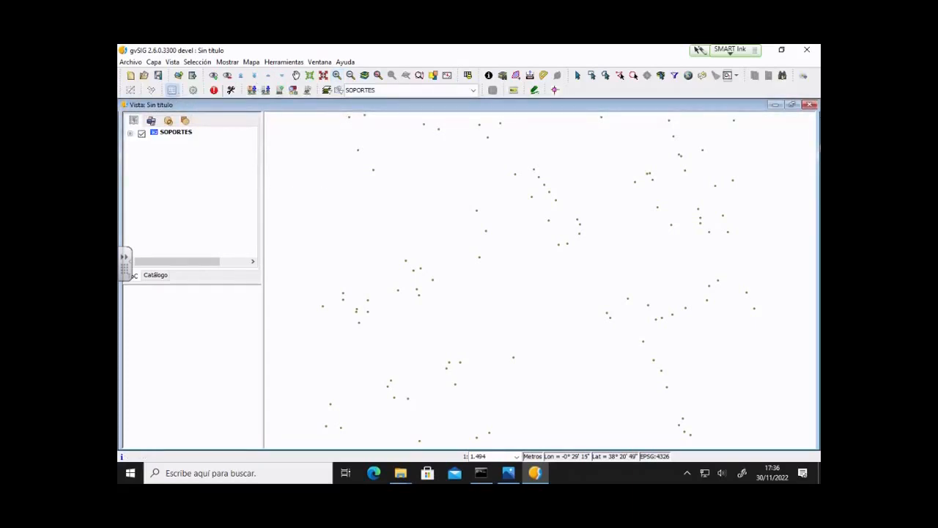
click(562, 248)
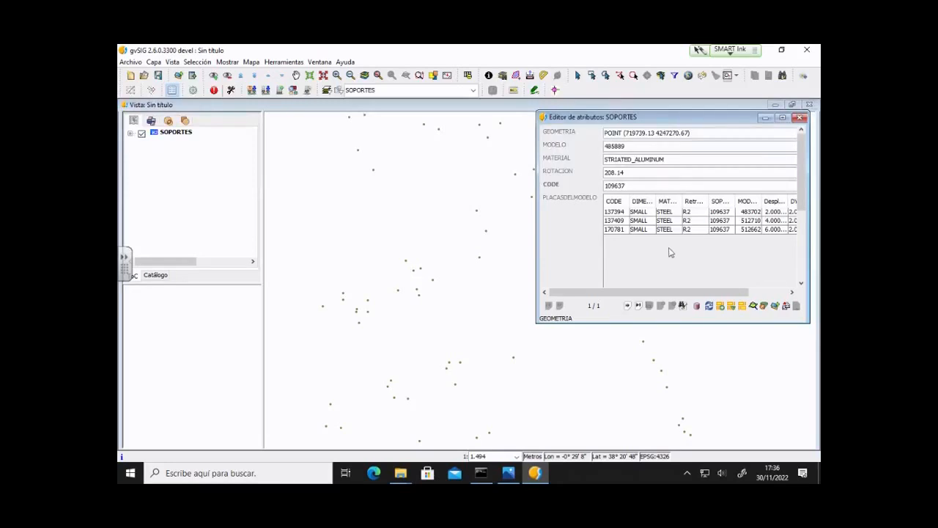
click(665, 221)
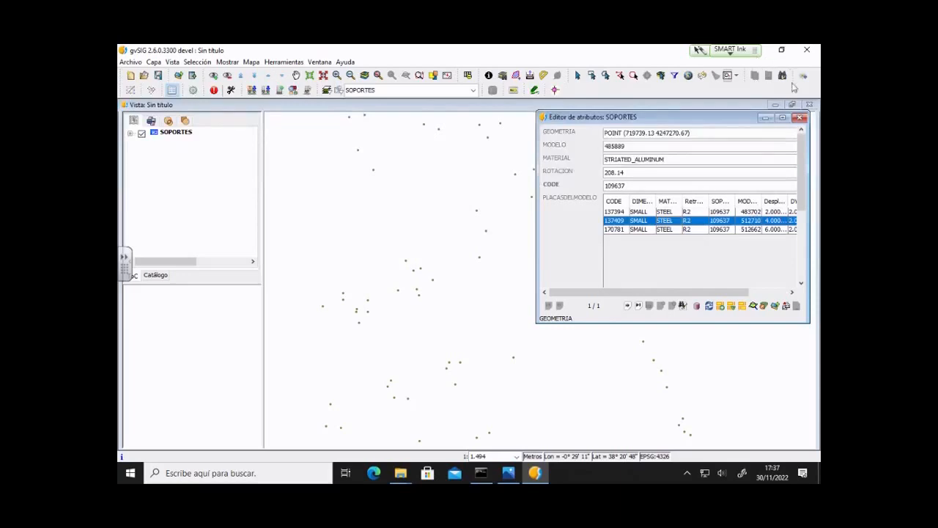
click(802, 118)
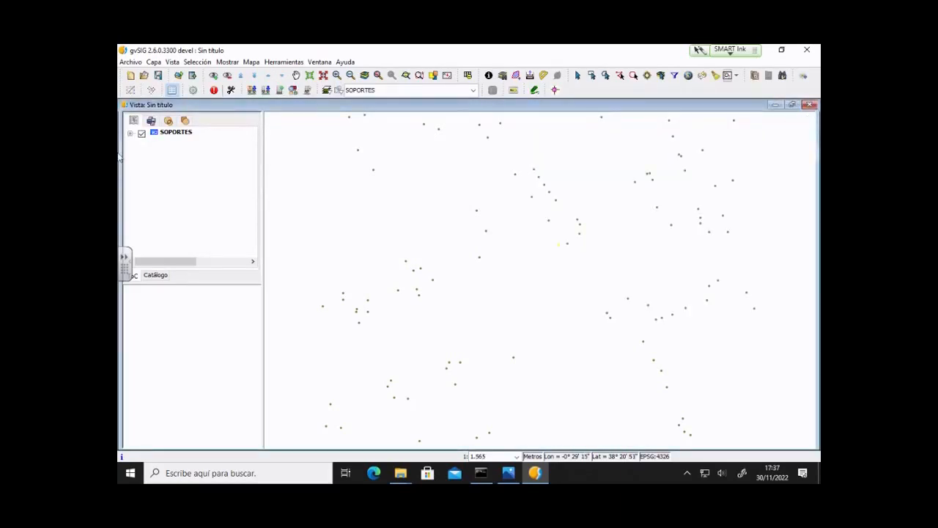
Open the attribute search for the SOPORTES layer, maximize it, and widen the CODE and MATERIAL result columns.
right_click(186, 133)
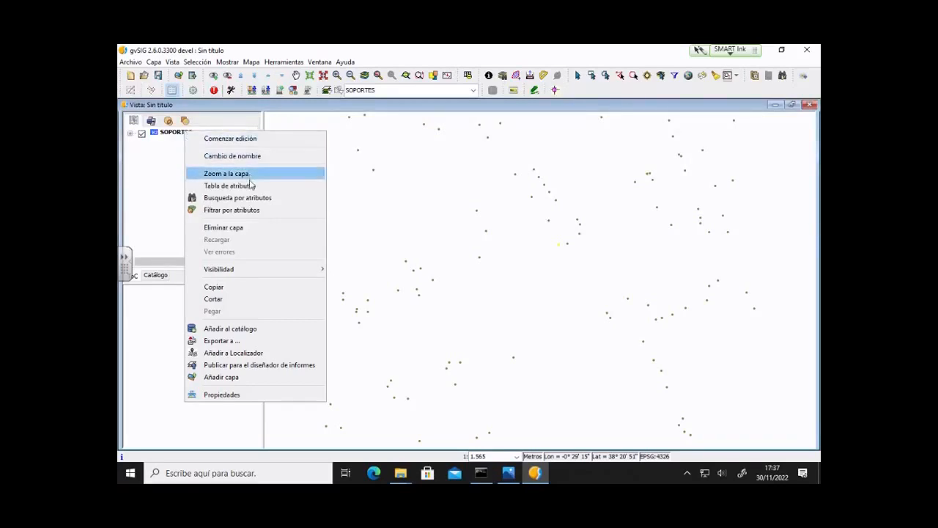
click(266, 198)
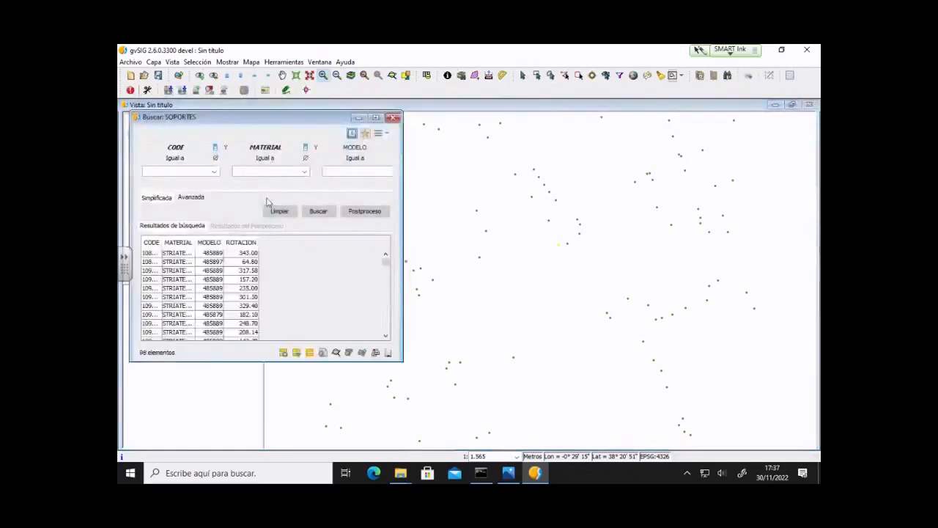
click(375, 118)
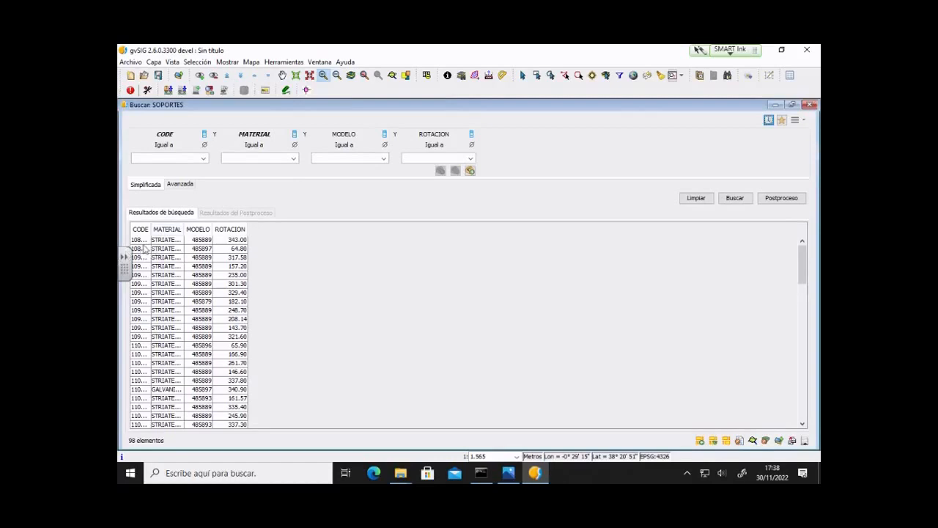
drag(151, 229, 286, 240)
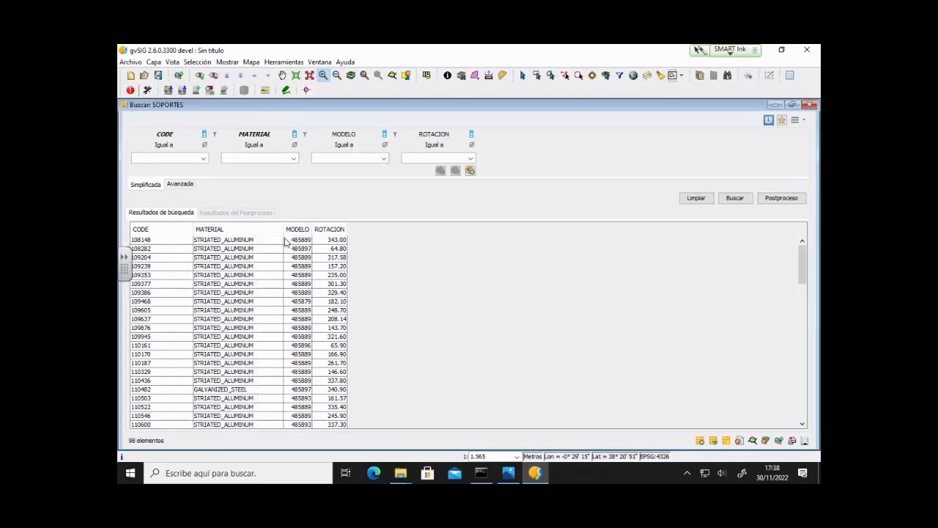
Set the first search criterion to the RETROREFLECTANCIA field of the plates related through PLACASDELMODELO.
click(164, 136)
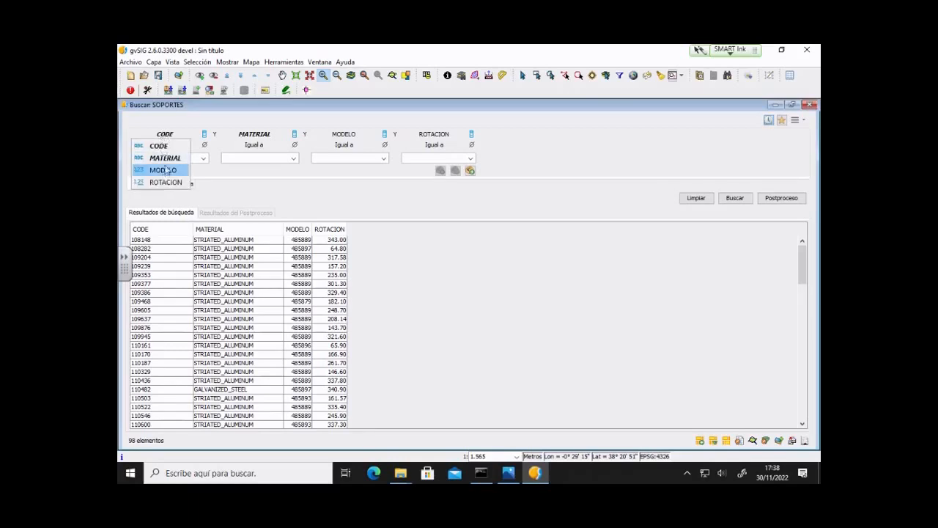
click(233, 192)
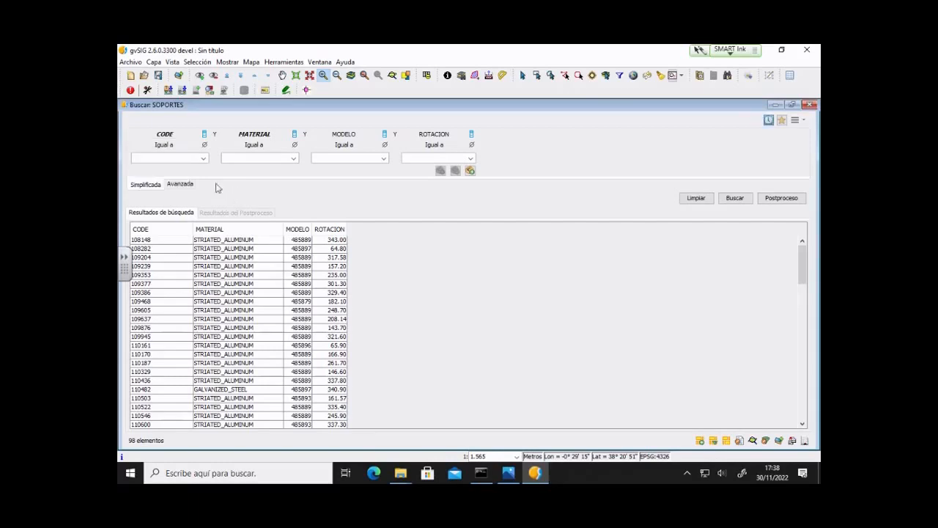
click(205, 136)
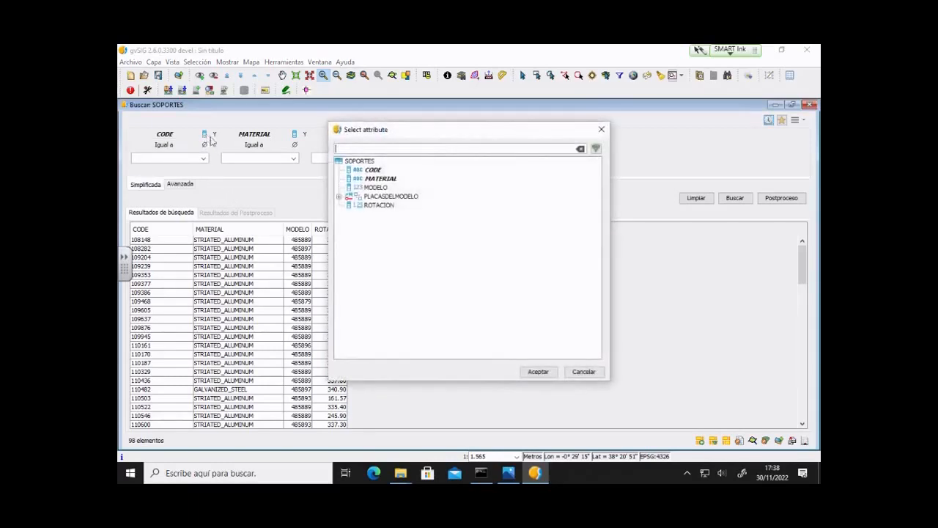
click(339, 197)
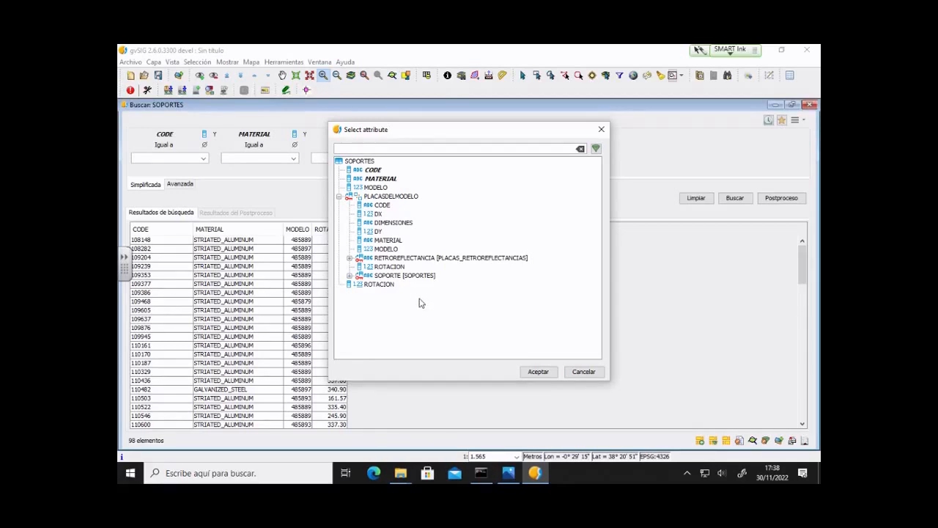
click(390, 259)
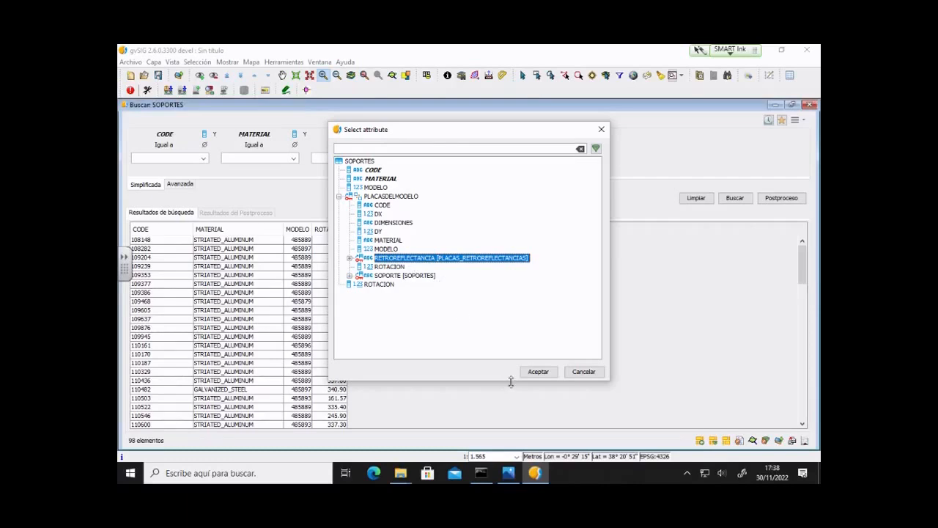
click(531, 372)
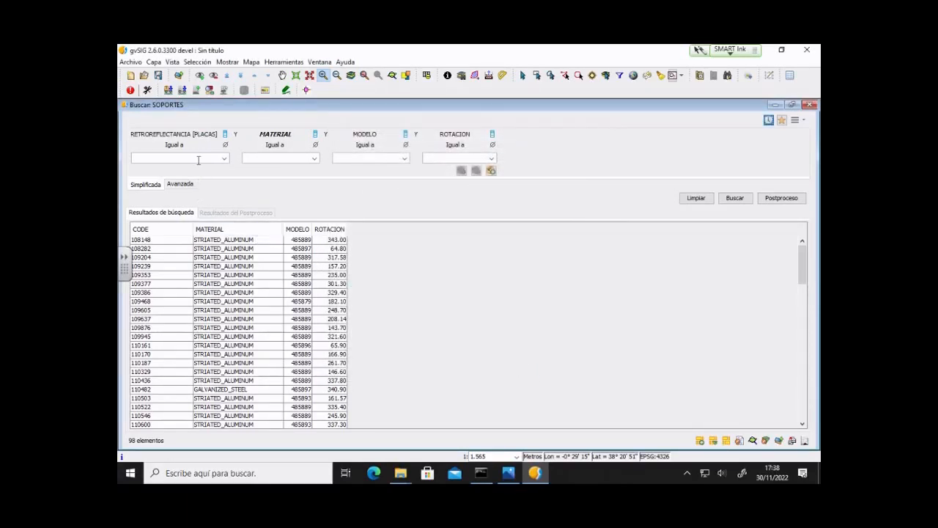
Search for supports whose related plates have RETROREFLECTANCIA equal to R2, and widen the CODE result column.
click(223, 159)
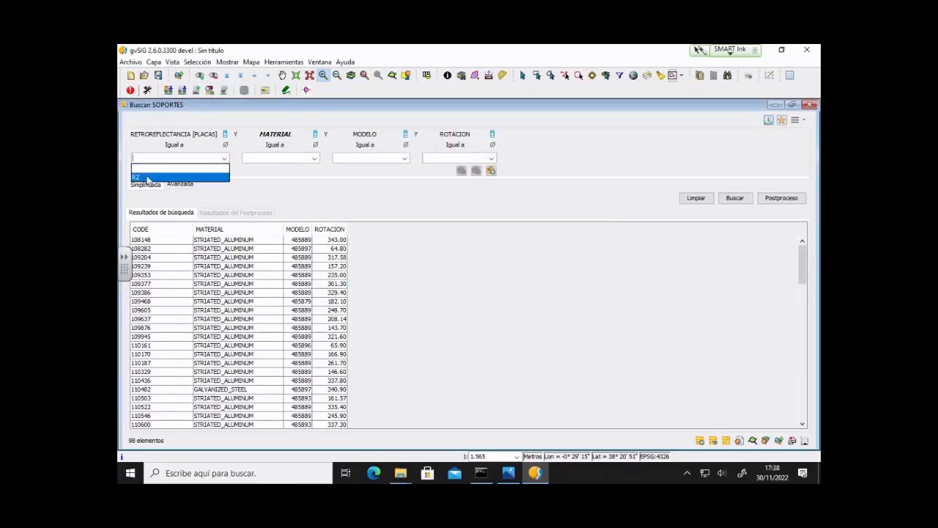
click(152, 176)
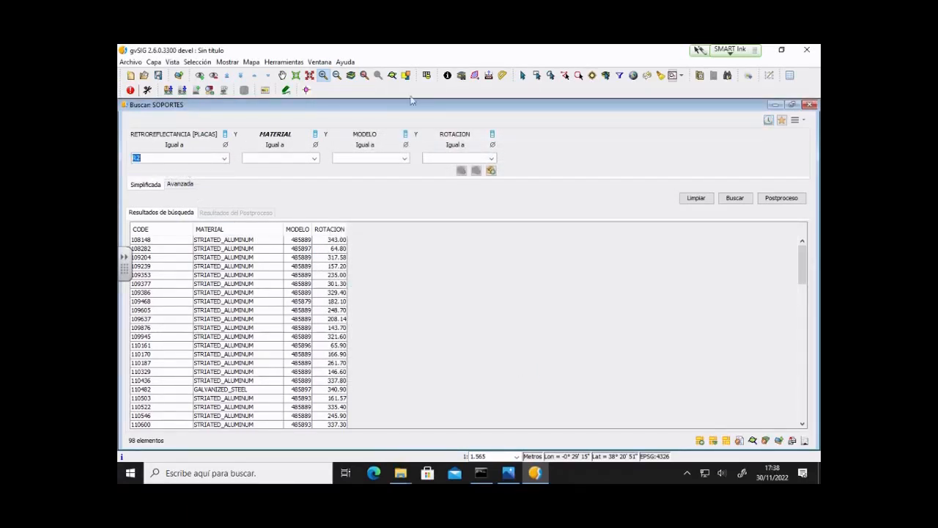
click(734, 199)
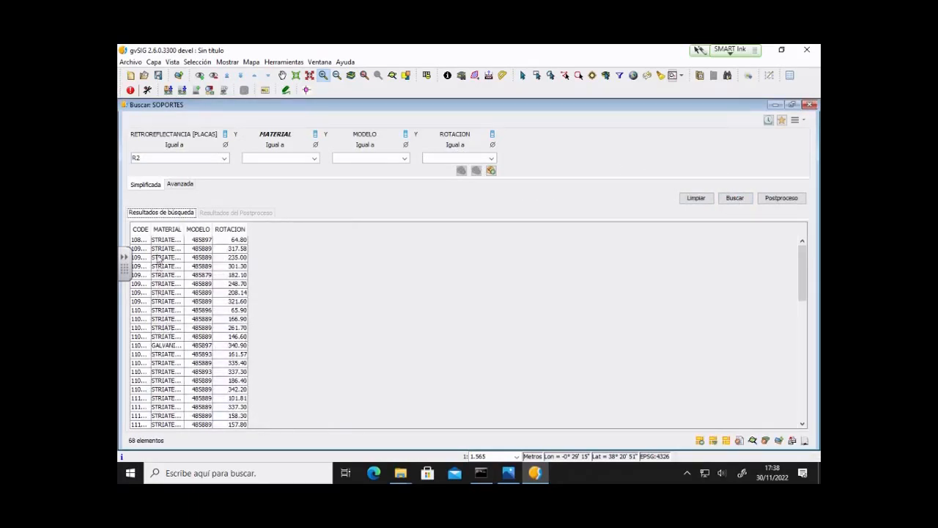
drag(150, 227, 195, 226)
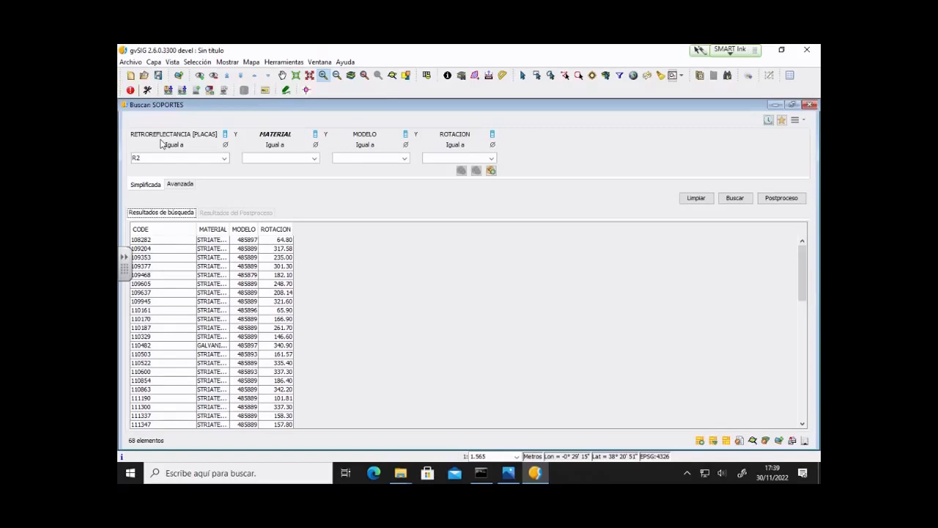
Examine the advanced expression generated for the R2 search, also in the expression builder, and close the SOPORTES search.
click(182, 185)
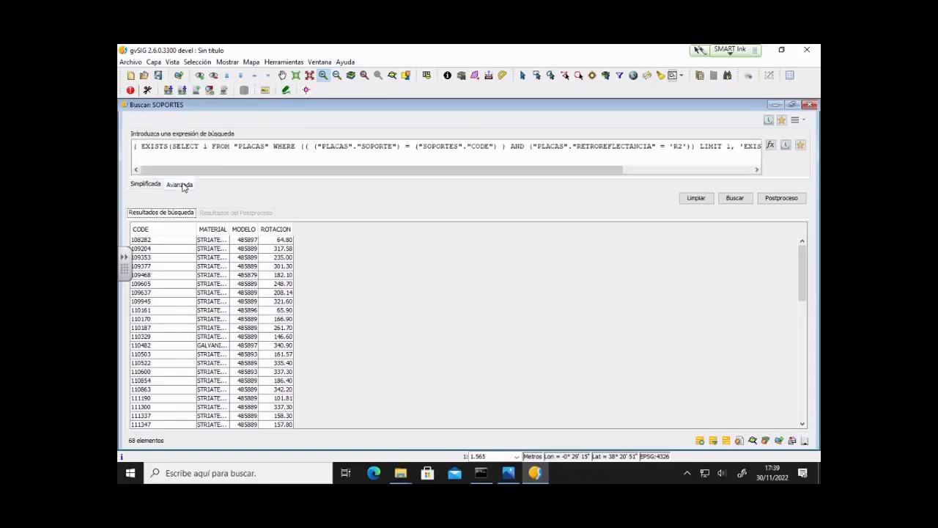
click(769, 146)
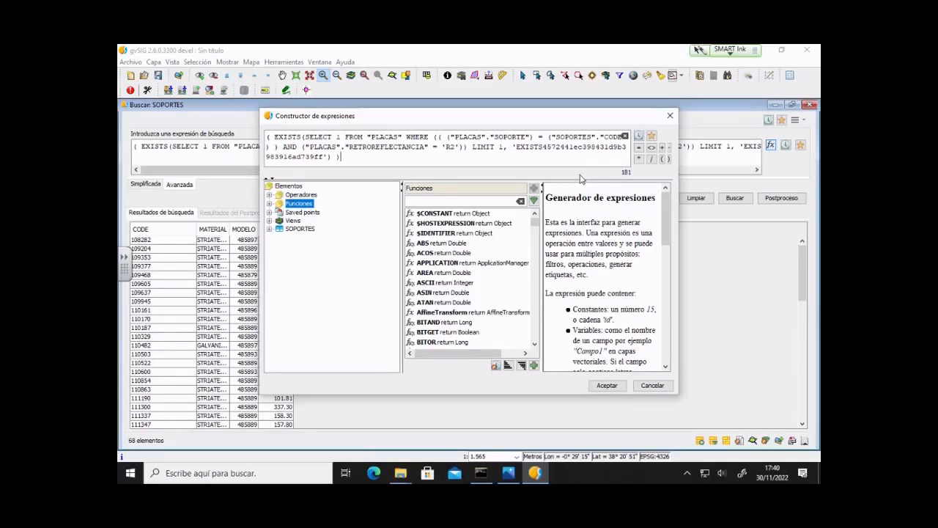
click(652, 385)
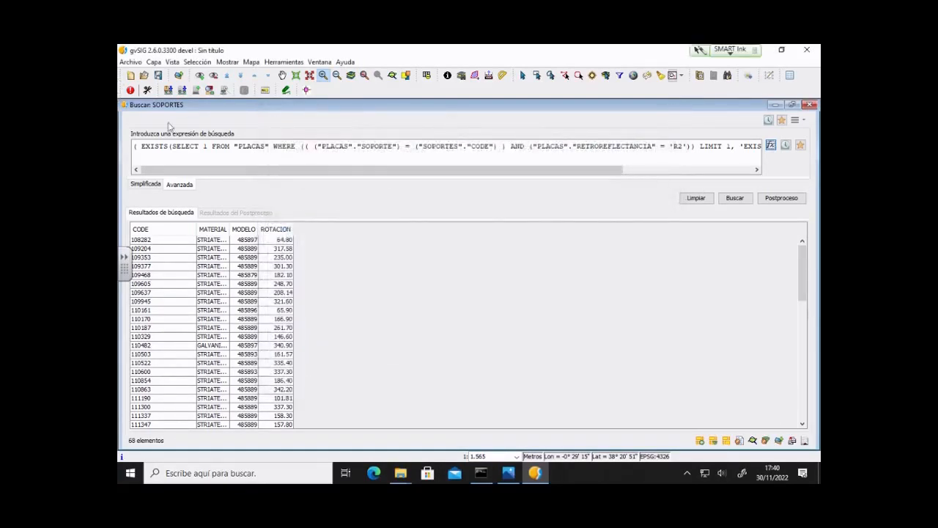
click(810, 105)
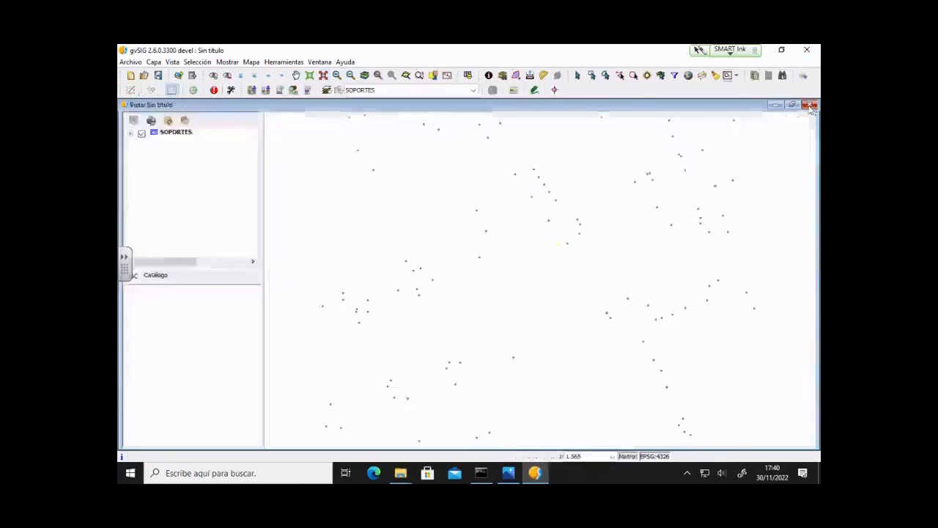
Open the search dialog for PLACAS from the Taller modelos repository in the catalogue and maximize it.
click(169, 276)
right_click(177, 212)
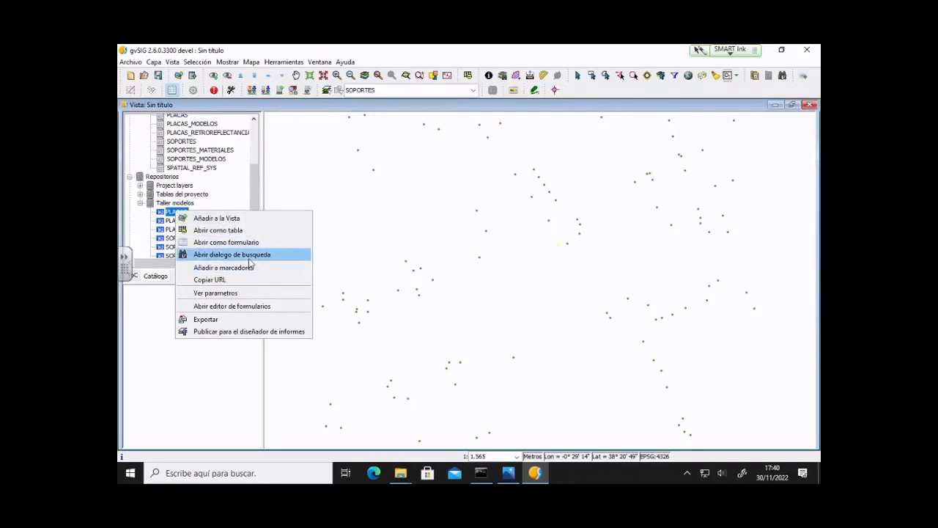
click(220, 254)
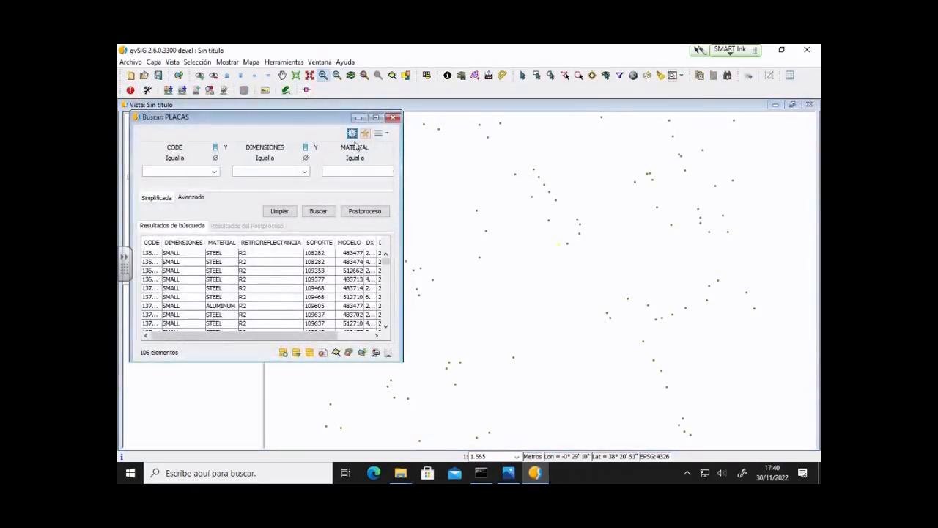
click(375, 118)
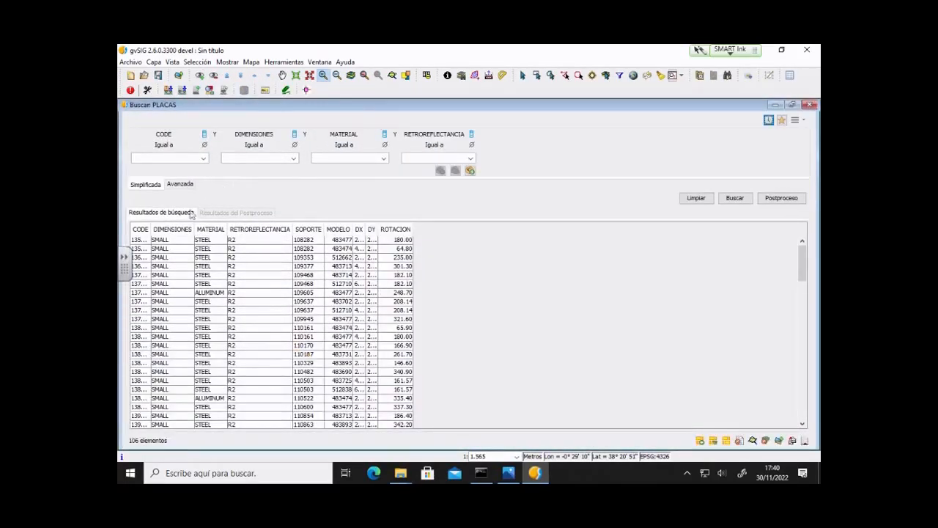
Set the first PLACAS search criterion to the MATERIAL field of the related SOPORTES table.
click(204, 135)
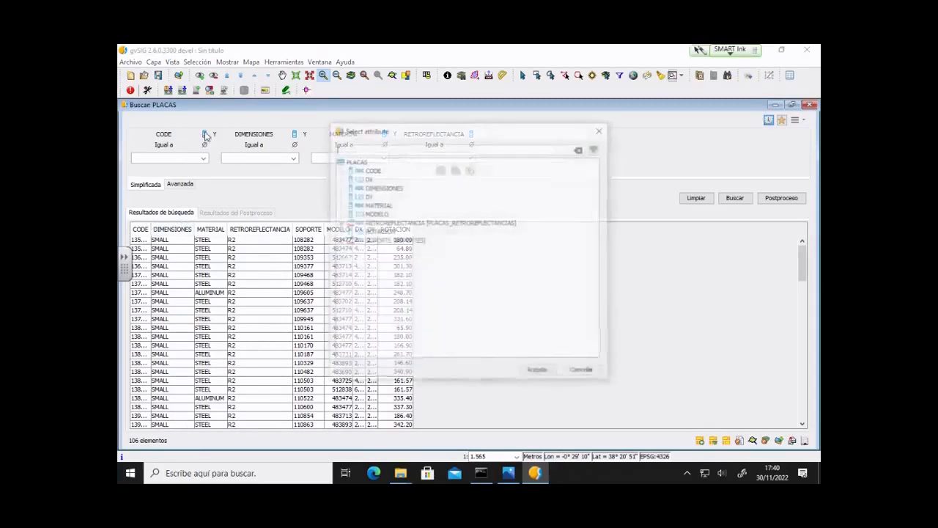
click(340, 240)
click(389, 258)
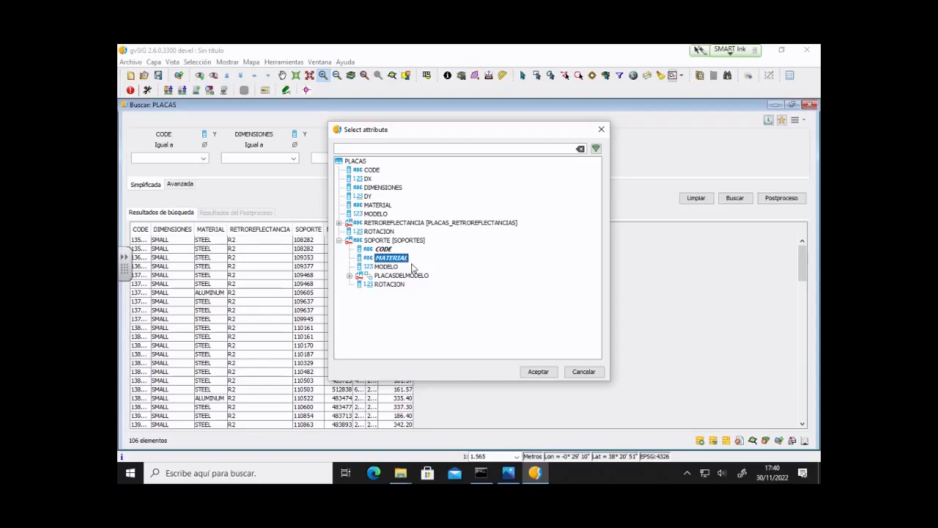
click(525, 375)
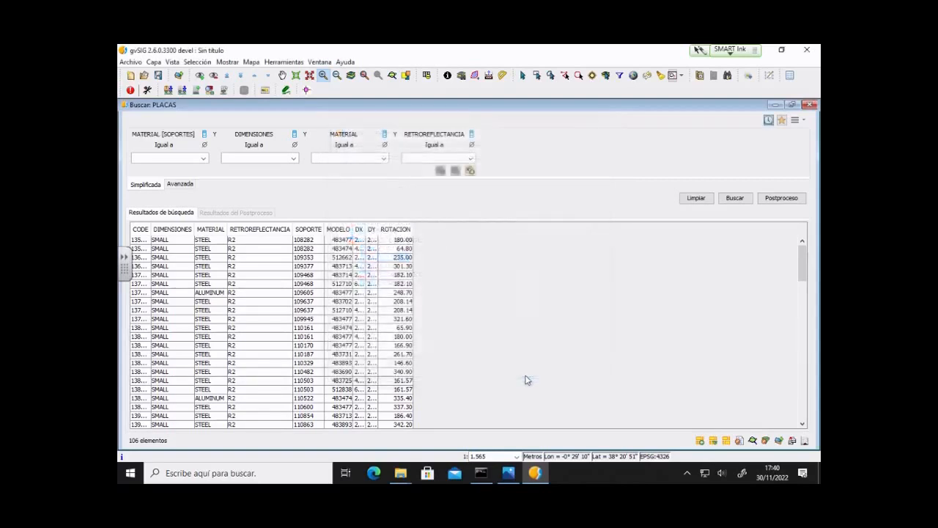
Search for plates whose support material equals GALVANIZED_STEEL.
click(204, 159)
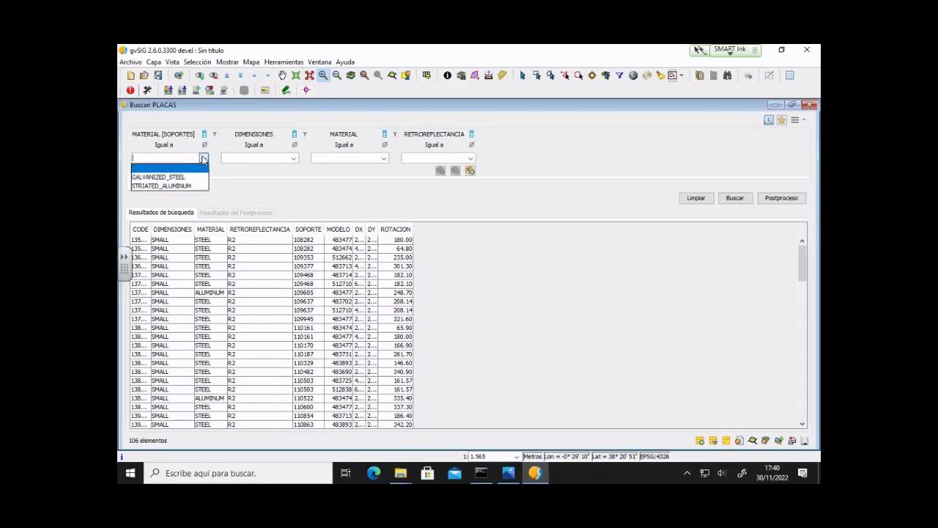
click(162, 179)
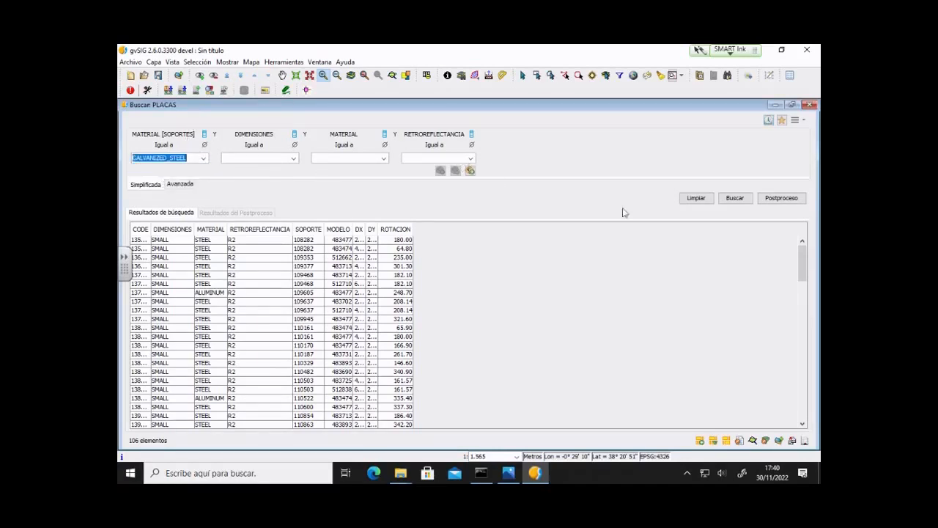
click(735, 198)
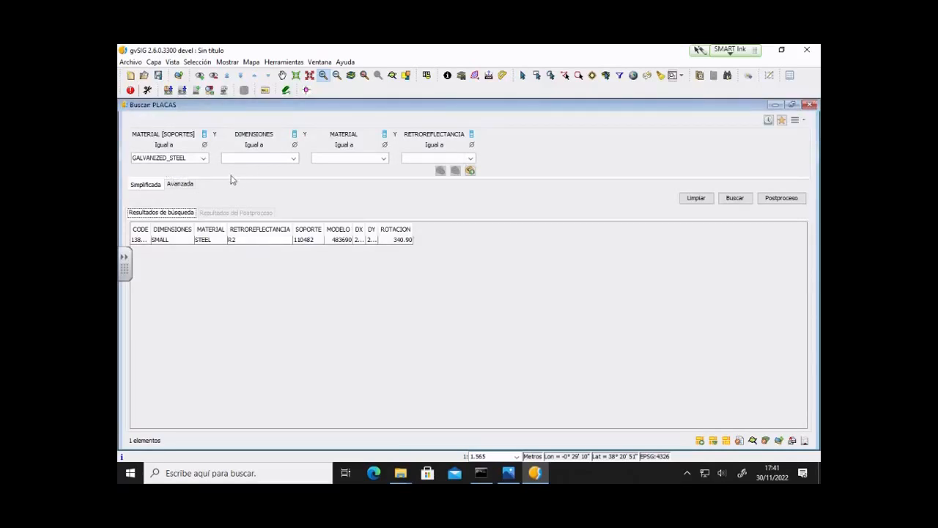
Examine the advanced expression generated for the support material search, and review the selectable PLACAS attributes without changing the criterion.
click(192, 187)
click(345, 159)
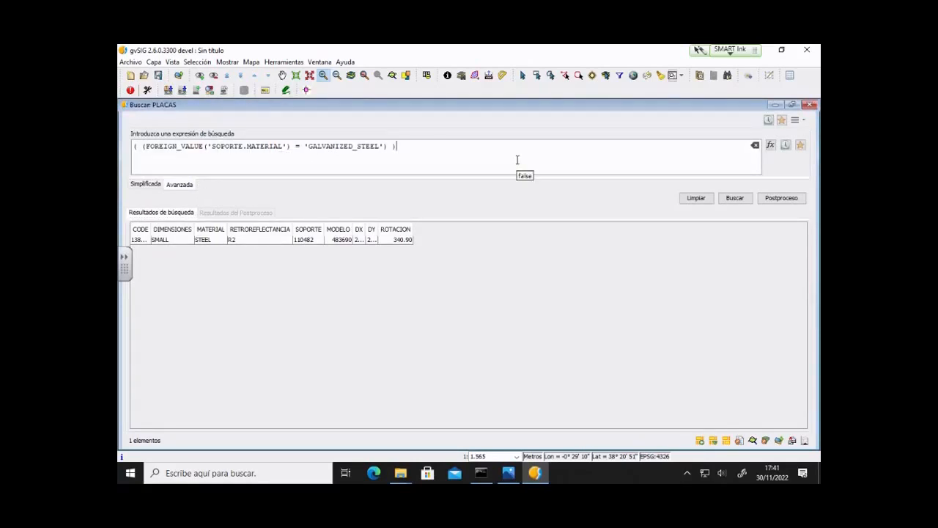
click(466, 155)
click(151, 183)
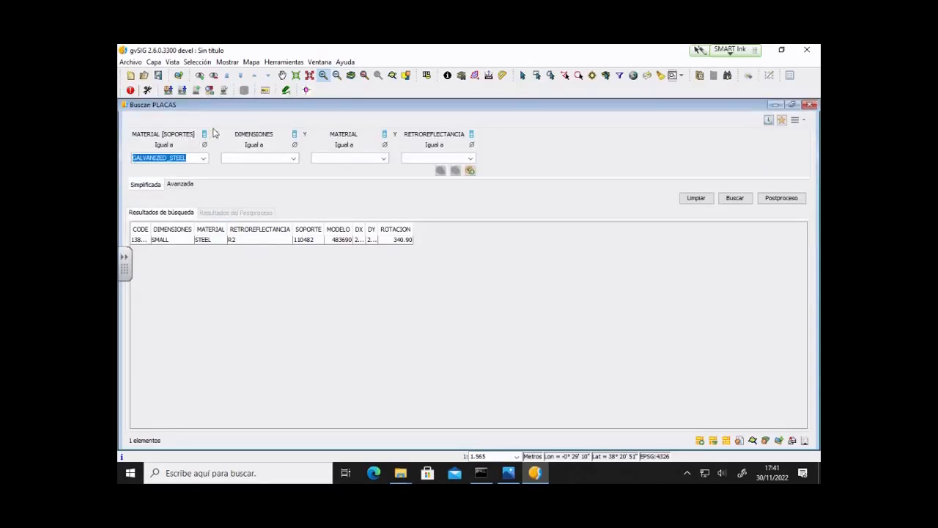
click(205, 135)
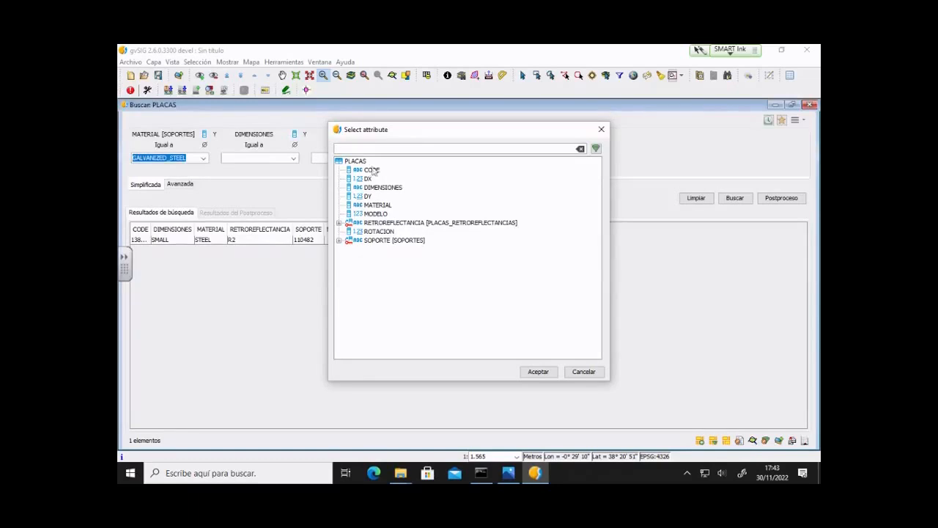
click(585, 376)
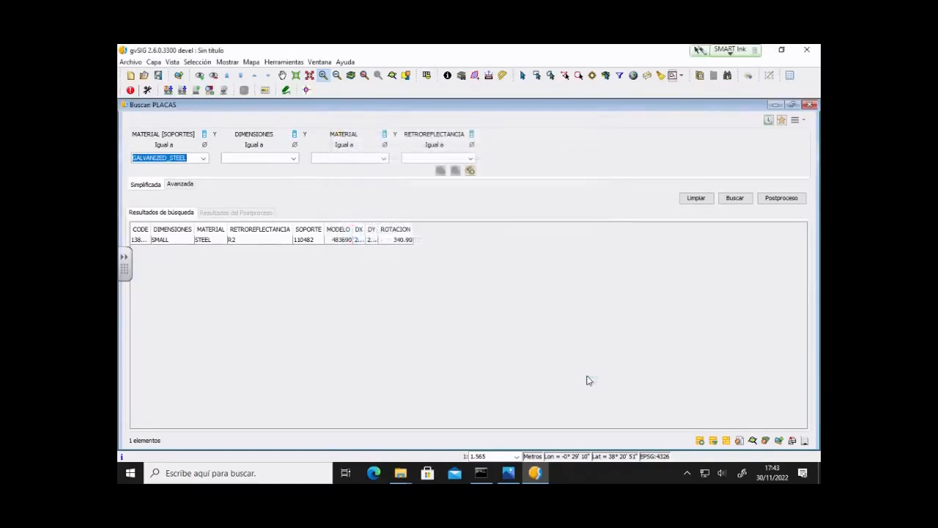
Make the PLACAS search display field labels, and reopen its search dialog maximized from the catalogue.
click(795, 122)
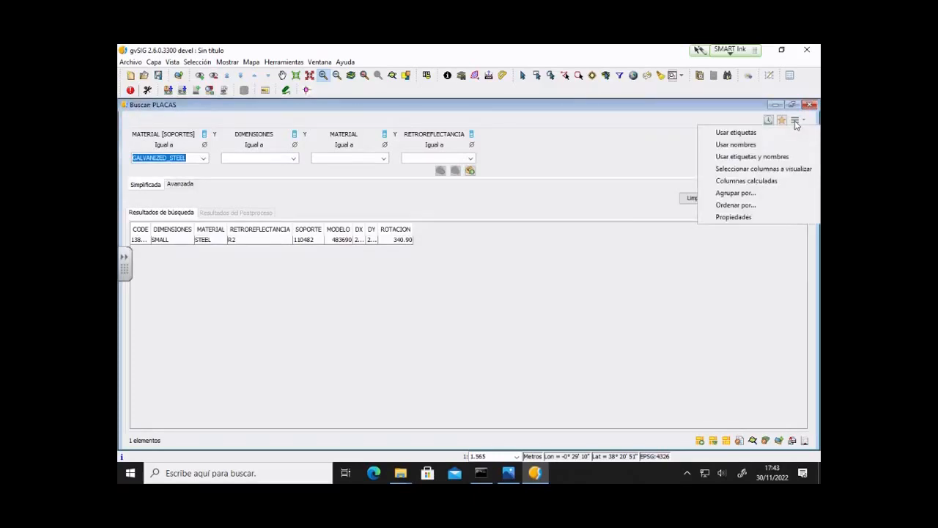
click(725, 134)
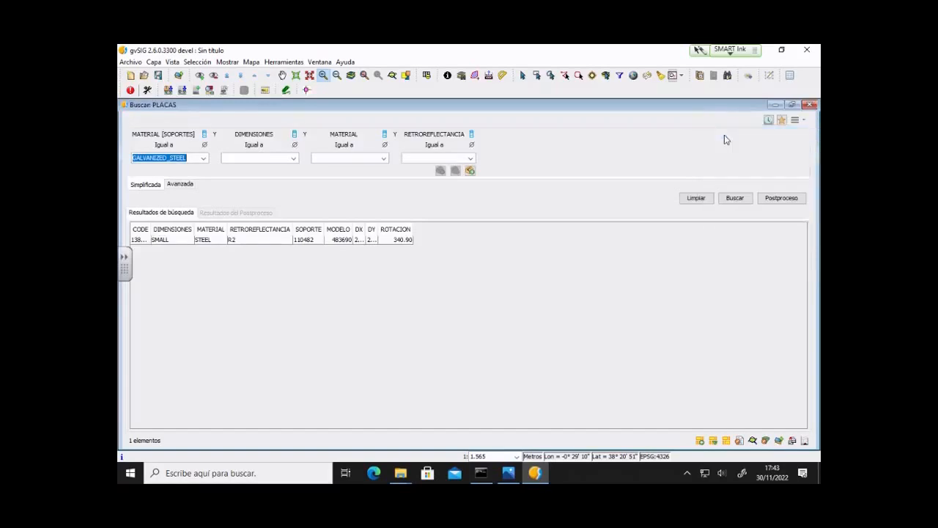
click(809, 105)
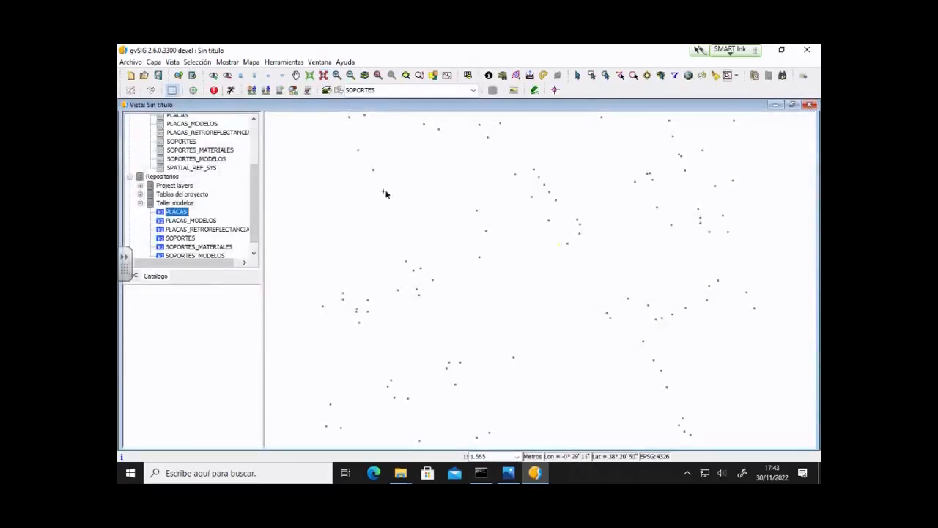
right_click(176, 214)
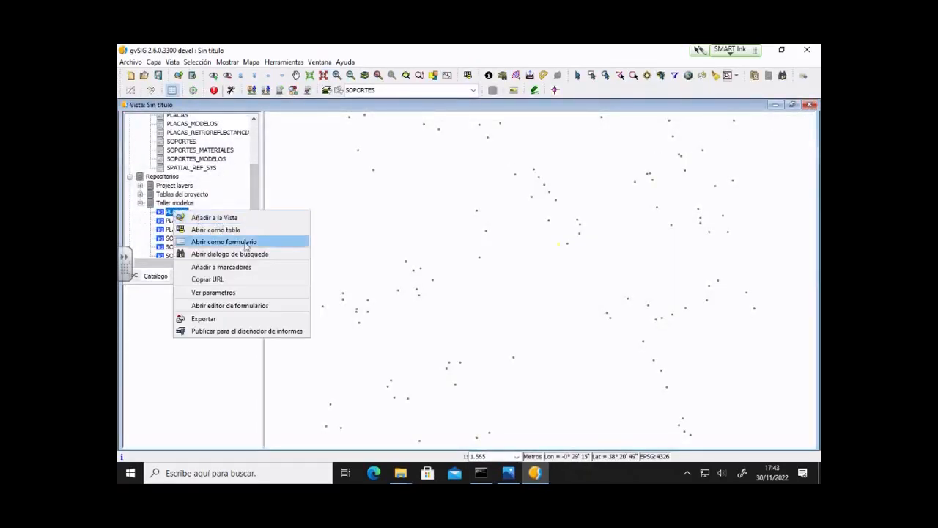
click(213, 253)
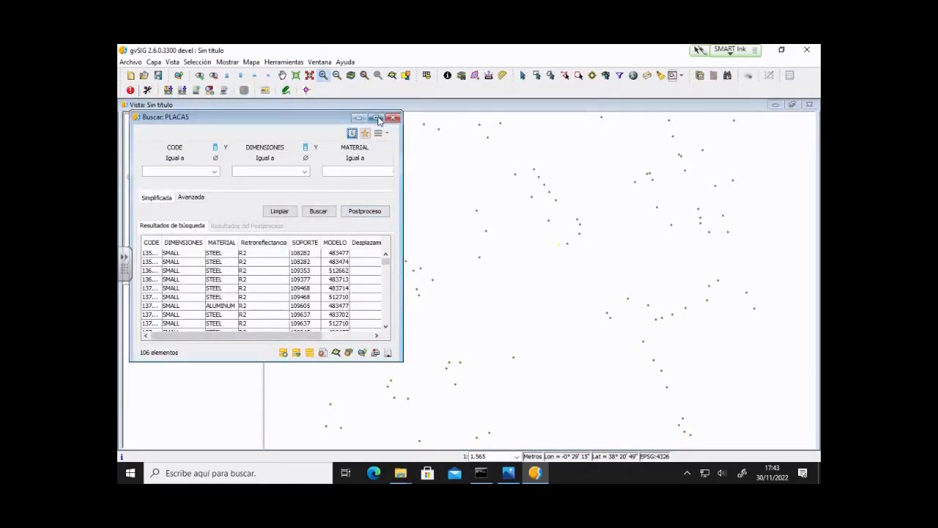
click(376, 118)
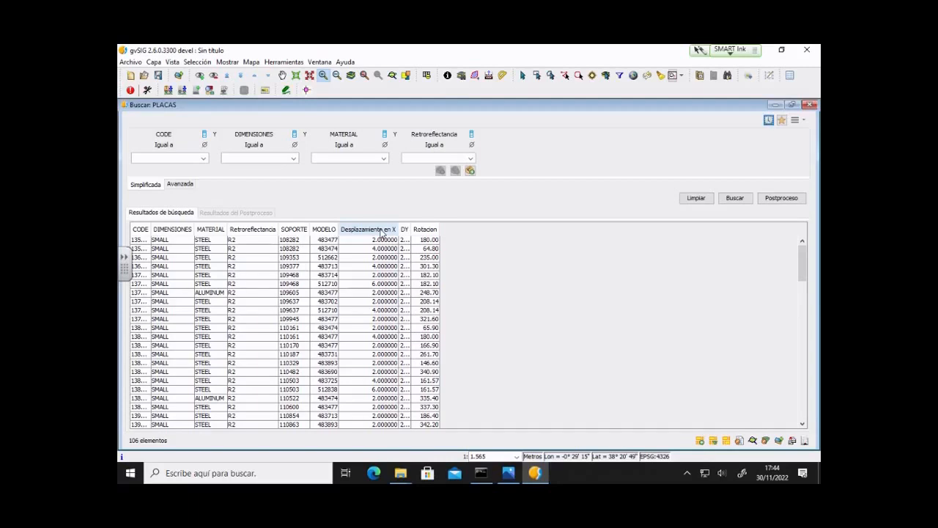
Close the PLACAS search and view the contents table of the Taller modelos repository, closing it when done.
click(810, 104)
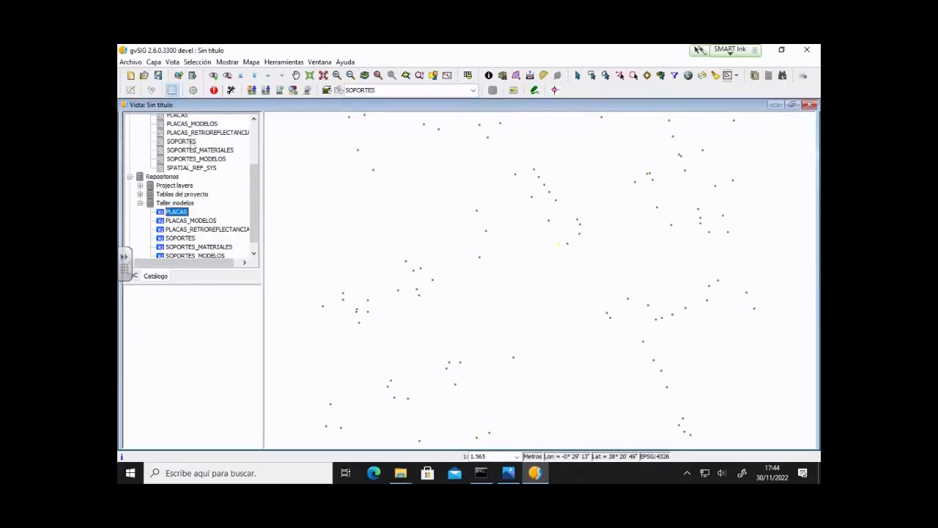
right_click(177, 204)
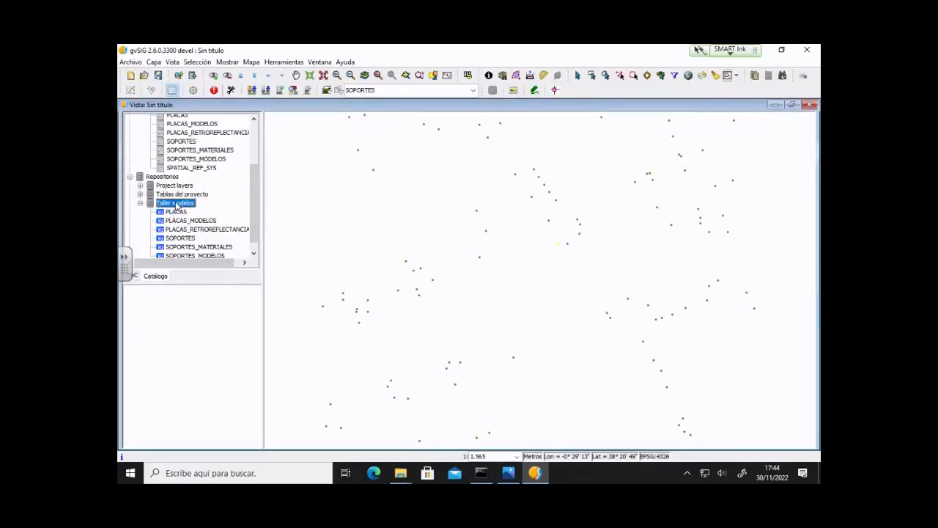
click(154, 205)
right_click(184, 208)
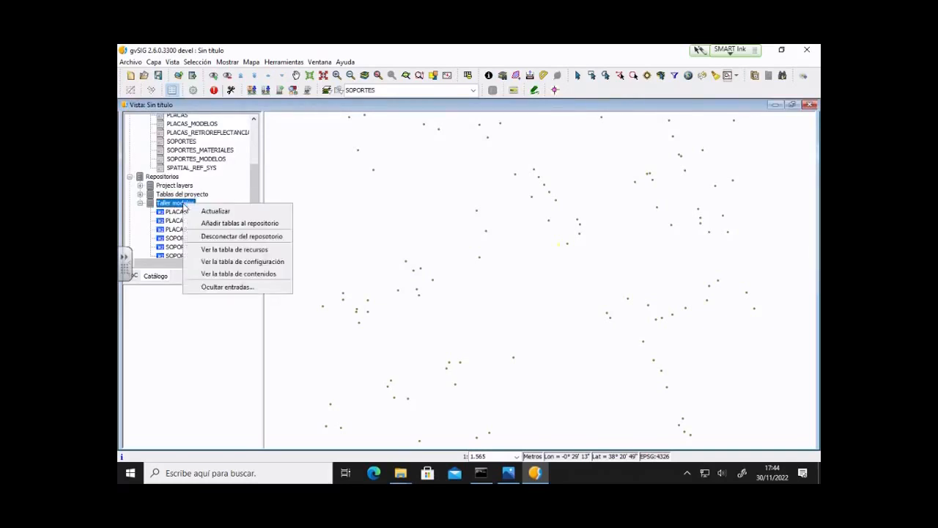
click(242, 274)
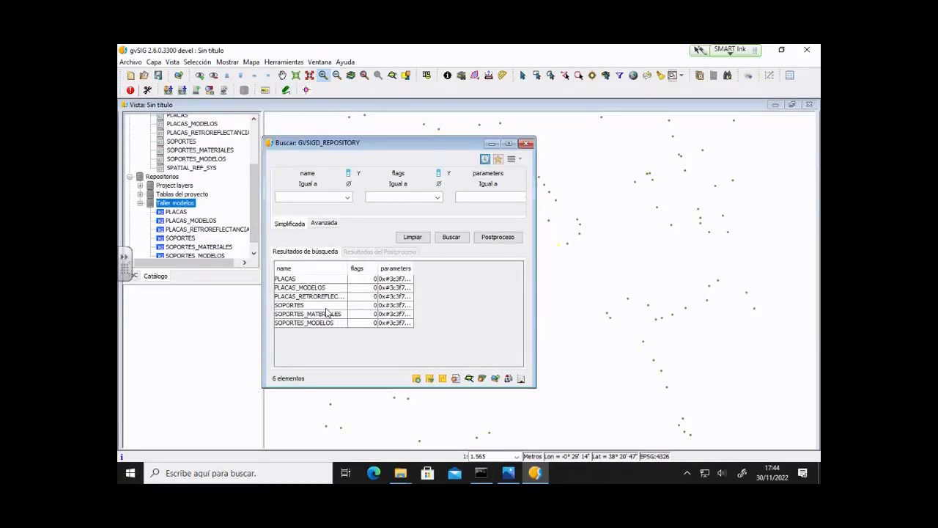
click(528, 144)
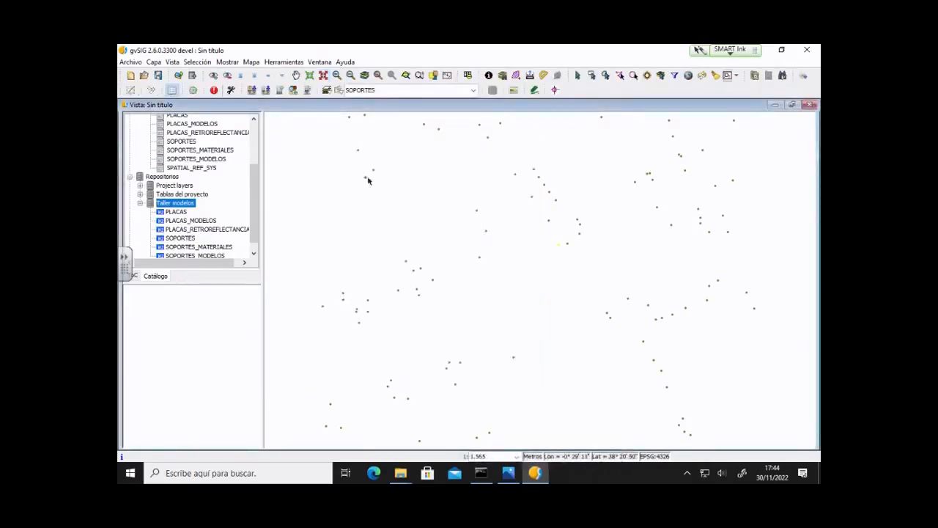
Display the resources table of the Taller modelos repository with its name column wide enough to read the full resource names.
right_click(183, 208)
click(234, 248)
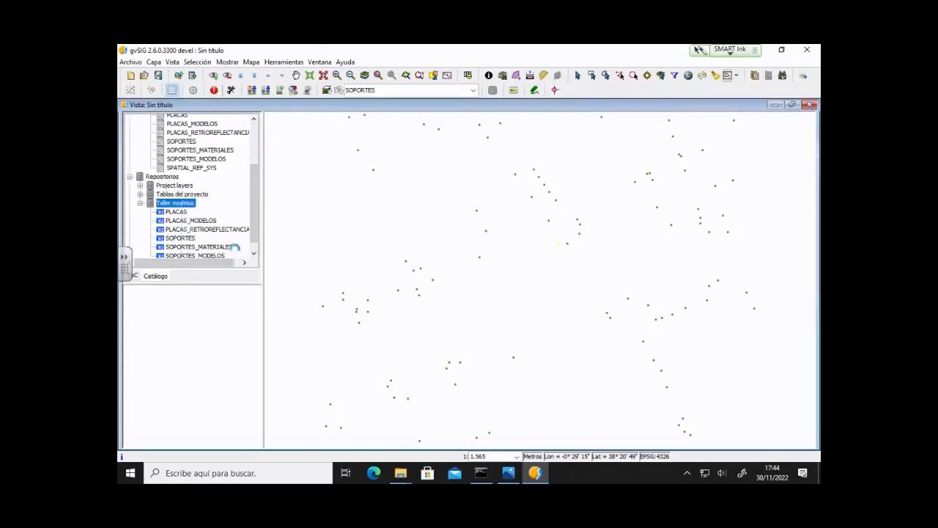
drag(160, 243, 345, 243)
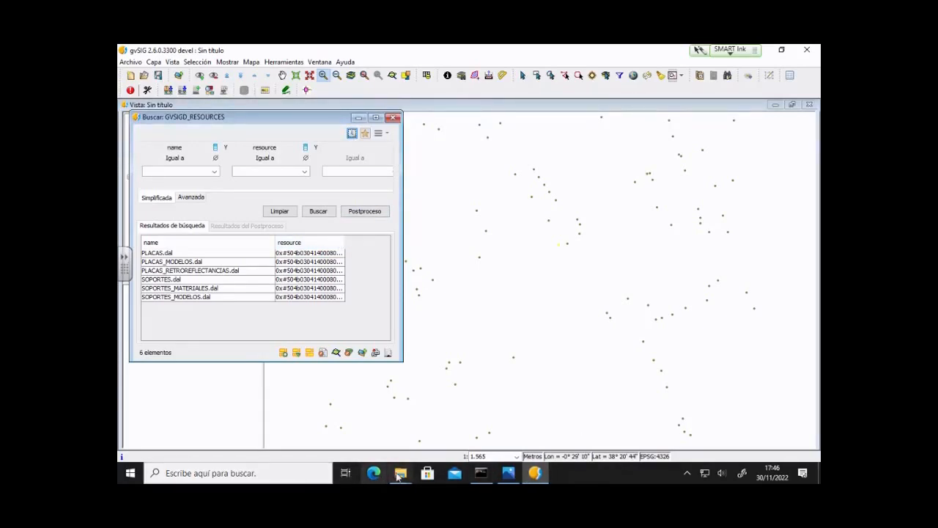
Switch to File Explorer and view the files in the taller-modelo-datos-2022 folder.
mouse_move(400, 473)
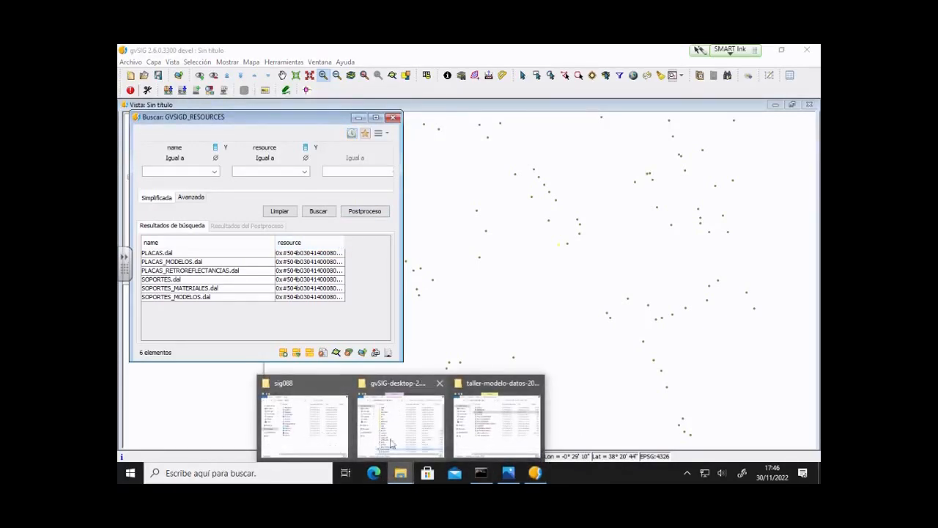
click(498, 449)
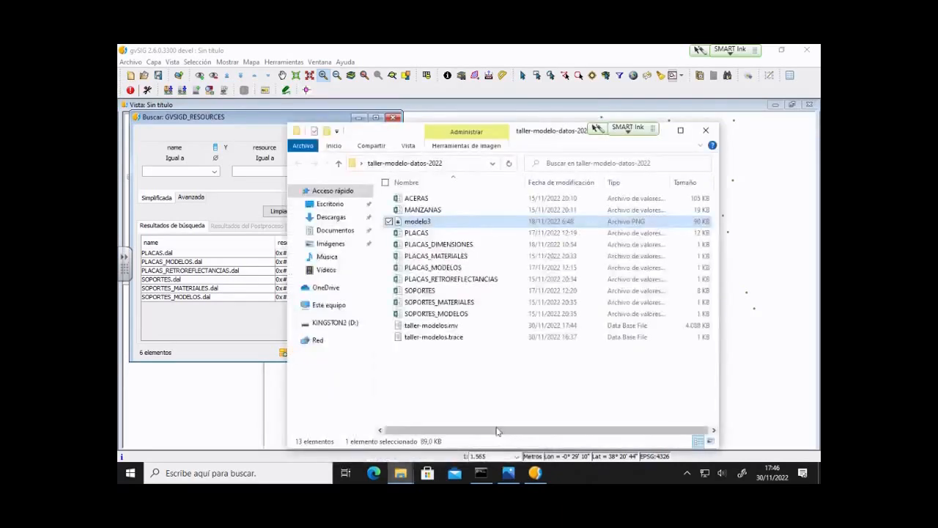
click(438, 402)
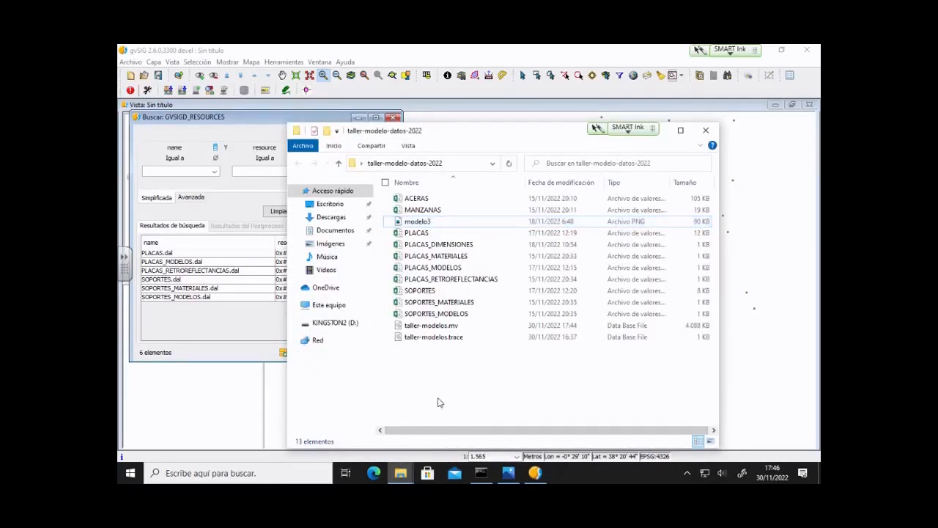
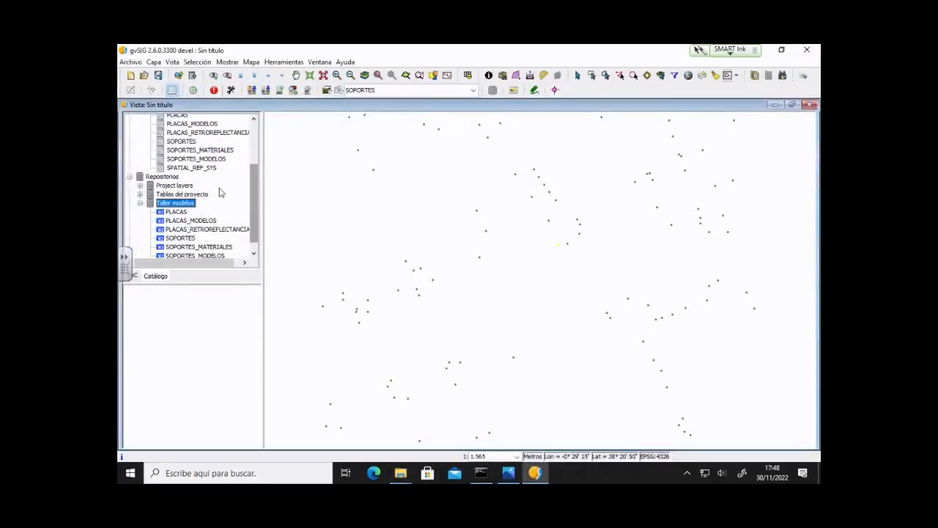
Save the SOPORTES layer's symbology legend as SOPORTES.gvsleg in the desktop folder taller-modelo-datos-2022, and close the layer properties.
click(136, 277)
right_click(183, 131)
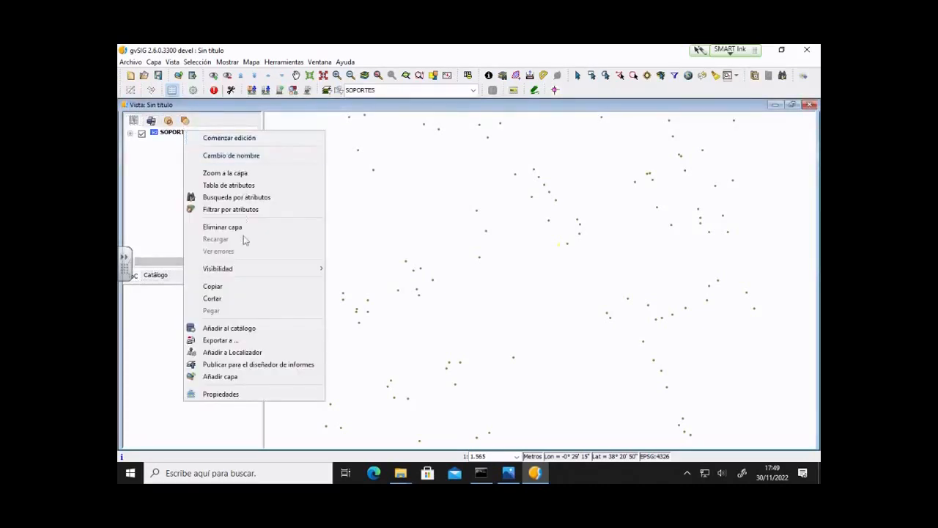
click(230, 395)
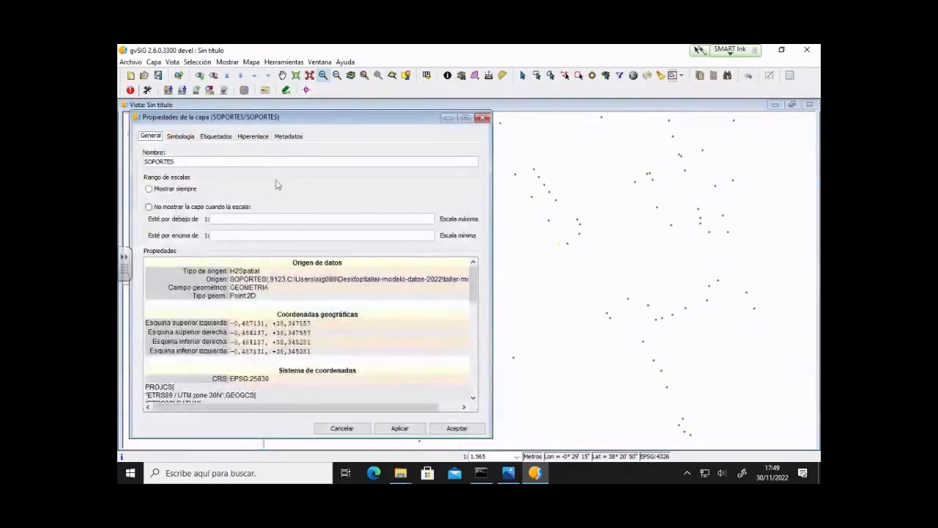
click(180, 135)
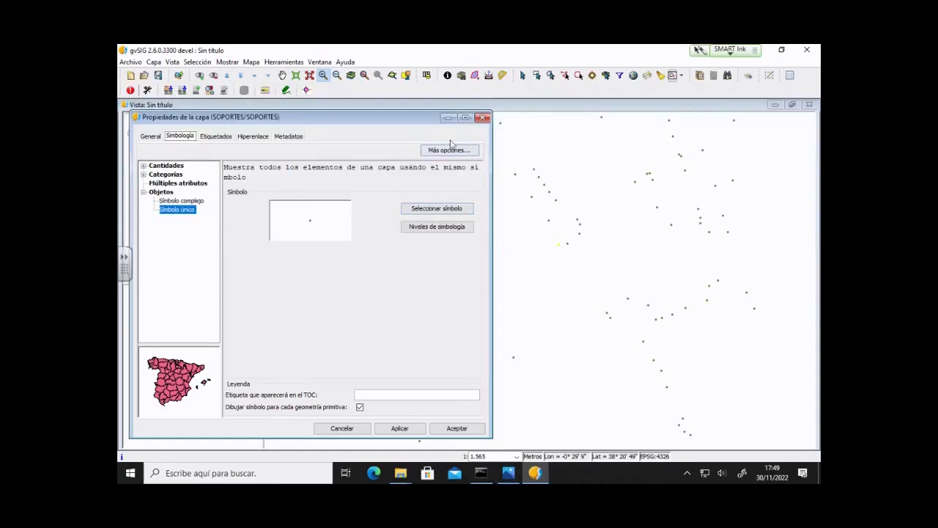
click(461, 151)
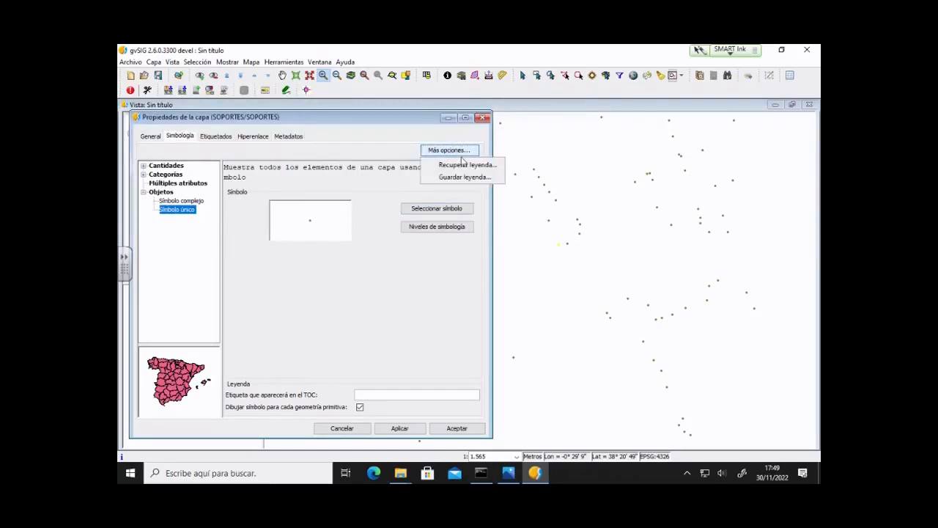
click(466, 179)
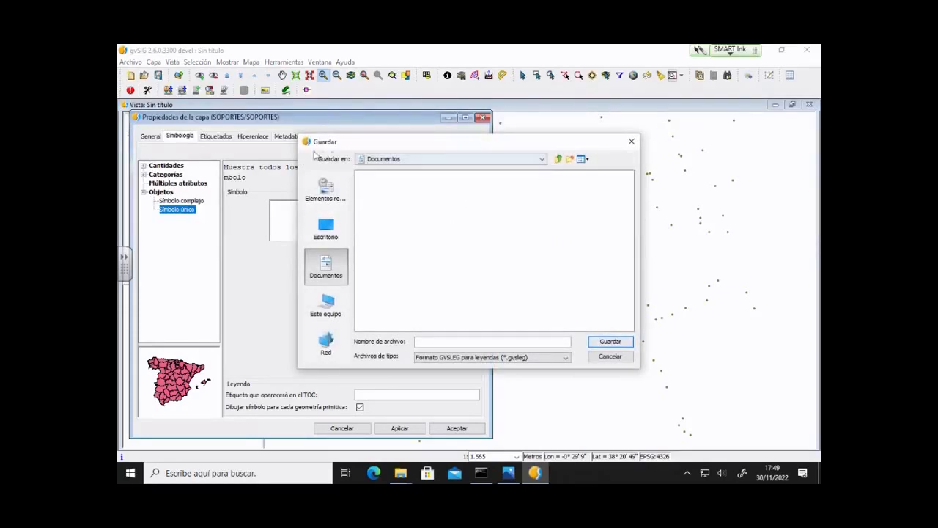
click(327, 235)
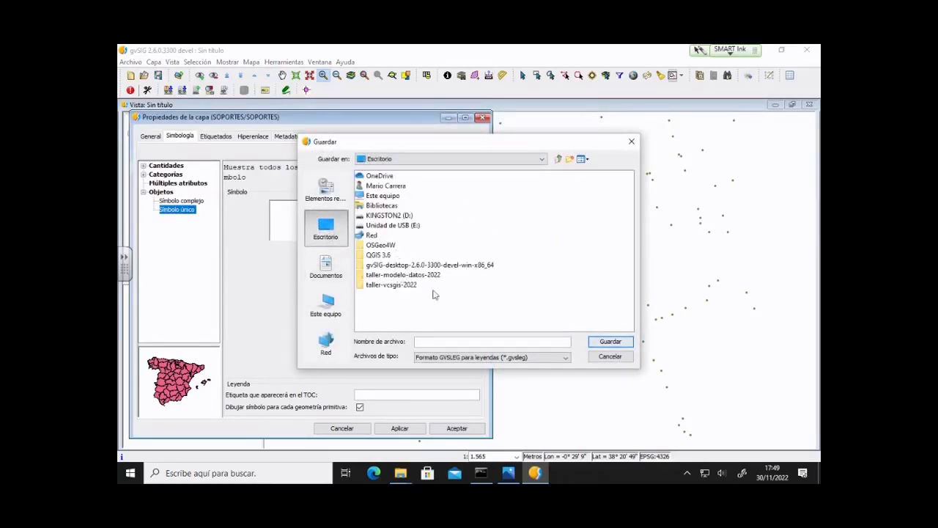
double_click(400, 274)
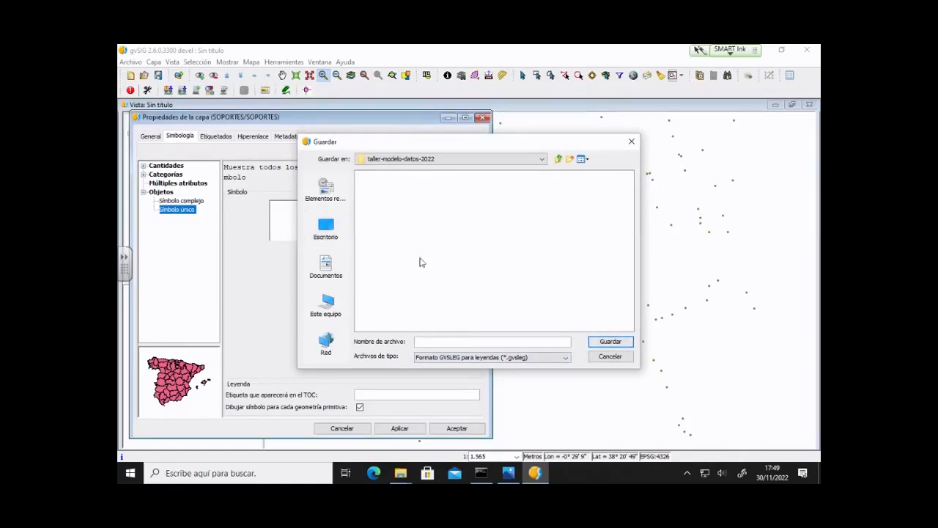
text(SOPORTES.gvsleg)
click(603, 345)
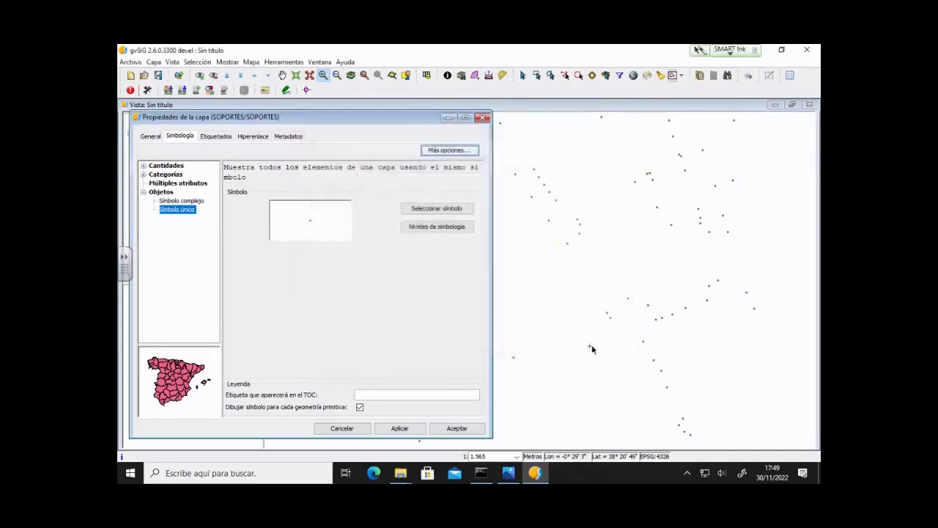
click(437, 430)
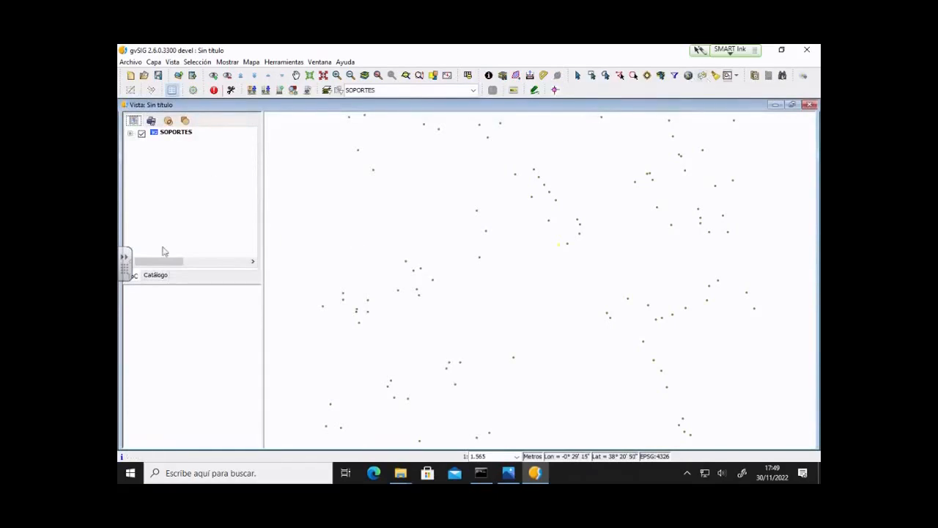
Reopen the Taller modelos repository's resources table and show its record form beside the search dialog.
click(156, 274)
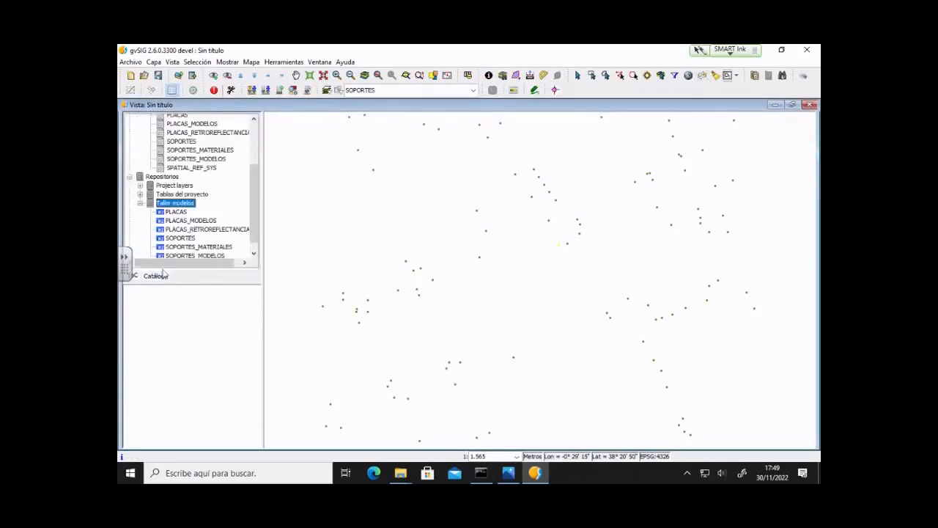
right_click(189, 207)
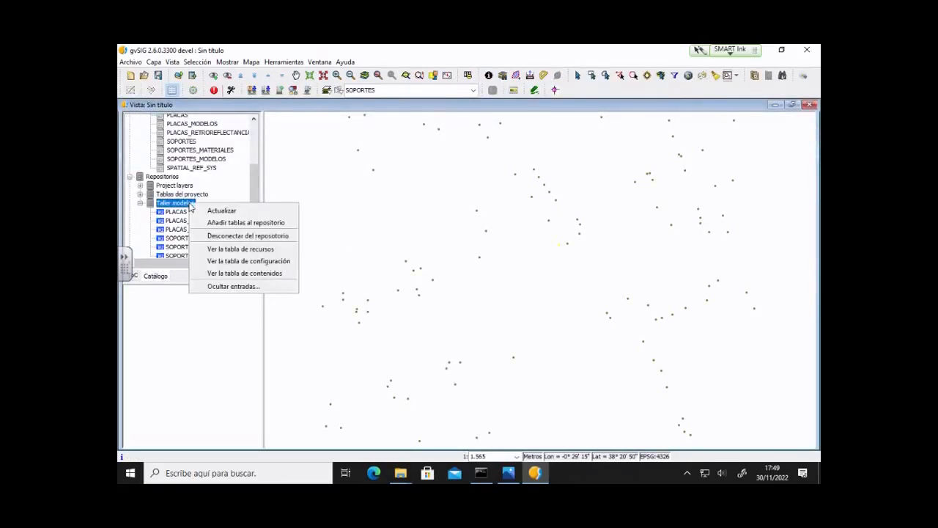
click(277, 249)
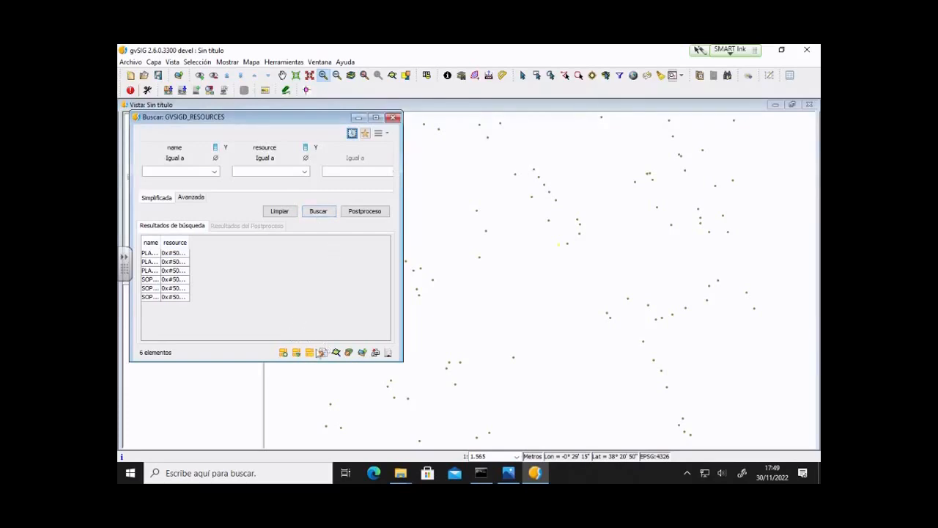
click(321, 353)
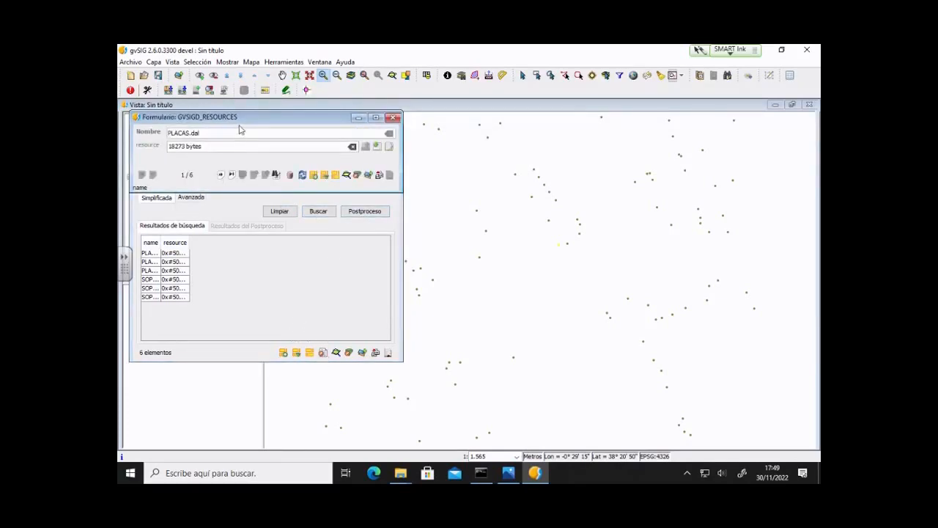
drag(239, 119, 507, 227)
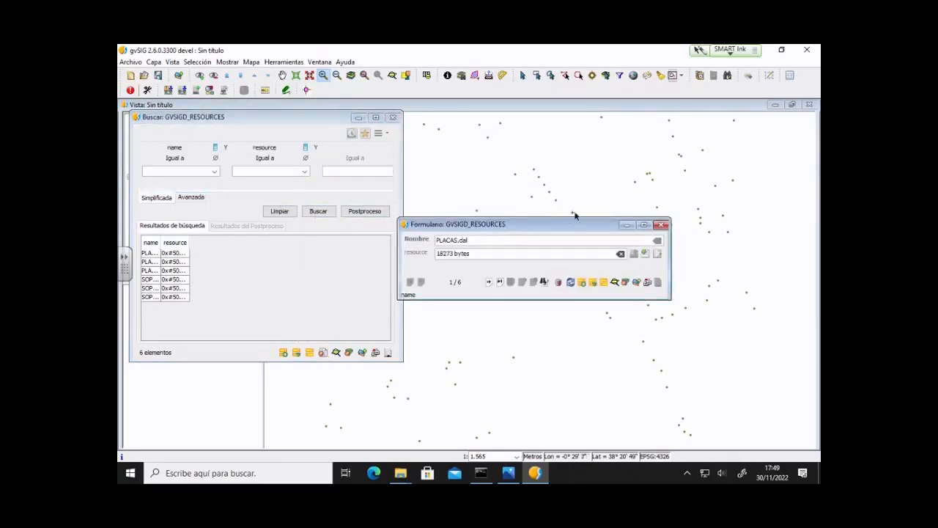
Create a new resource record named SOPORTES.gvsleg and load the SOPORTES.gvsleg file from taller-modelo-datos-2022 into its resource field.
click(557, 284)
click(523, 284)
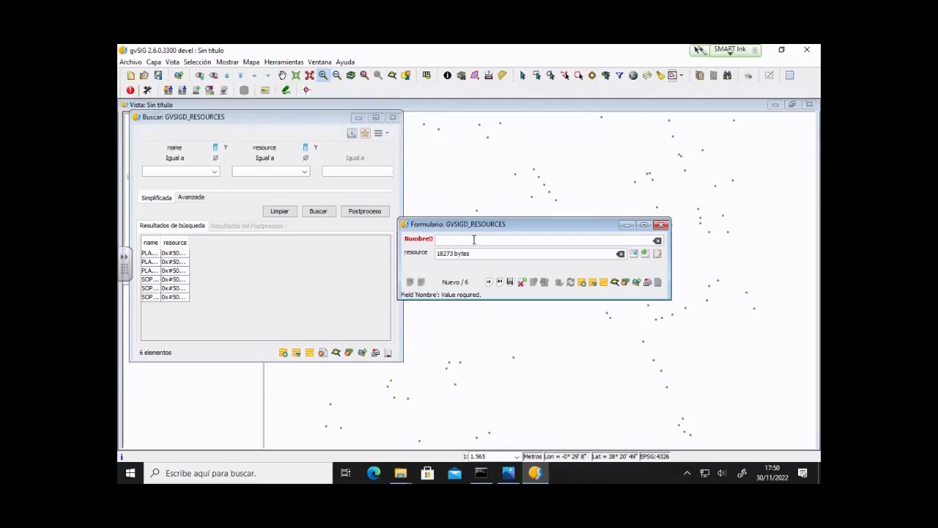
text(SOPORTES.gvsleg)
click(632, 254)
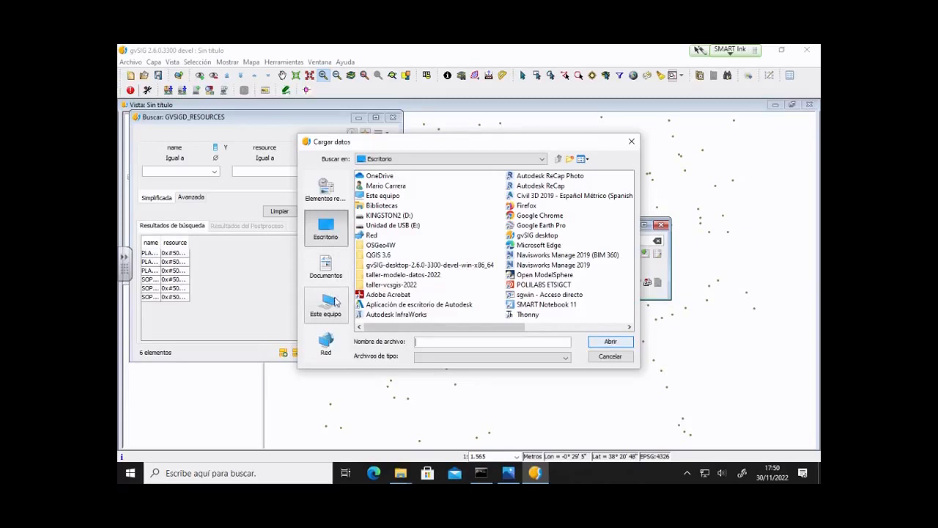
double_click(410, 275)
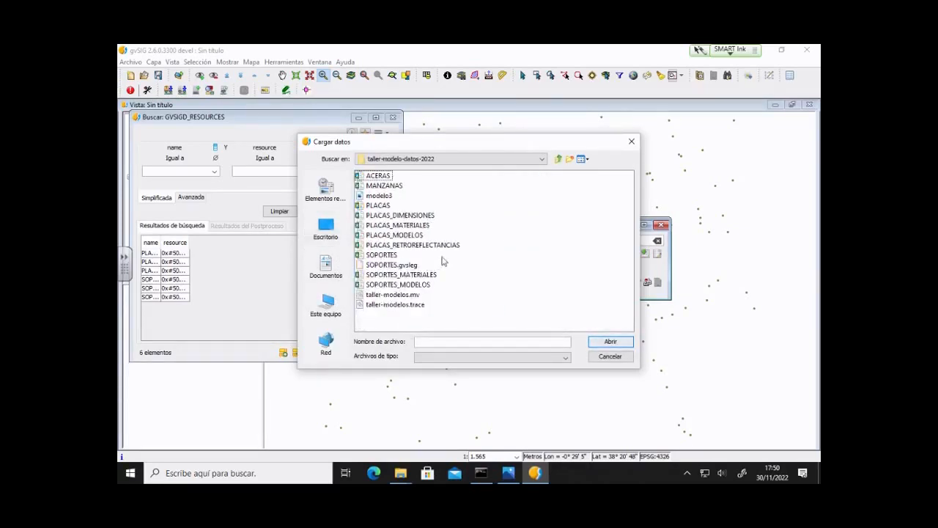
click(395, 265)
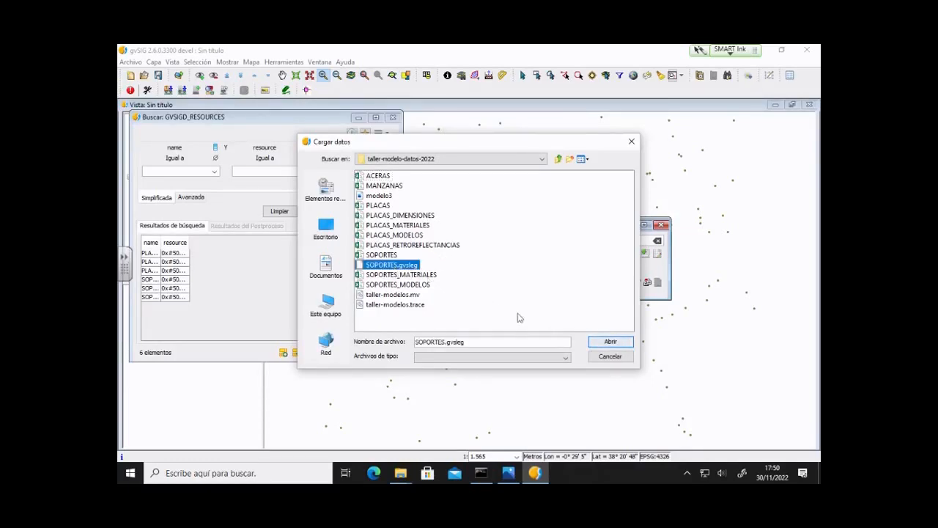
click(615, 346)
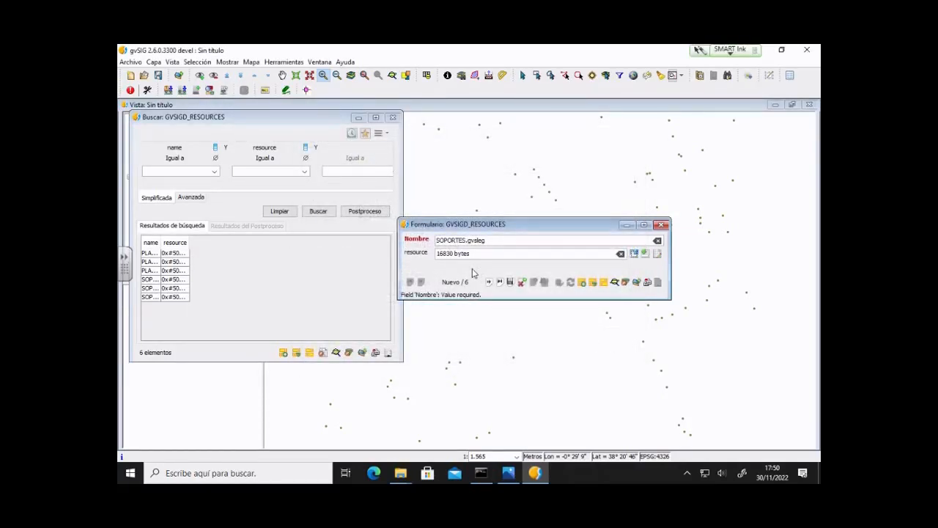
Save the new resource record, finish editing keeping the changes, and check the resource names in the widened results list.
click(510, 281)
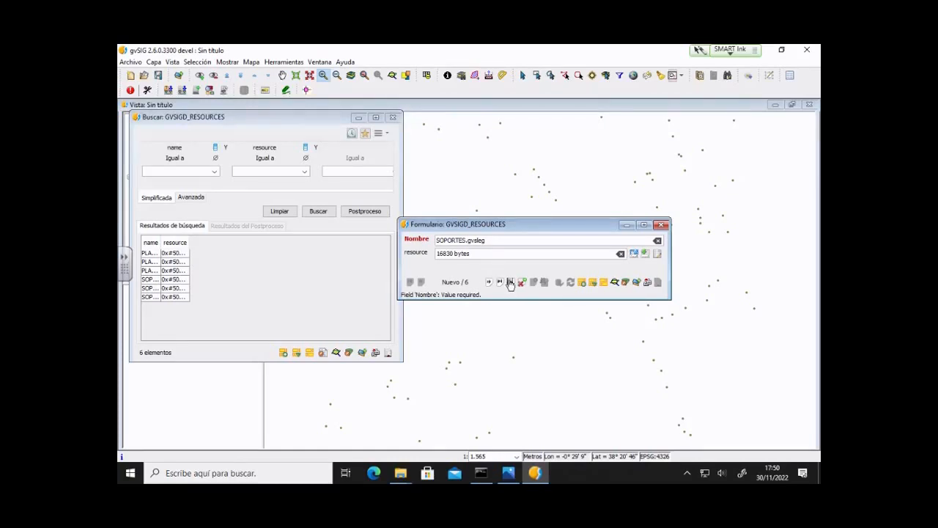
click(556, 285)
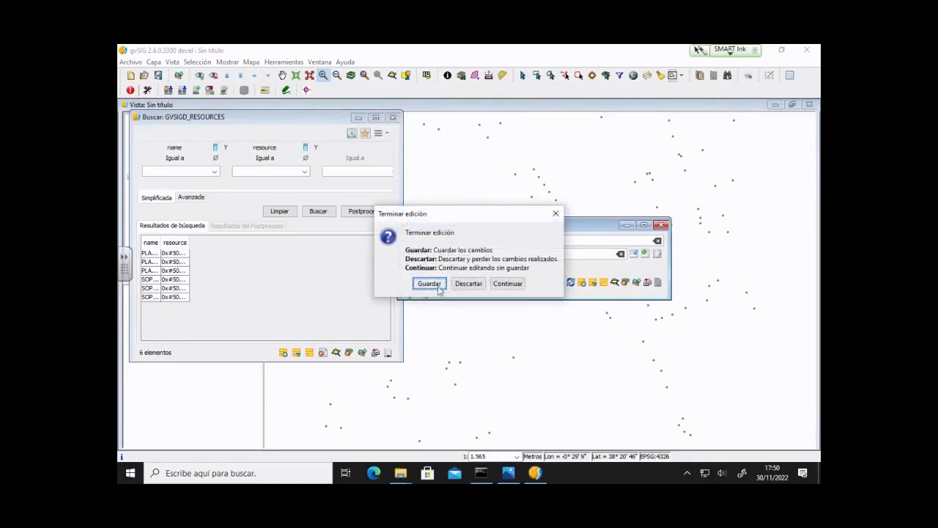
click(438, 290)
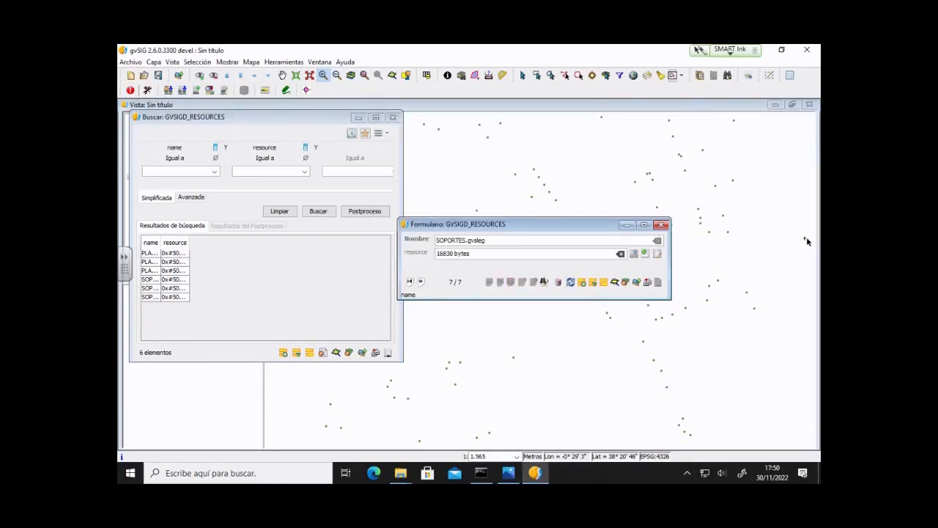
click(662, 224)
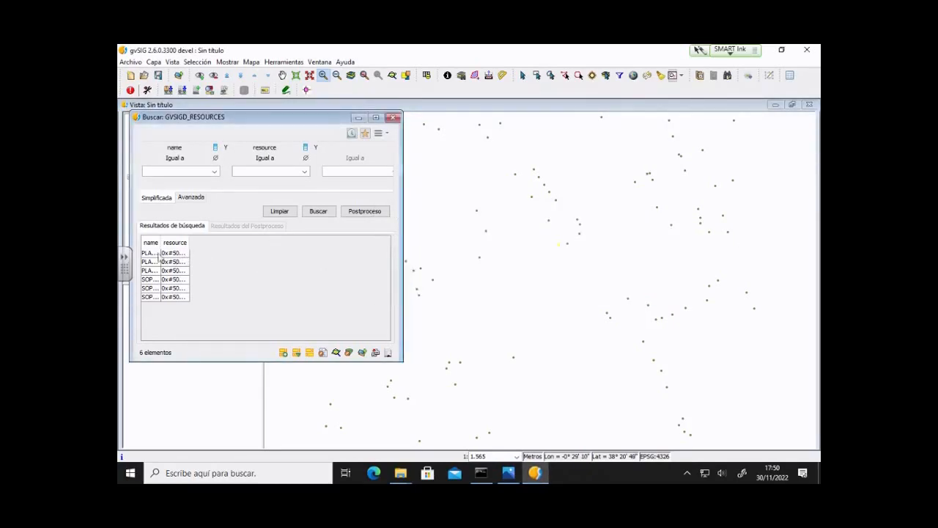
drag(160, 243, 218, 263)
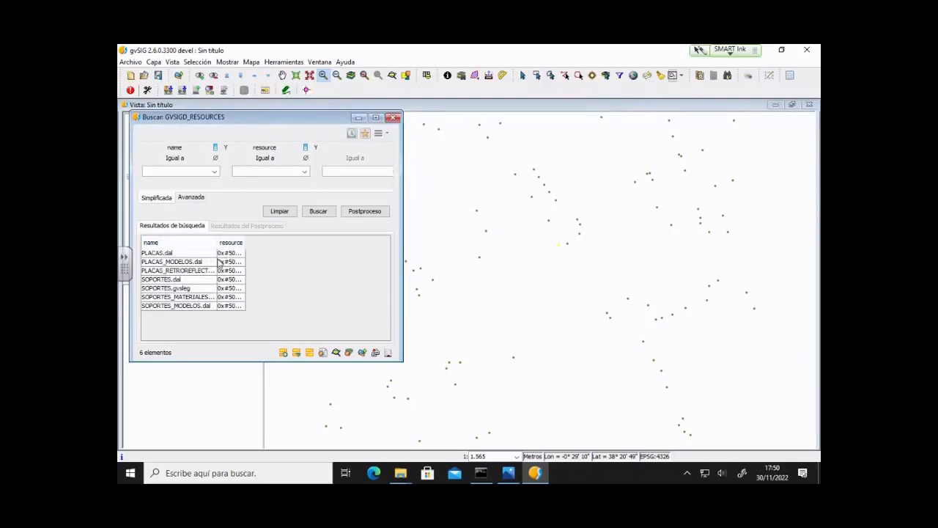
Open the record form of the SOPORTES.gvsleg resource and place it beside the search dialog.
click(218, 262)
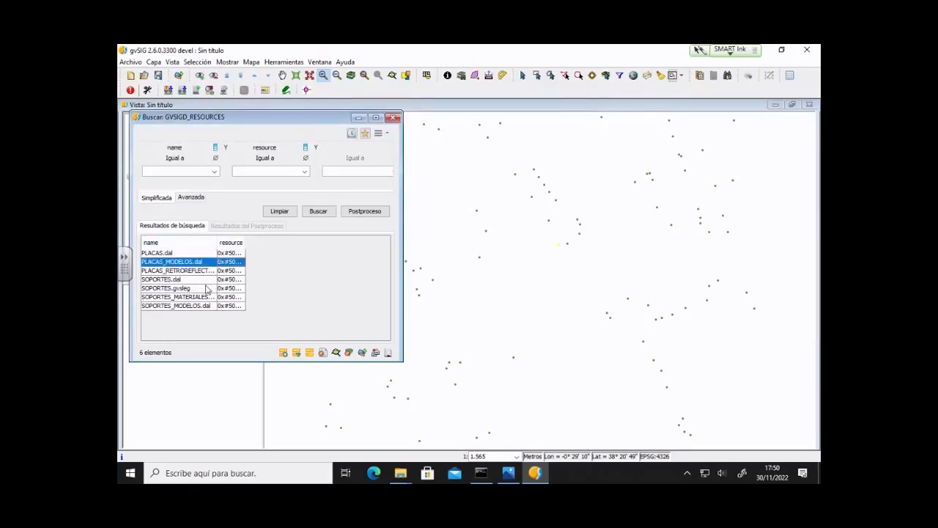
click(206, 286)
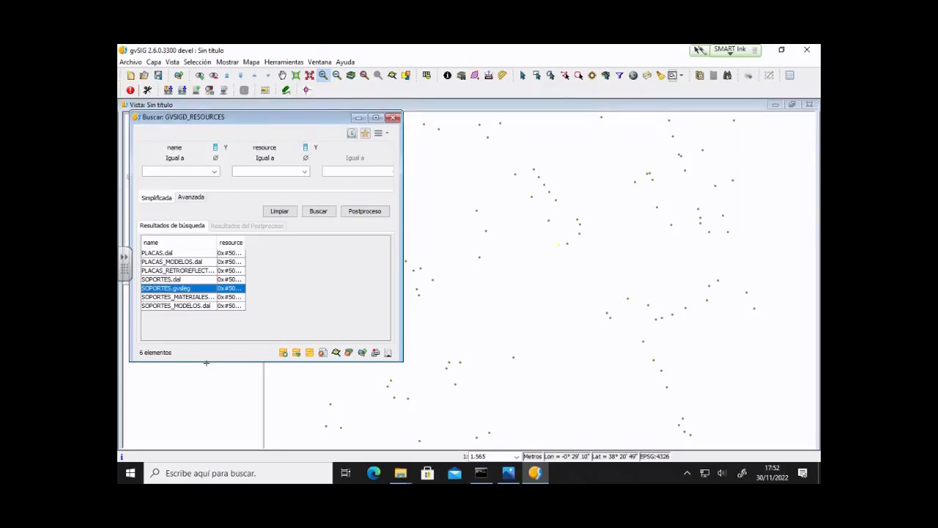
click(323, 352)
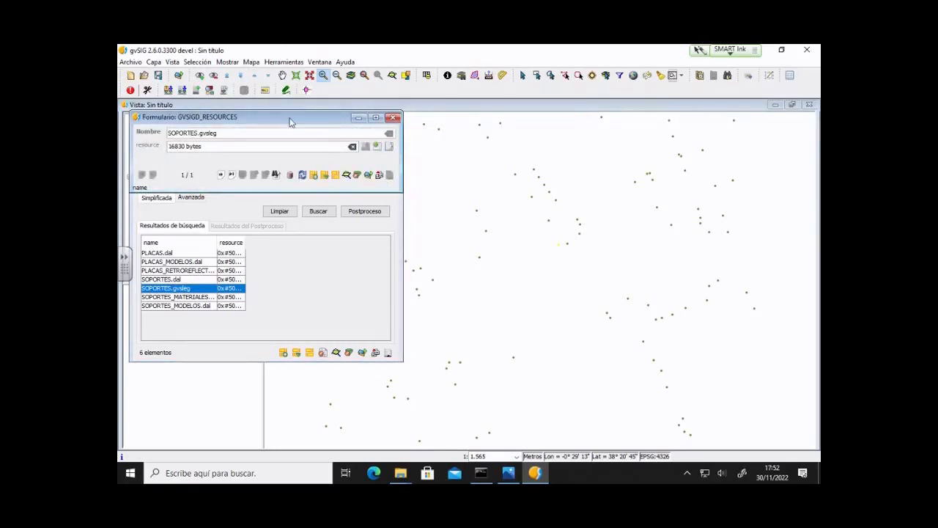
drag(289, 122, 622, 192)
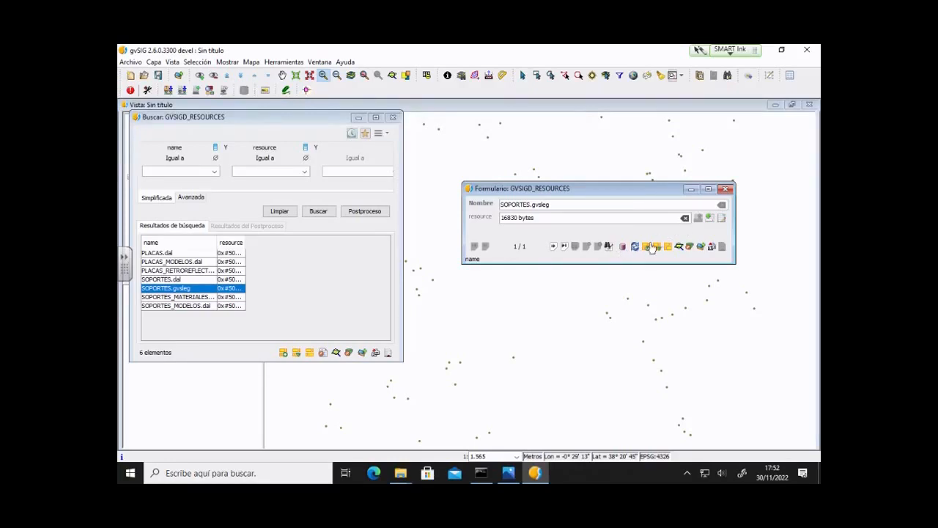
Put the SOPORTES.gvsleg record into edit mode, finish editing with Guardar, and close the form and search dialogs.
click(623, 248)
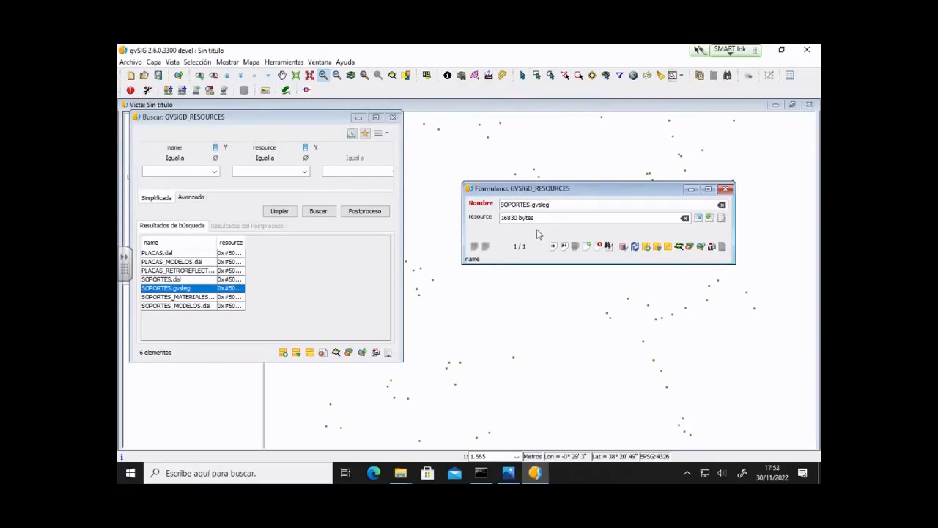
double_click(501, 204)
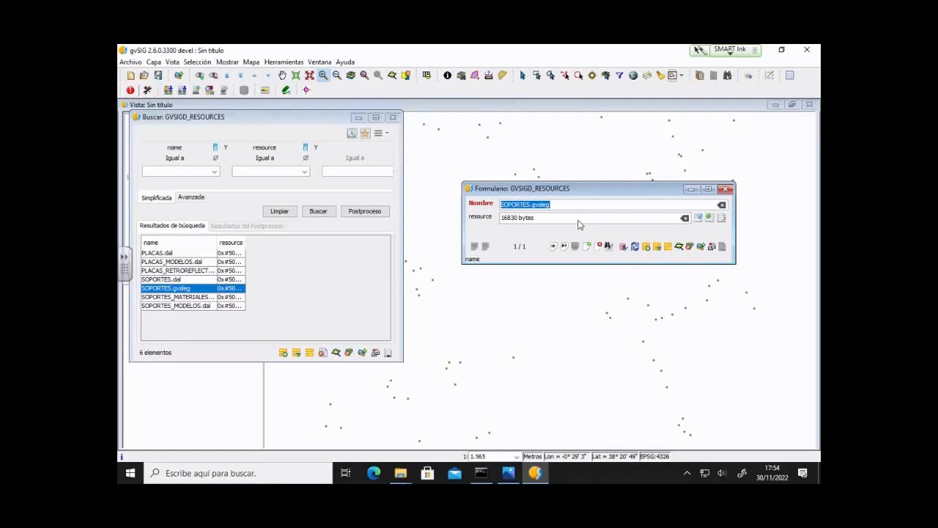
click(624, 247)
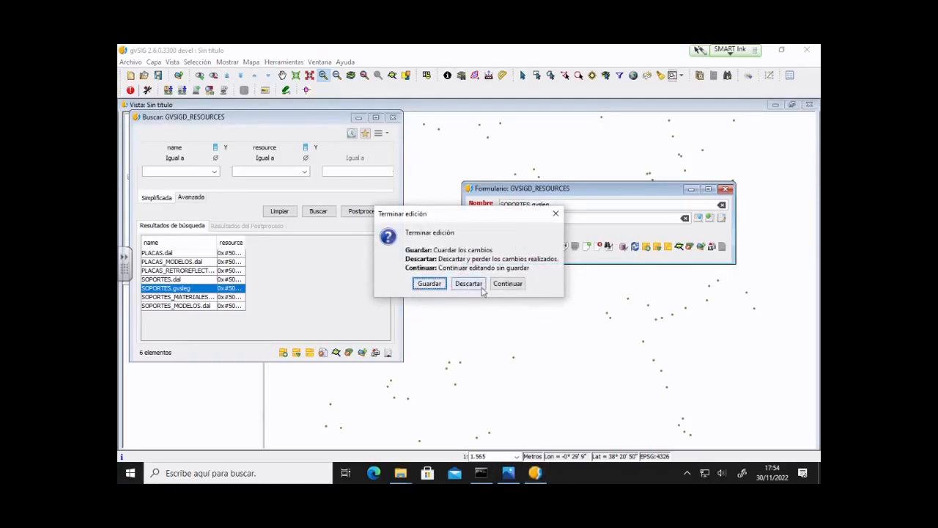
click(434, 284)
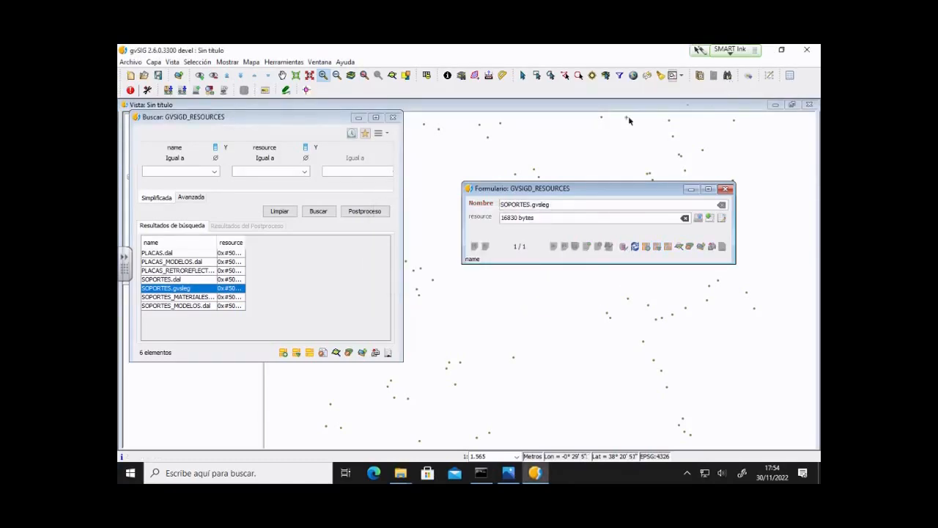
click(392, 118)
click(726, 188)
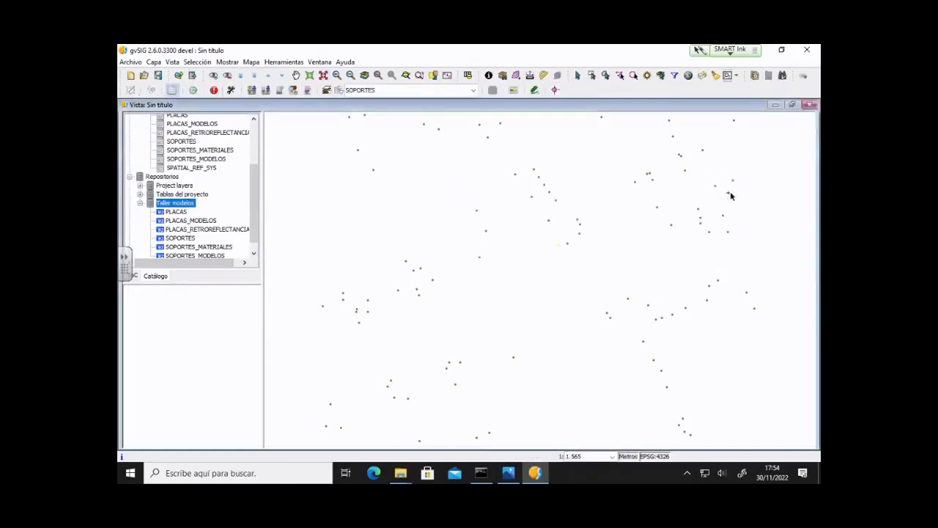
Collapse the taller-modelos database in the catalogue and select the Bases de datos node.
scroll(208, 202, down, 1)
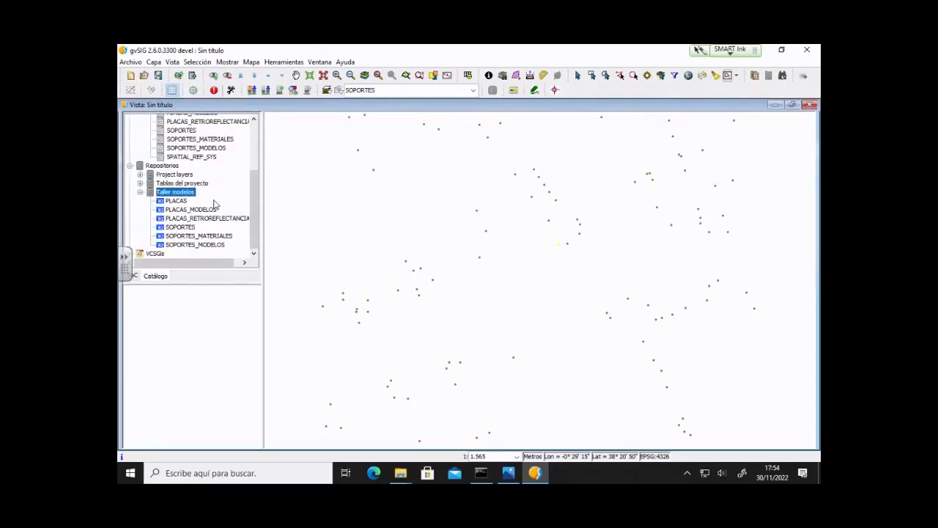
scroll(214, 203, up, 3)
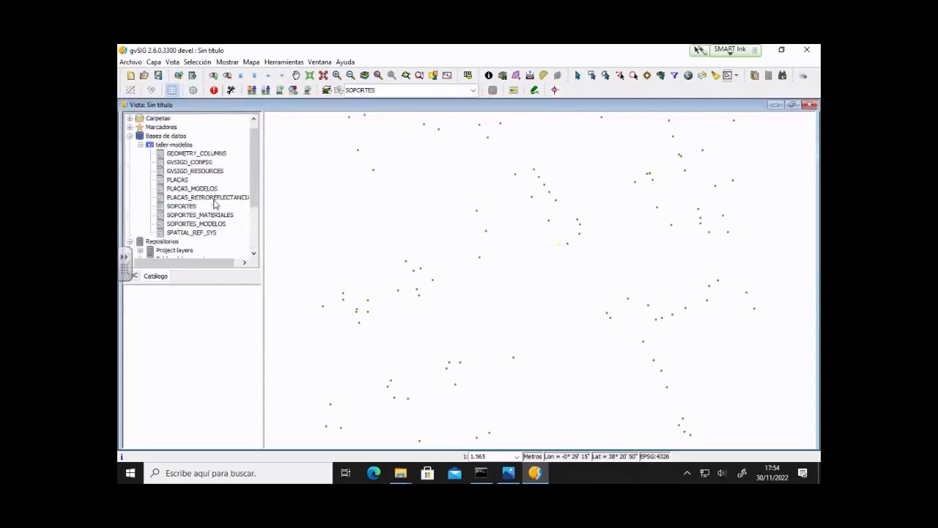
click(140, 145)
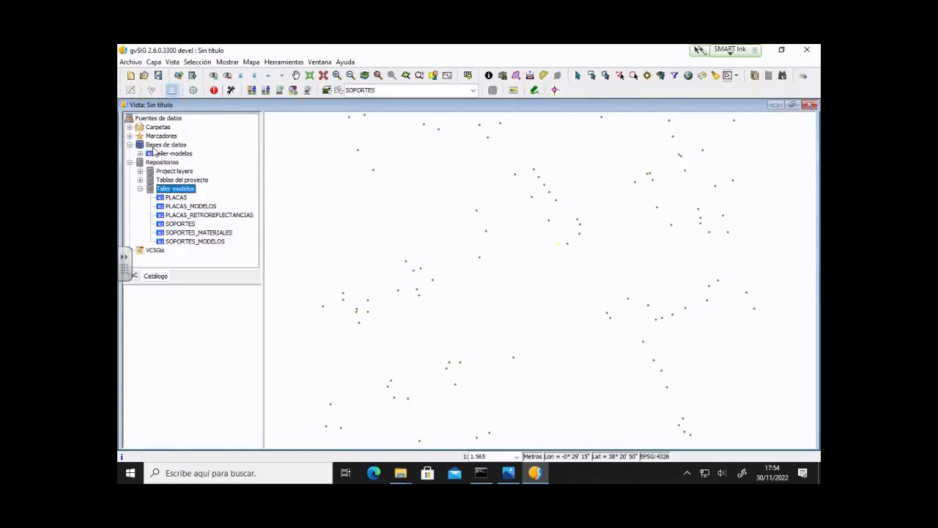
click(180, 146)
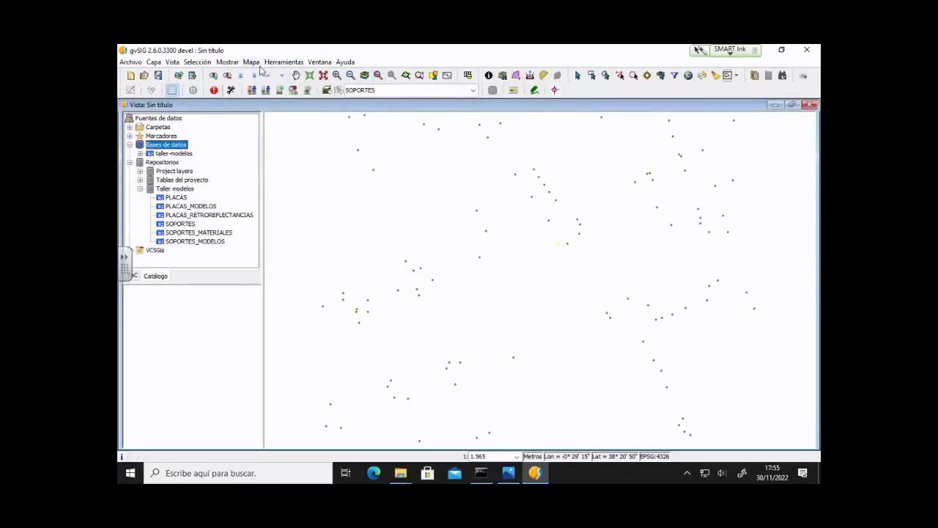
Open the Espacio de trabajo de BBDD page of the general preferences and widen the dialog to view its options.
click(227, 61)
click(250, 97)
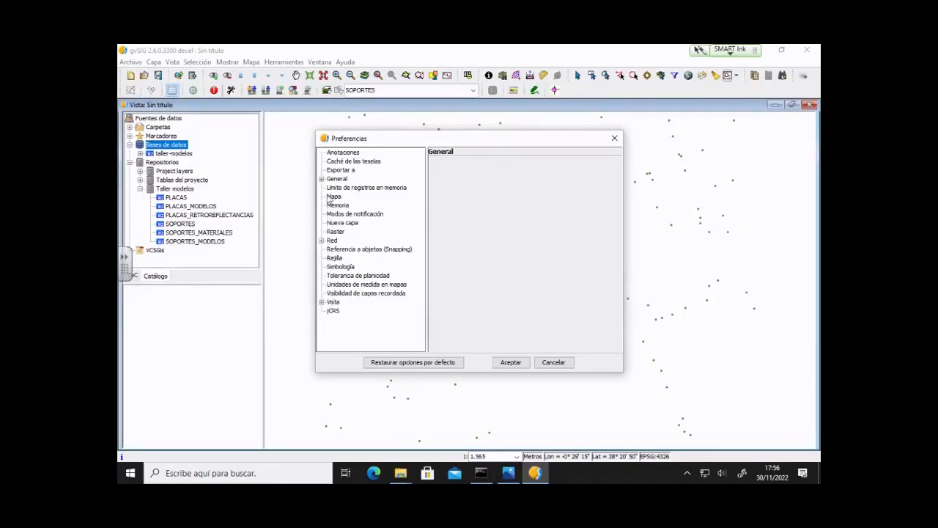
click(321, 179)
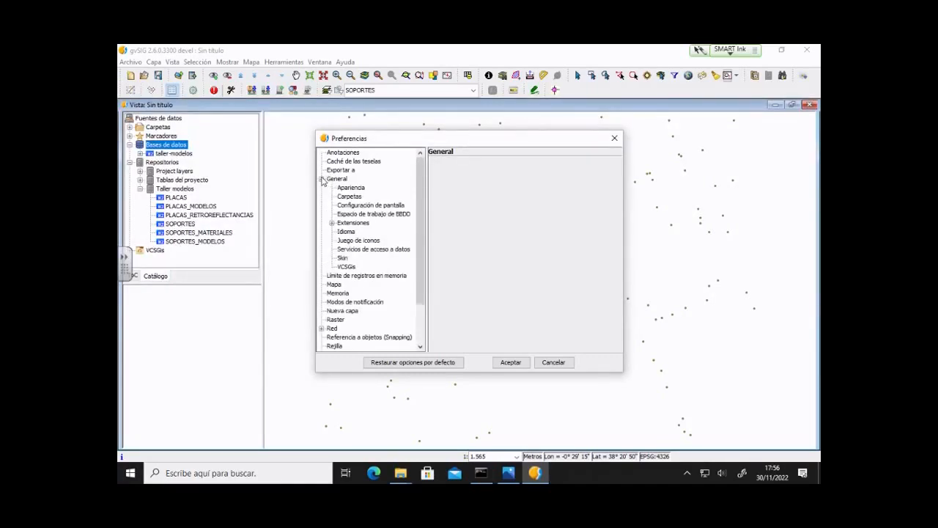
click(377, 215)
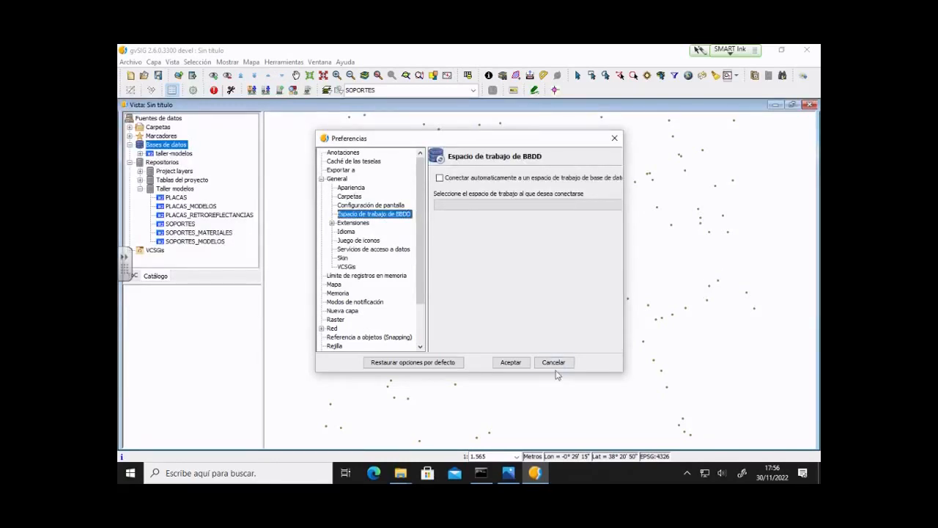
drag(625, 375, 676, 372)
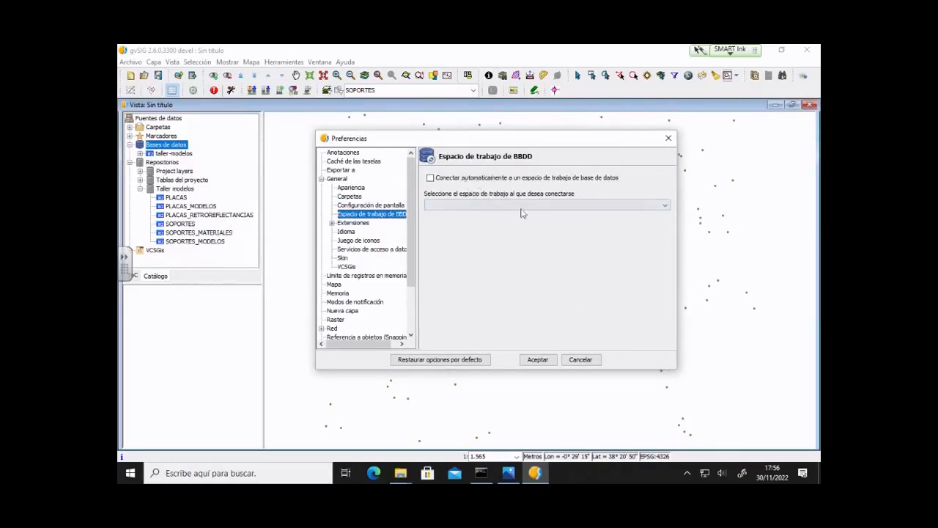
Try enabling automatic connection to the taller-modelos database workspace, and cancel the preferences.
click(462, 178)
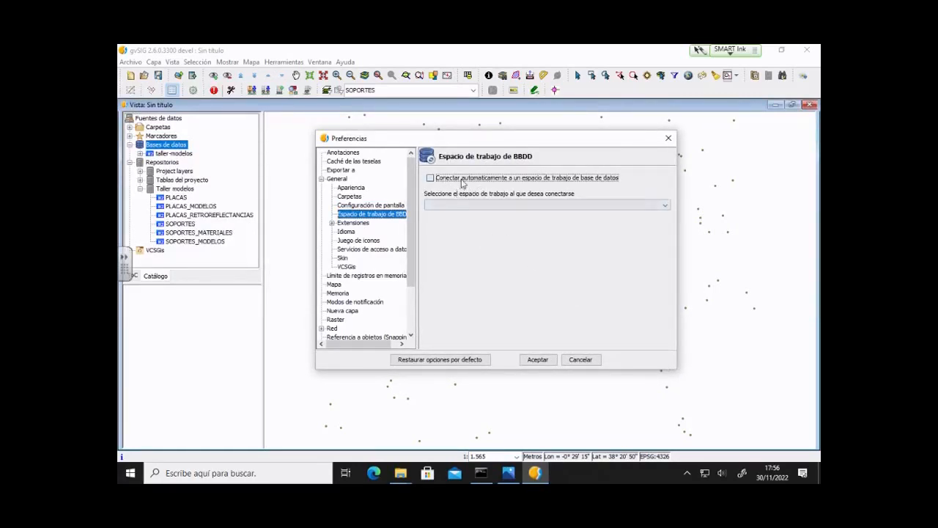
click(527, 207)
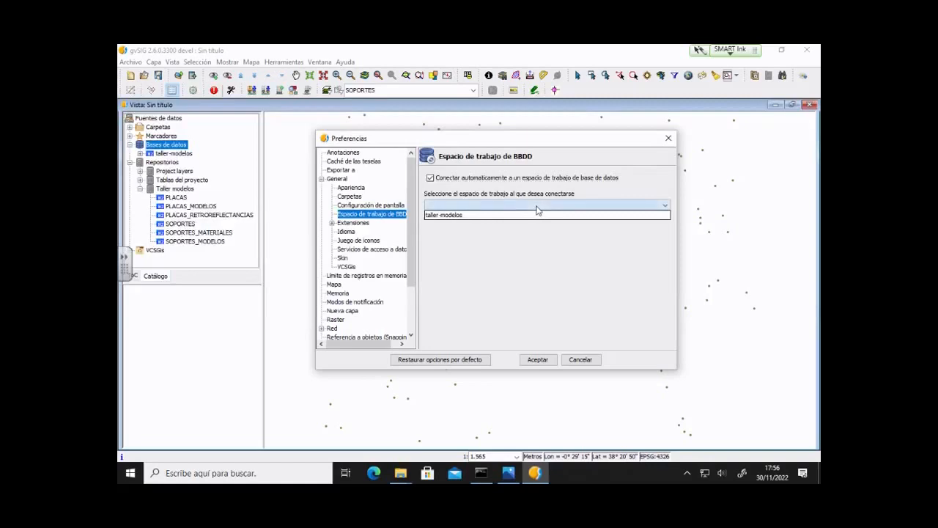
click(495, 217)
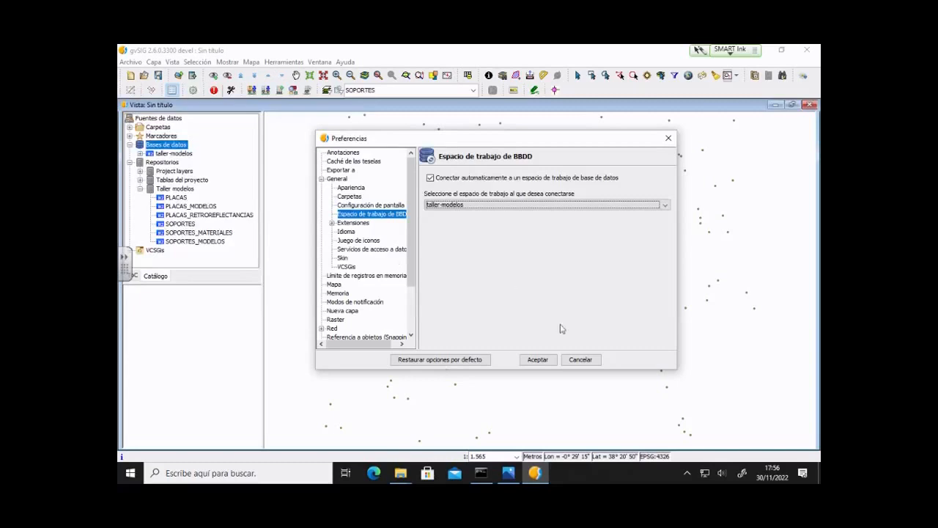
click(579, 361)
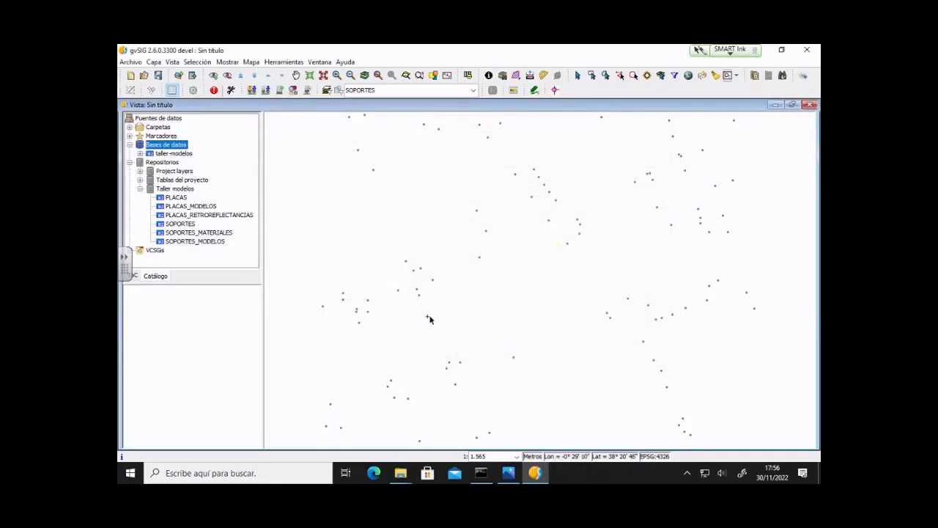
Examine the Conectar a repositorio commands for the Repositorios node and the application, and leave without connecting.
right_click(163, 162)
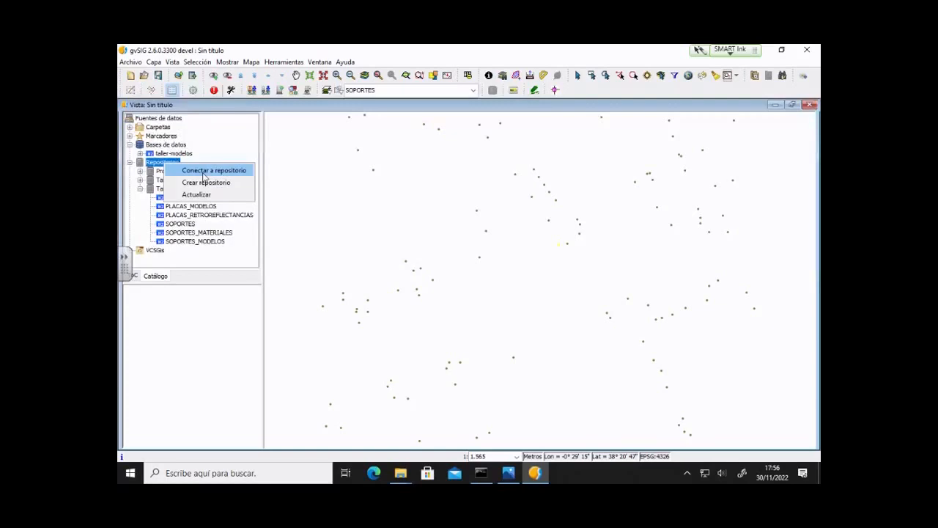
click(132, 62)
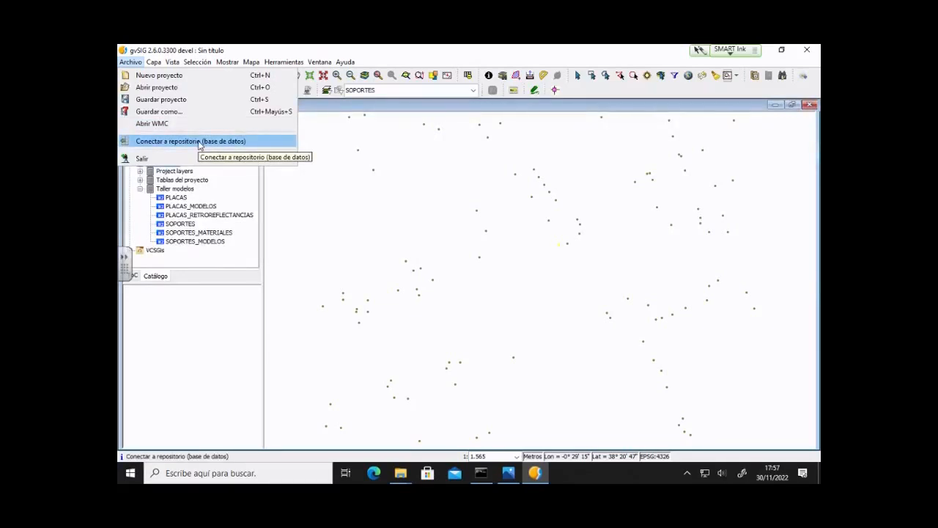
click(228, 311)
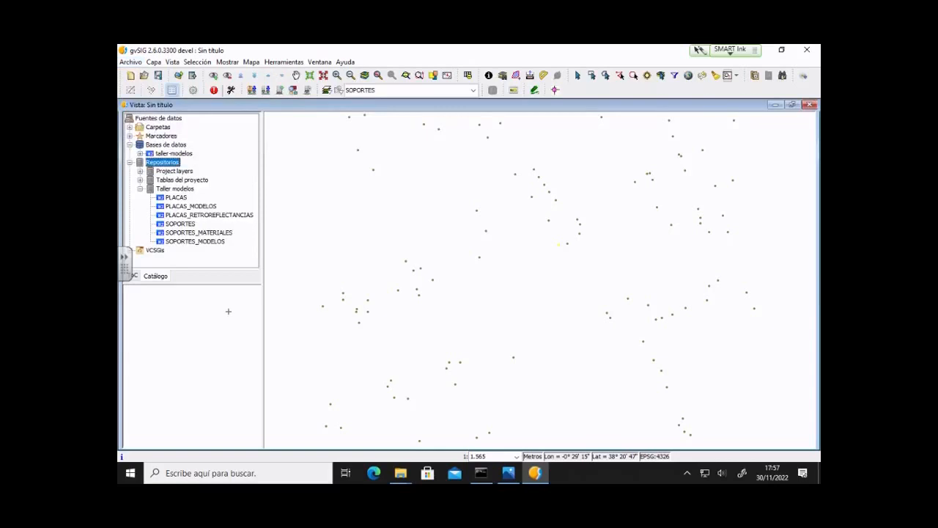